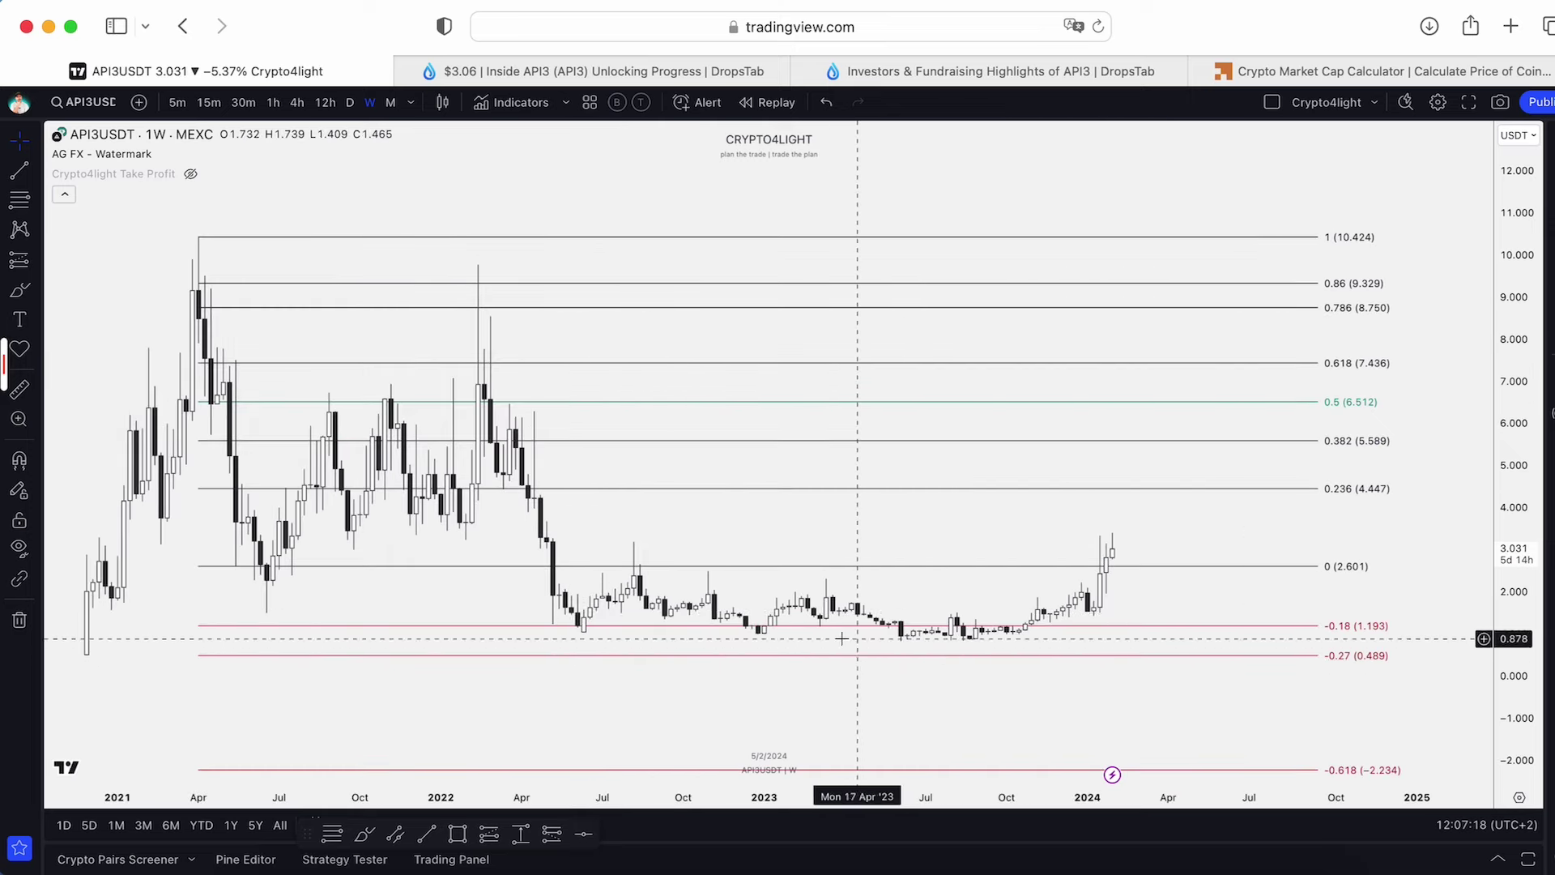
# Measure Jun 06 '22 to Oct 30 '23 with Date Range (73 bars, 511 days), then delete it.
pyautogui.scroll(-1, 905, 541)
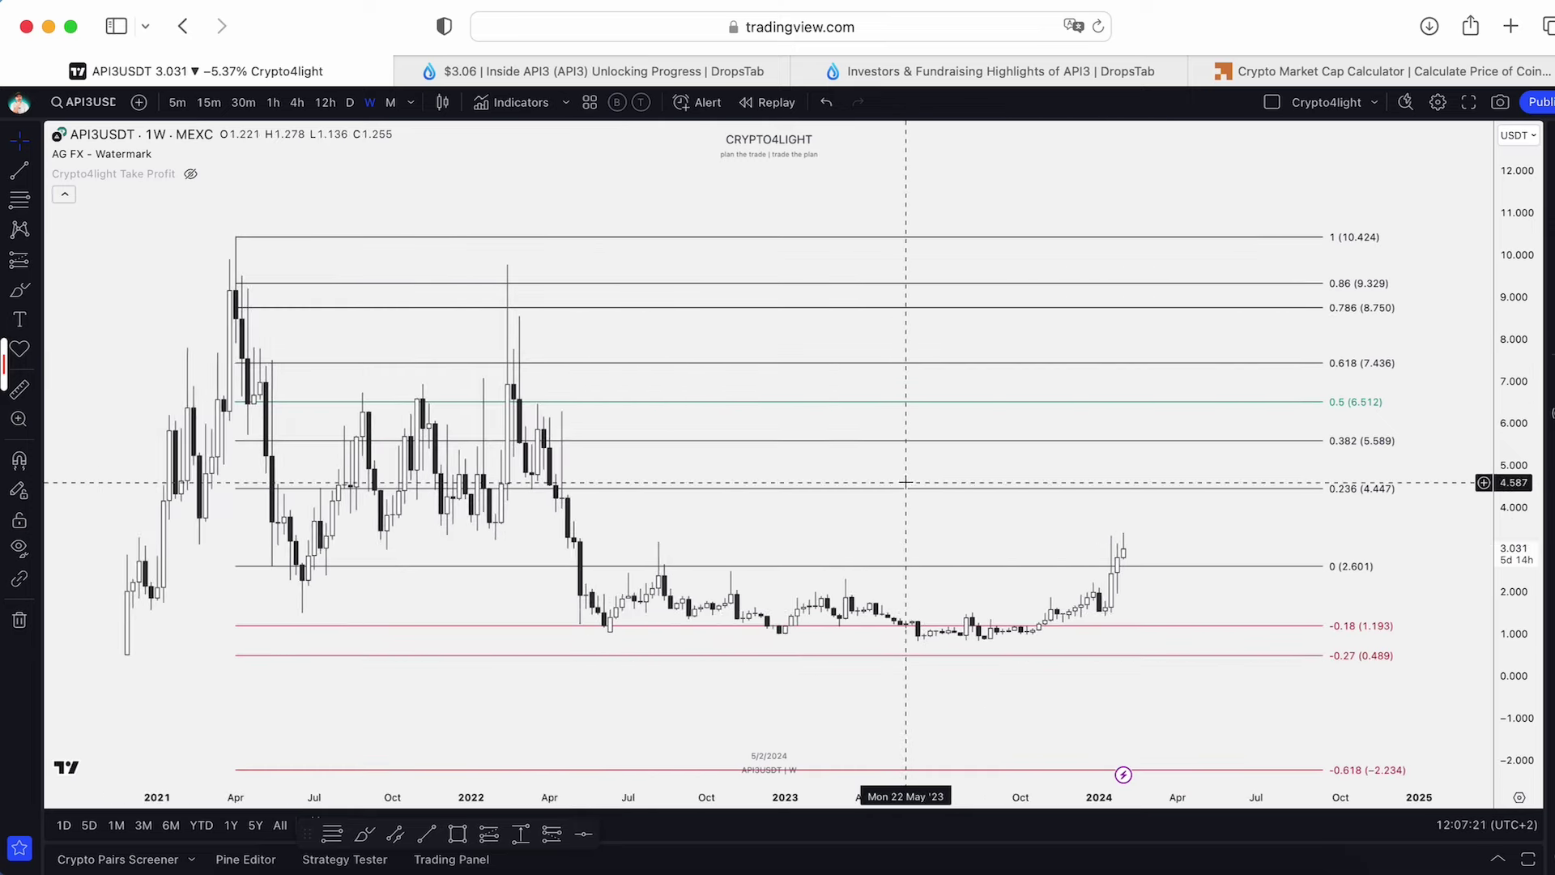
pyautogui.click(34, 266)
pyautogui.click(95, 669)
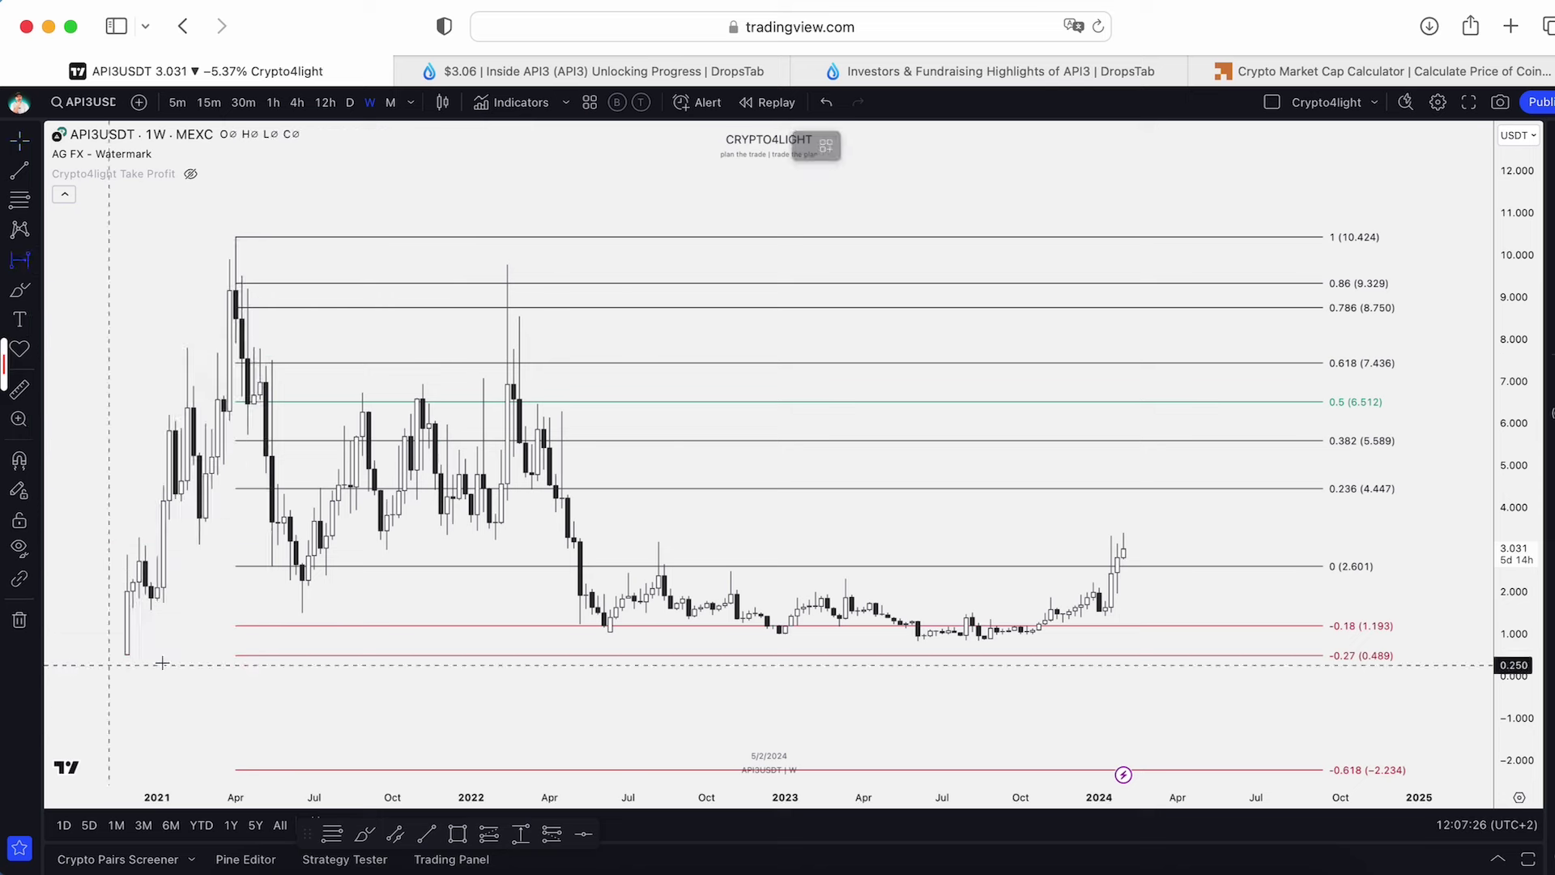
pyautogui.click(604, 661)
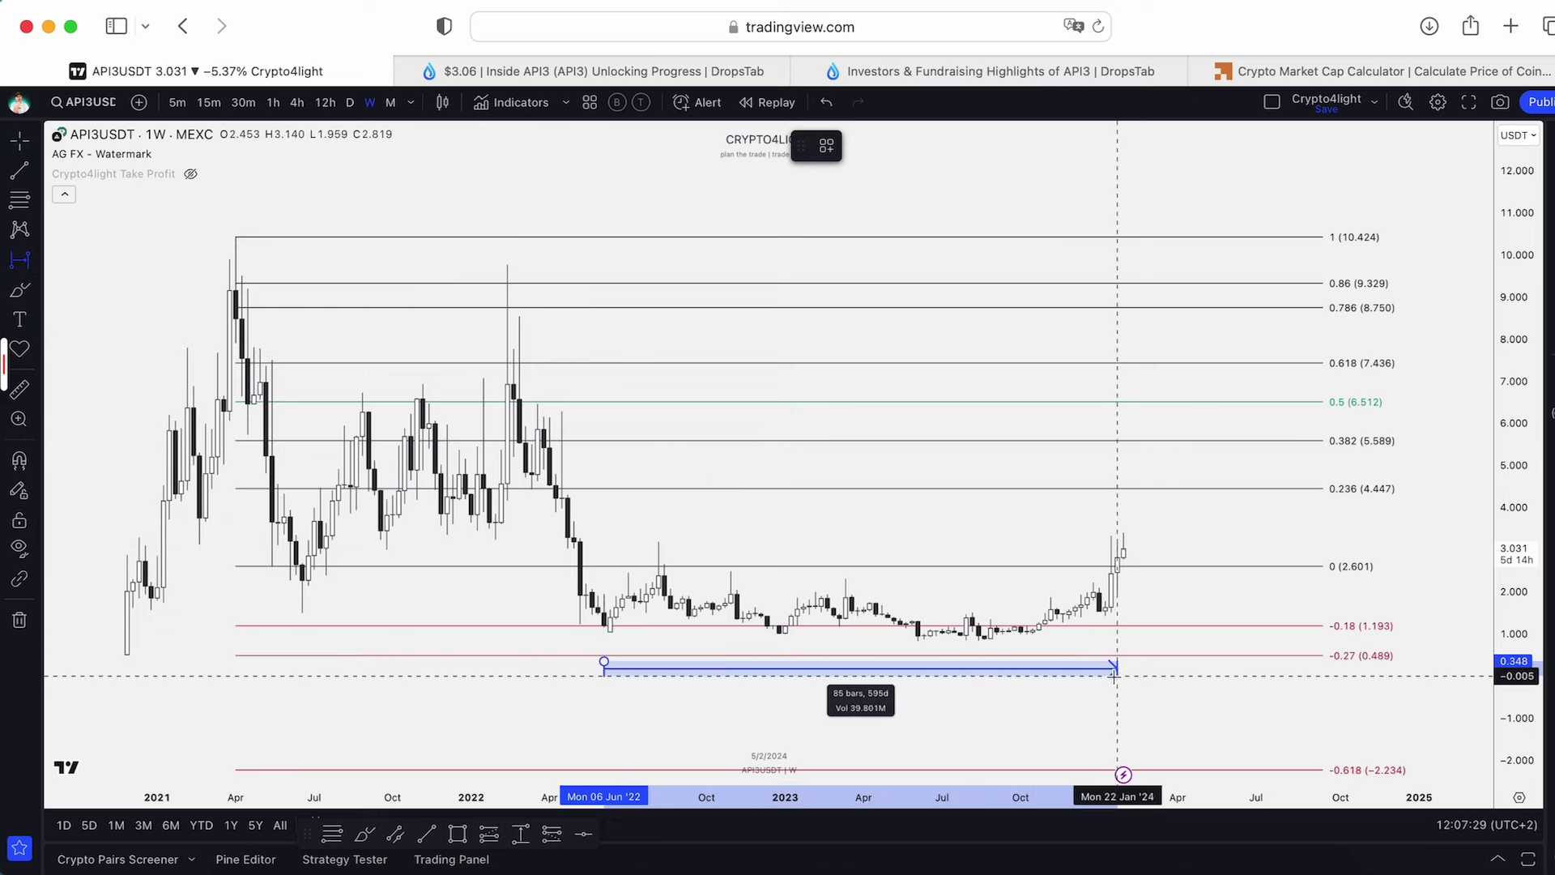
pyautogui.click(1045, 679)
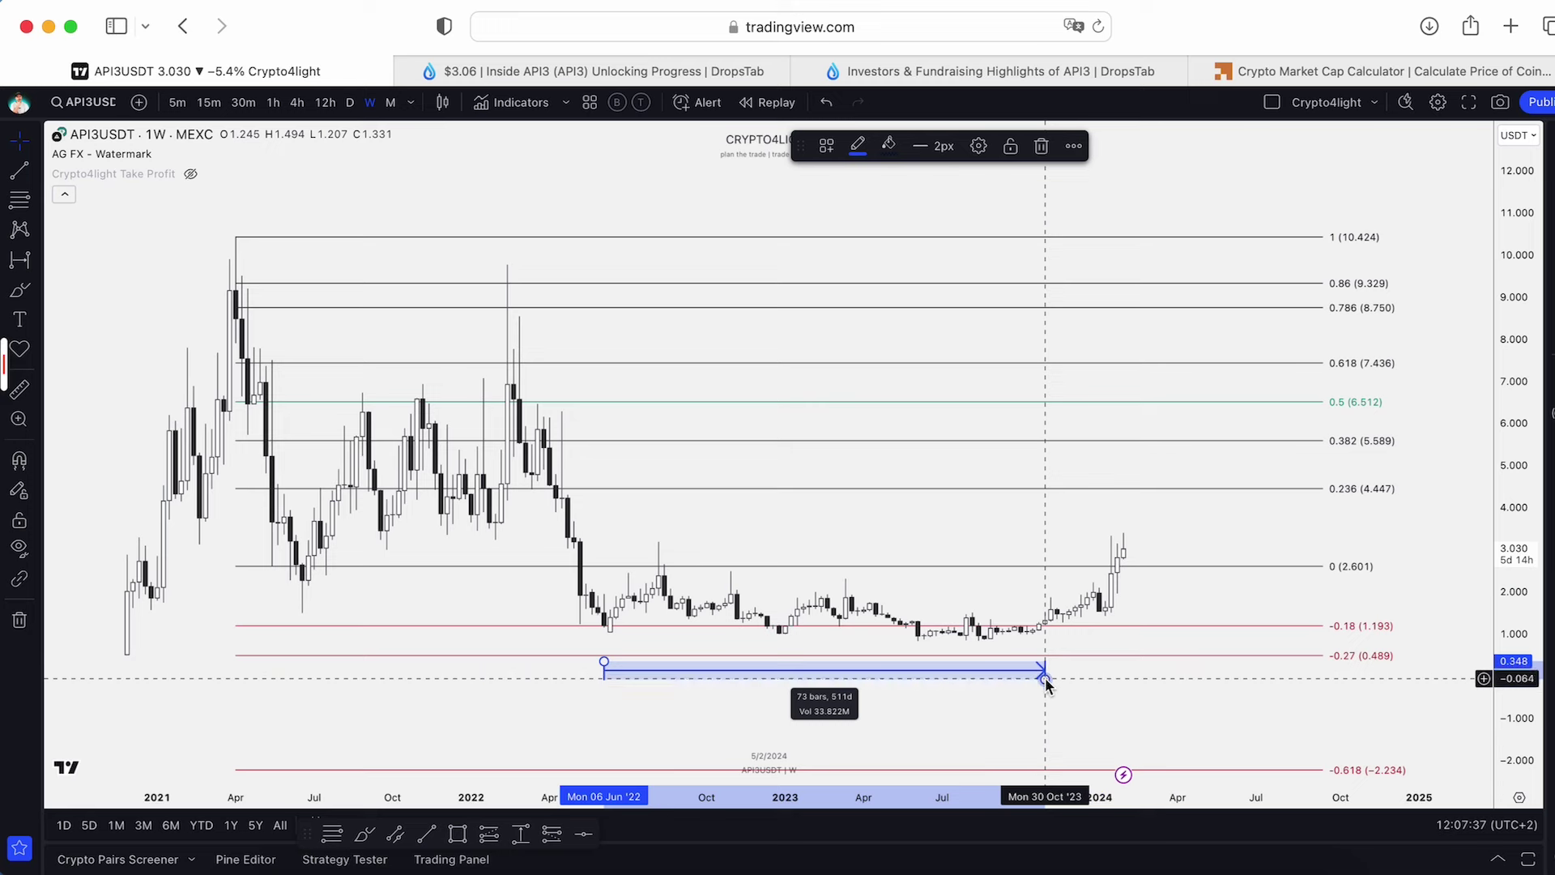
pyautogui.press('Delete')
# Stretch and pan the chart so the Fibonacci levels, up to 1 at 10.424, are in view.
pyautogui.scroll(-1, 1043, 679)
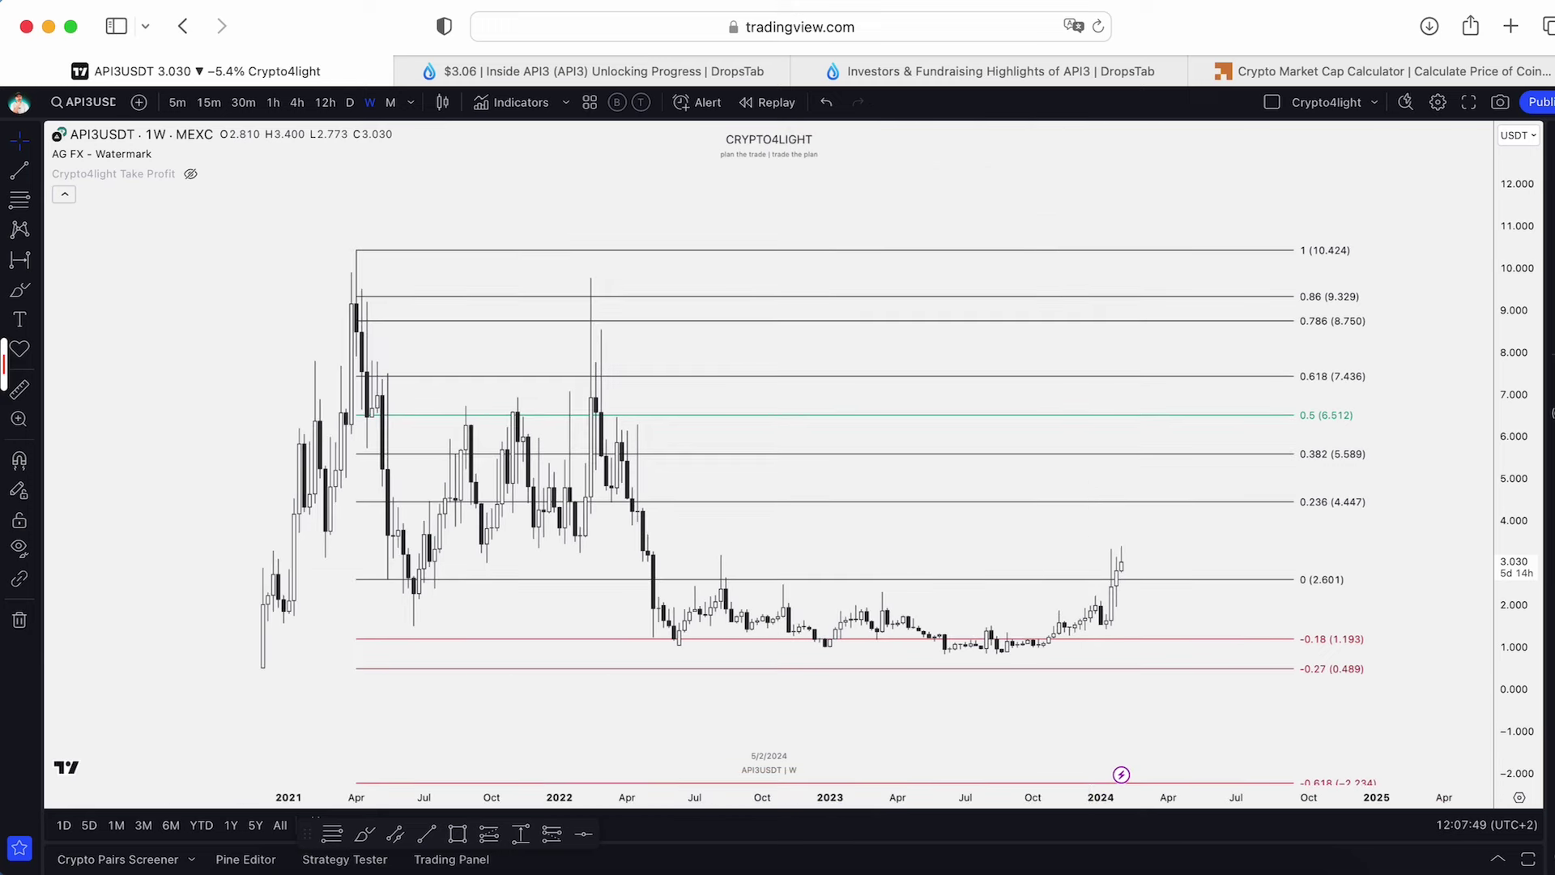
pyautogui.moveTo(1536, 673); pyautogui.dragTo(1536, 615)
pyautogui.moveTo(1417, 614); pyautogui.dragTo(1412, 513)
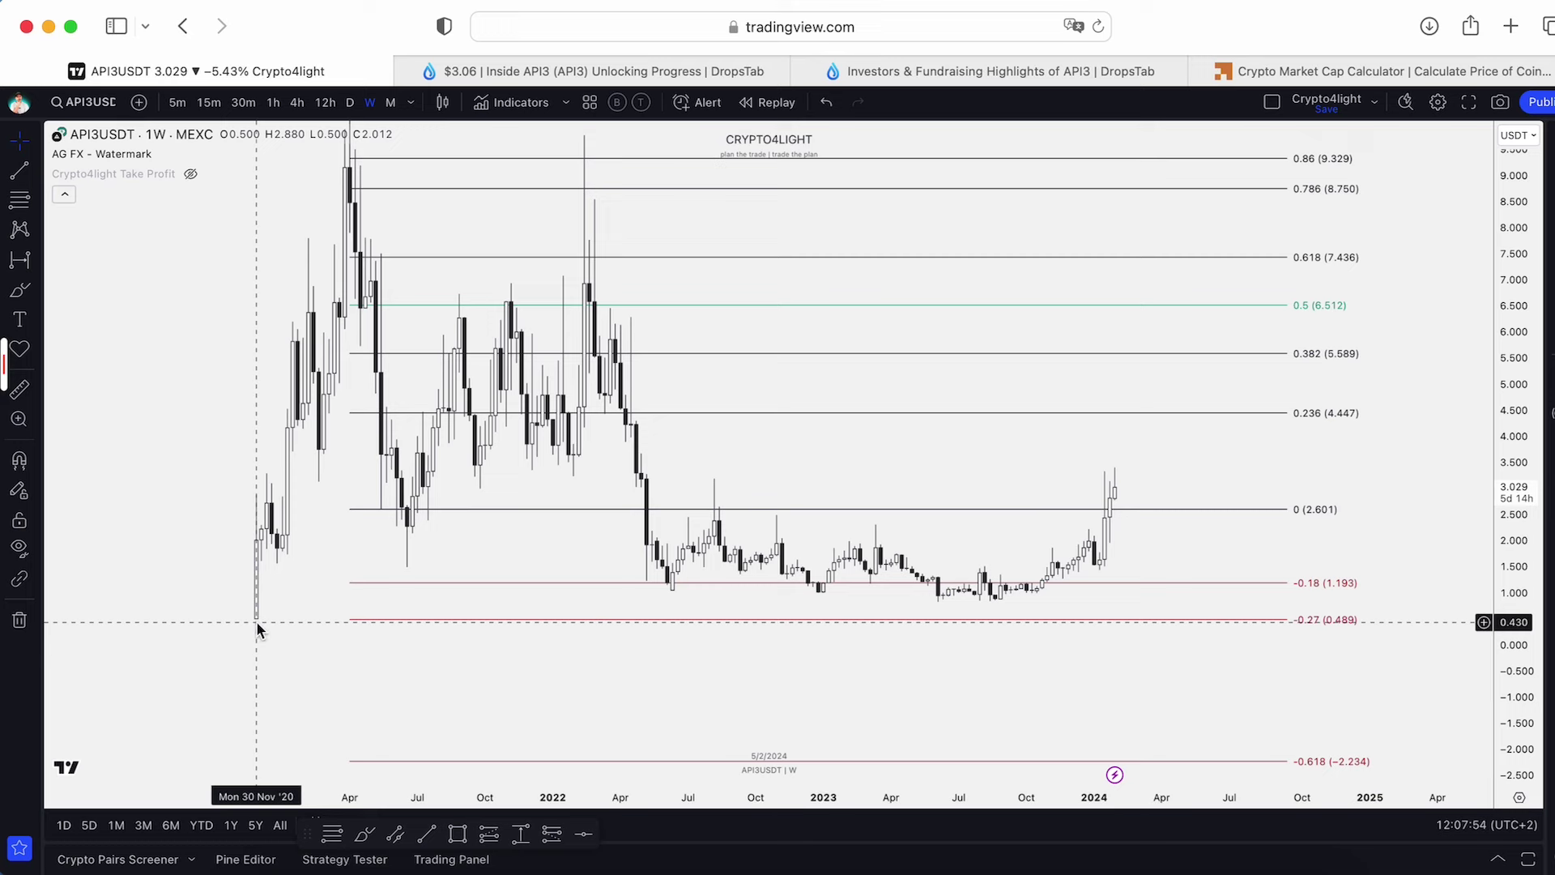
pyautogui.moveTo(221, 367); pyautogui.dragTo(227, 495)
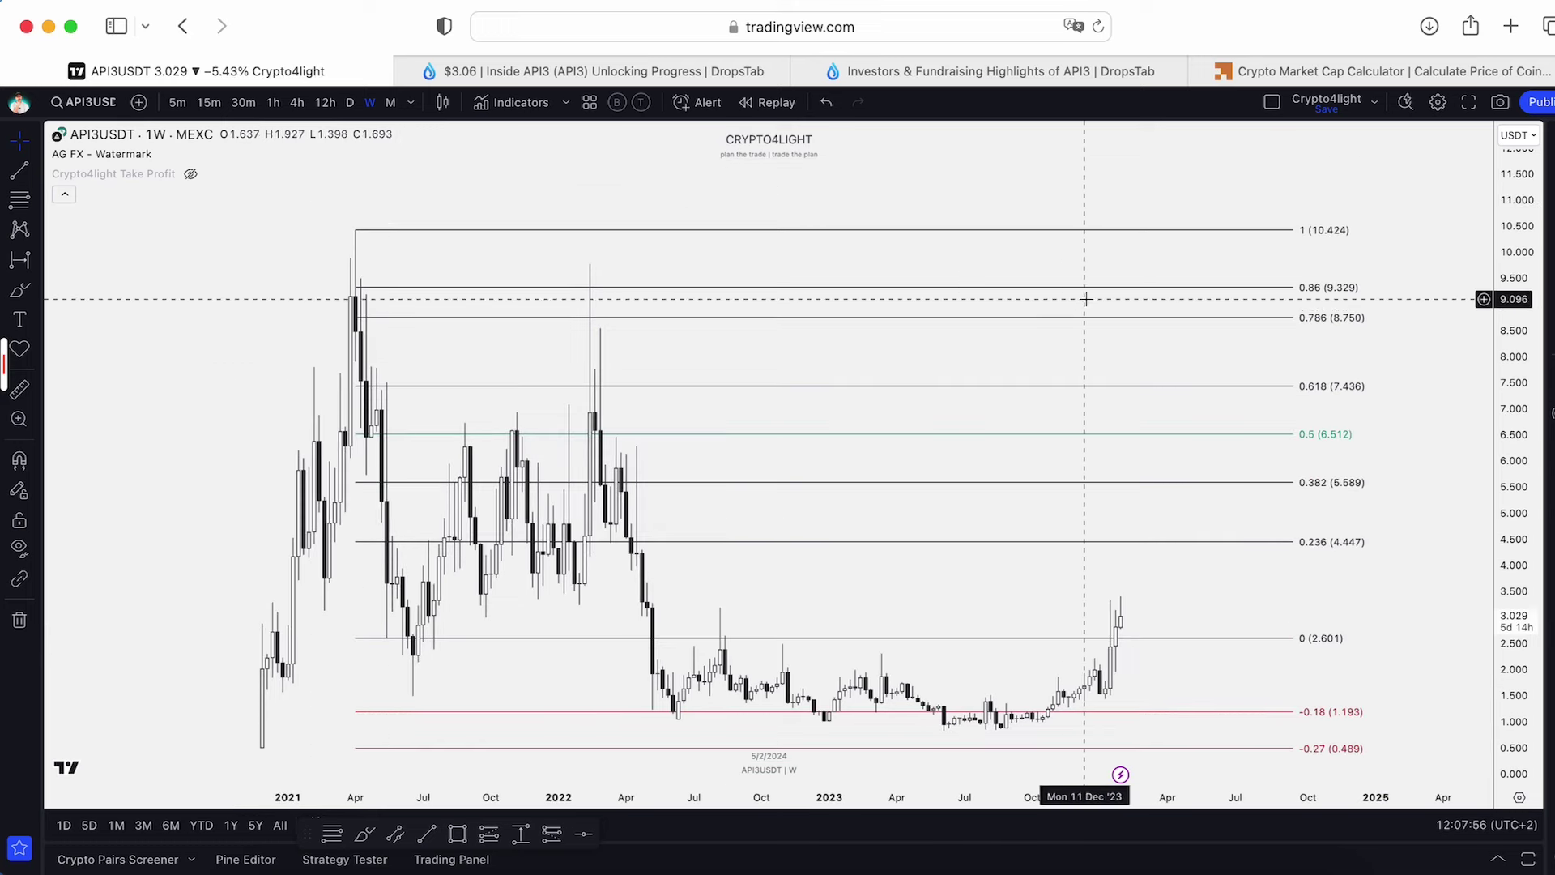
pyautogui.moveTo(1392, 271); pyautogui.dragTo(1402, 238)
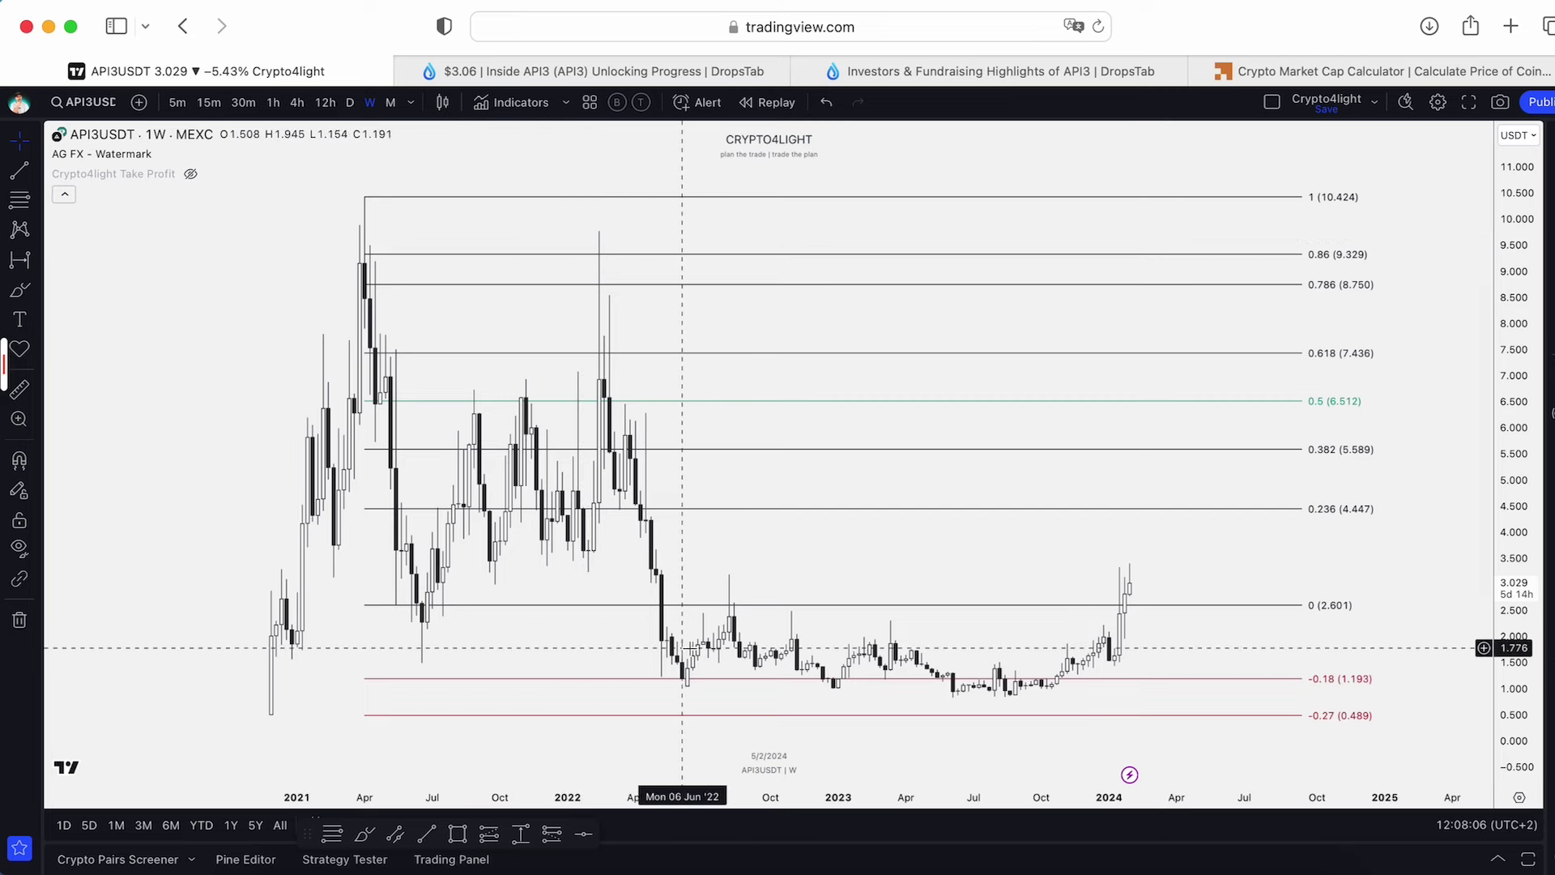
# Show API3 as a line chart, restore candlesticks, then go to DropsTab's API3 unlocking page.
pyautogui.click(442, 103)
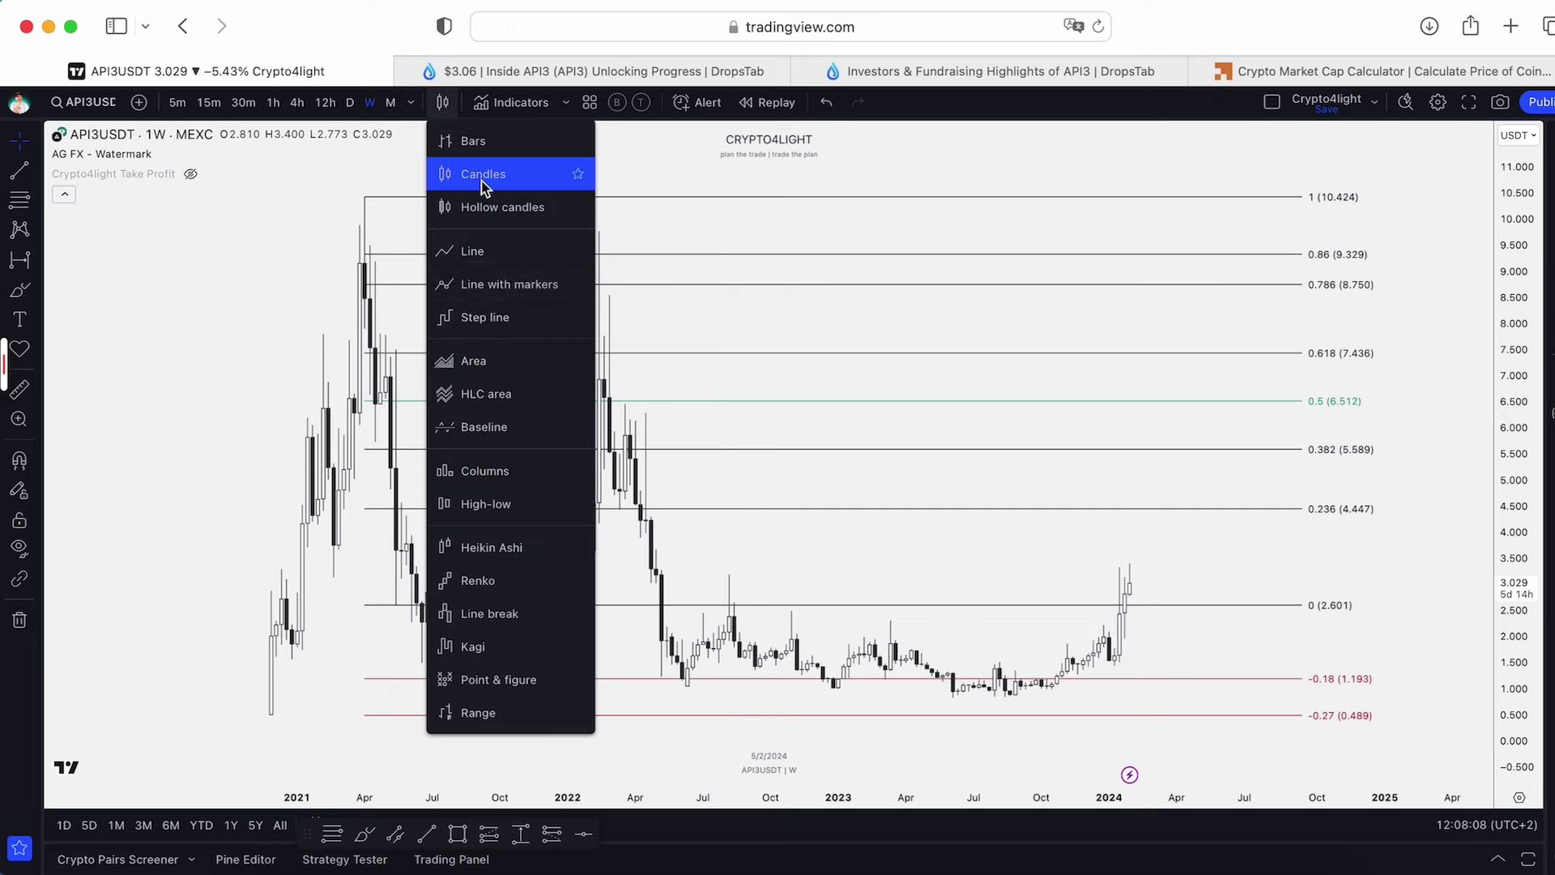
pyautogui.click(490, 256)
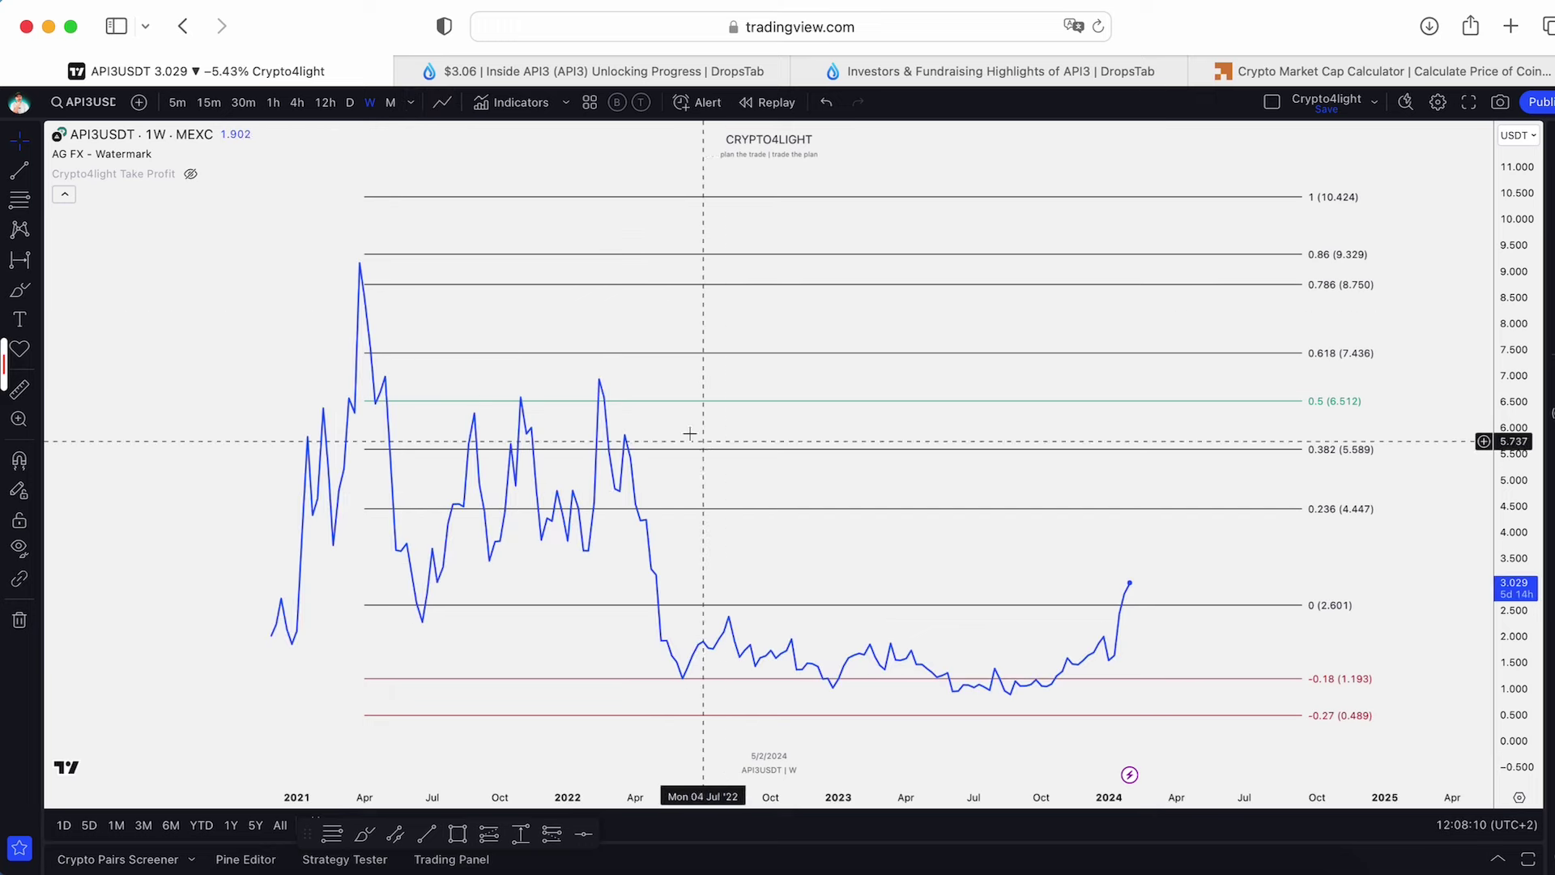
pyautogui.click(442, 102)
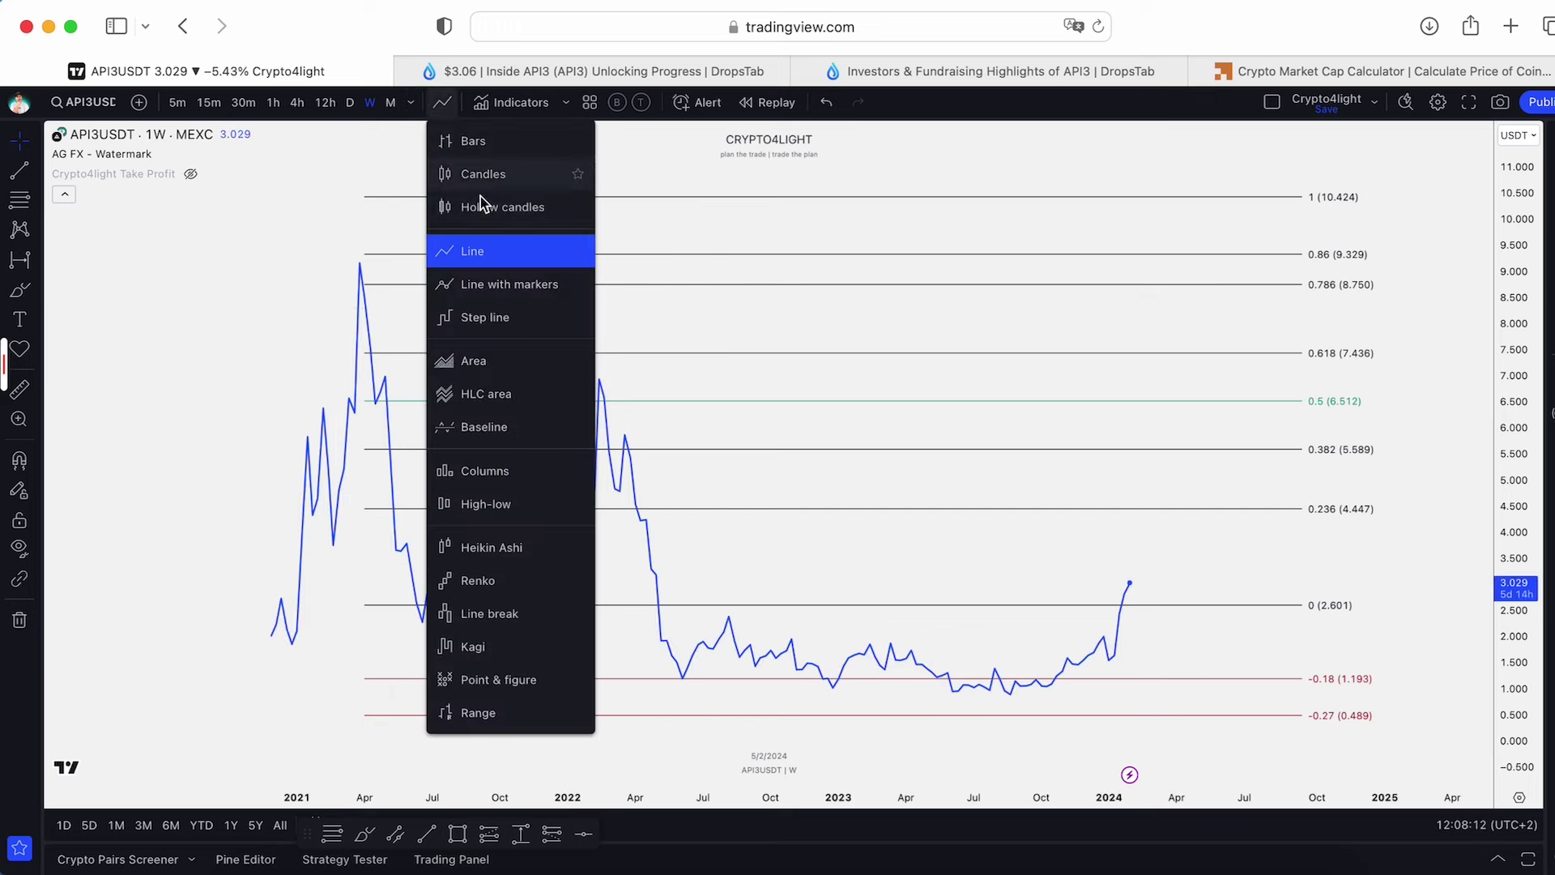
pyautogui.click(479, 172)
pyautogui.click(529, 80)
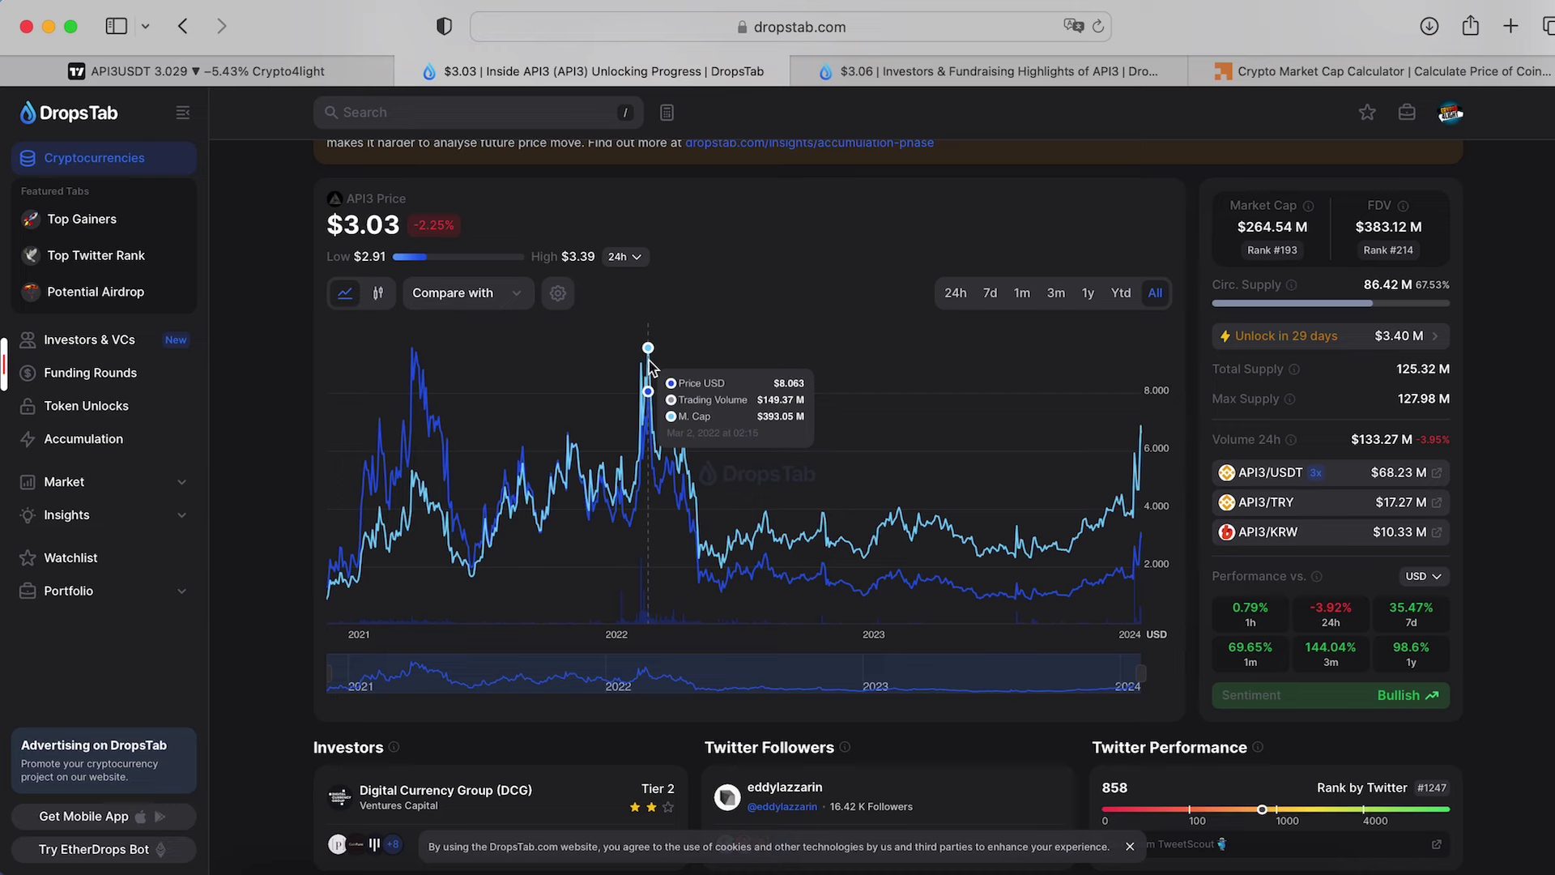
# Switch back to the TradingView API3USDT weekly chart tab.
pyautogui.click(300, 67)
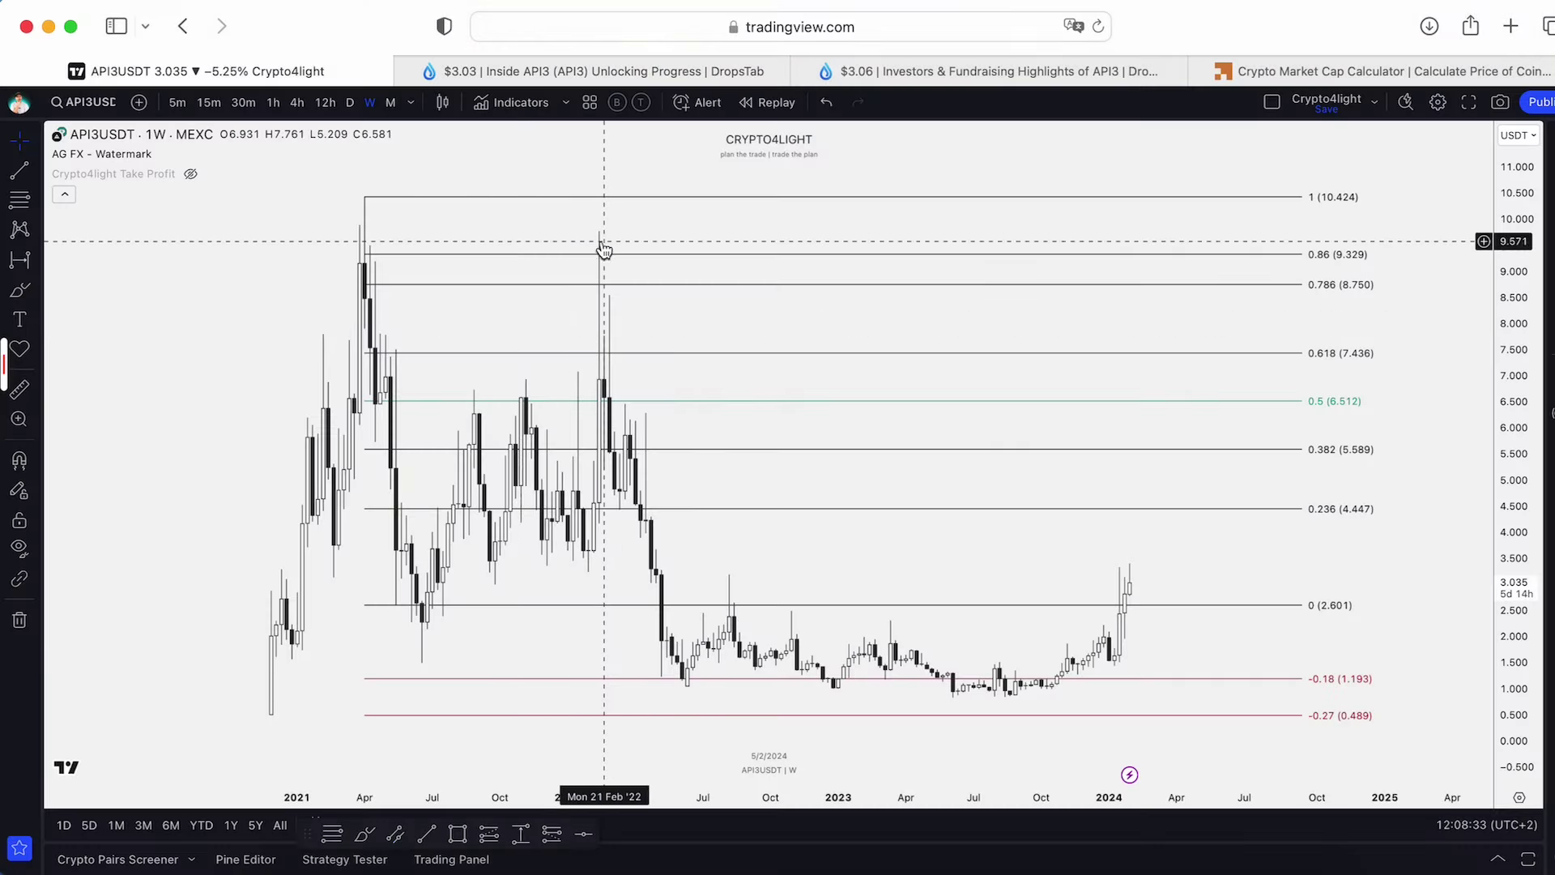
pyautogui.click(443, 102)
pyautogui.click(486, 251)
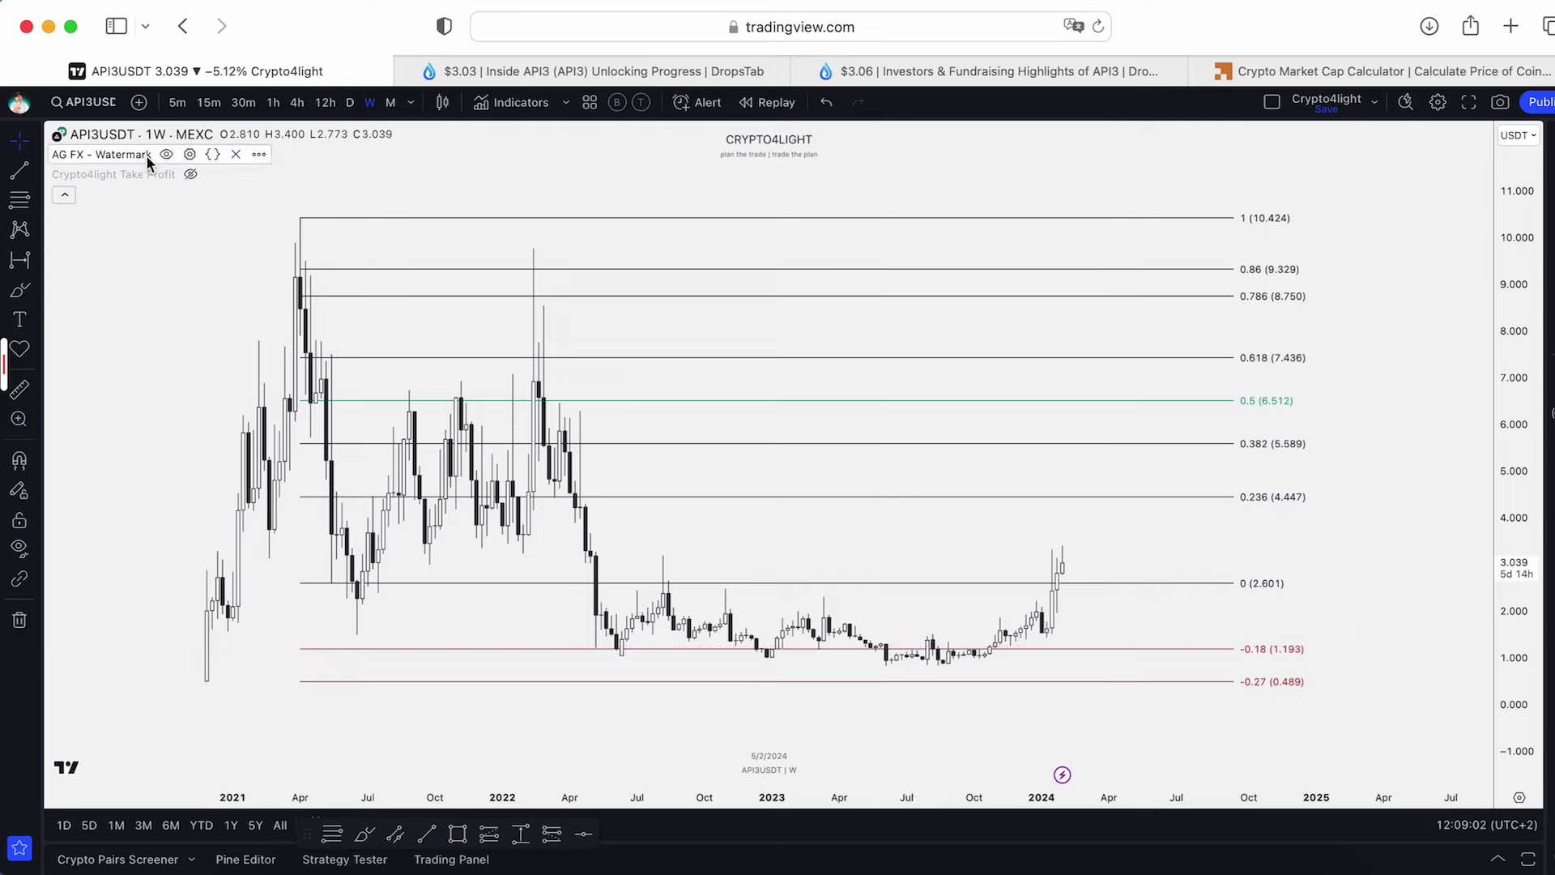
# Show the Crypto4light Take Profit bands and zoom the chart onto the 2022–2024 range.
pyautogui.click(192, 175)
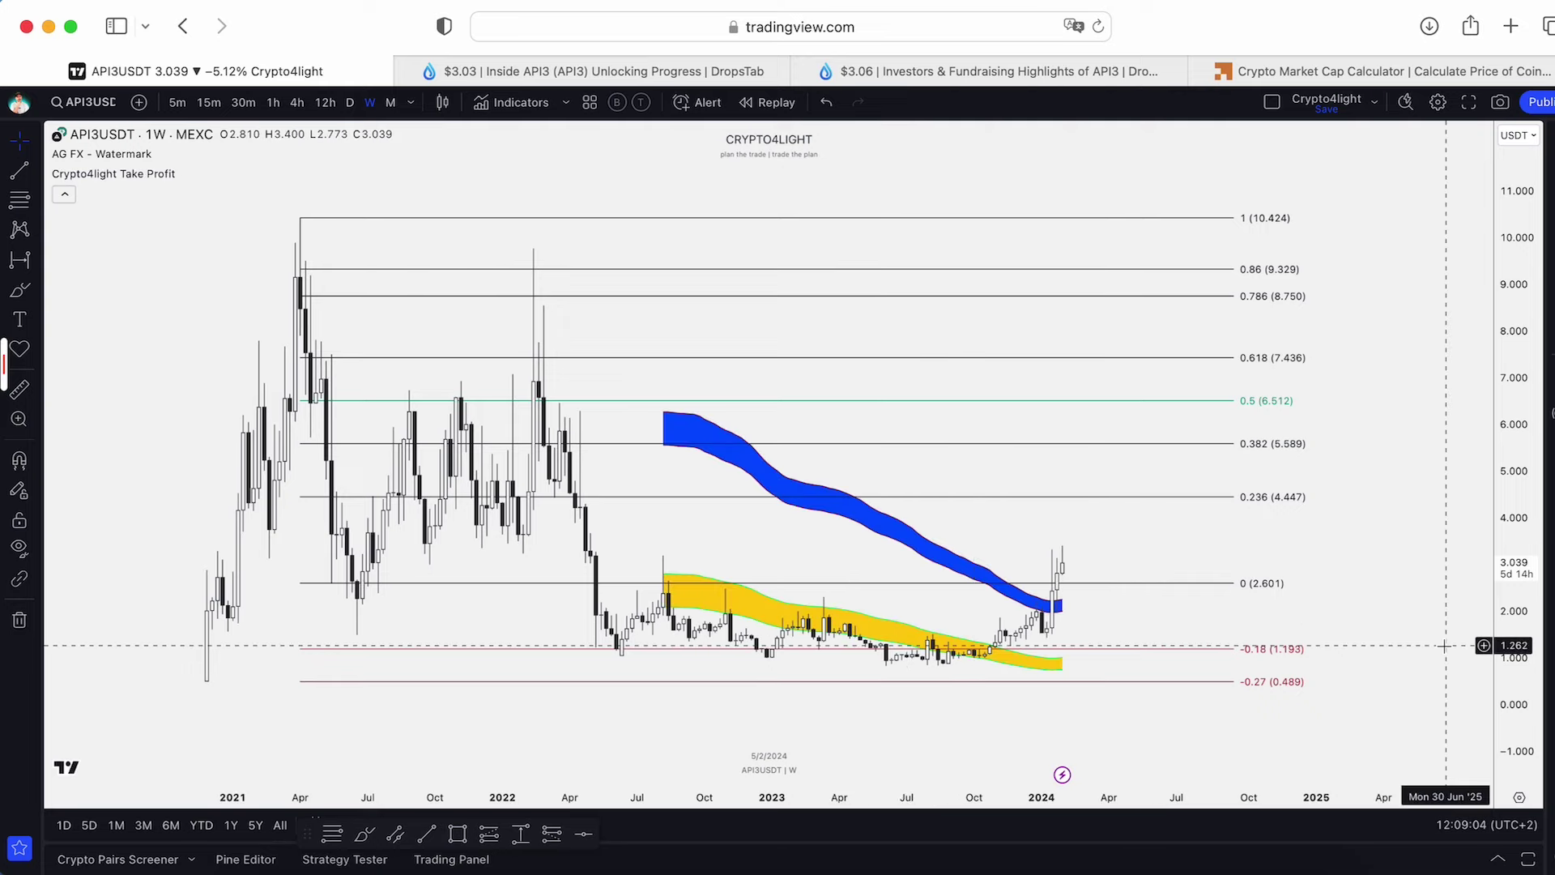
pyautogui.moveTo(1525, 659); pyautogui.dragTo(1523, 548)
pyautogui.moveTo(1382, 644); pyautogui.dragTo(1398, 465)
pyautogui.scroll(3, 1269, 496)
pyautogui.moveTo(1060, 520); pyautogui.dragTo(1152, 531)
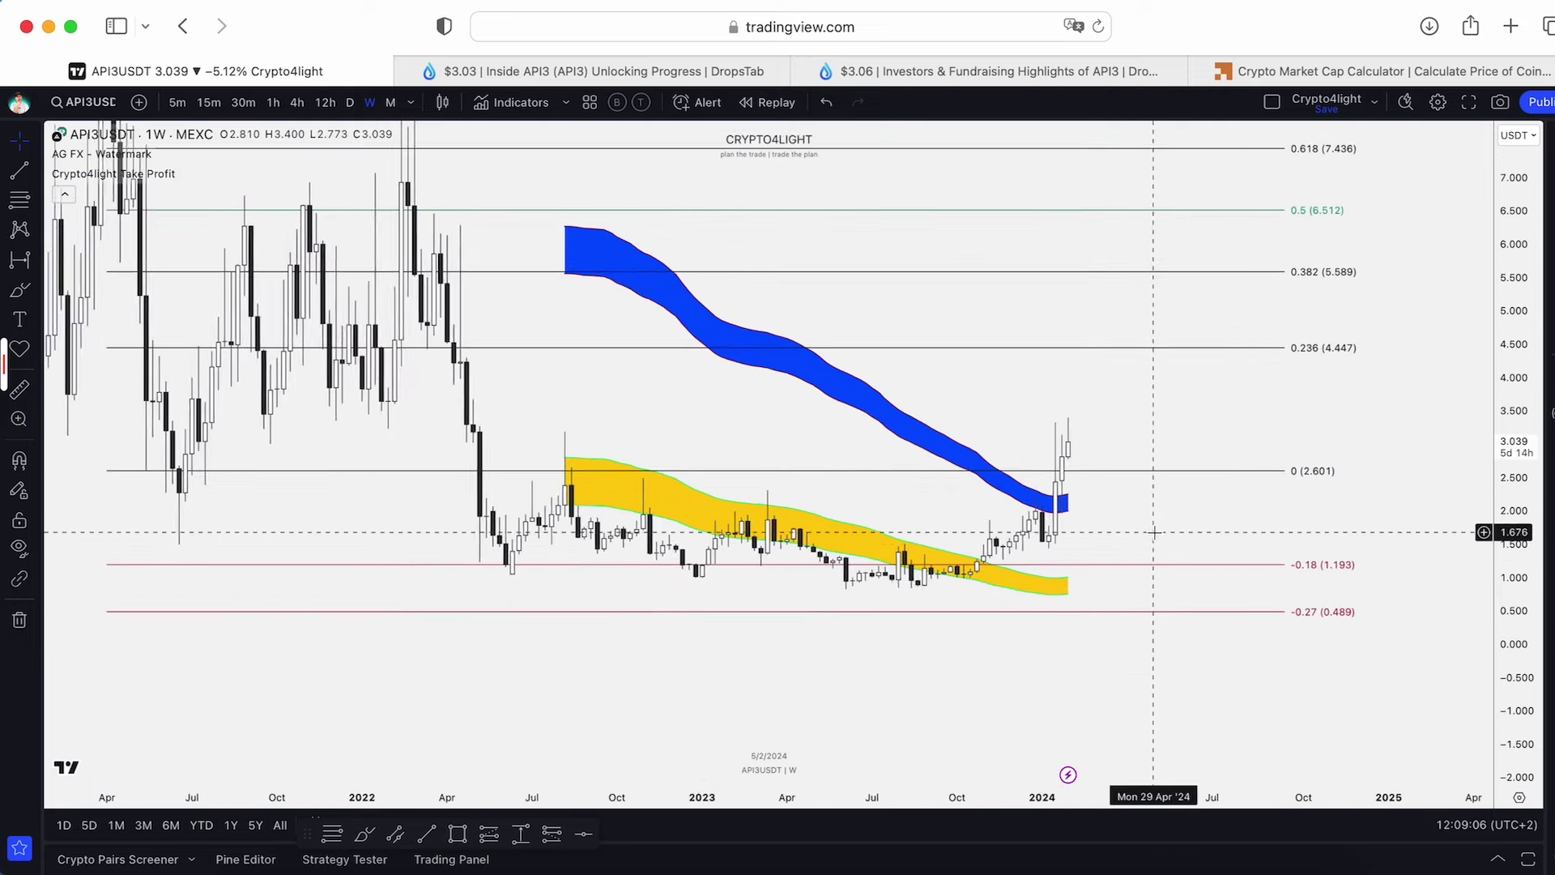
pyautogui.scroll(1, 1134, 535)
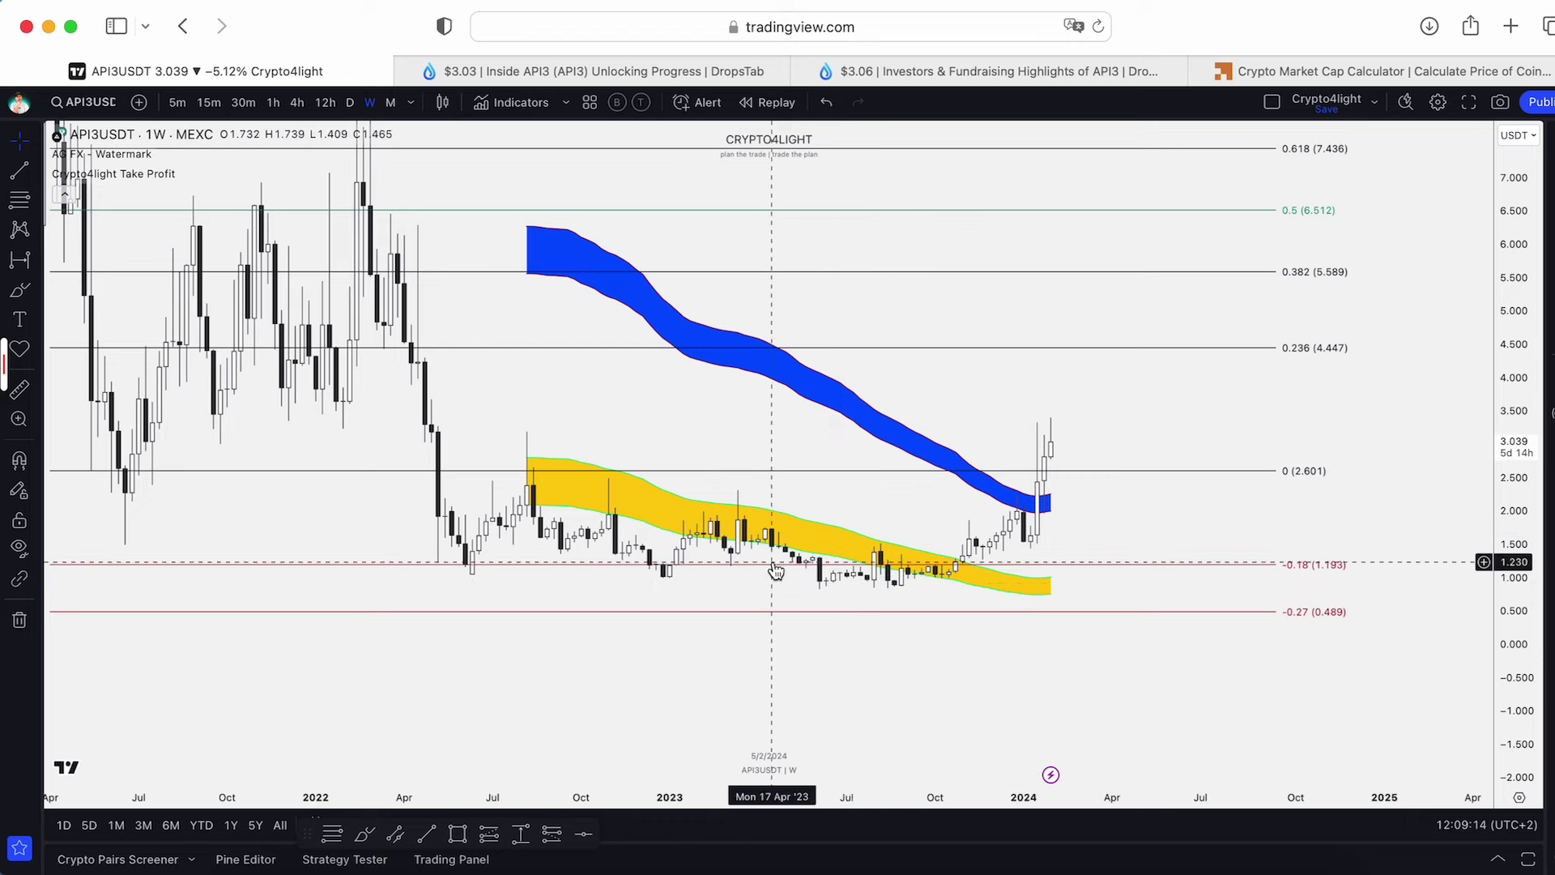
pyautogui.scroll(-5, 885, 584)
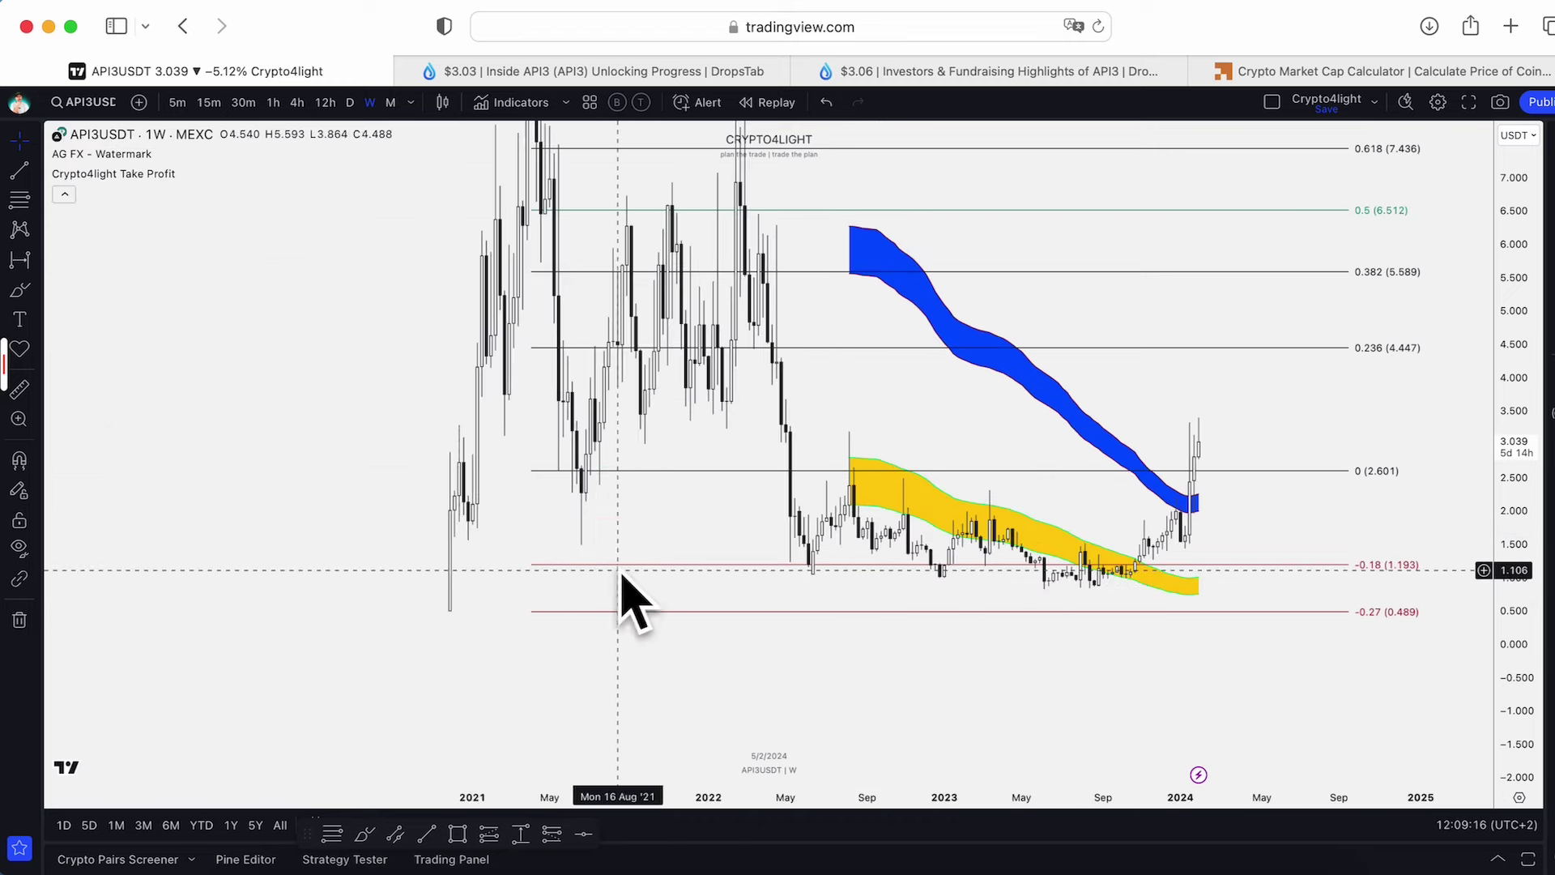
pyautogui.scroll(3, 809, 583)
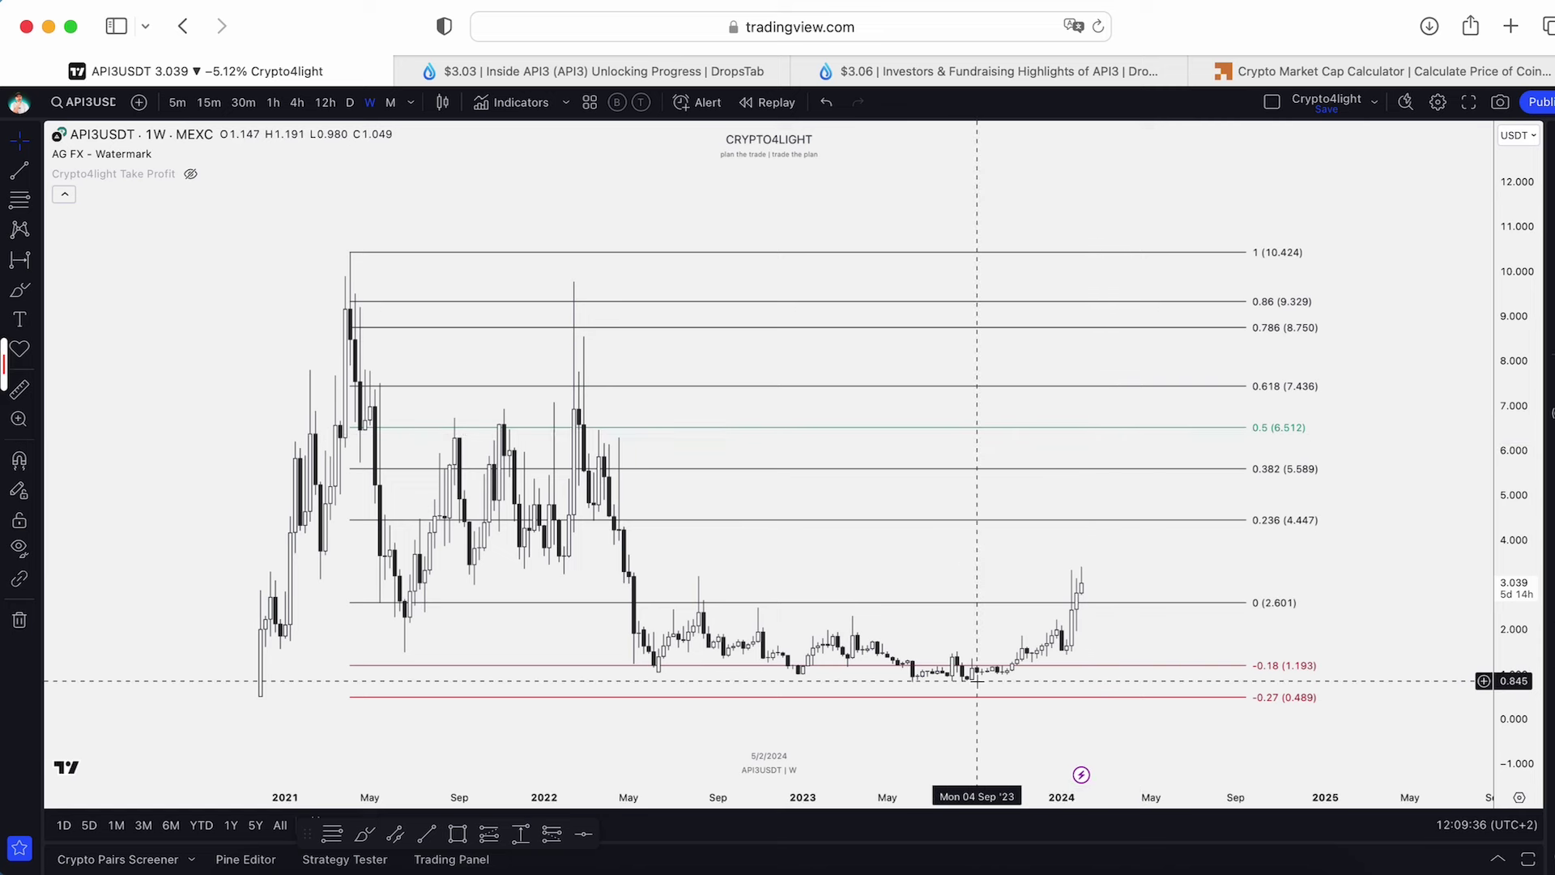
# Measure +721.84% from the 0.900 August 2023 low to the 0.618 level, then delete it.
pyautogui.click(520, 833)
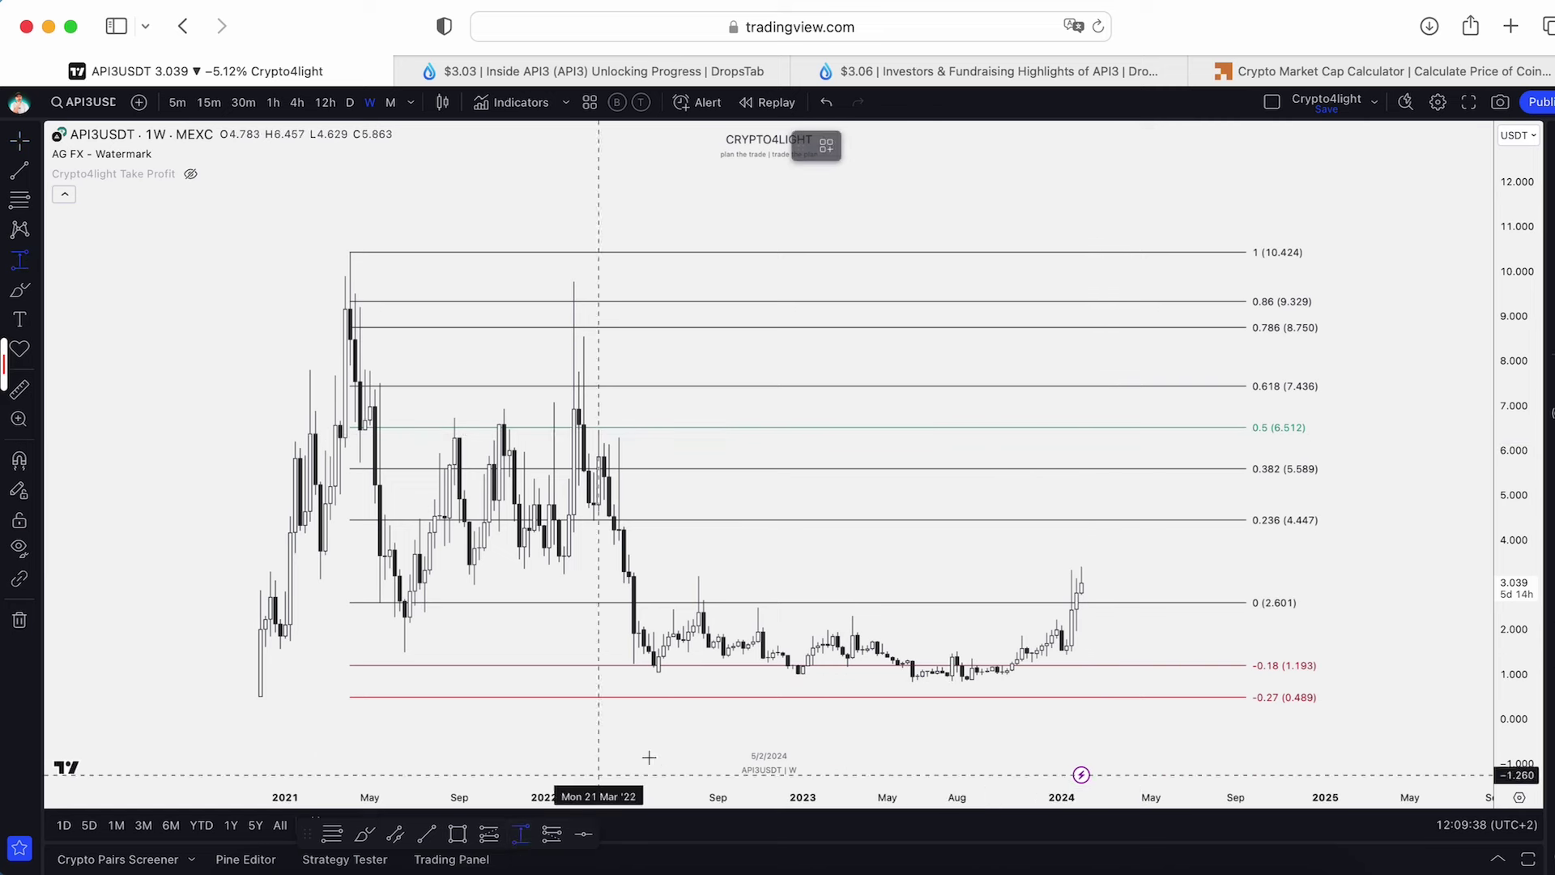
pyautogui.click(971, 678)
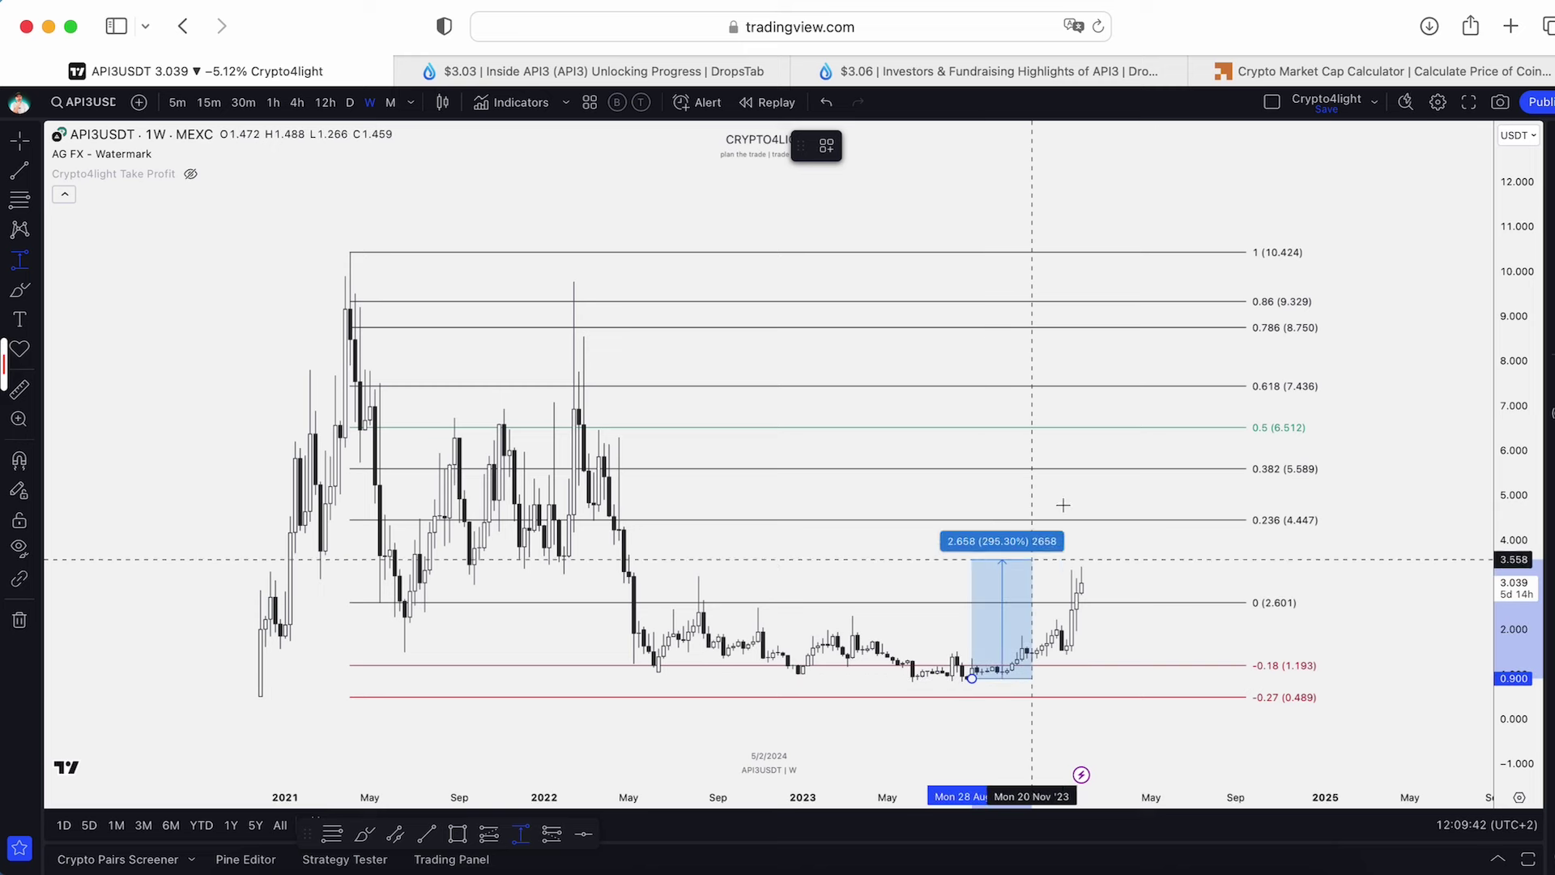
pyautogui.click(1116, 388)
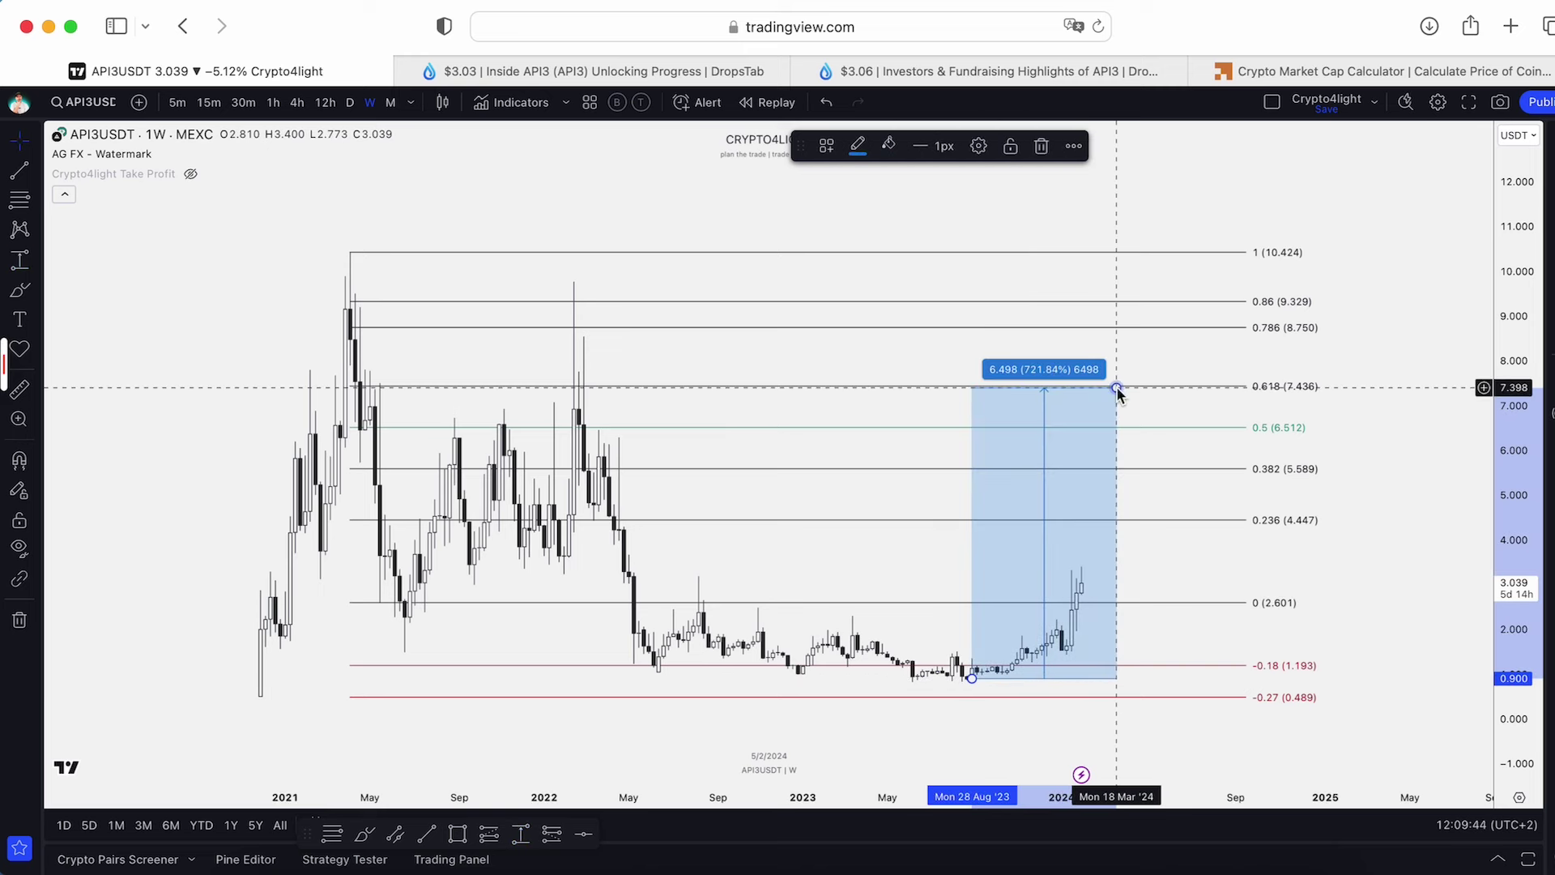
pyautogui.press('Delete')
pyautogui.scroll(-1, 1117, 377)
pyautogui.moveTo(1124, 356); pyautogui.dragTo(1143, 334)
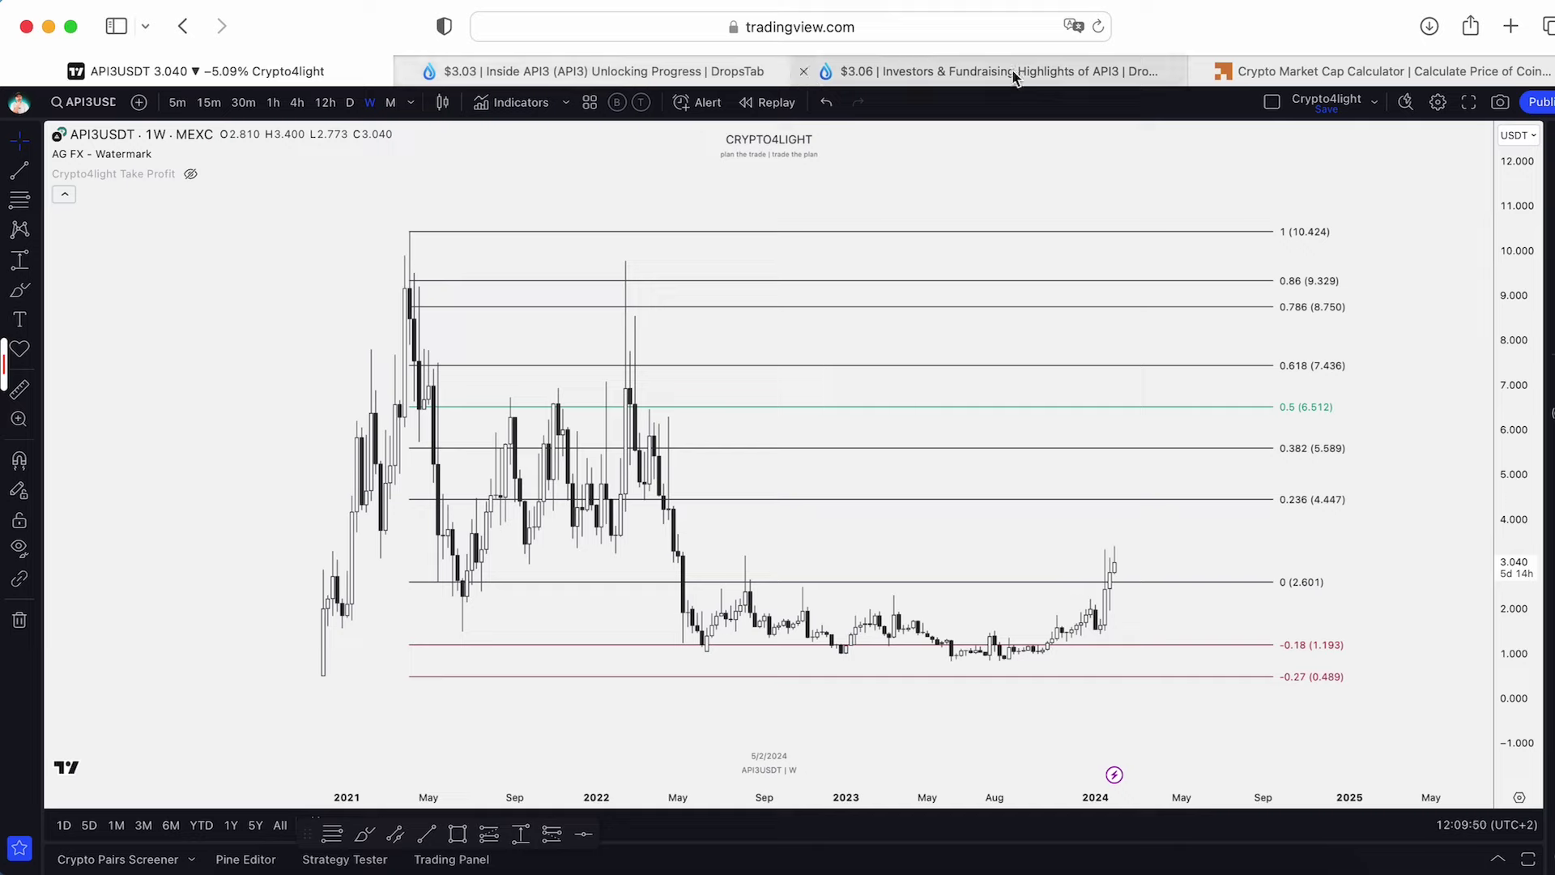
pyautogui.click(712, 72)
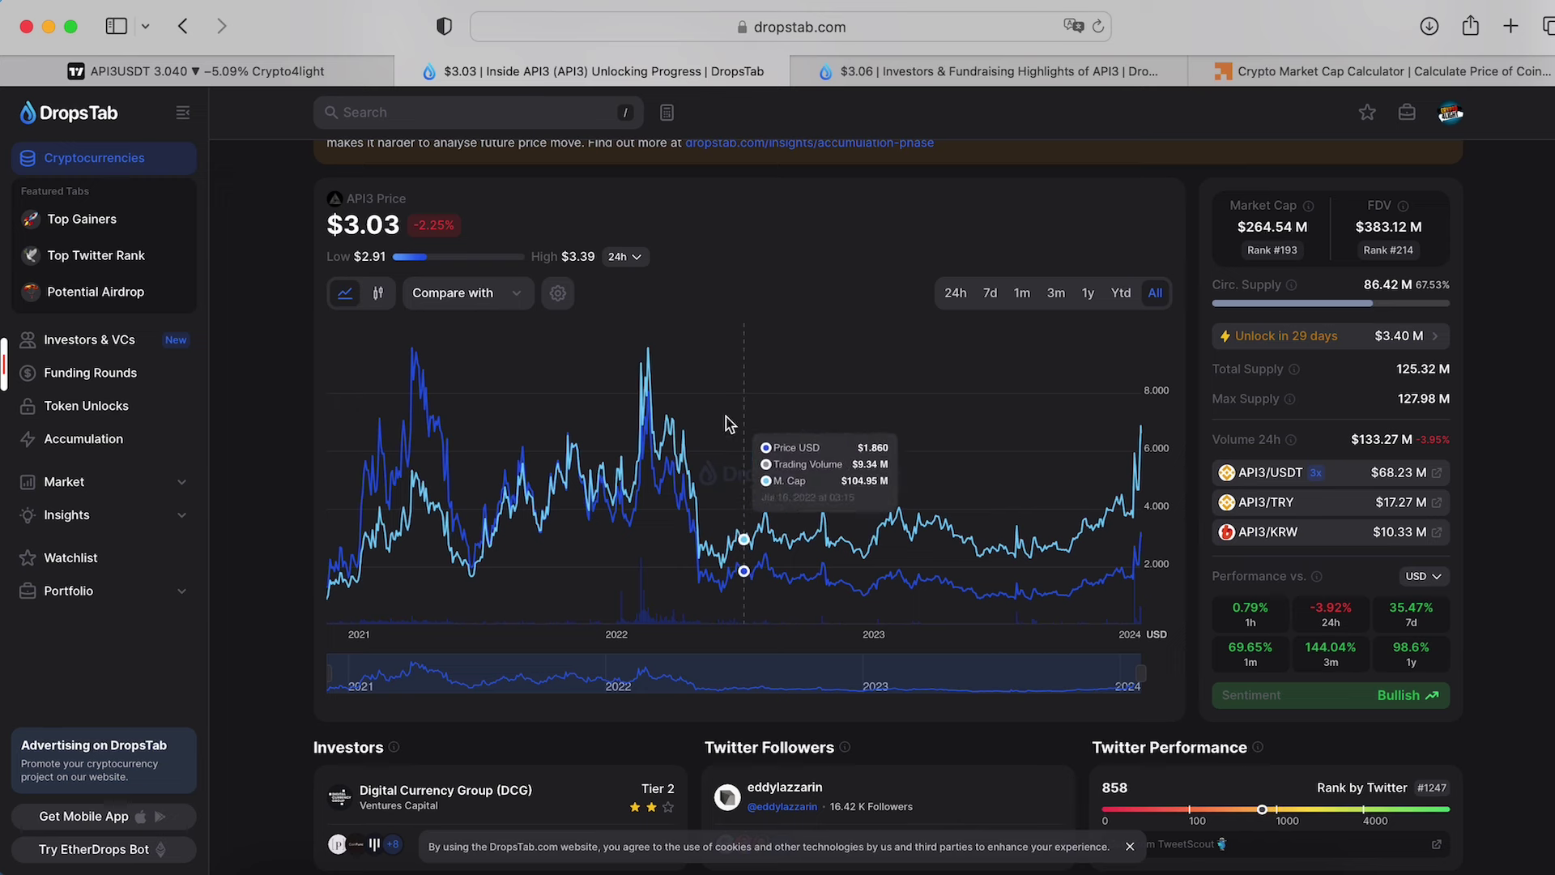
pyautogui.moveTo(647, 350)
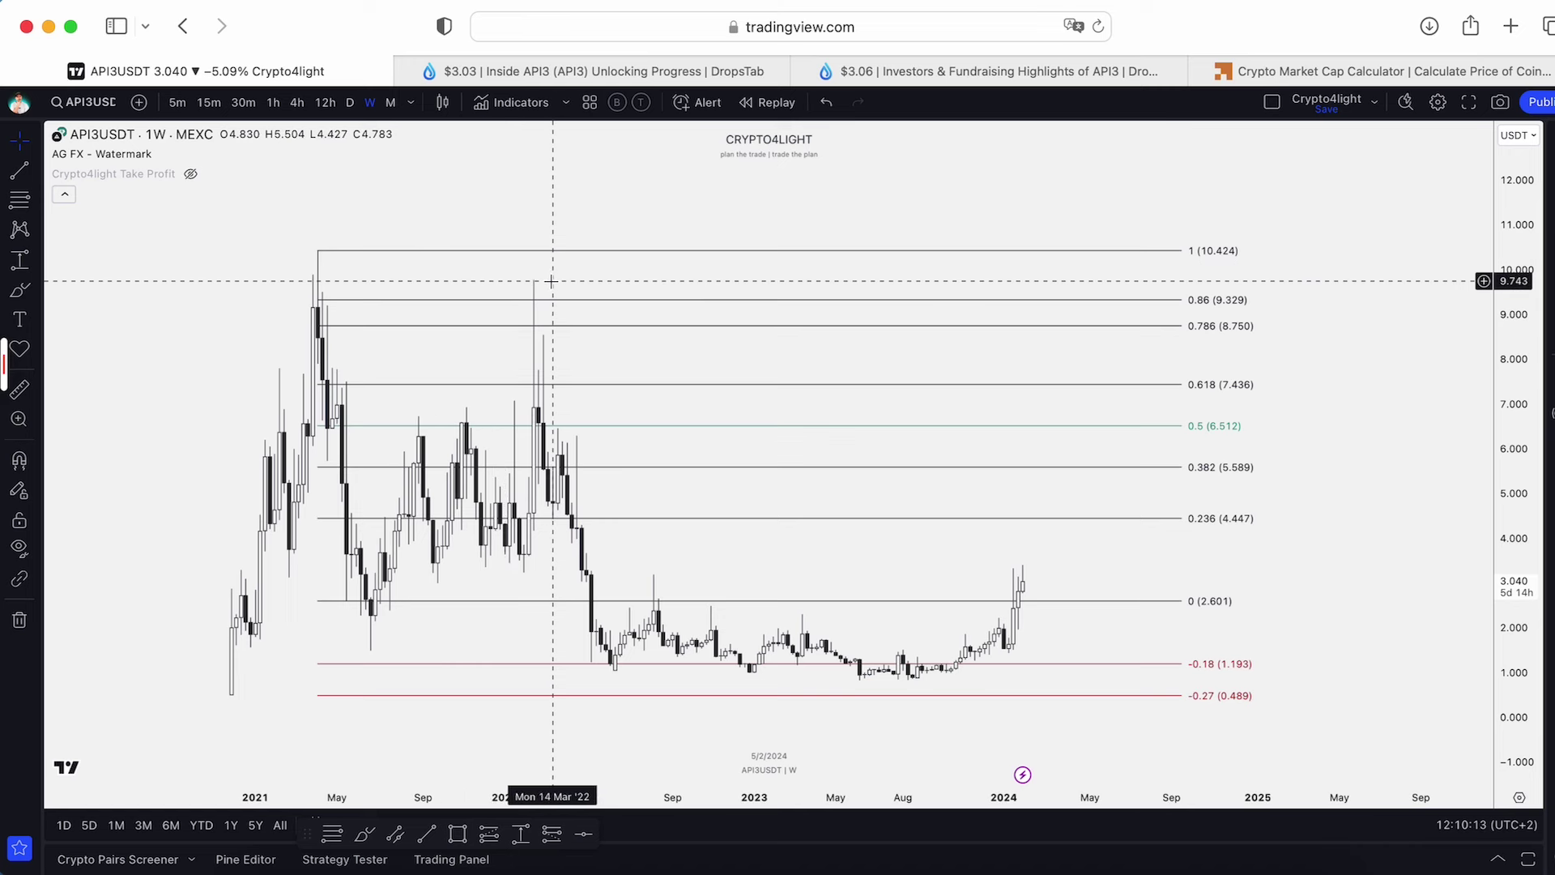
# In the AMBCrypto calculator, keep 90000000 supply and enter a $9 price, giving $810,000,000.
pyautogui.click(1381, 71)
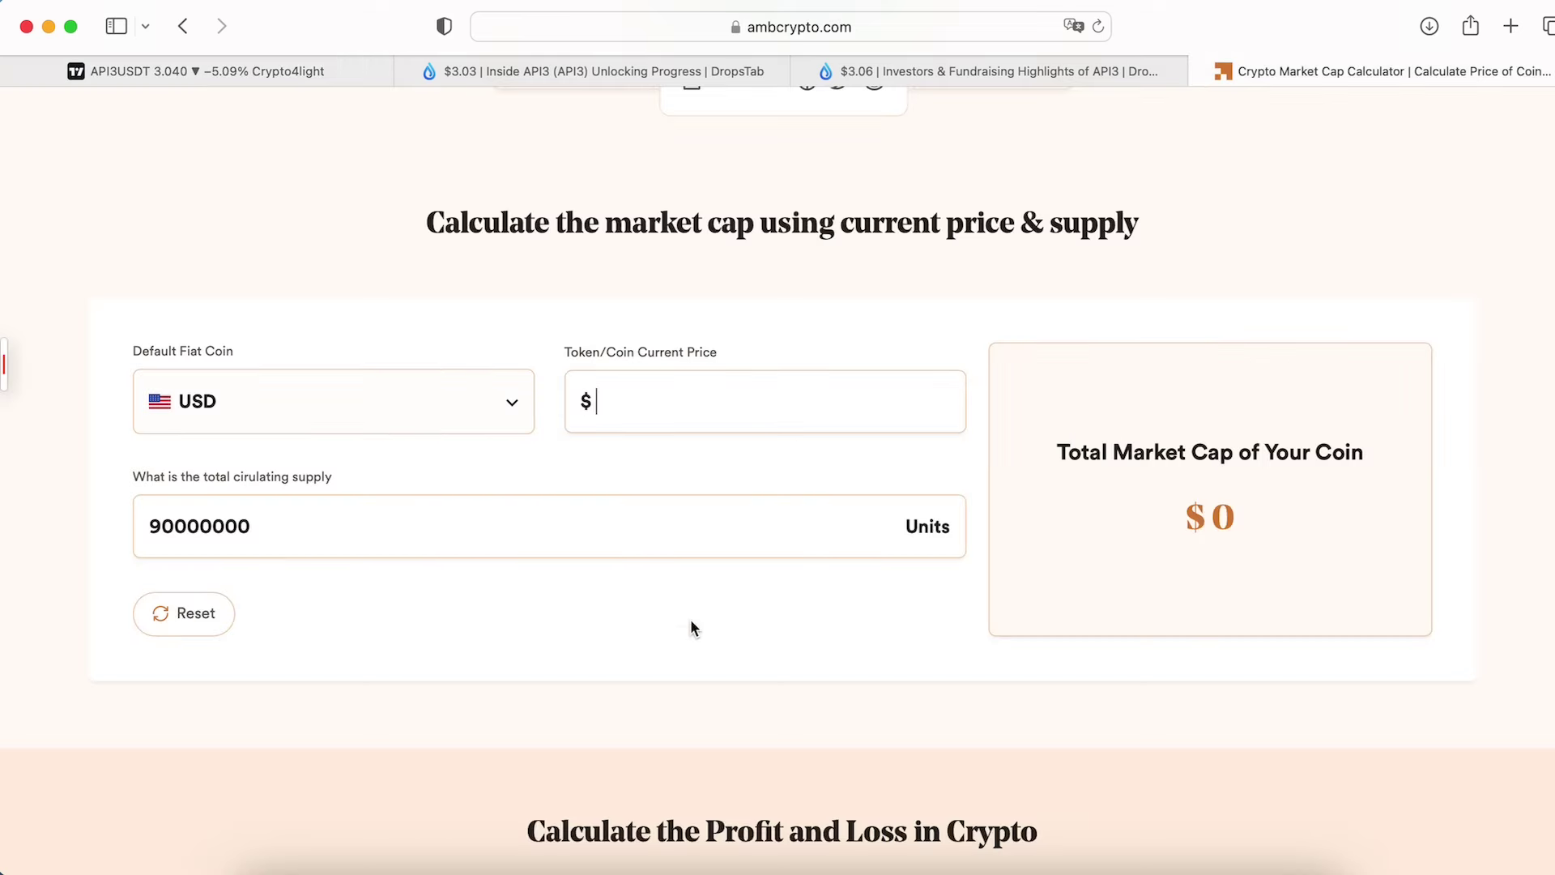
pyautogui.moveTo(294, 522); pyautogui.dragTo(131, 521)
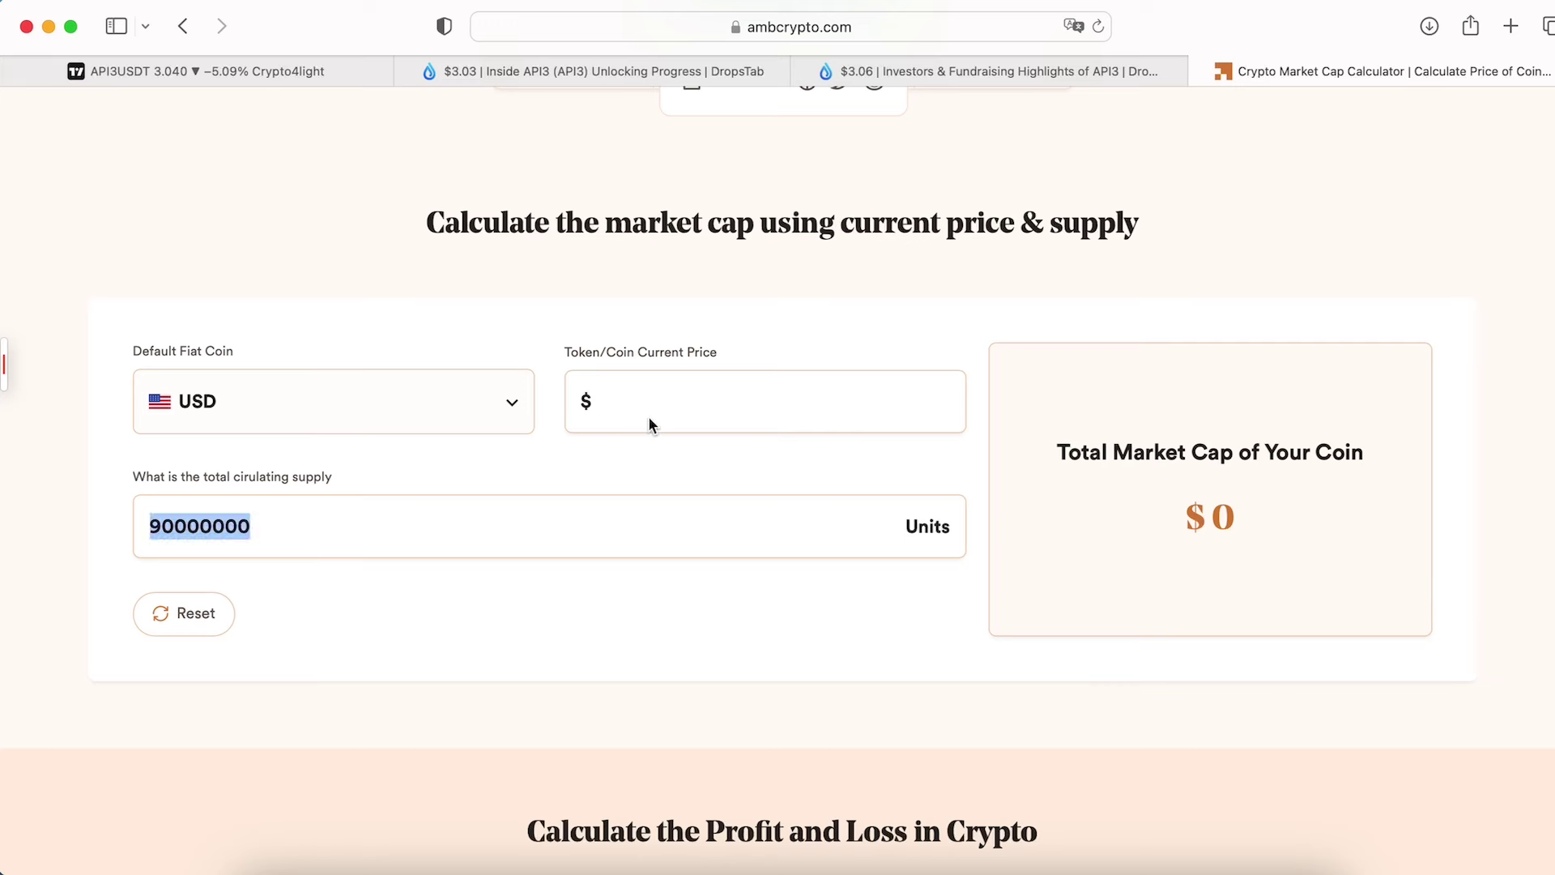
pyautogui.click(680, 390)
pyautogui.write('9')
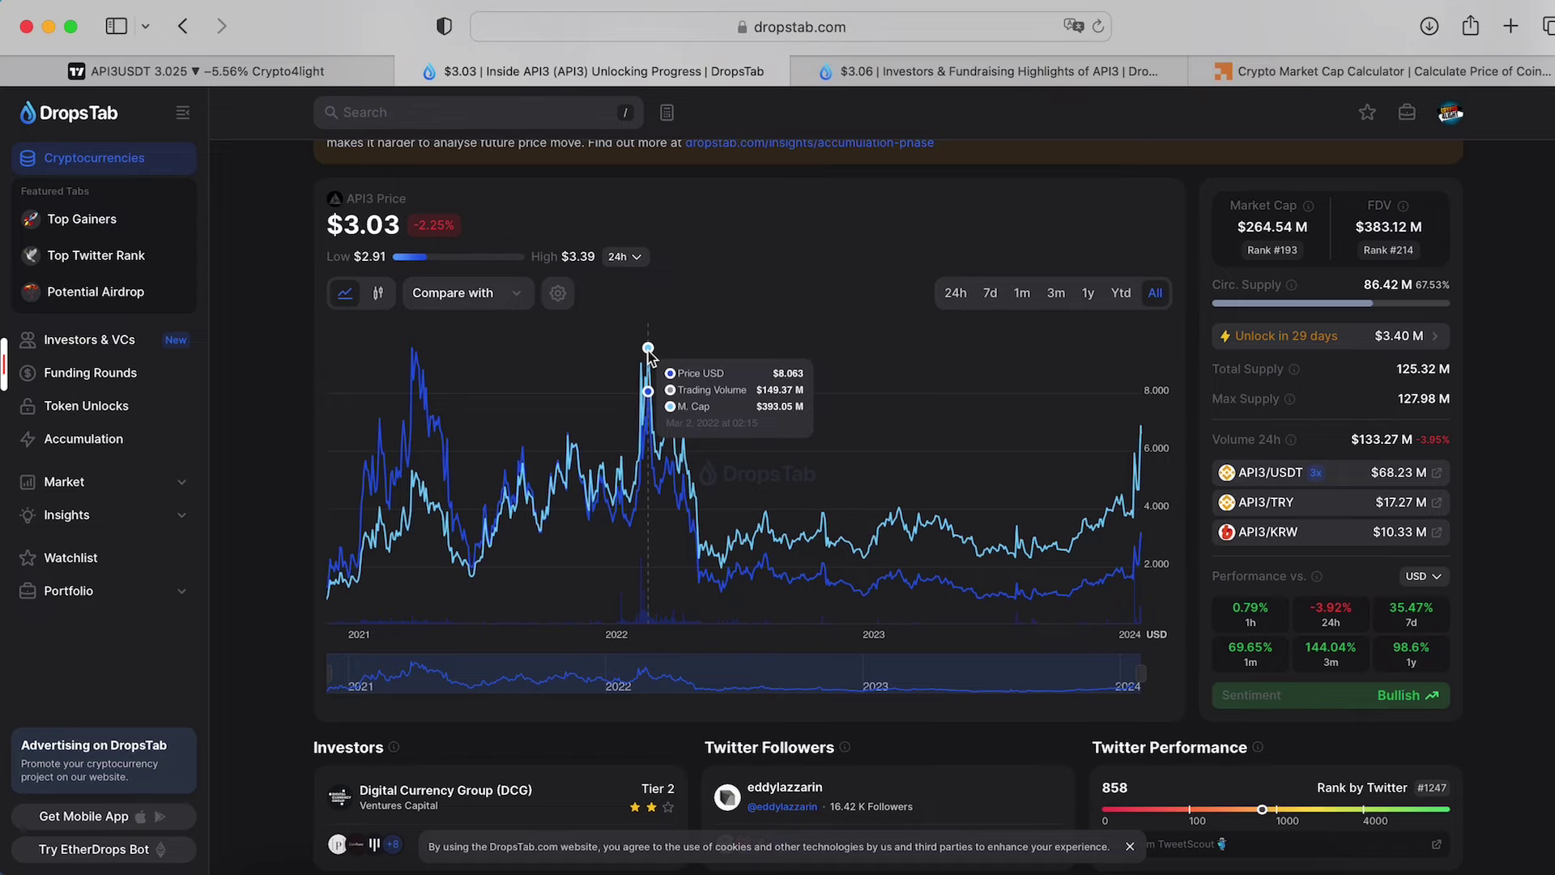
# Glance at the TradingView API3USDT chart, then return to DropsTab's API3 unlocking progress page.
pyautogui.click(324, 73)
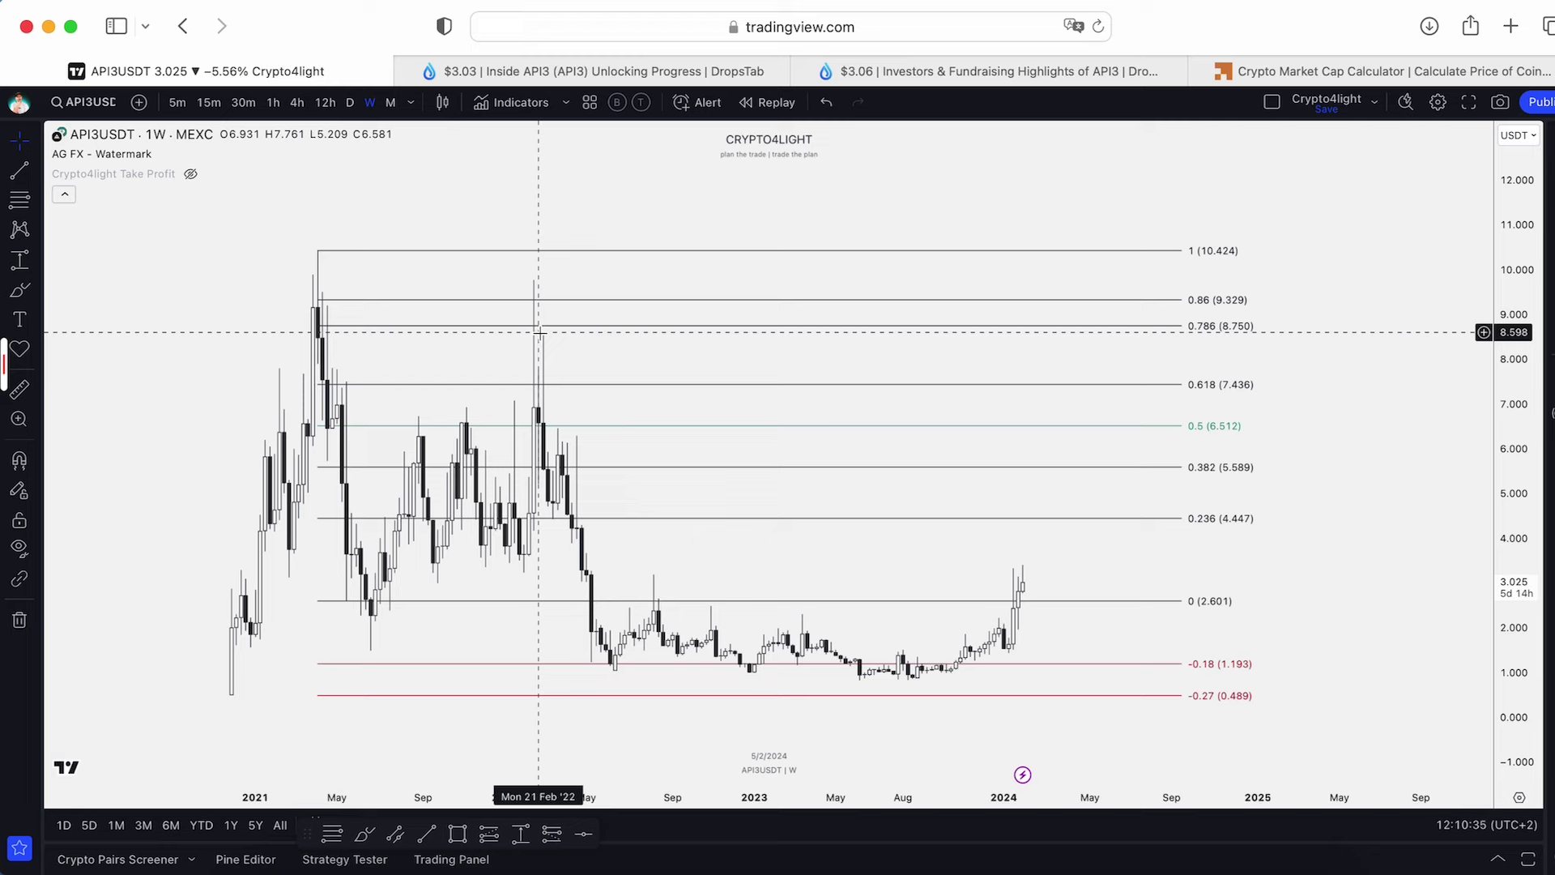
pyautogui.click(648, 70)
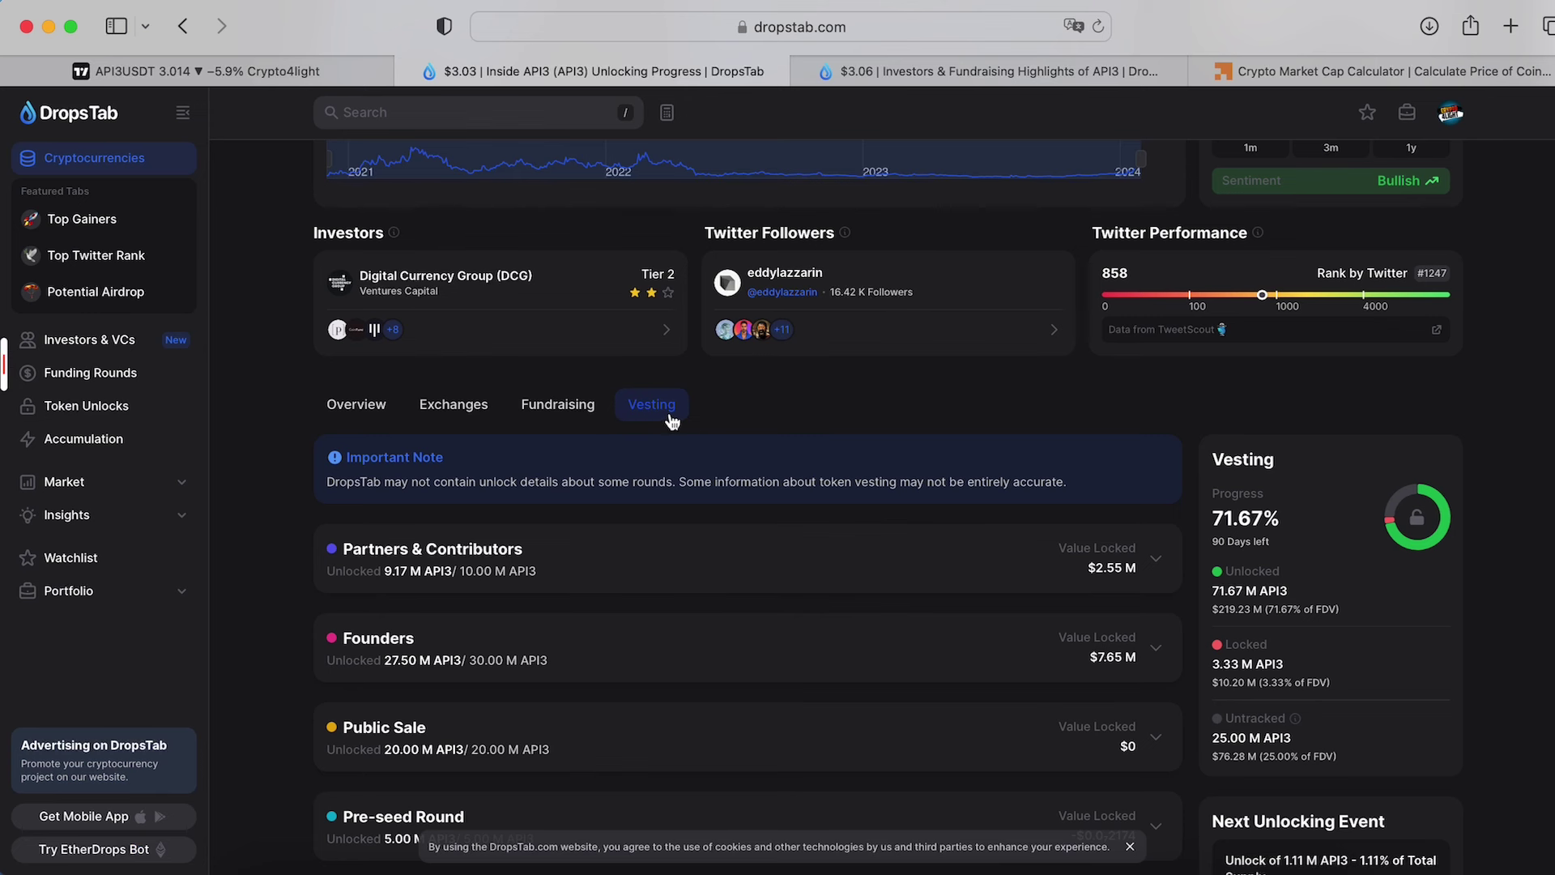
# Scroll through API3's Vesting, Unlocking Events and Vesting Schedule sections, then back to the top.
pyautogui.scroll(-7, 1012, 410)
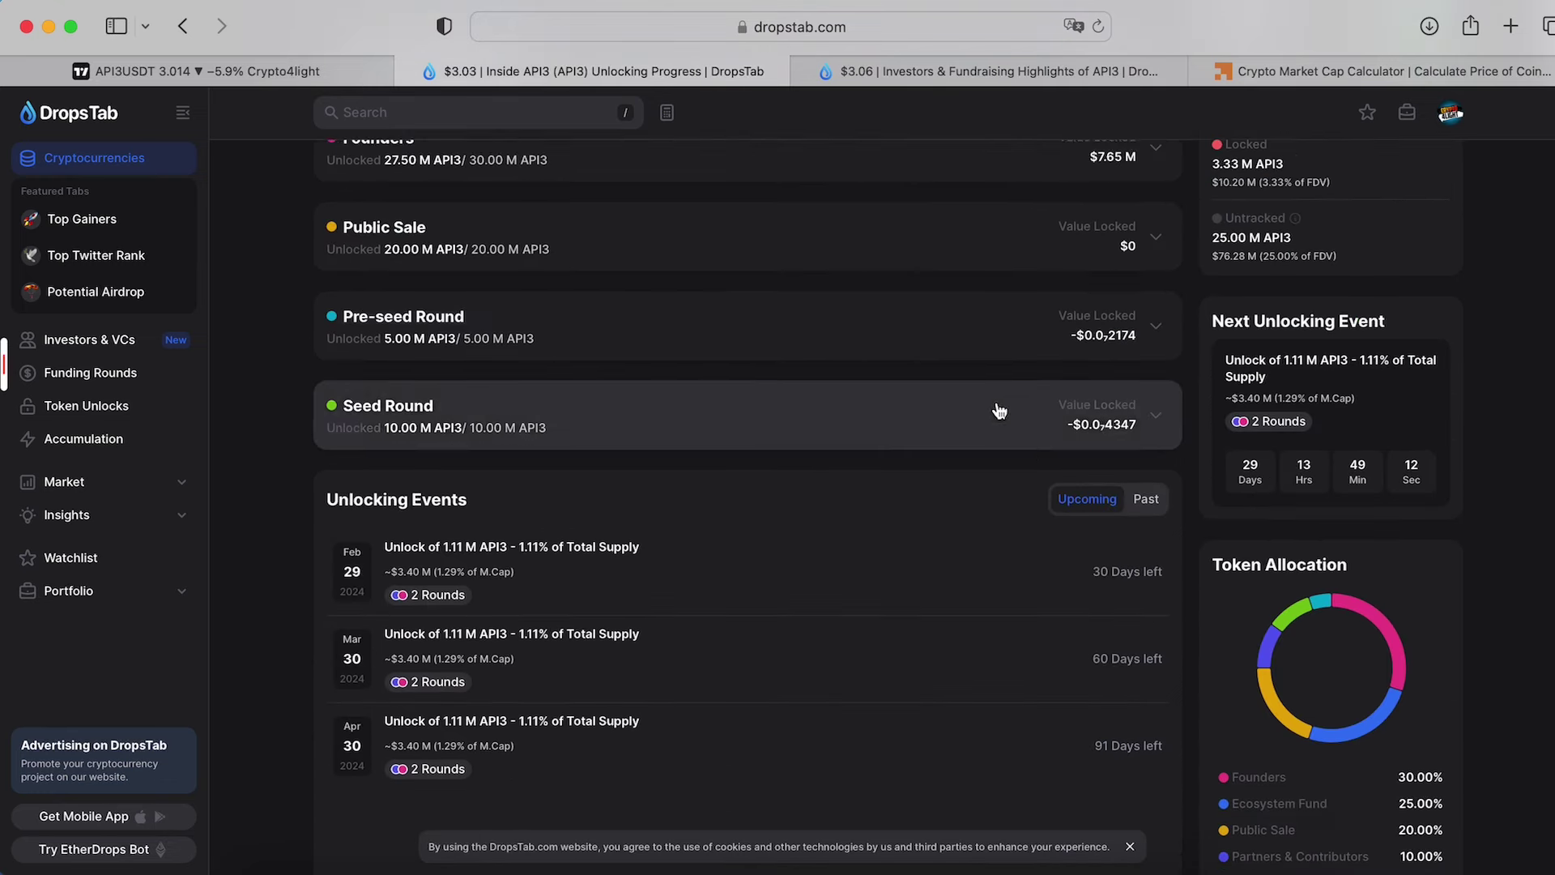
pyautogui.scroll(-2, 453, 478)
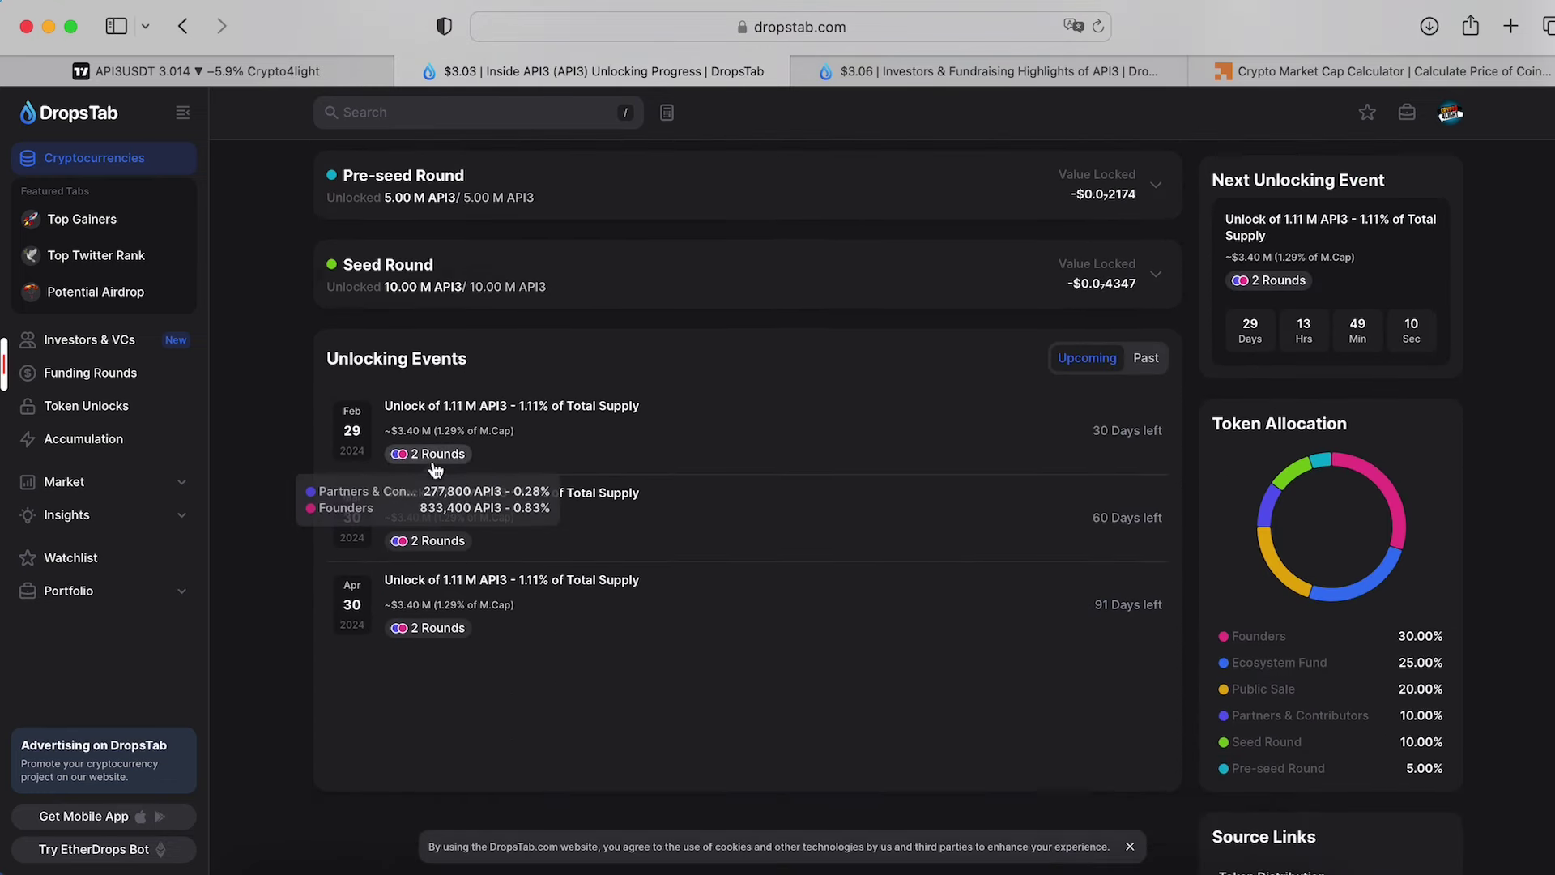
pyautogui.scroll(-7, 510, 465)
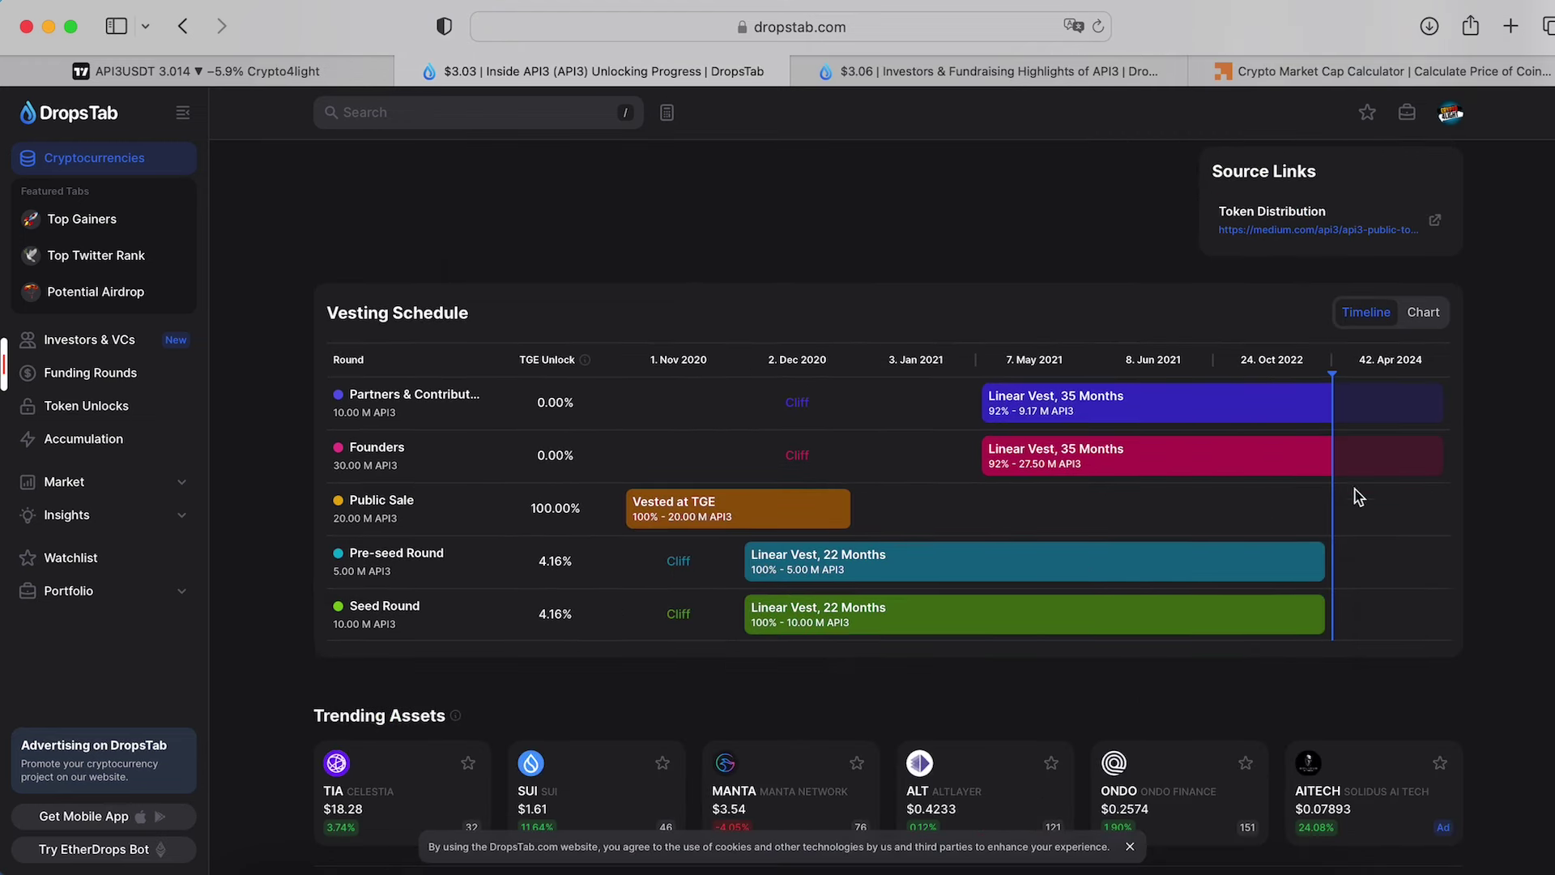
pyautogui.scroll(7, 943, 539)
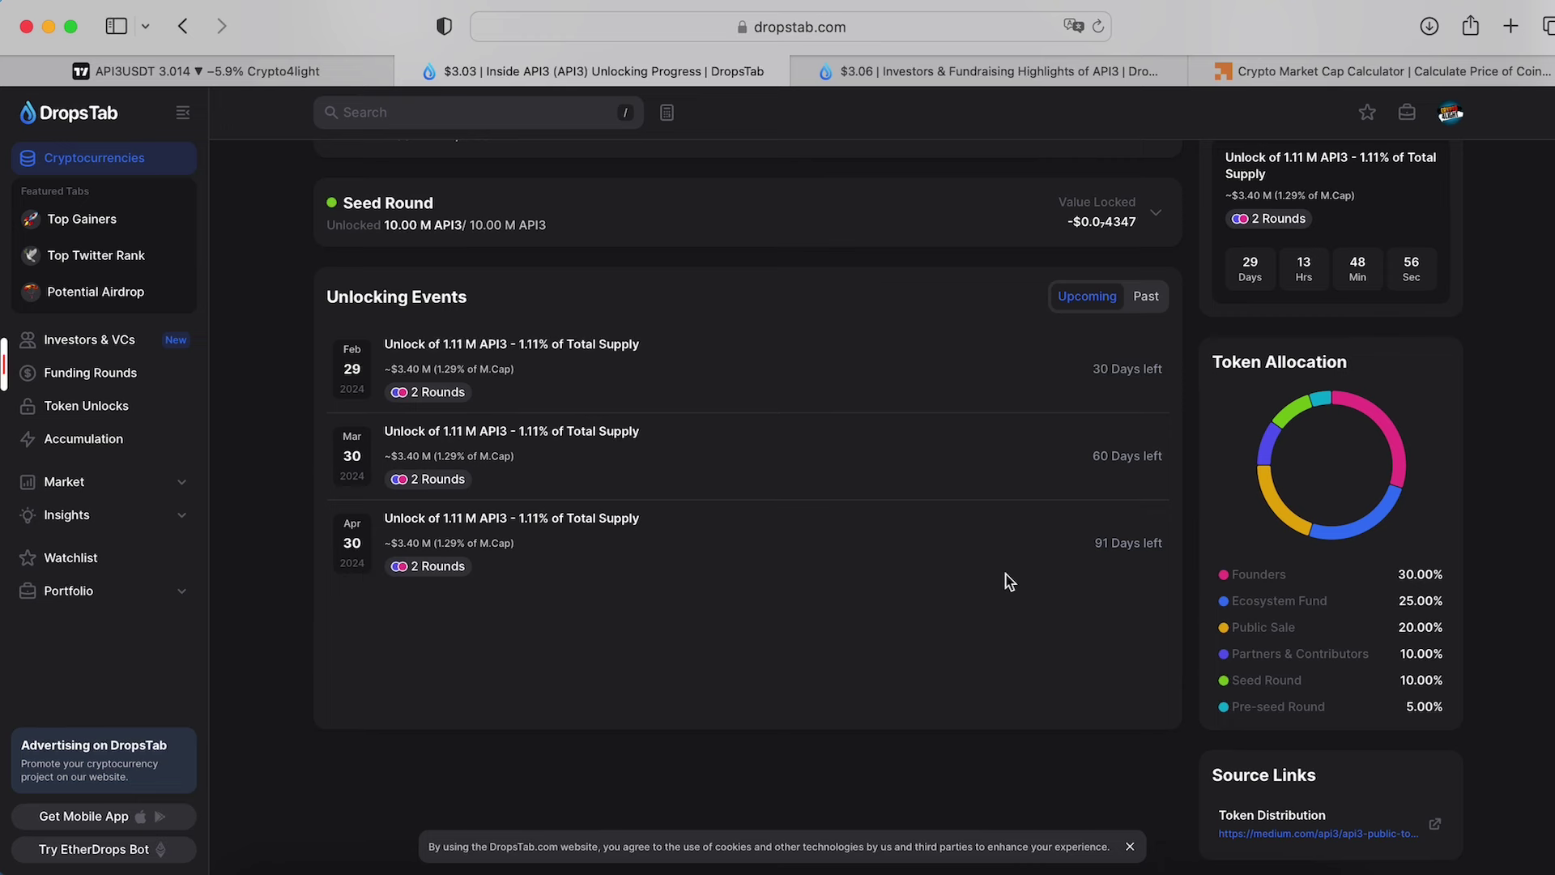
pyautogui.scroll(10, 1493, 554)
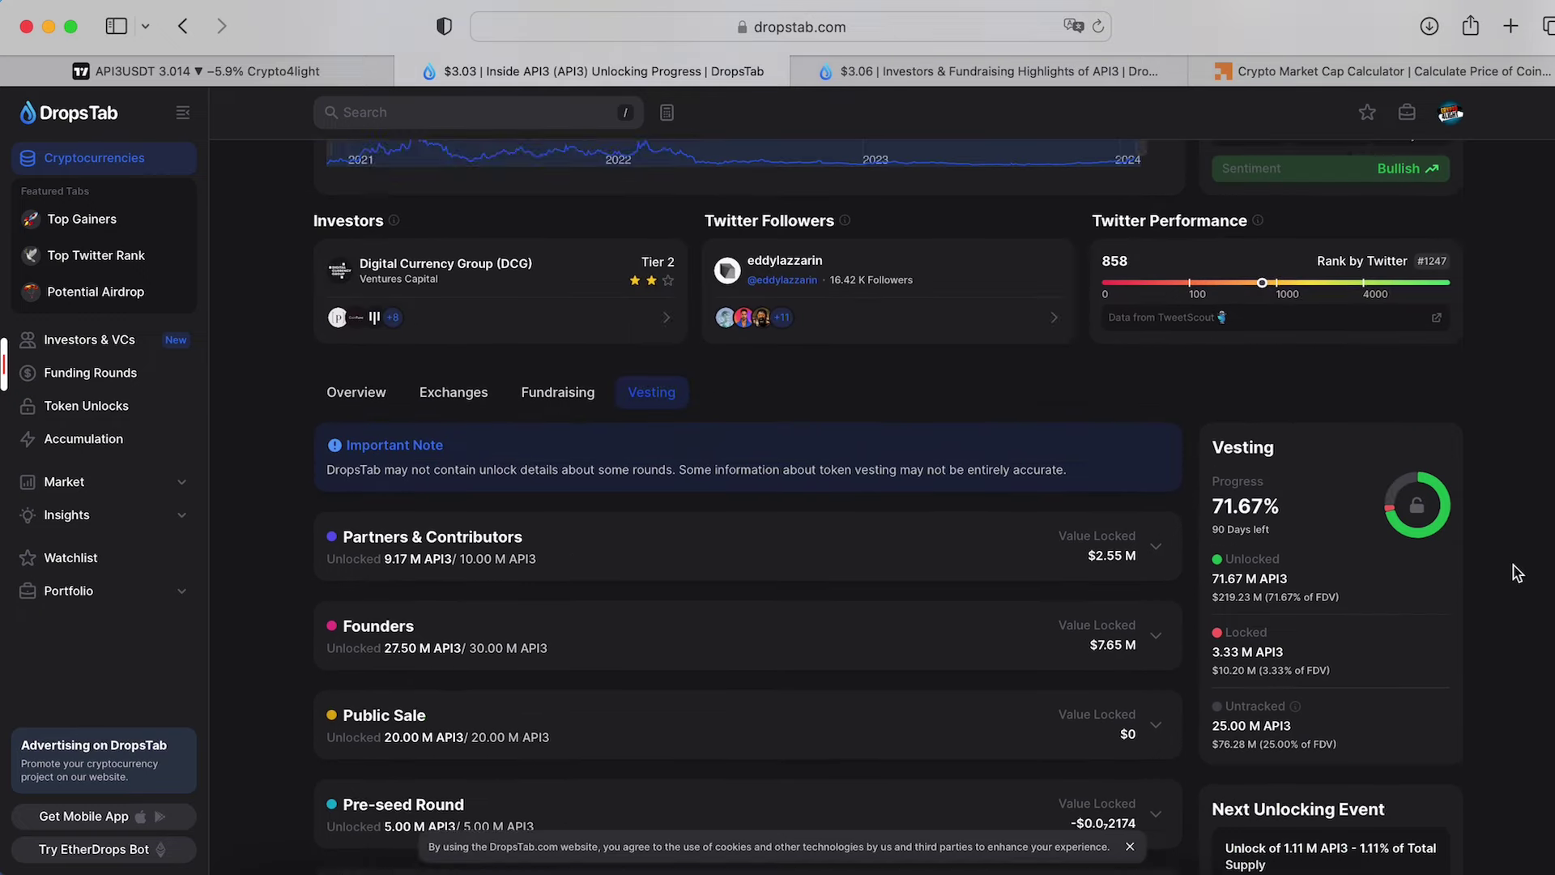
pyautogui.scroll(2, 1517, 572)
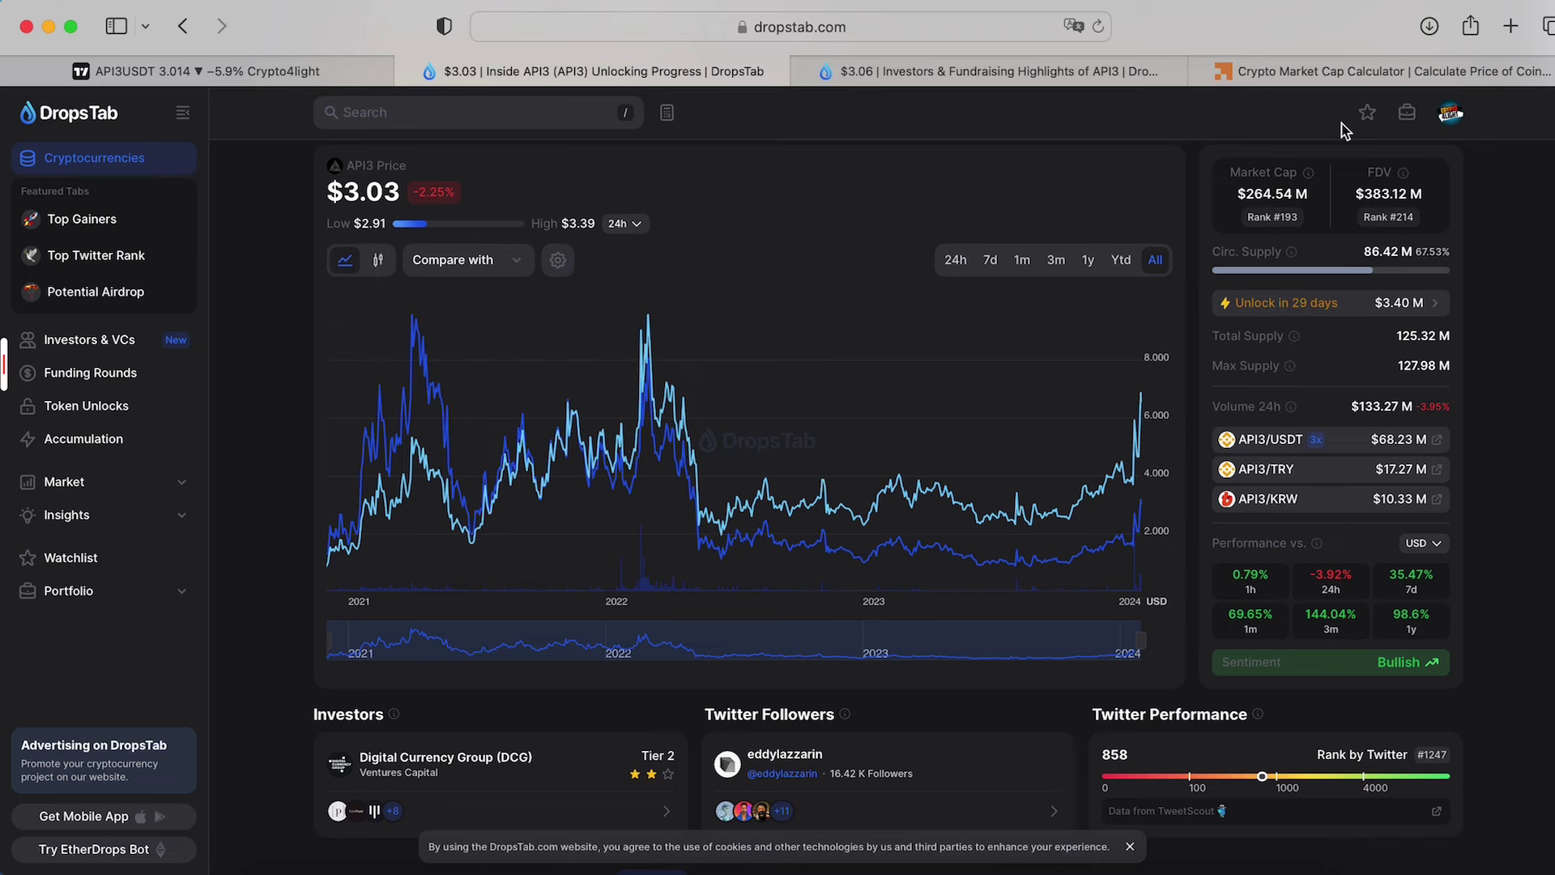
# Select API3's circulating supply, check it against the calculator, then open Investors & Fundraising Highlights.
pyautogui.doubleClick(1369, 253)
pyautogui.click(1349, 71)
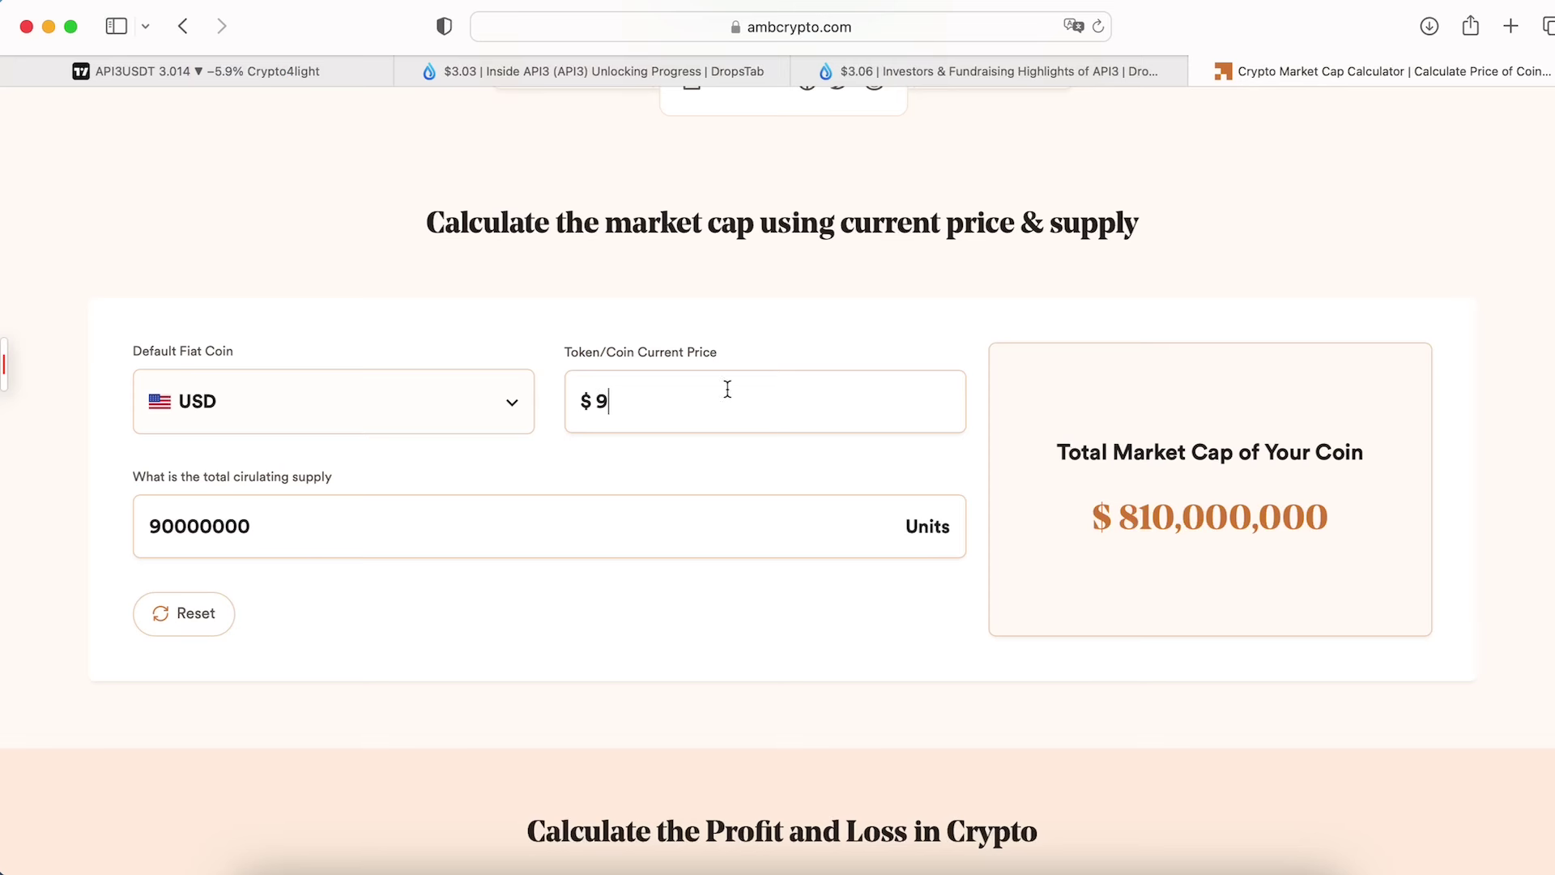
pyautogui.click(640, 71)
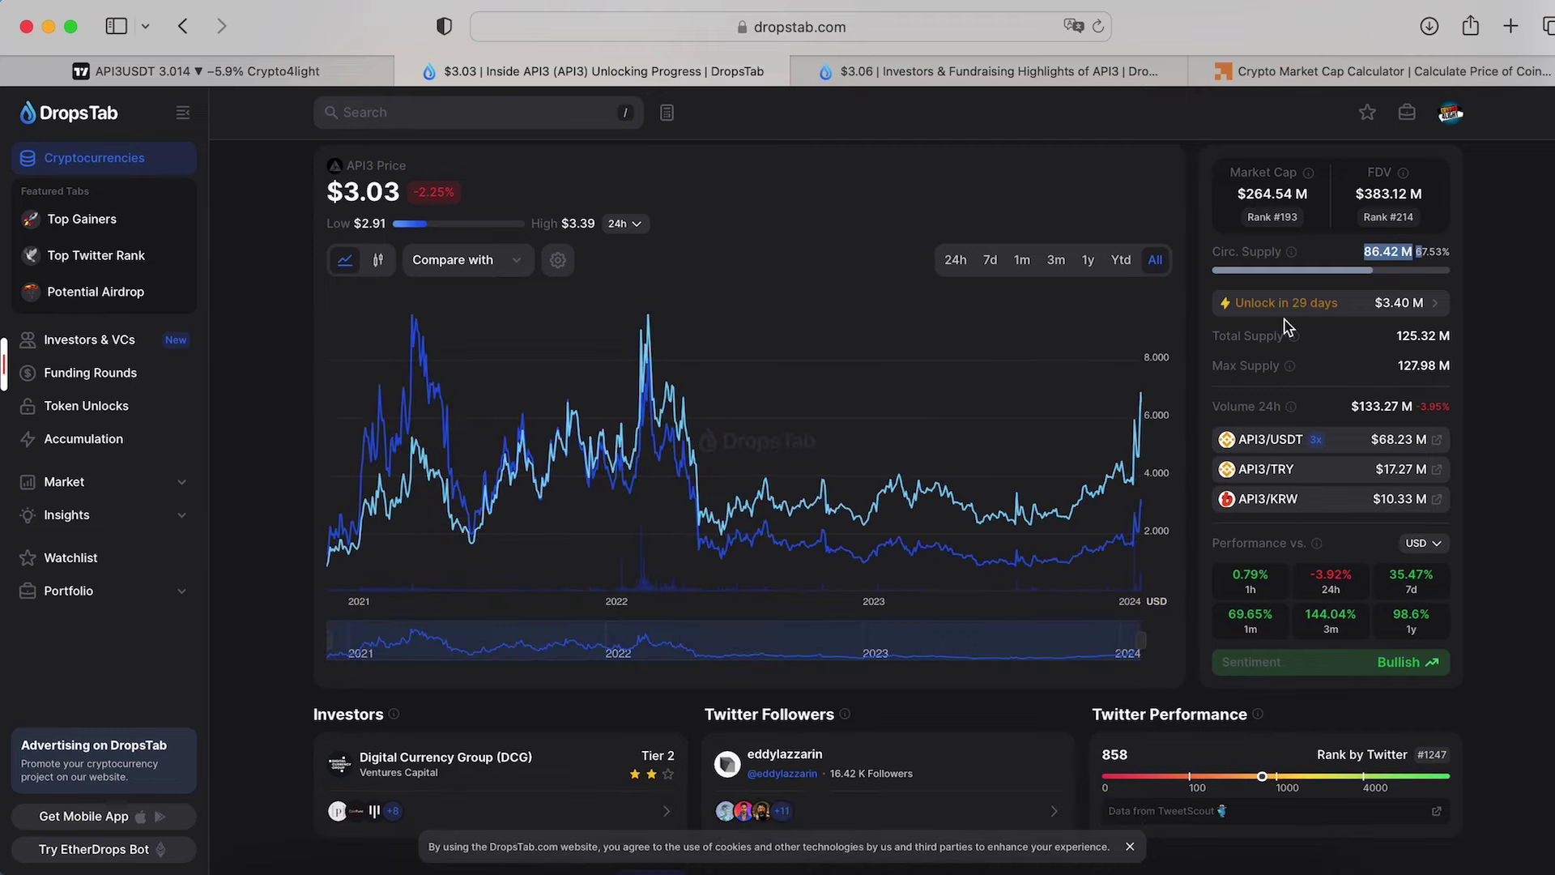
pyautogui.click(982, 65)
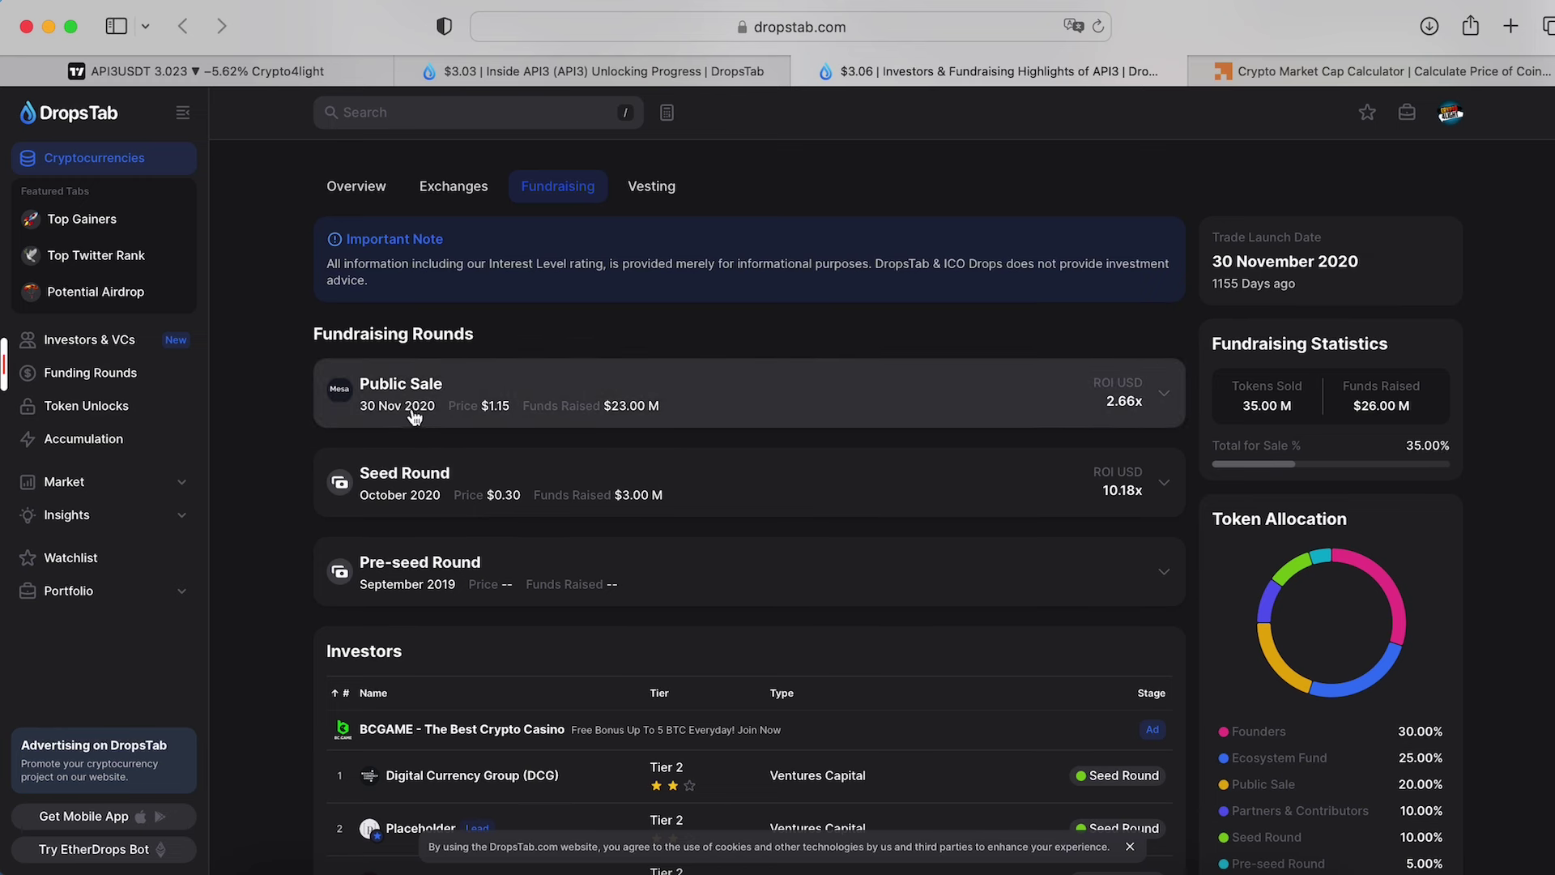
# Expand the Public Sale round: 20.0 M tokens, $115.00 M pre-valuation, Mesa DEX platform.
pyautogui.click(1166, 399)
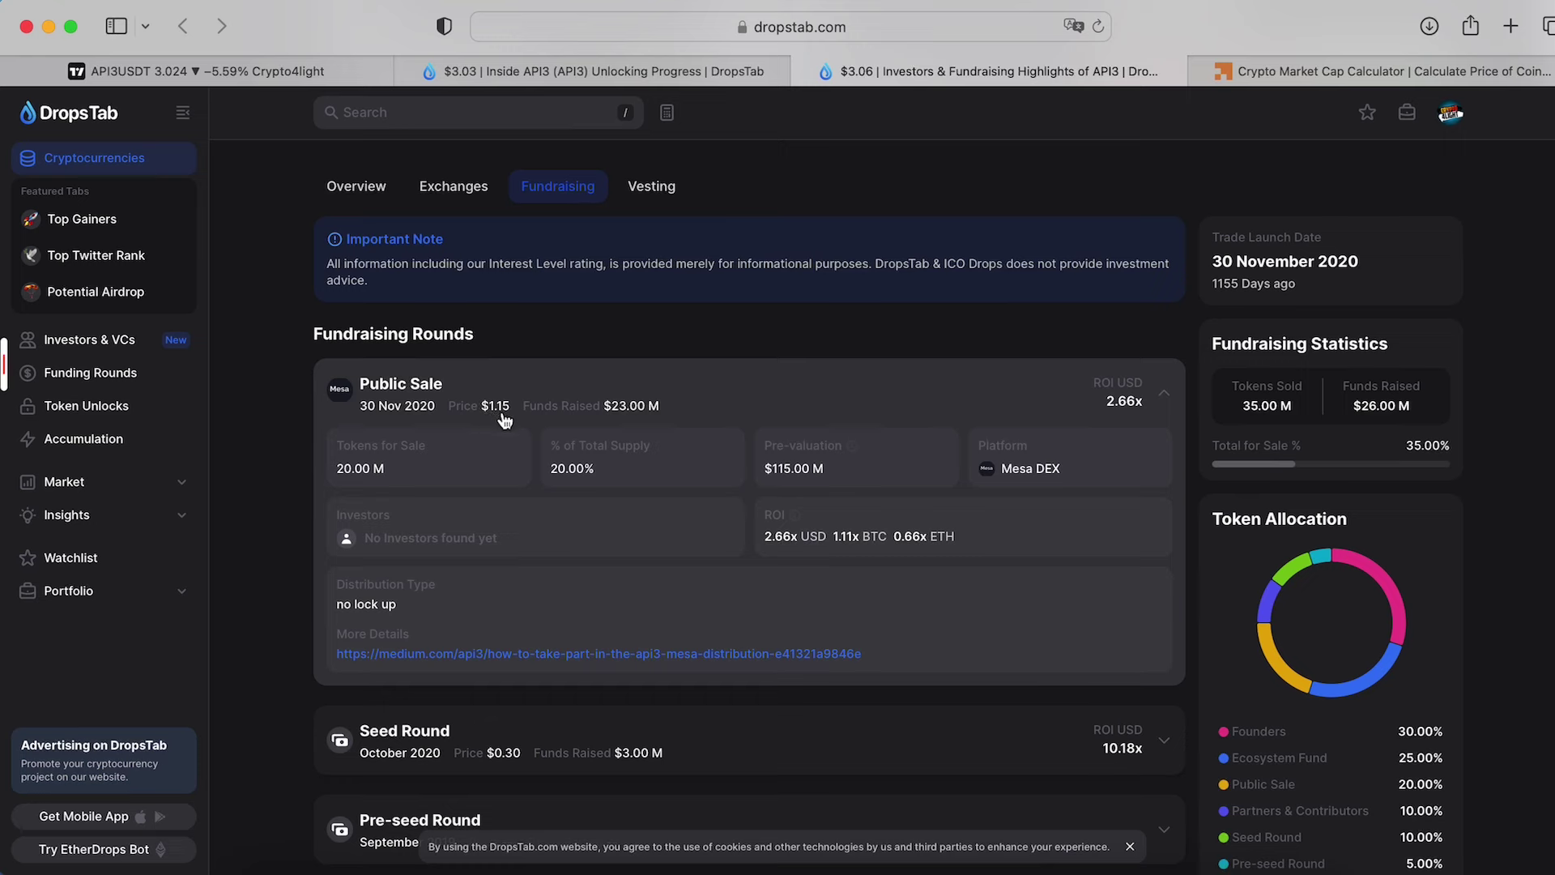
pyautogui.click(141, 75)
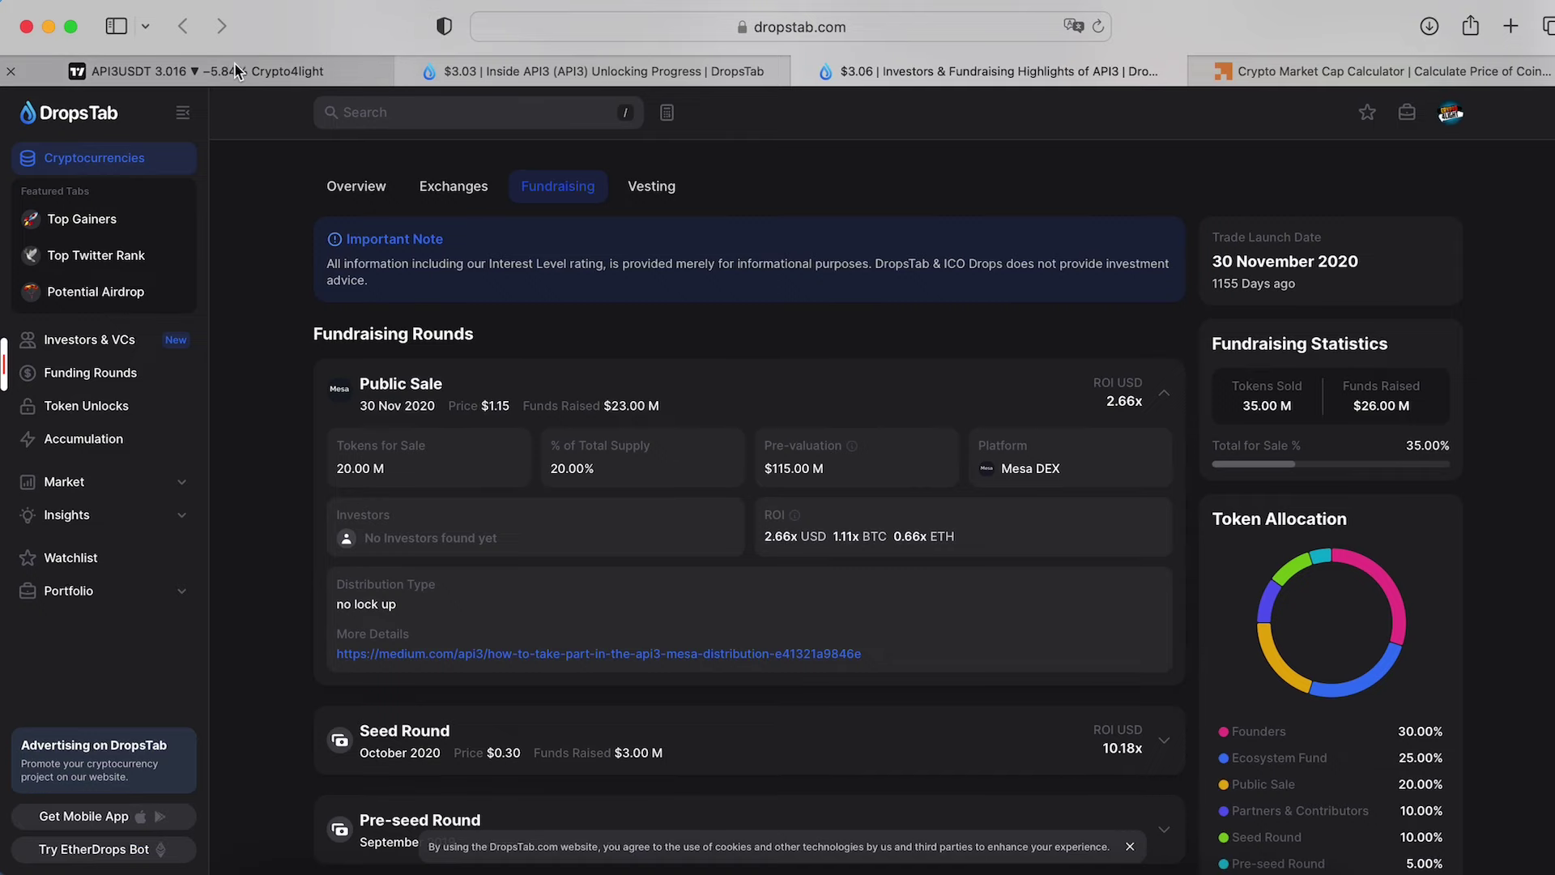
pyautogui.click(235, 71)
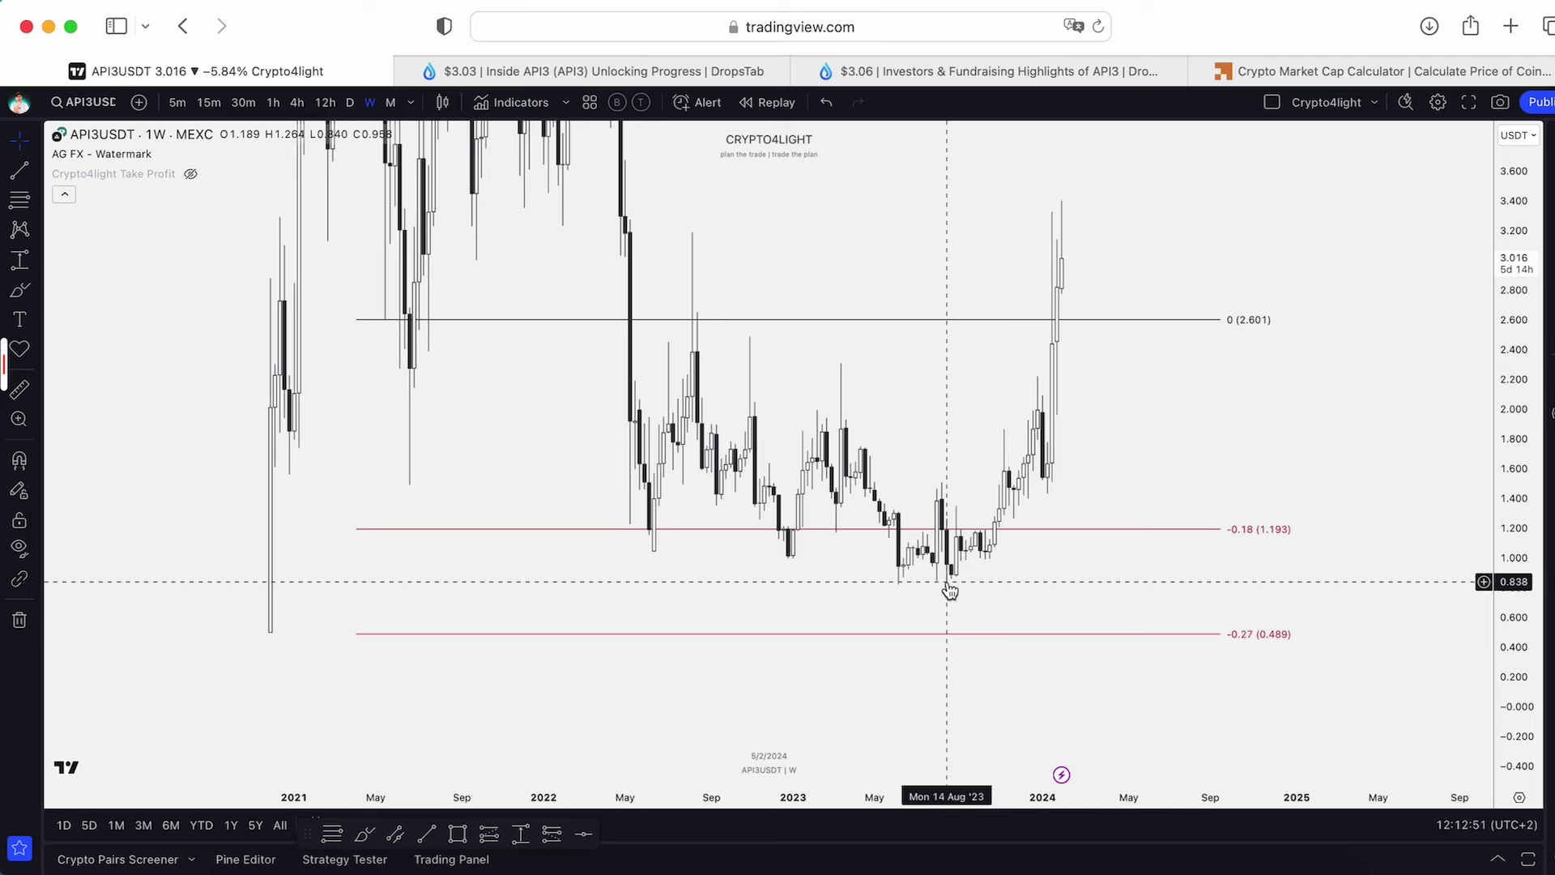
pyautogui.click(894, 70)
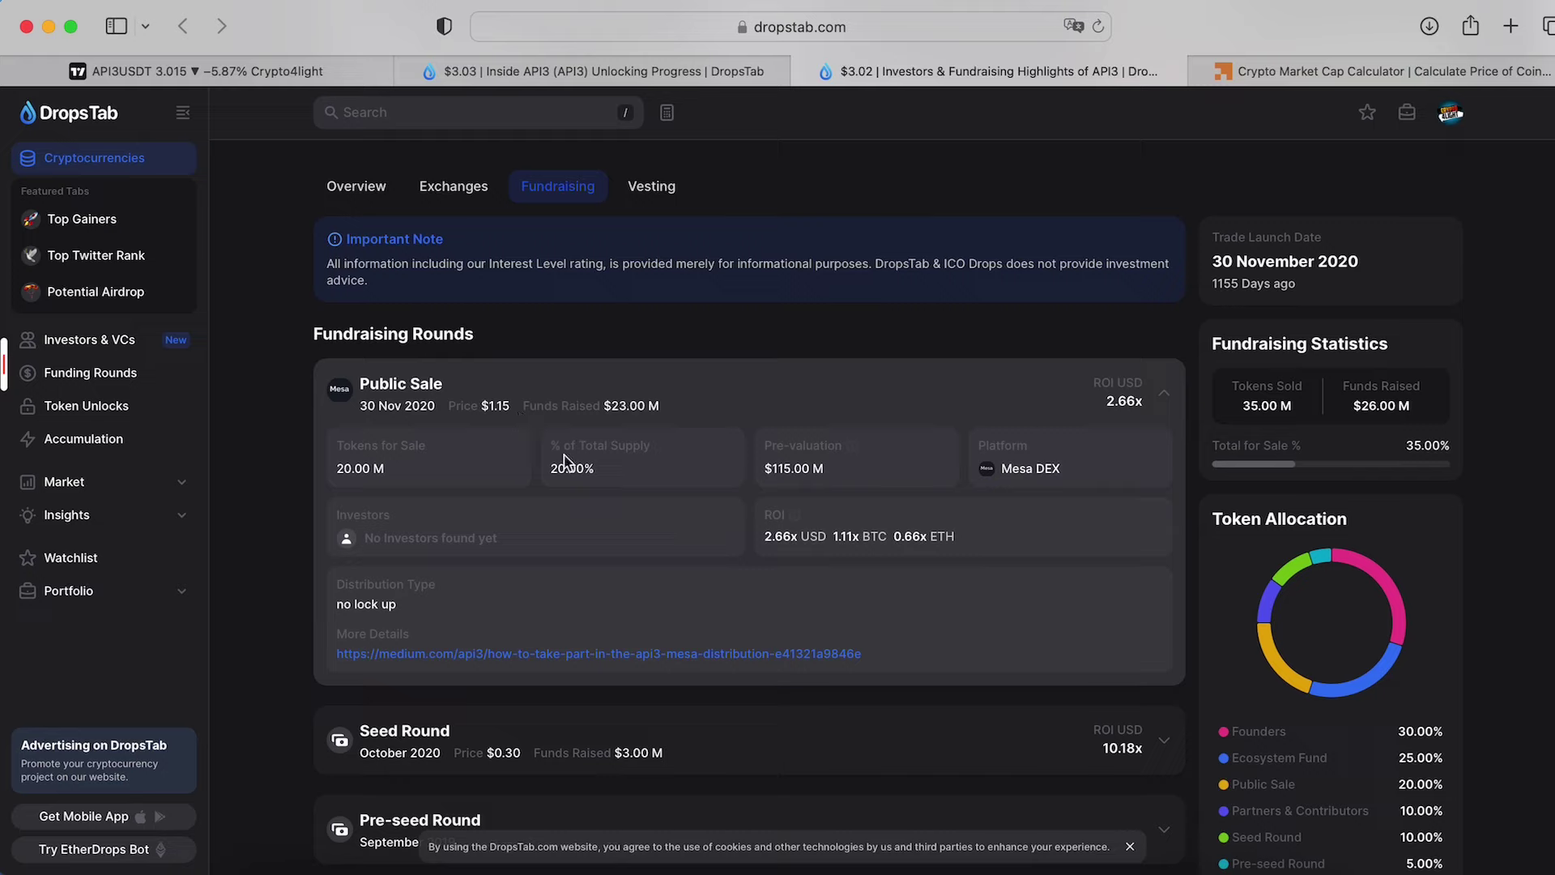
# Fit the API3USDT weekly chart so every Fib level from 0.489 to 10.424 shows.
pyautogui.click(248, 80)
pyautogui.moveTo(1512, 295); pyautogui.dragTo(1512, 551)
pyautogui.moveTo(1351, 377); pyautogui.dragTo(1300, 571)
pyautogui.moveTo(1502, 387); pyautogui.dragTo(1391, 520)
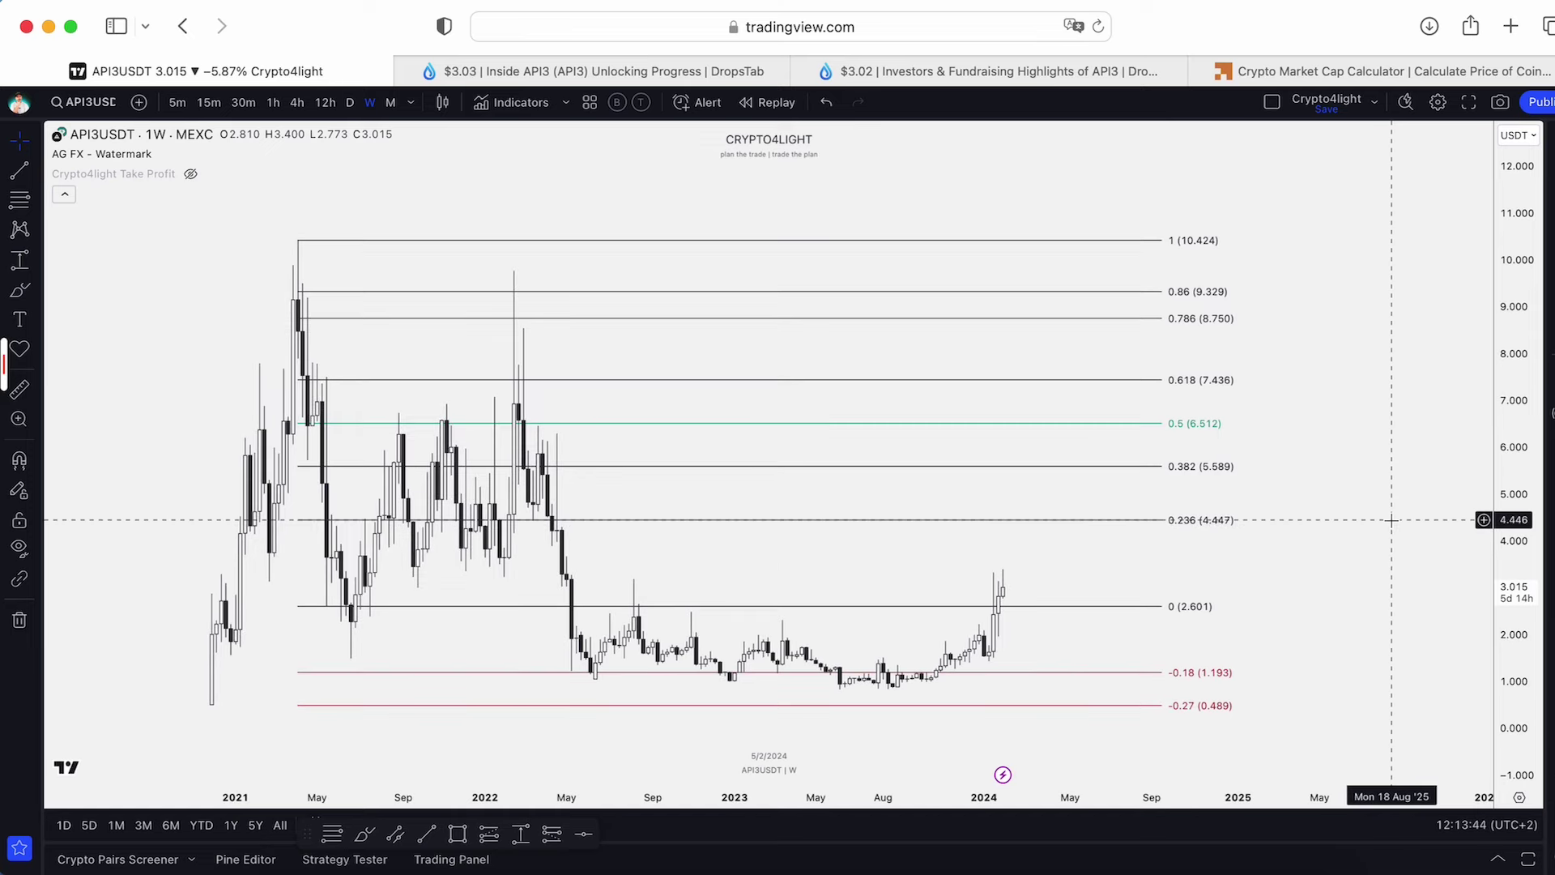
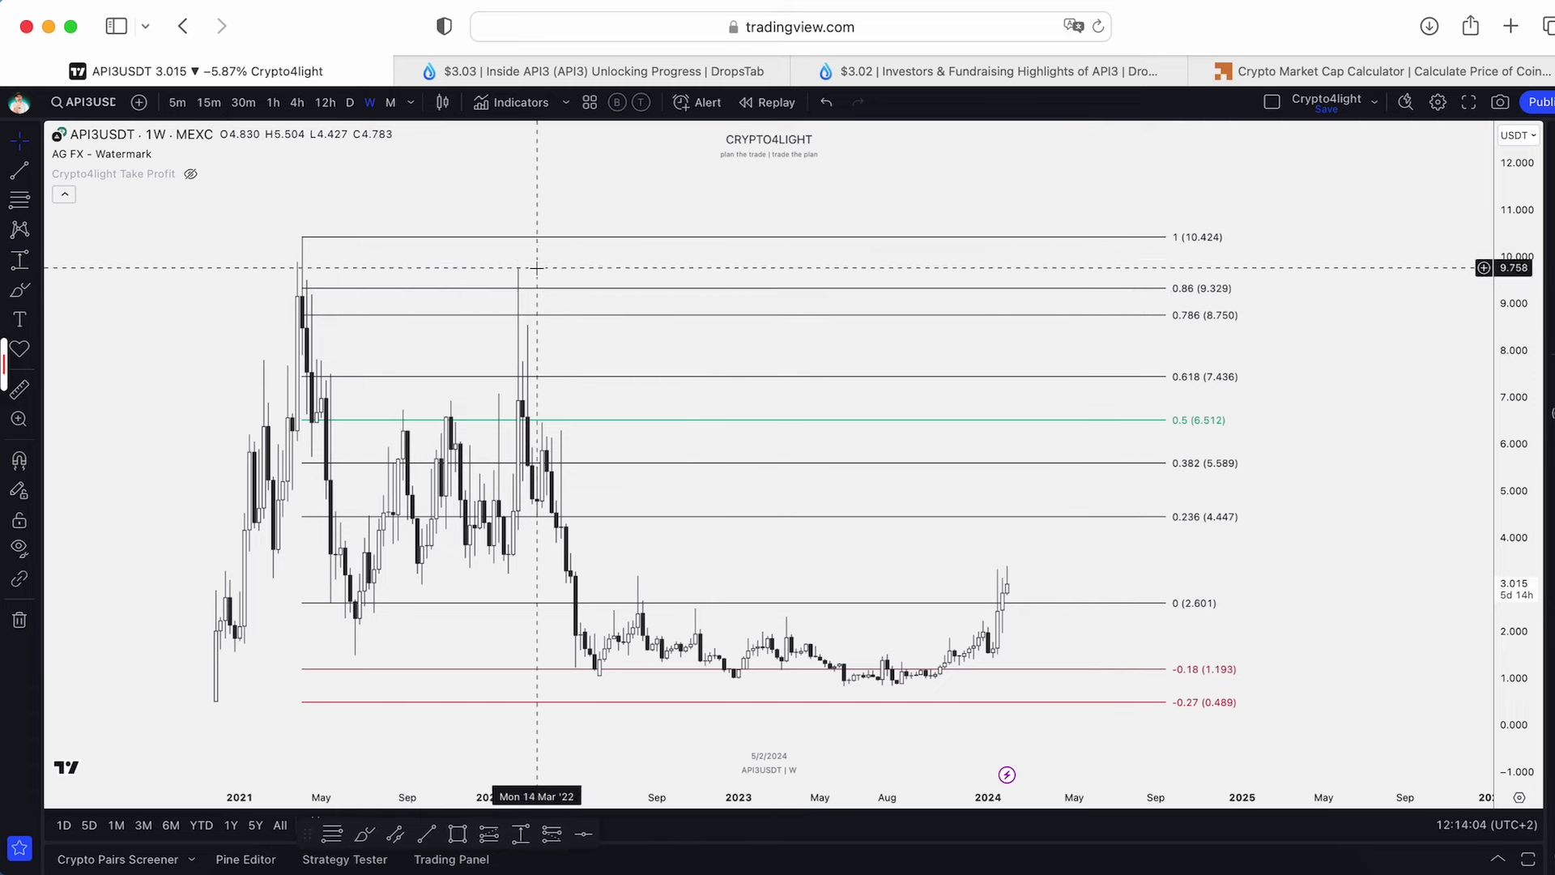
pyautogui.scroll(-1, 1287, 356)
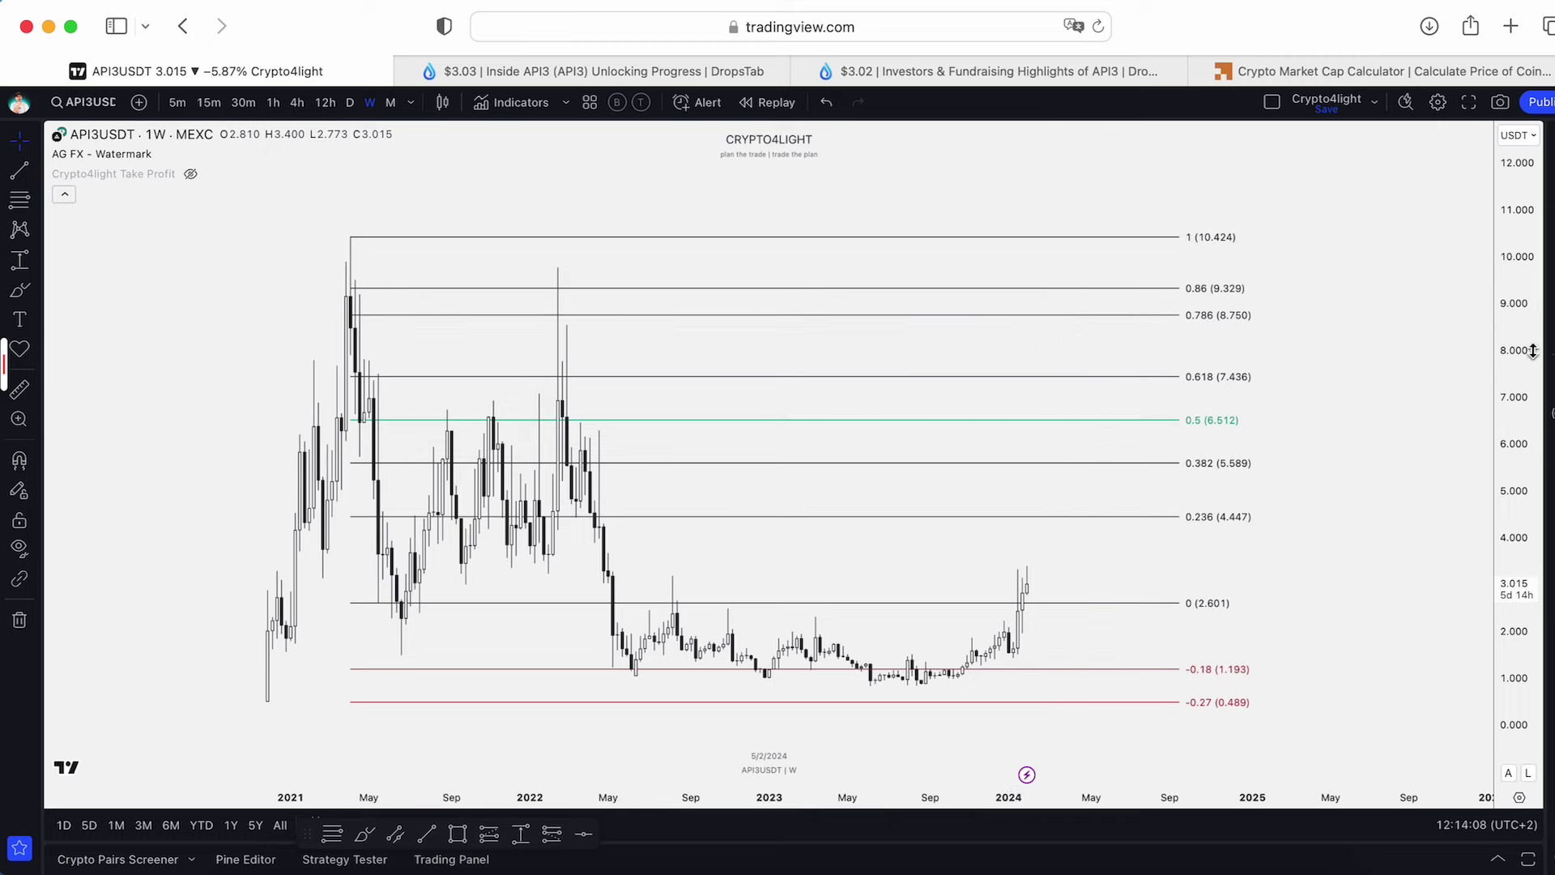
pyautogui.moveTo(1532, 348); pyautogui.dragTo(1531, 447)
pyautogui.moveTo(1373, 410); pyautogui.dragTo(1382, 441)
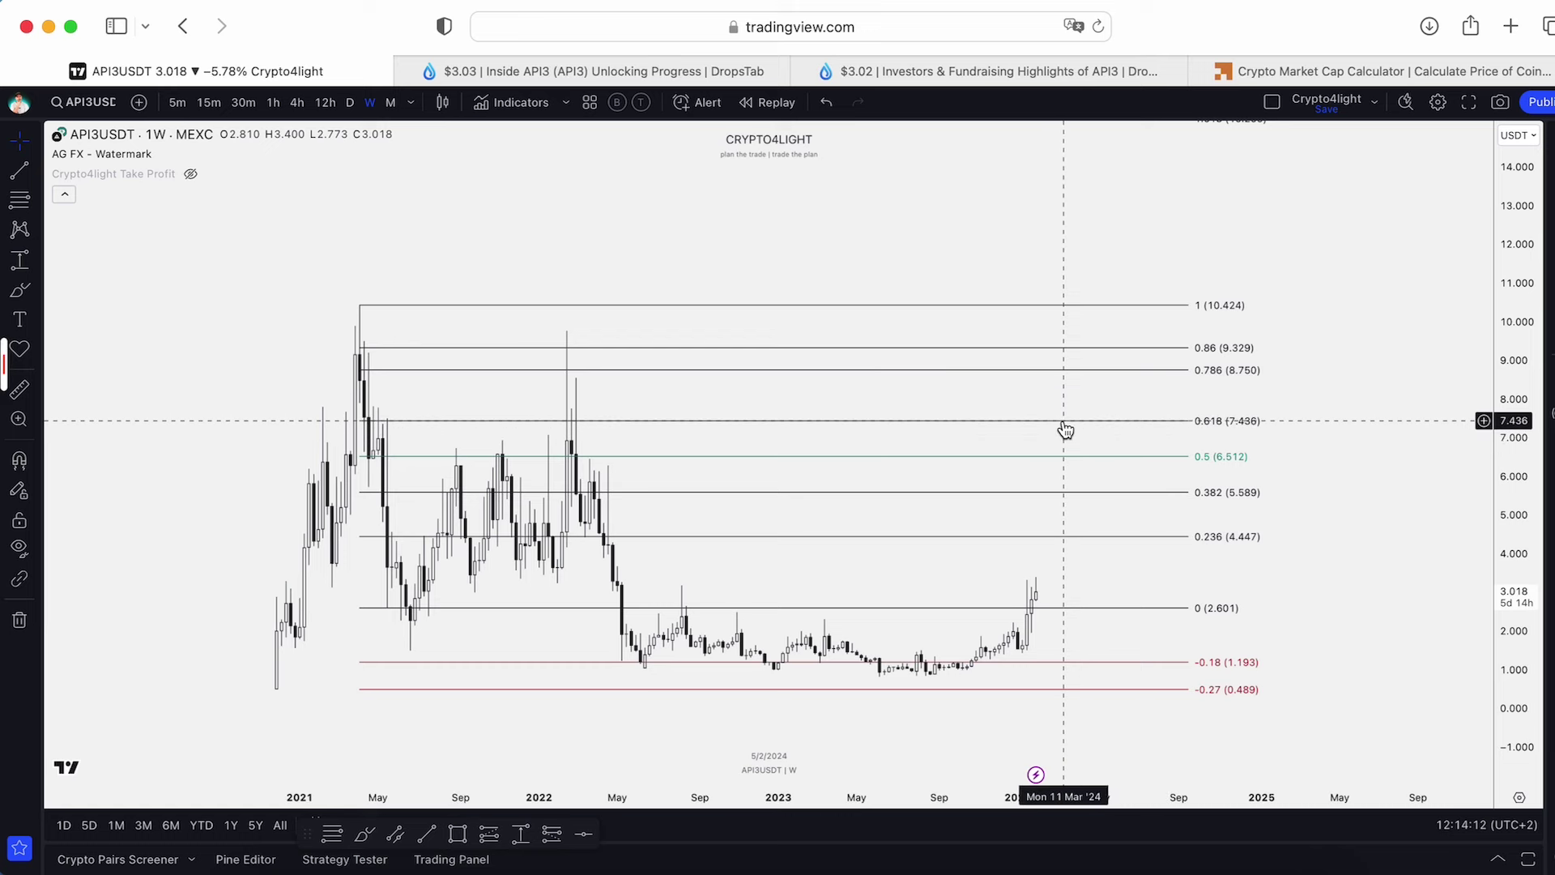
pyautogui.click(364, 834)
pyautogui.moveTo(1034, 584)
pyautogui.mouseDown()
pyautogui.moveTo(1048, 536)
pyautogui.moveTo(1135, 423)
pyautogui.moveTo(1386, 688)
pyautogui.mouseUp()
pyautogui.click(826, 104)
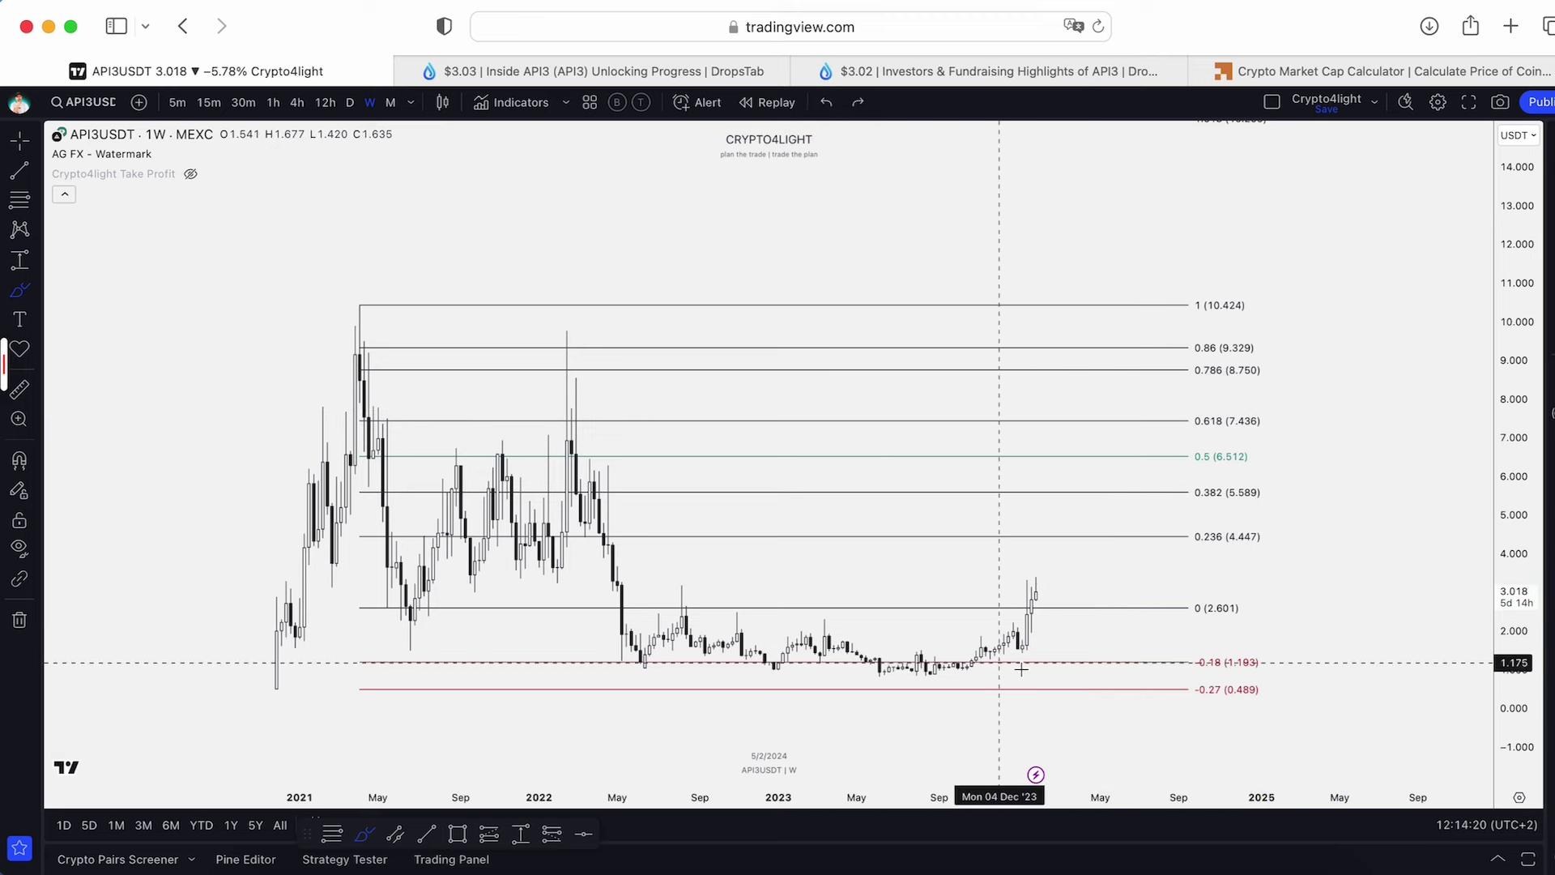
pyautogui.moveTo(995, 669)
pyautogui.mouseDown()
pyautogui.moveTo(573, 661)
pyautogui.moveTo(982, 667)
pyautogui.mouseUp()
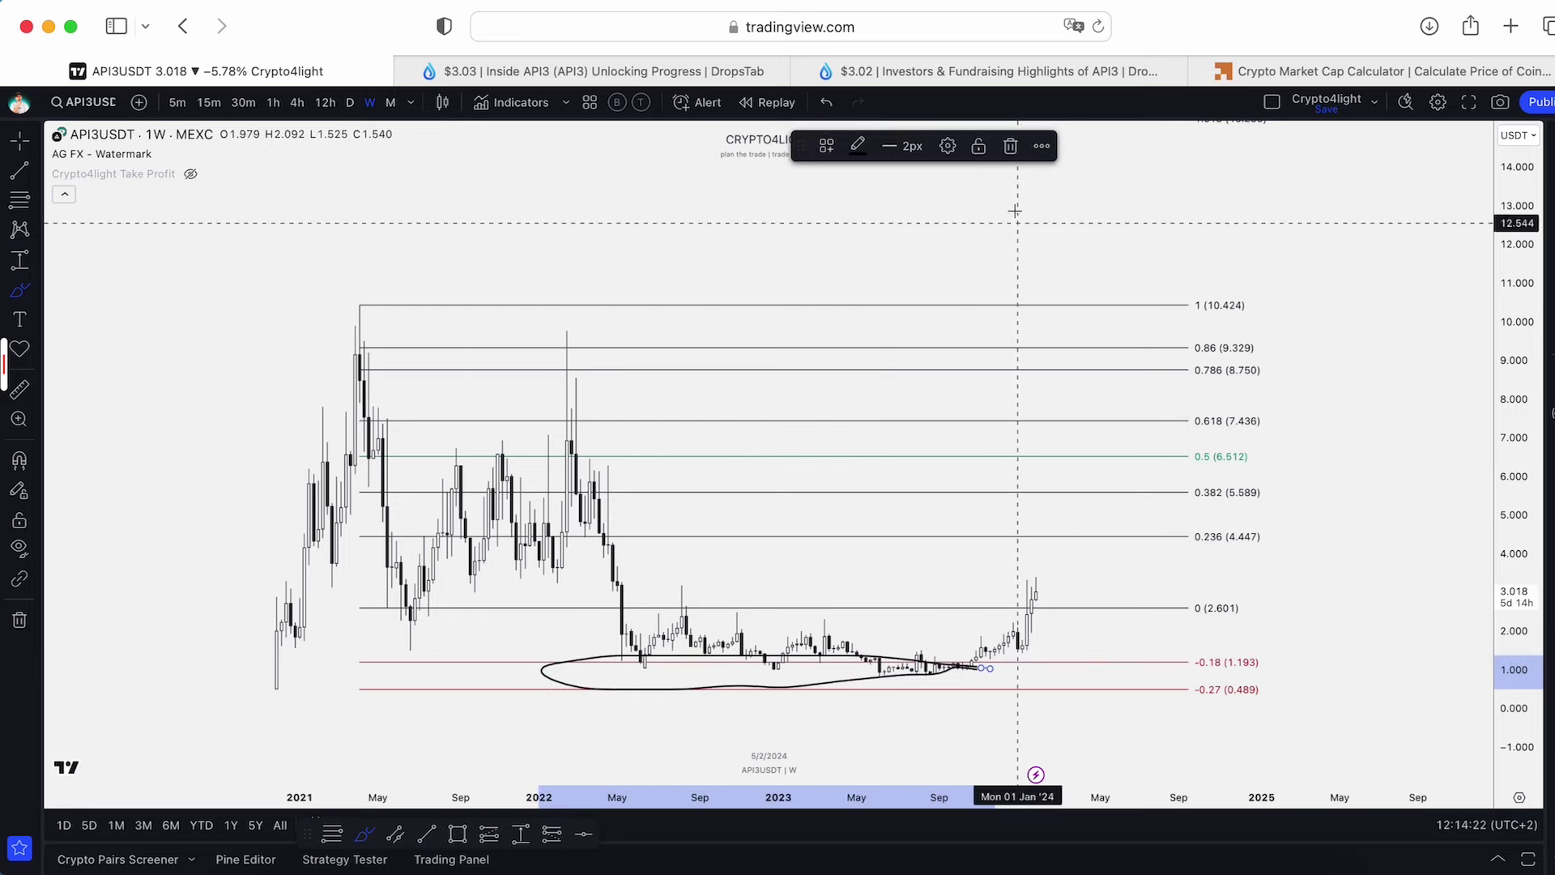
pyautogui.click(830, 104)
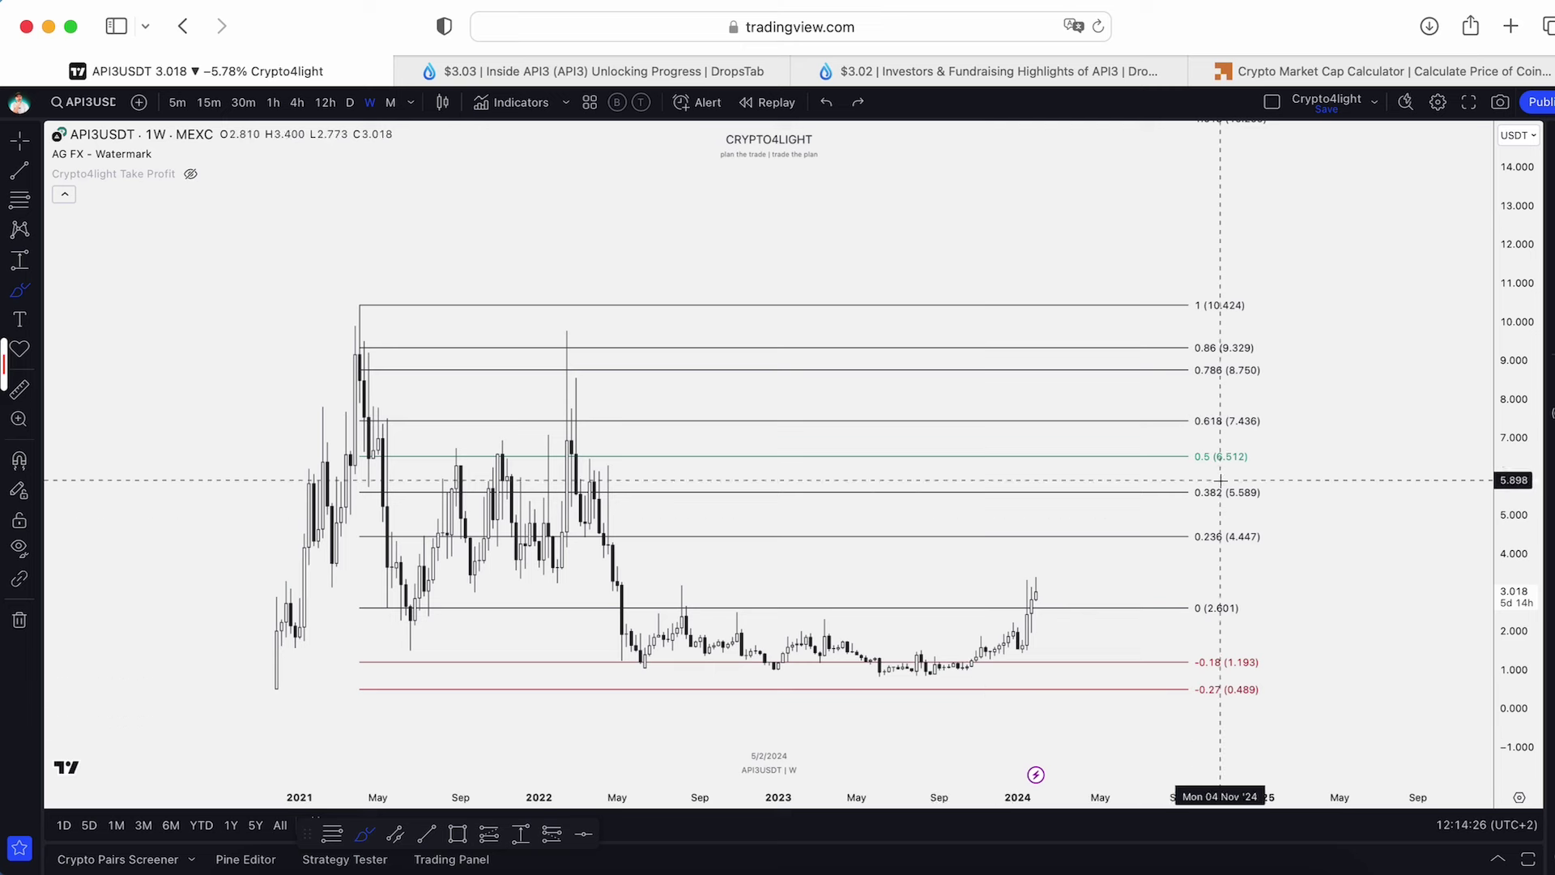
pyautogui.moveTo(1175, 405)
pyautogui.mouseDown()
pyautogui.moveTo(1174, 470)
pyautogui.moveTo(1316, 431)
pyautogui.mouseUp()
pyautogui.click(831, 103)
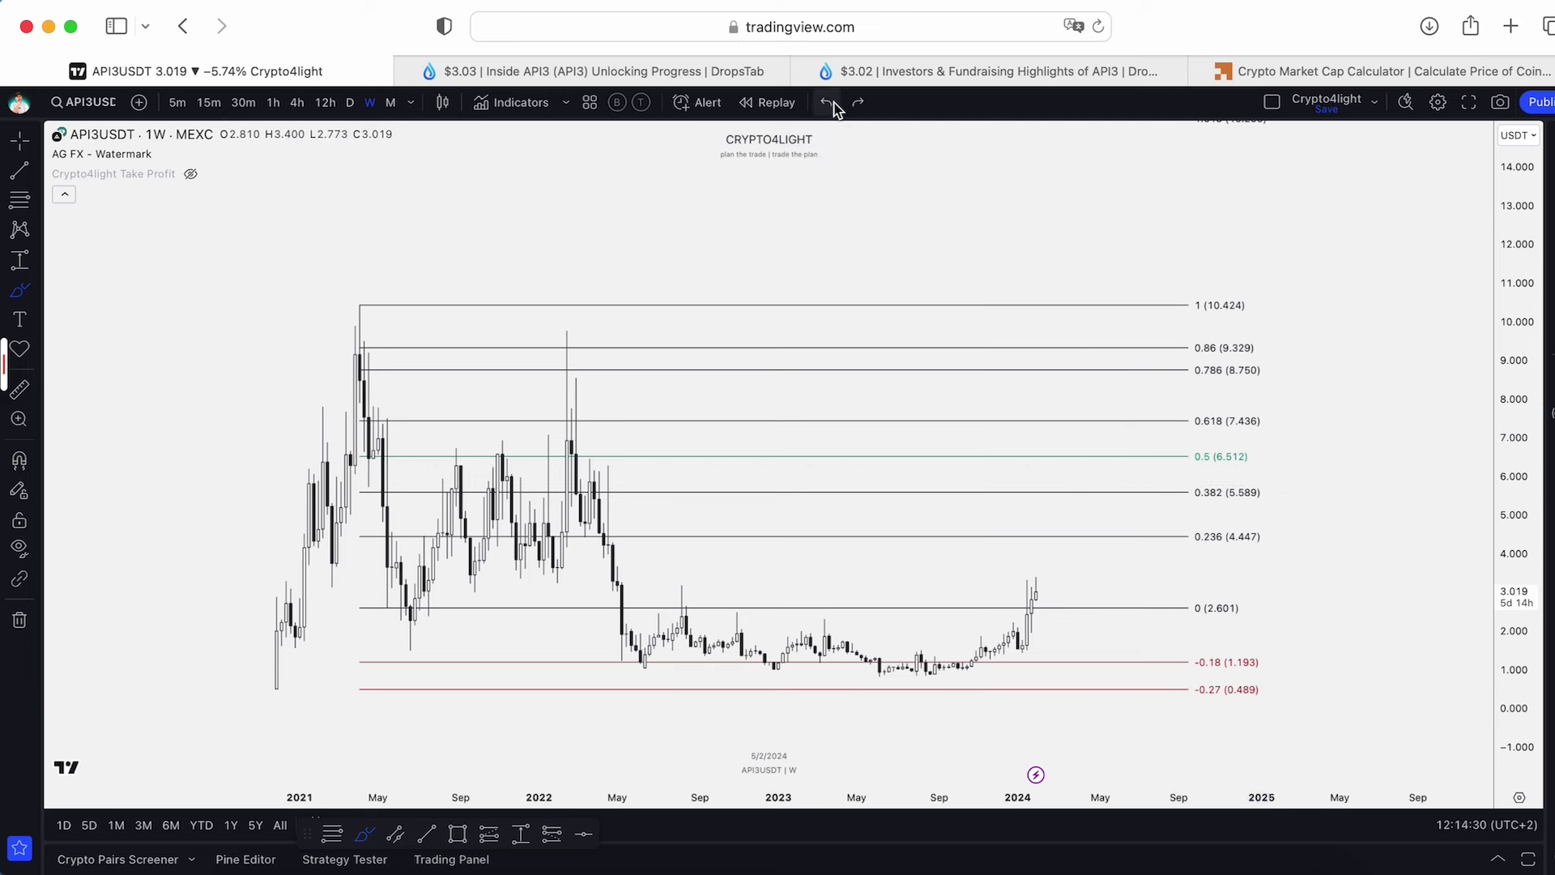
pyautogui.click(19, 174)
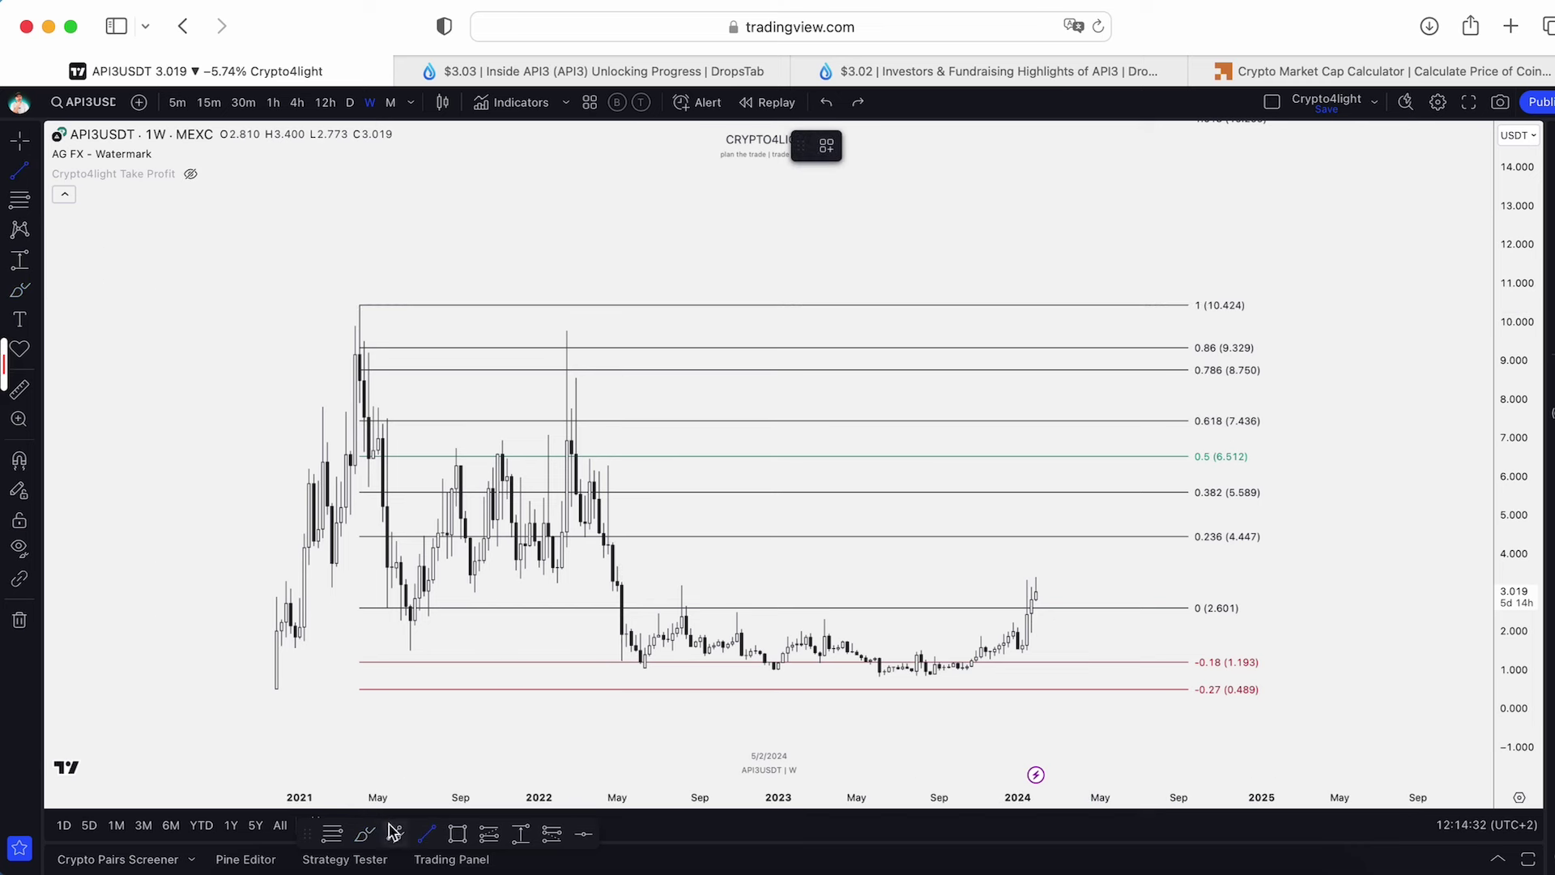
# Connect the 2021 high to the February 2022 high with an EqHigh-template trend line, then view the calculator.
pyautogui.click(357, 308)
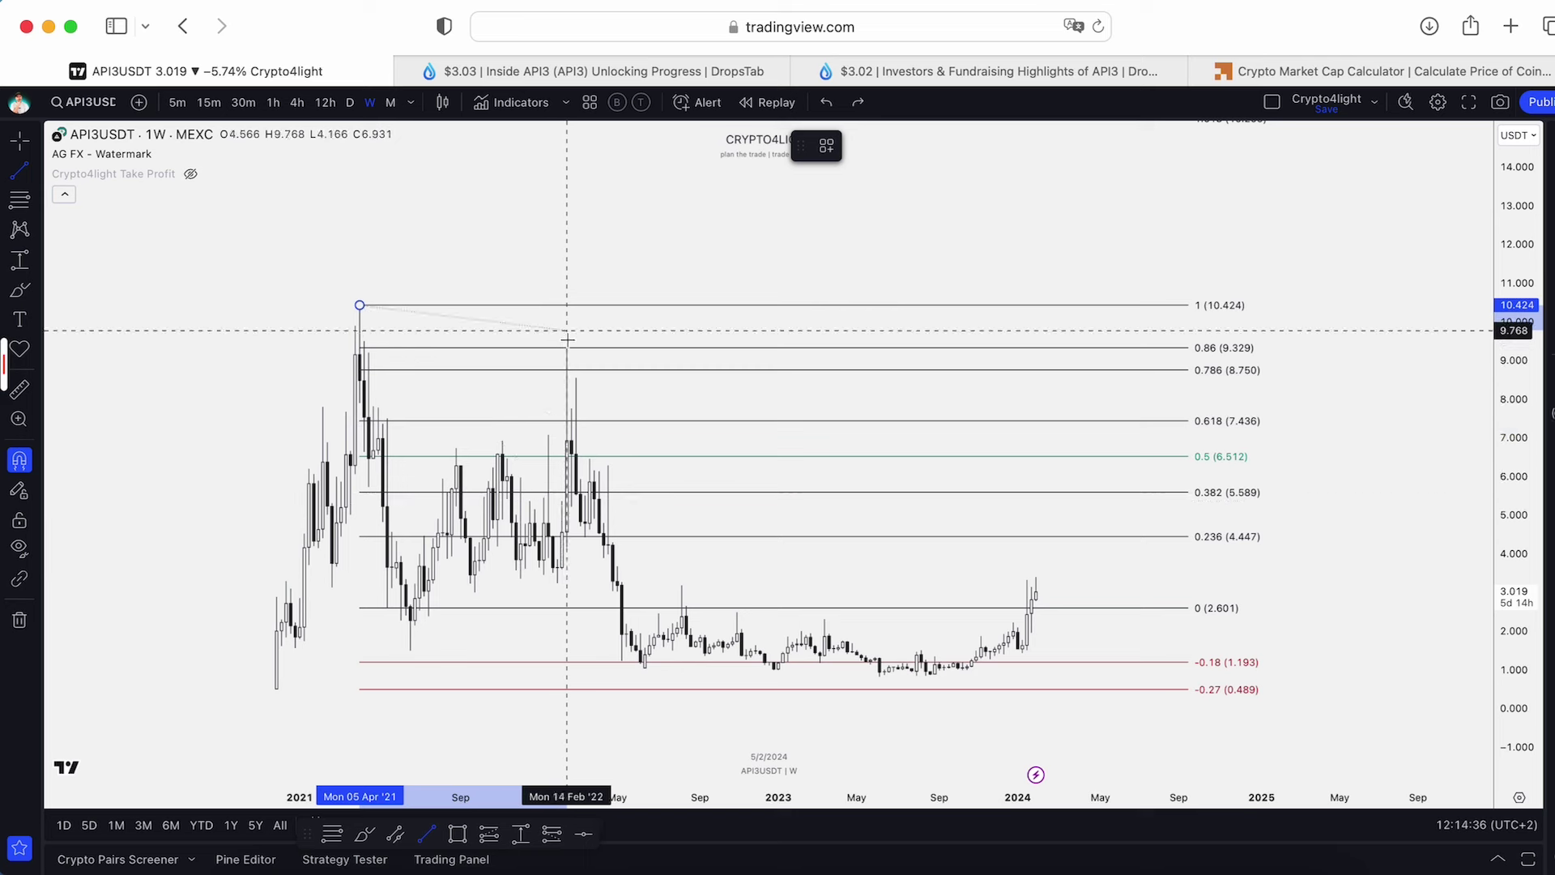
pyautogui.click(567, 339)
pyautogui.moveTo(567, 338)
pyautogui.mouseDown()
pyautogui.moveTo(572, 408)
pyautogui.moveTo(569, 334)
pyautogui.mouseUp()
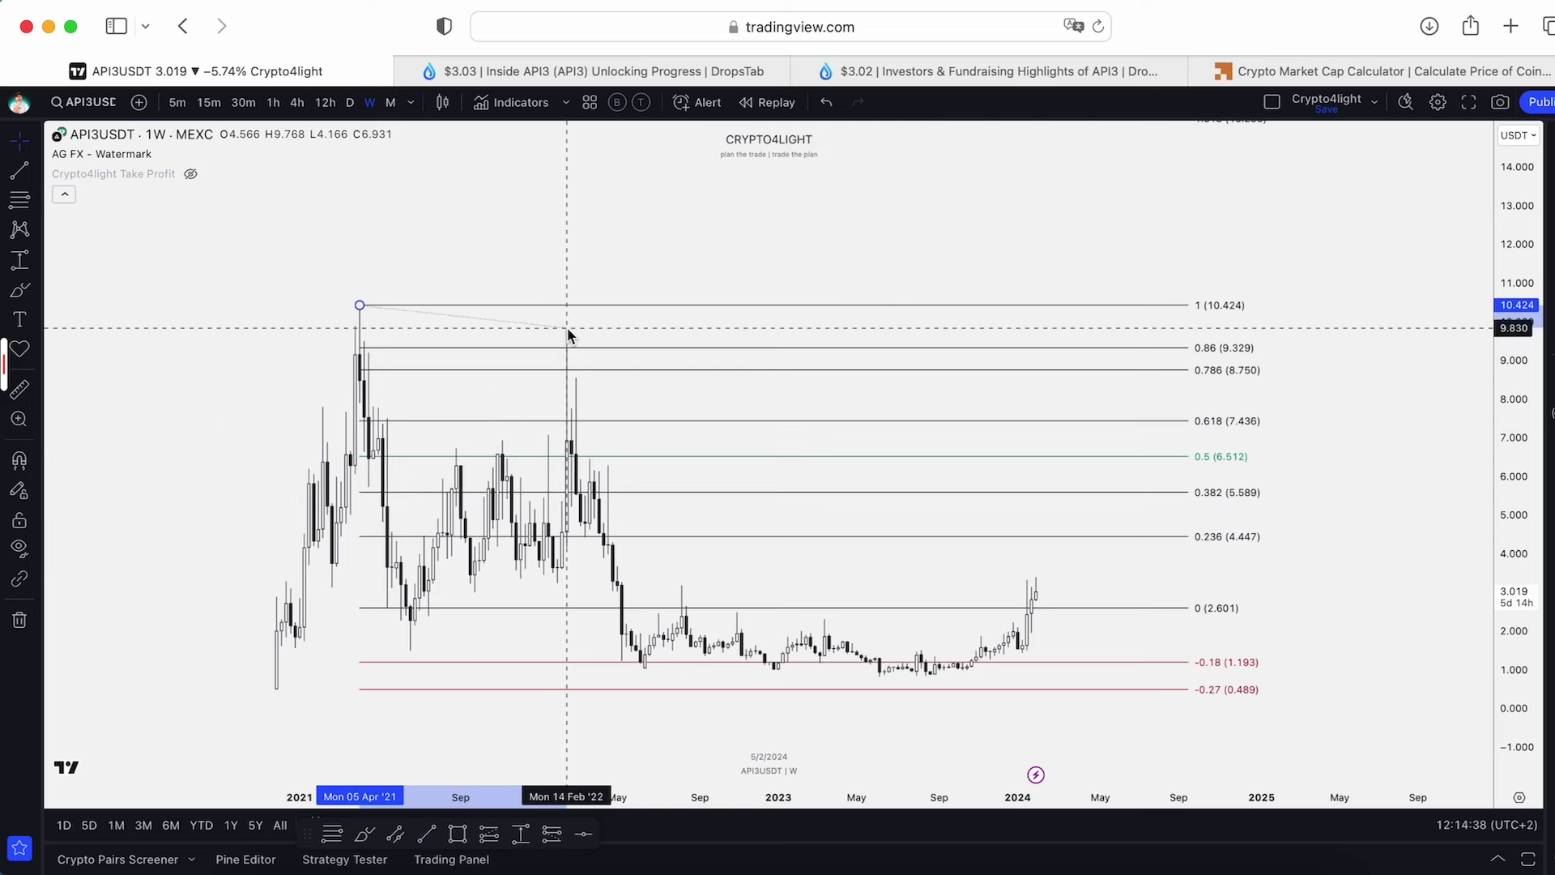
pyautogui.click(856, 145)
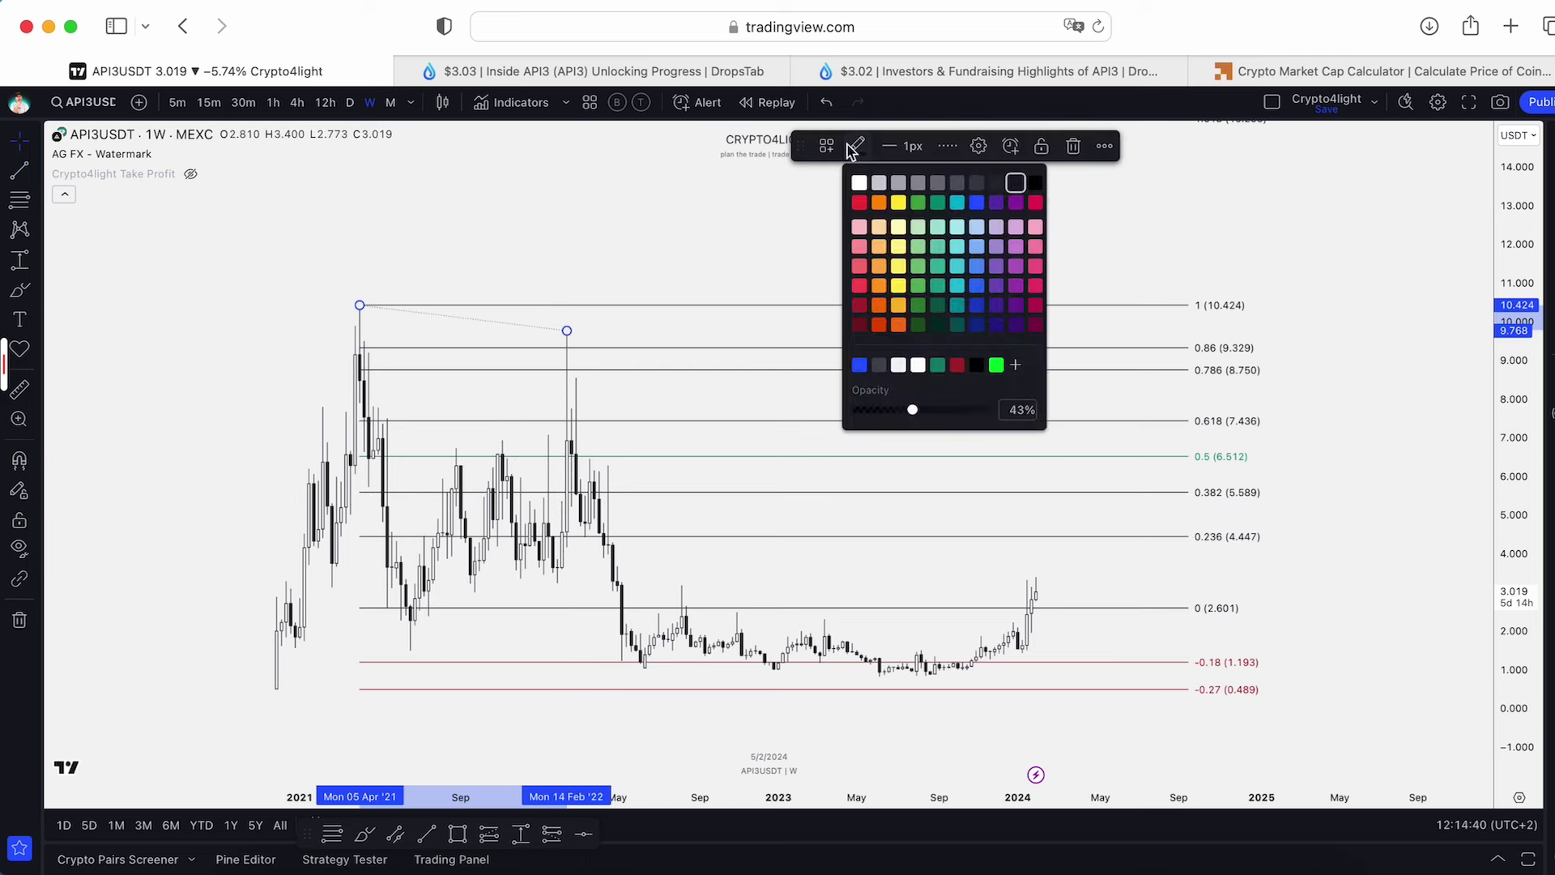
pyautogui.click(826, 145)
pyautogui.click(860, 354)
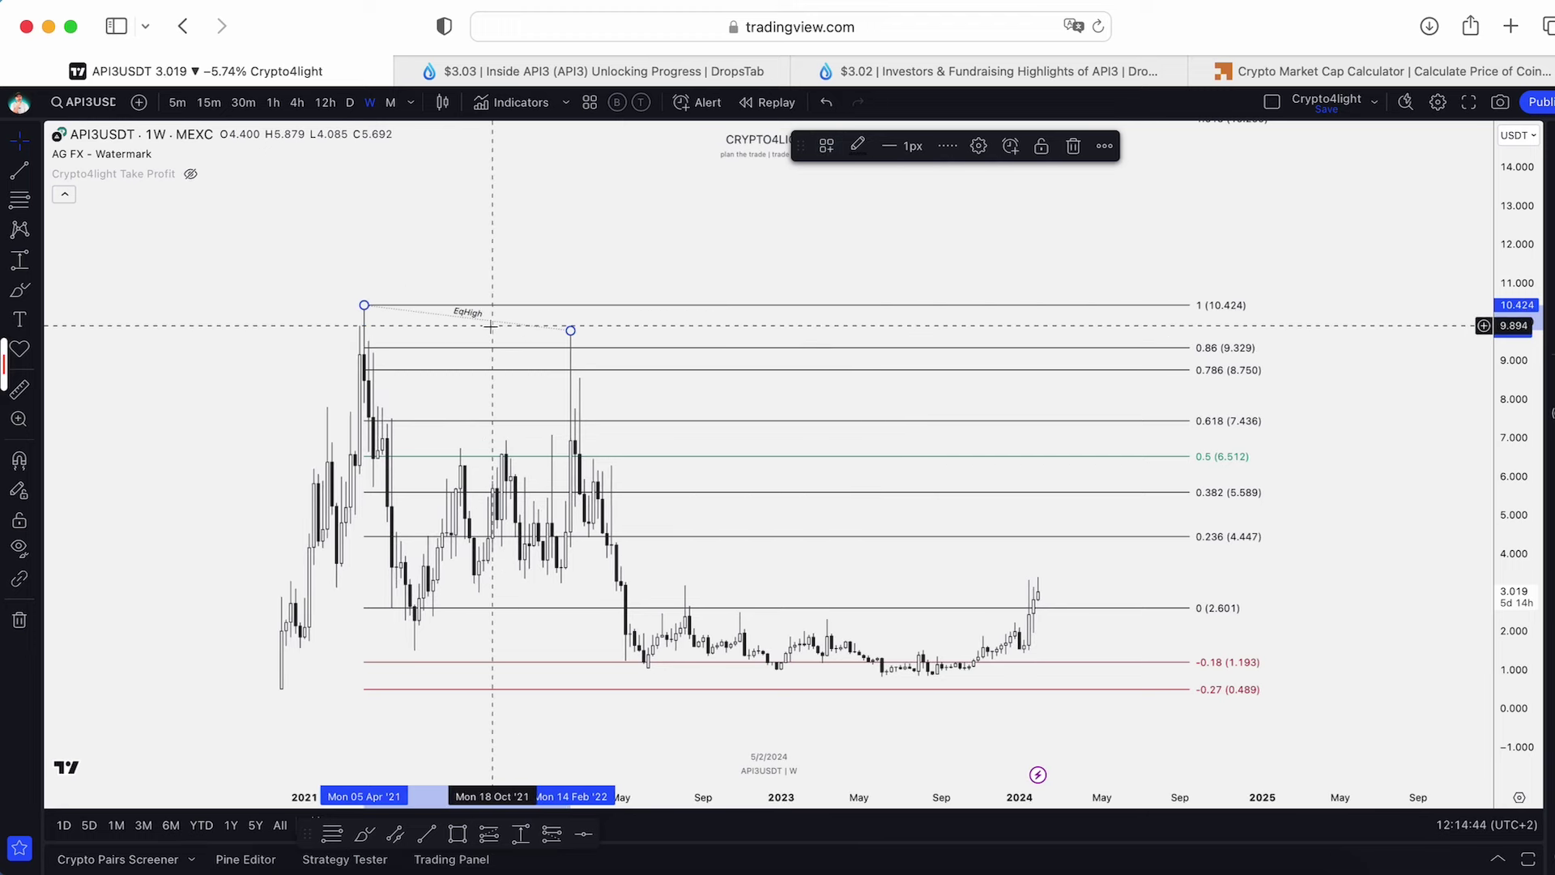
pyautogui.click(1376, 71)
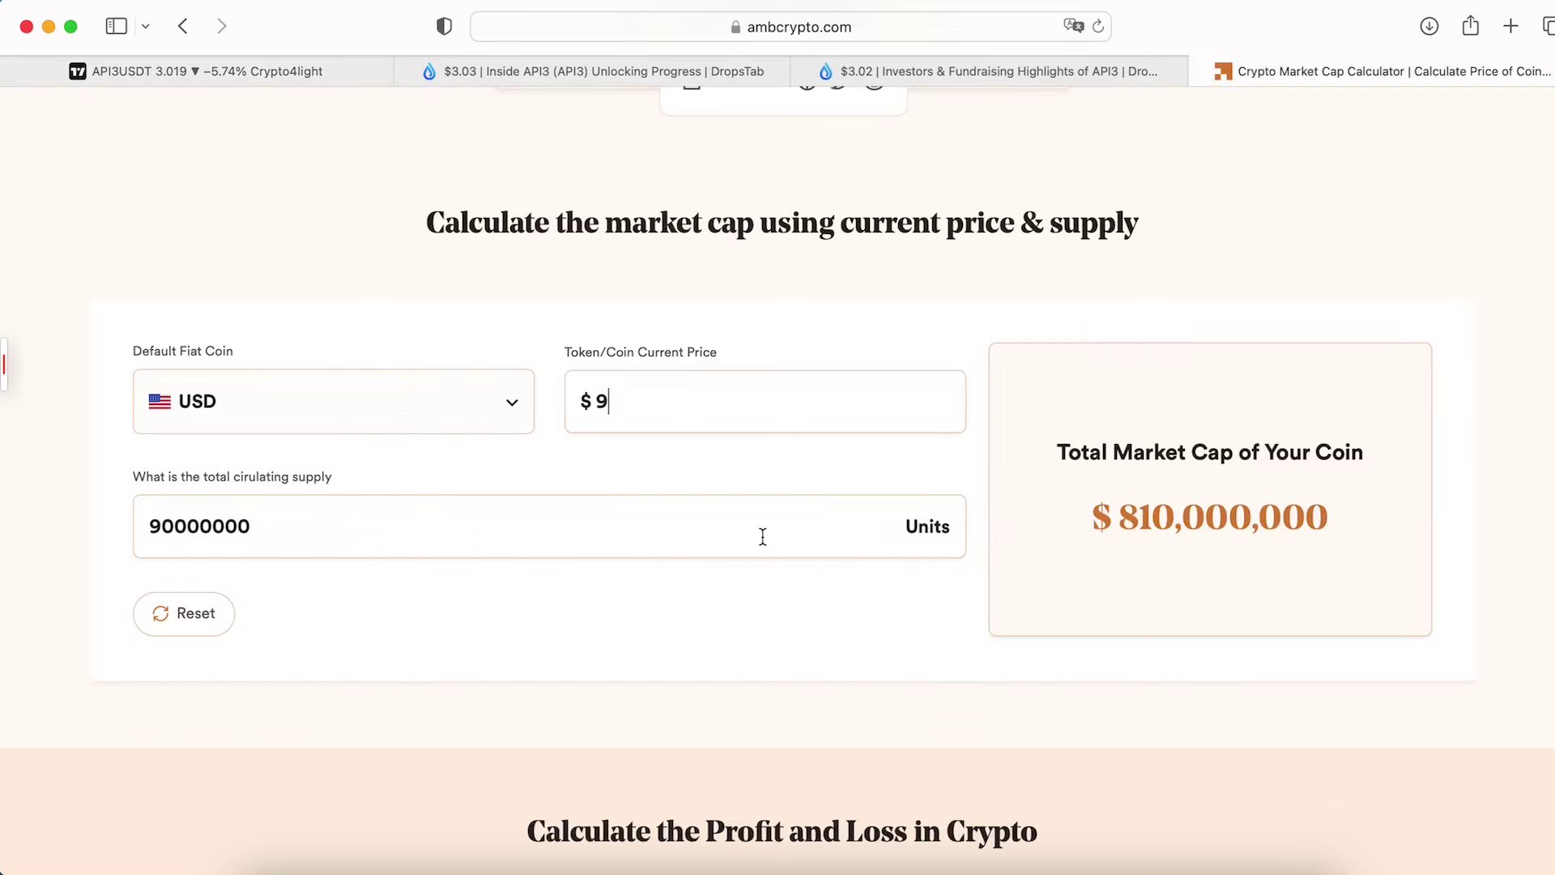
# Enter an 11 price in the calculator and compress the chart's price scale to reveal -0.618.
pyautogui.press('BackSpace')
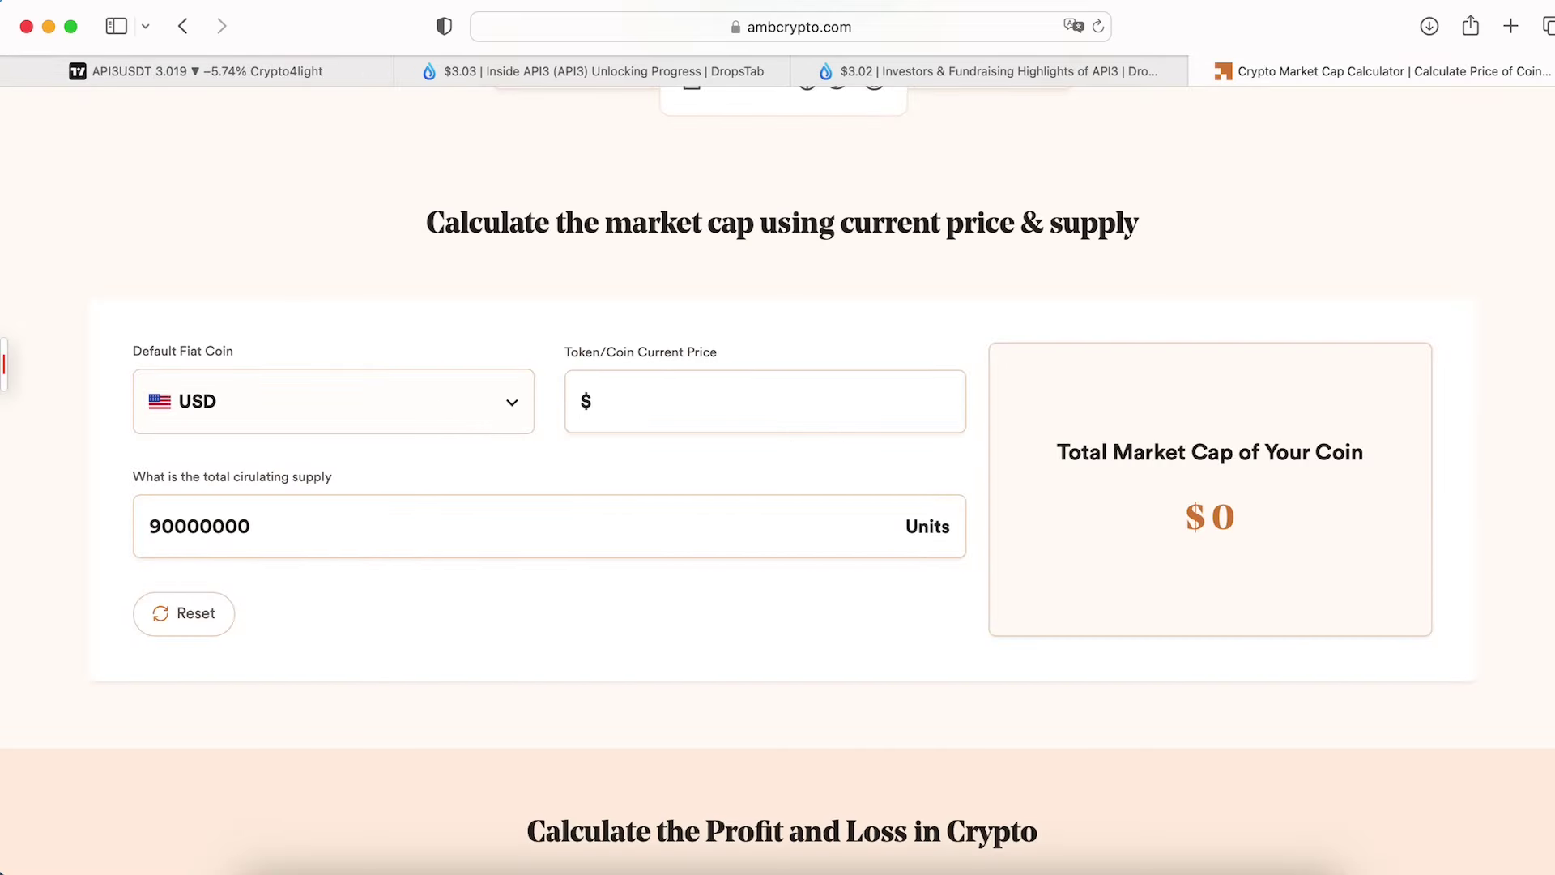
pyautogui.write('11')
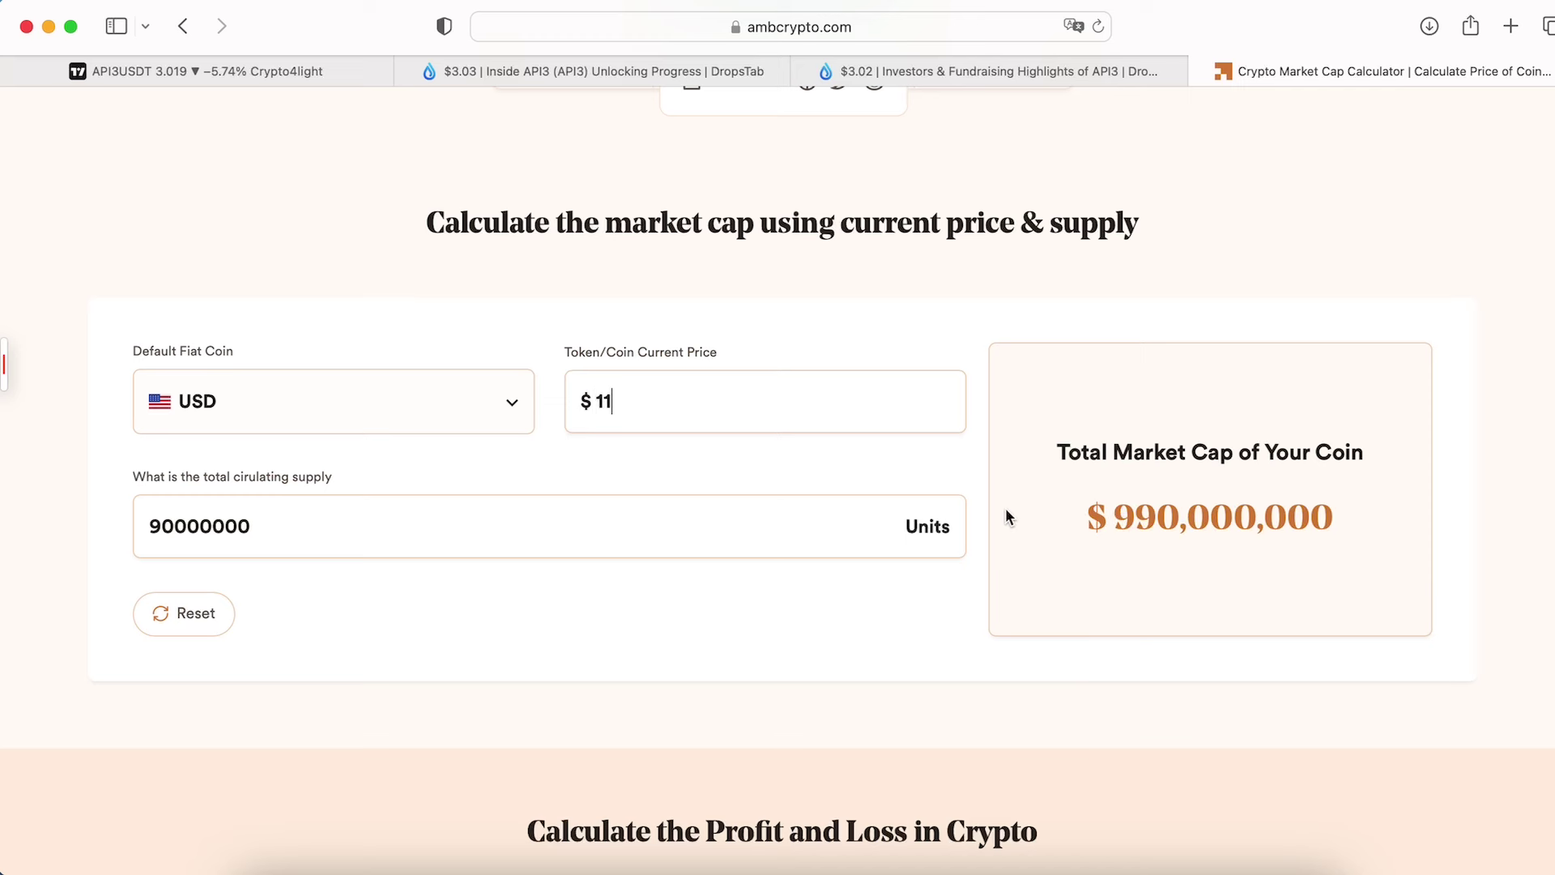
pyautogui.click(219, 70)
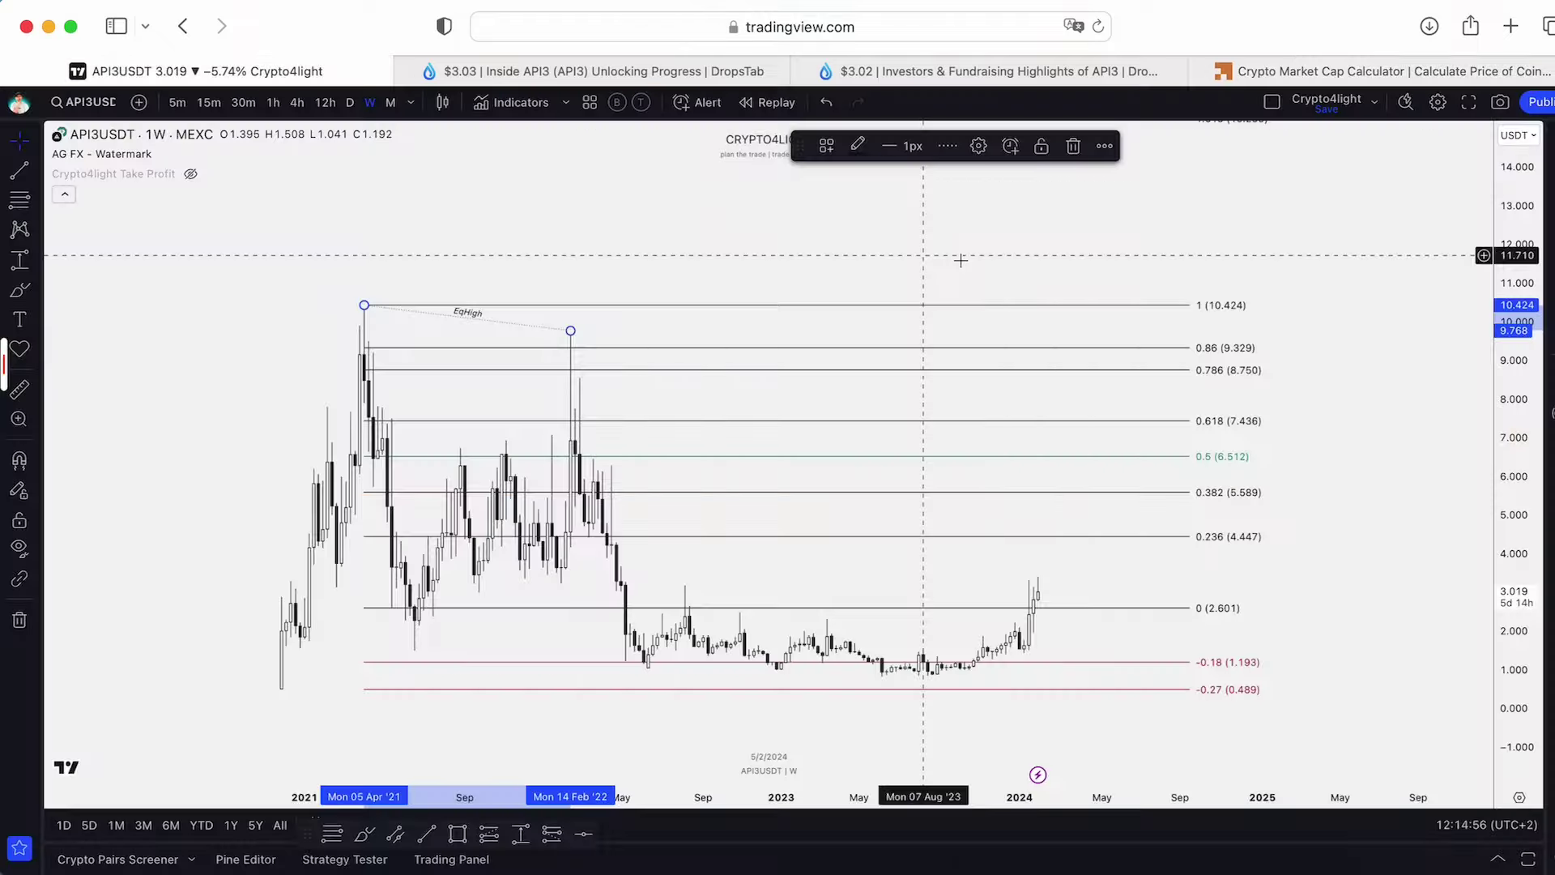
pyautogui.moveTo(1516, 344); pyautogui.dragTo(1402, 413)
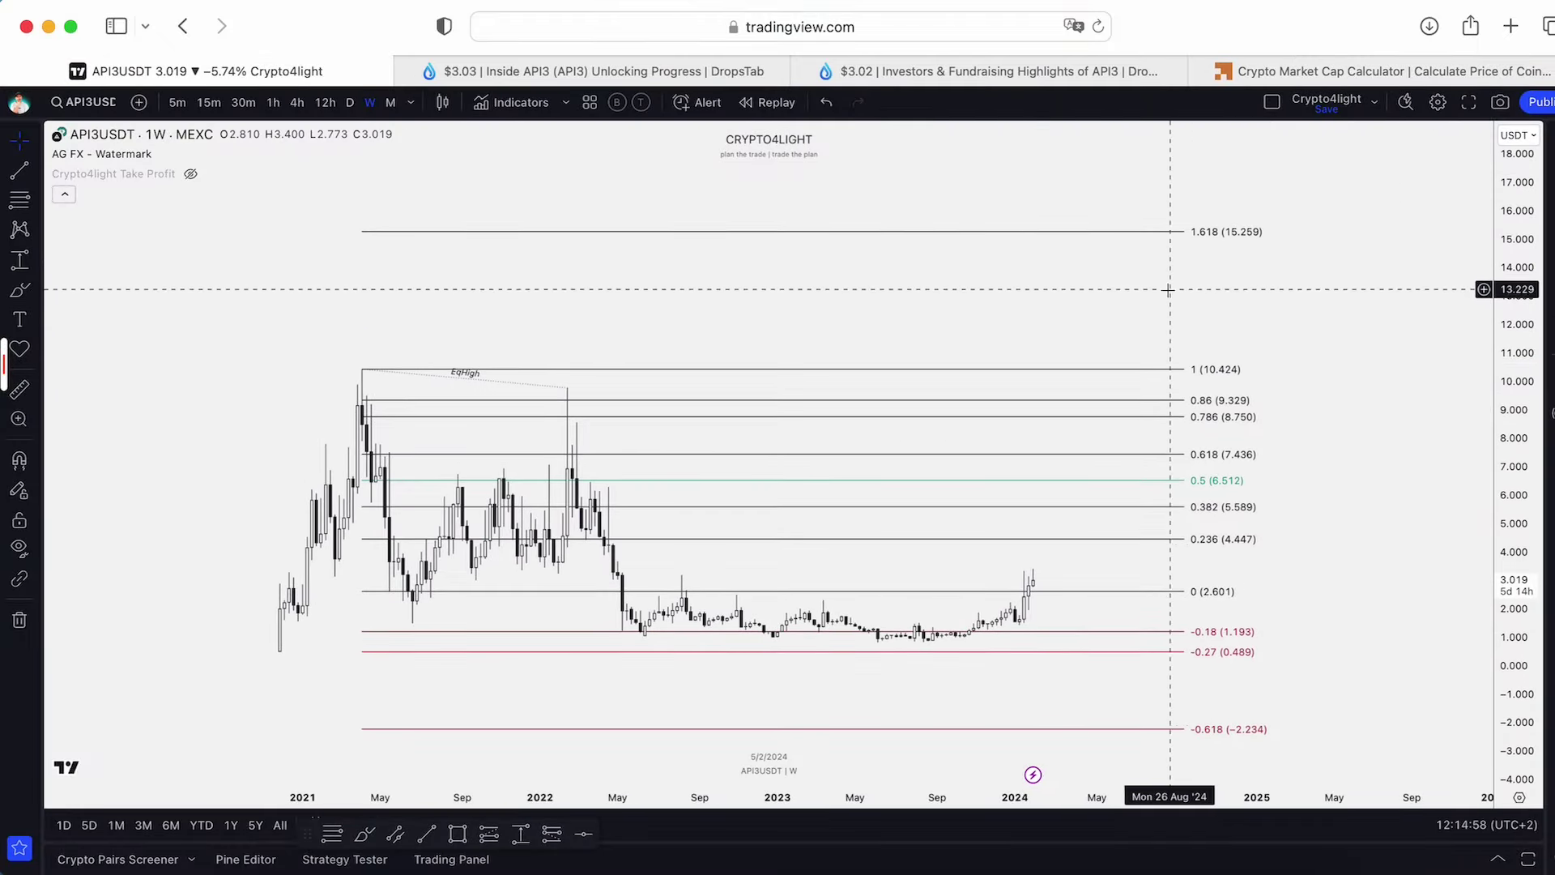
# Enter a $15.22 price for a $1,369,800,000 market cap, then return to the chart.
pyautogui.click(1331, 70)
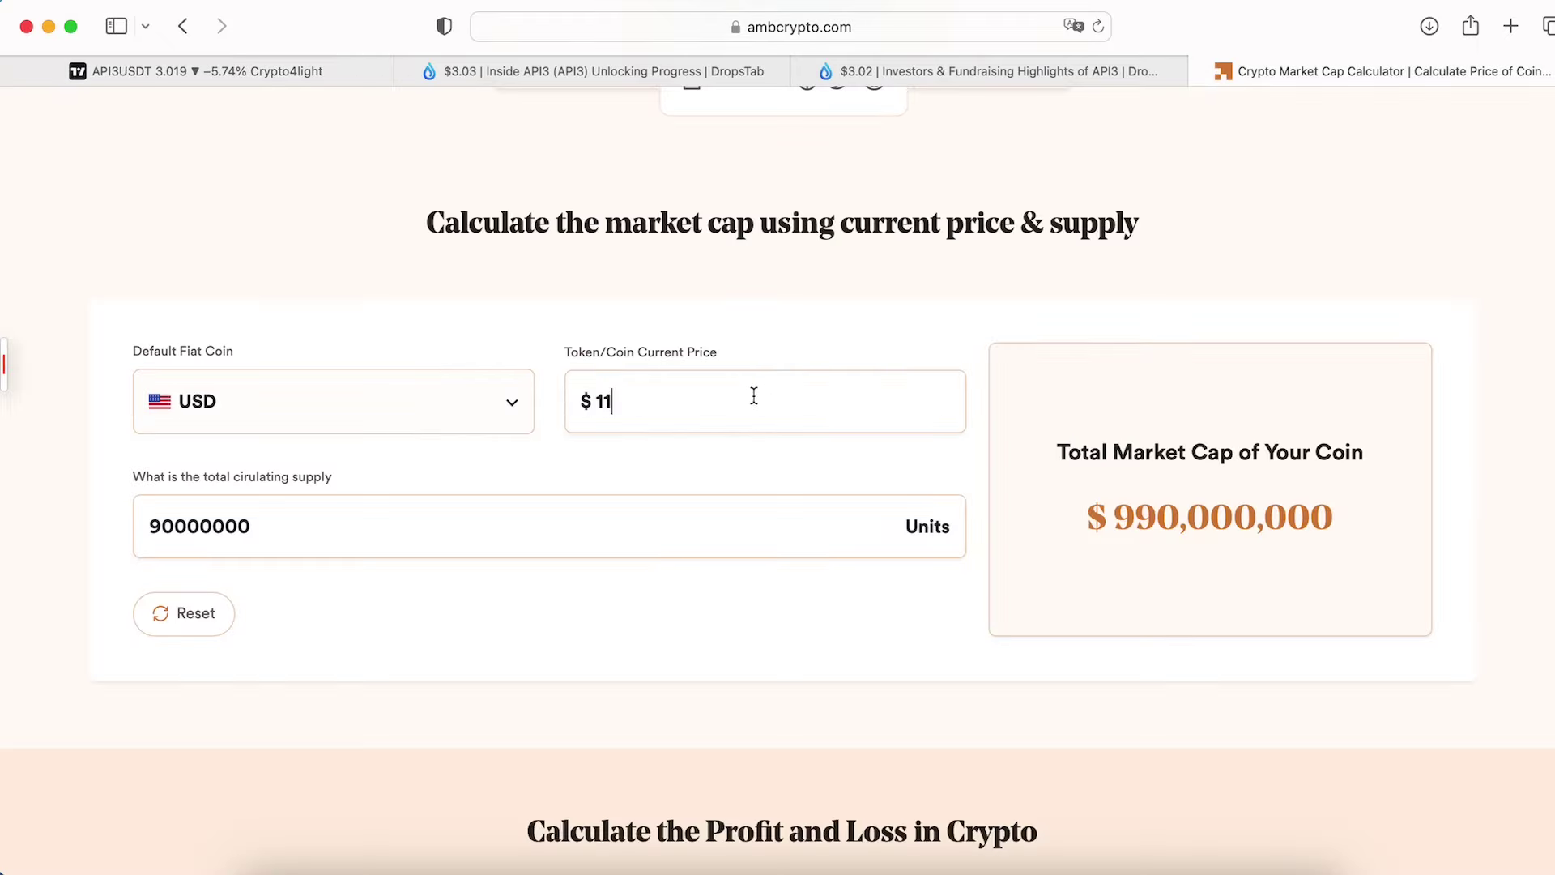
pyautogui.write('15.22')
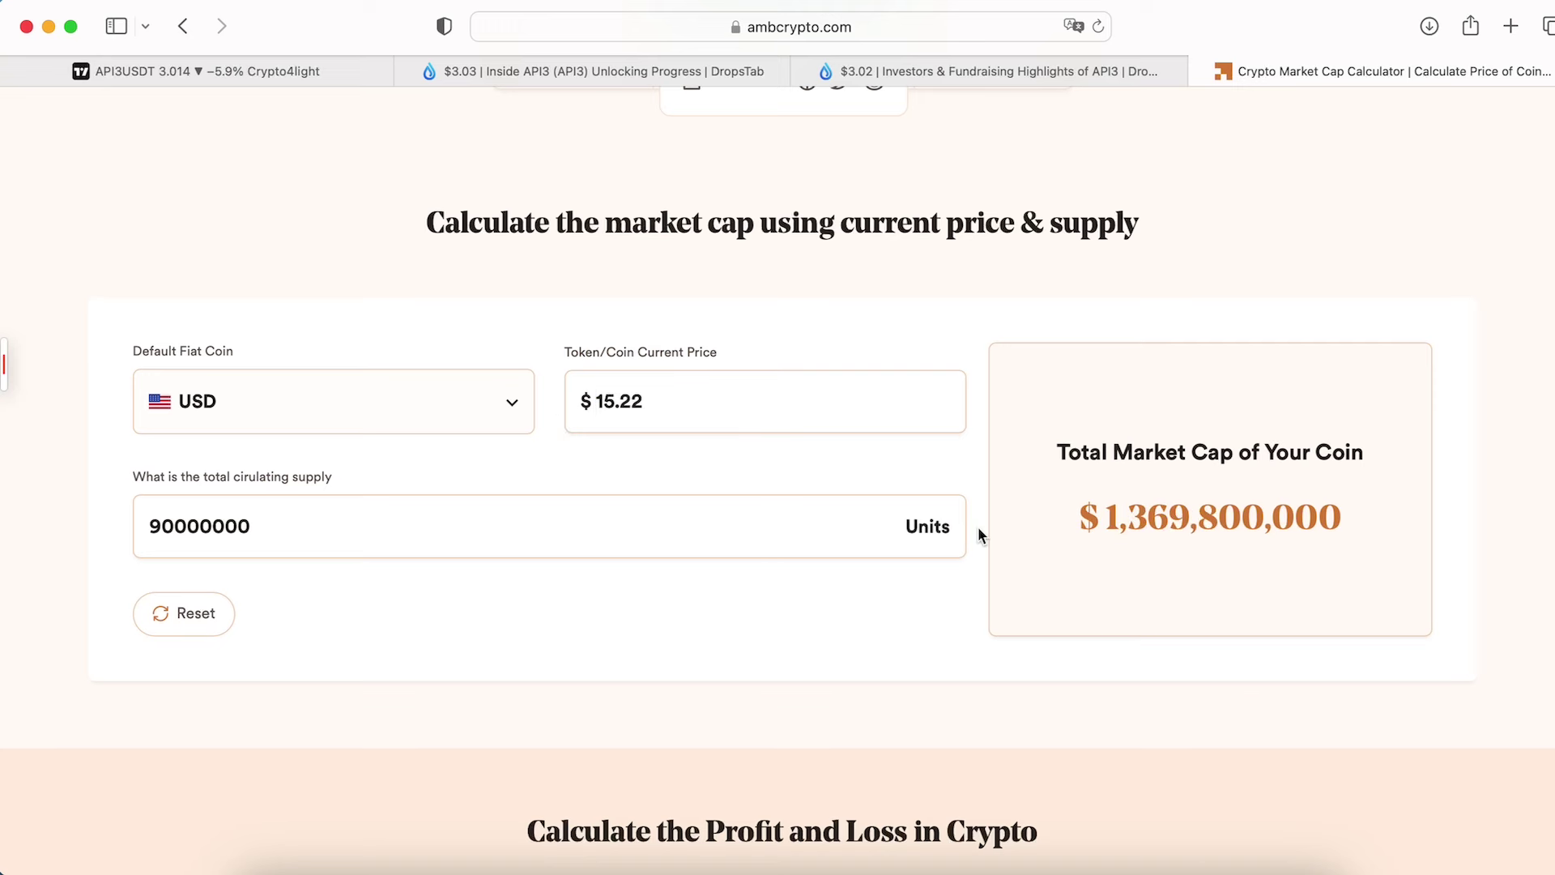
pyautogui.click(284, 68)
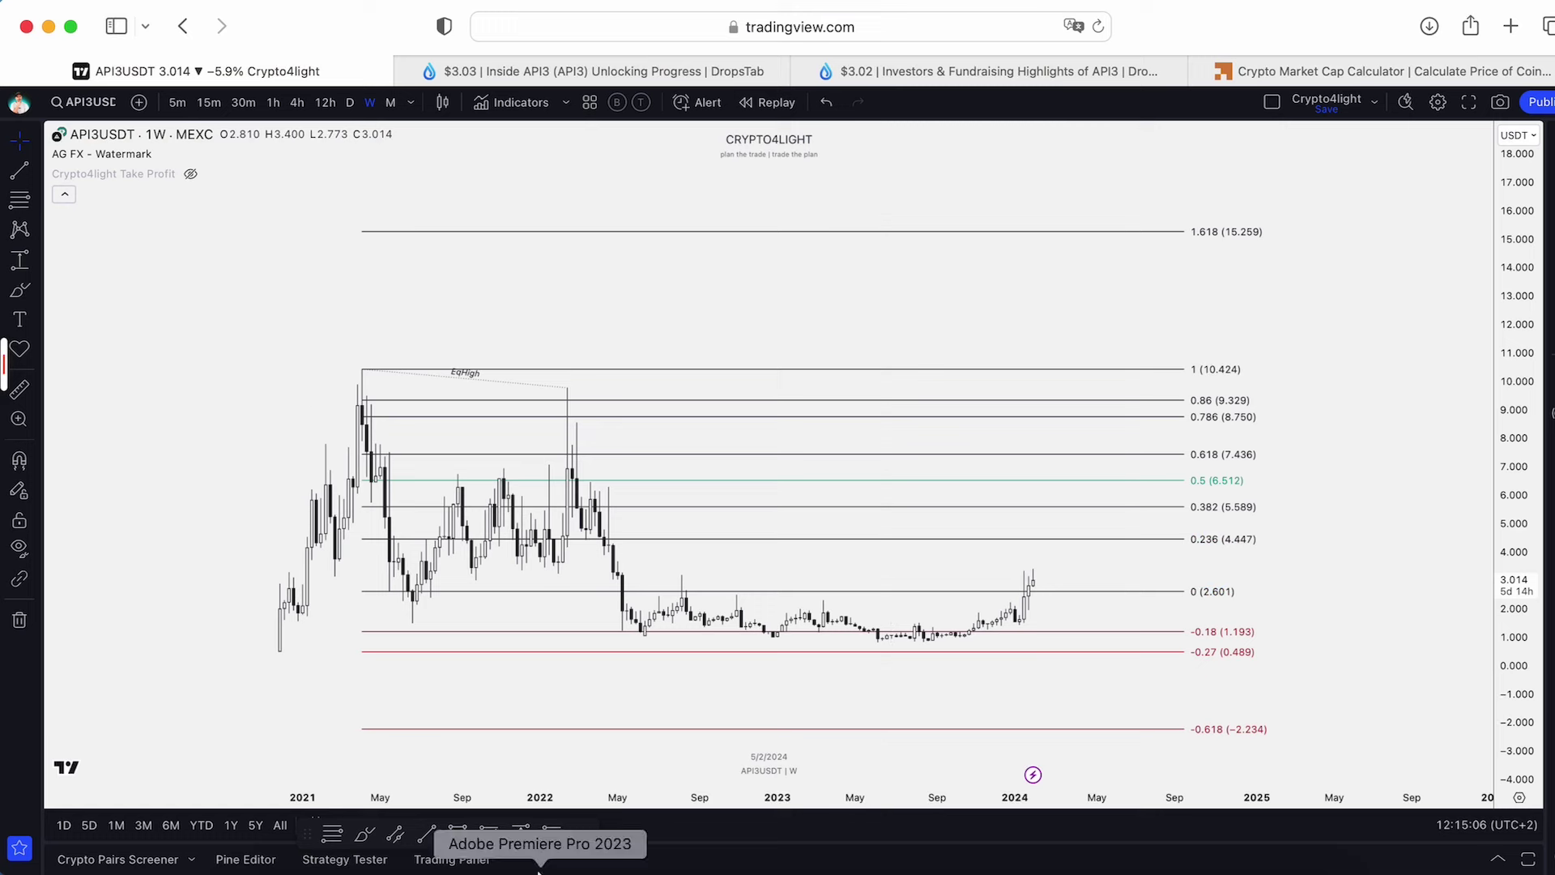
# With magnet on, measure a price range from the 2023 lows toward the 1.618 target.
pyautogui.click(522, 836)
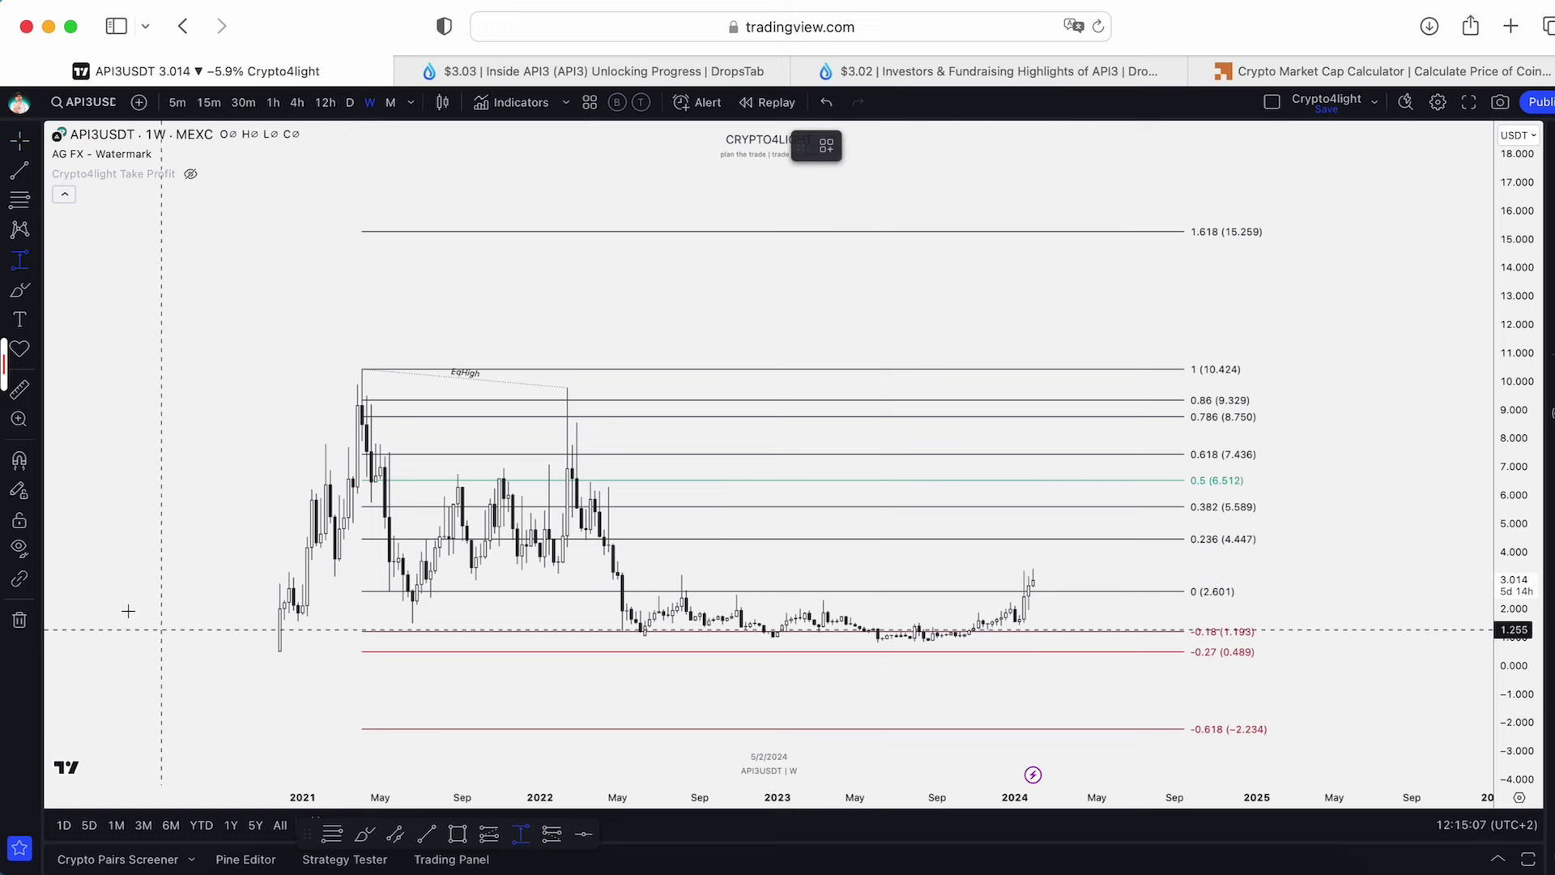
pyautogui.click(21, 461)
pyautogui.moveTo(928, 640)
pyautogui.mouseDown()
pyautogui.moveTo(978, 613)
pyautogui.moveTo(1029, 232)
pyautogui.mouseUp()
pyautogui.moveTo(1523, 314); pyautogui.dragTo(1521, 438)
pyautogui.moveTo(1442, 328); pyautogui.dragTo(1446, 424)
pyautogui.scroll(-2, 1440, 431)
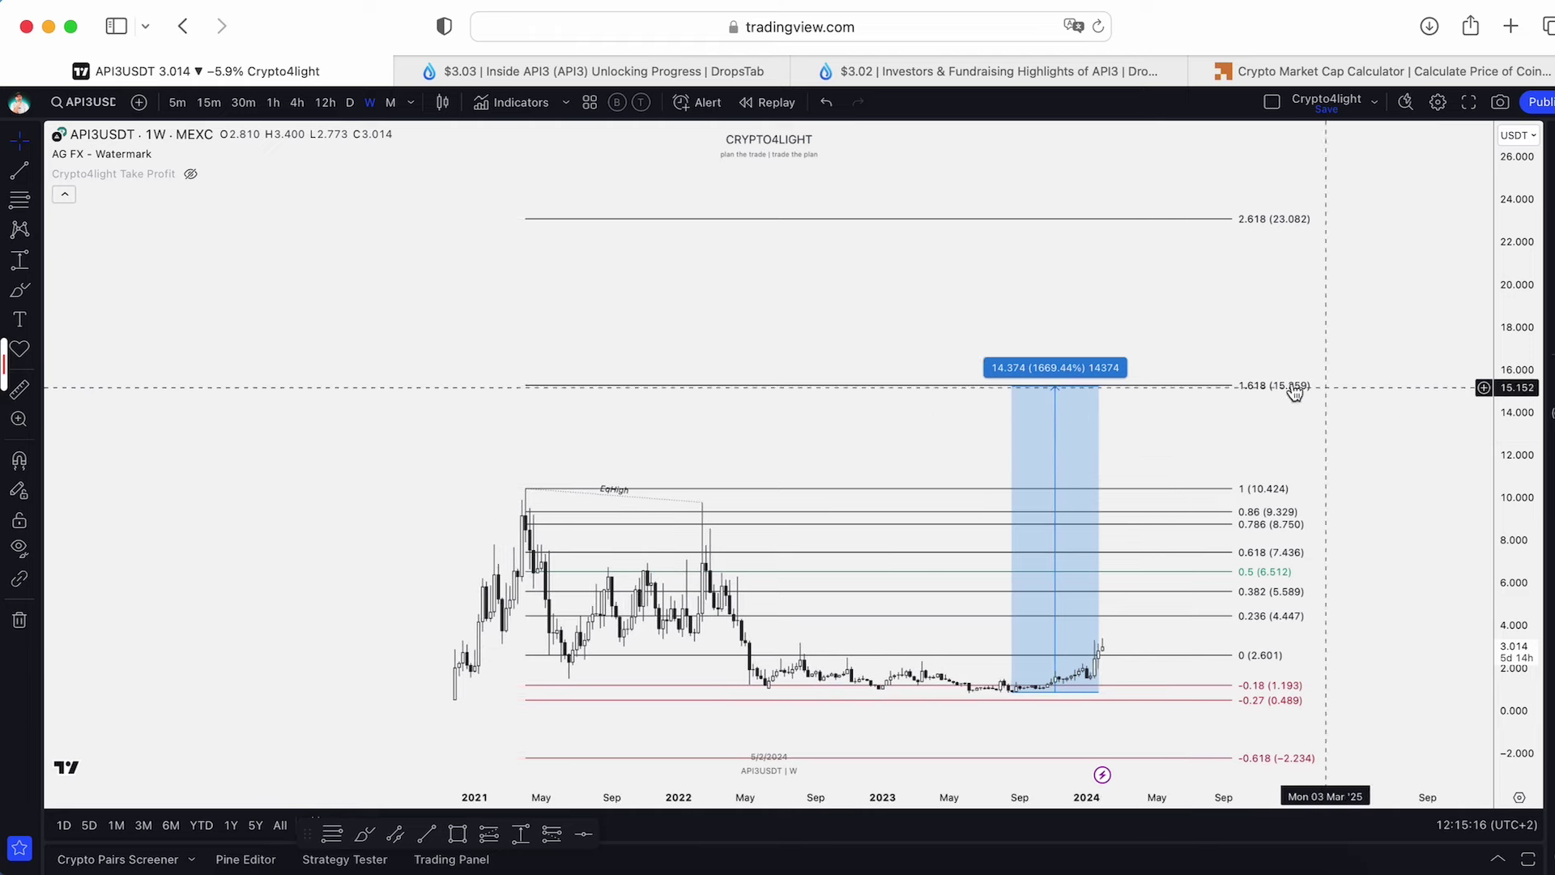
# Extend the measure to the 2.618 level (22.244, 2583.49%) and enter $23 in the calculator.
pyautogui.click(1097, 386)
pyautogui.moveTo(1097, 389); pyautogui.dragTo(1098, 217)
pyautogui.scroll(-1, 1321, 296)
pyautogui.moveTo(1340, 303); pyautogui.dragTo(1261, 302)
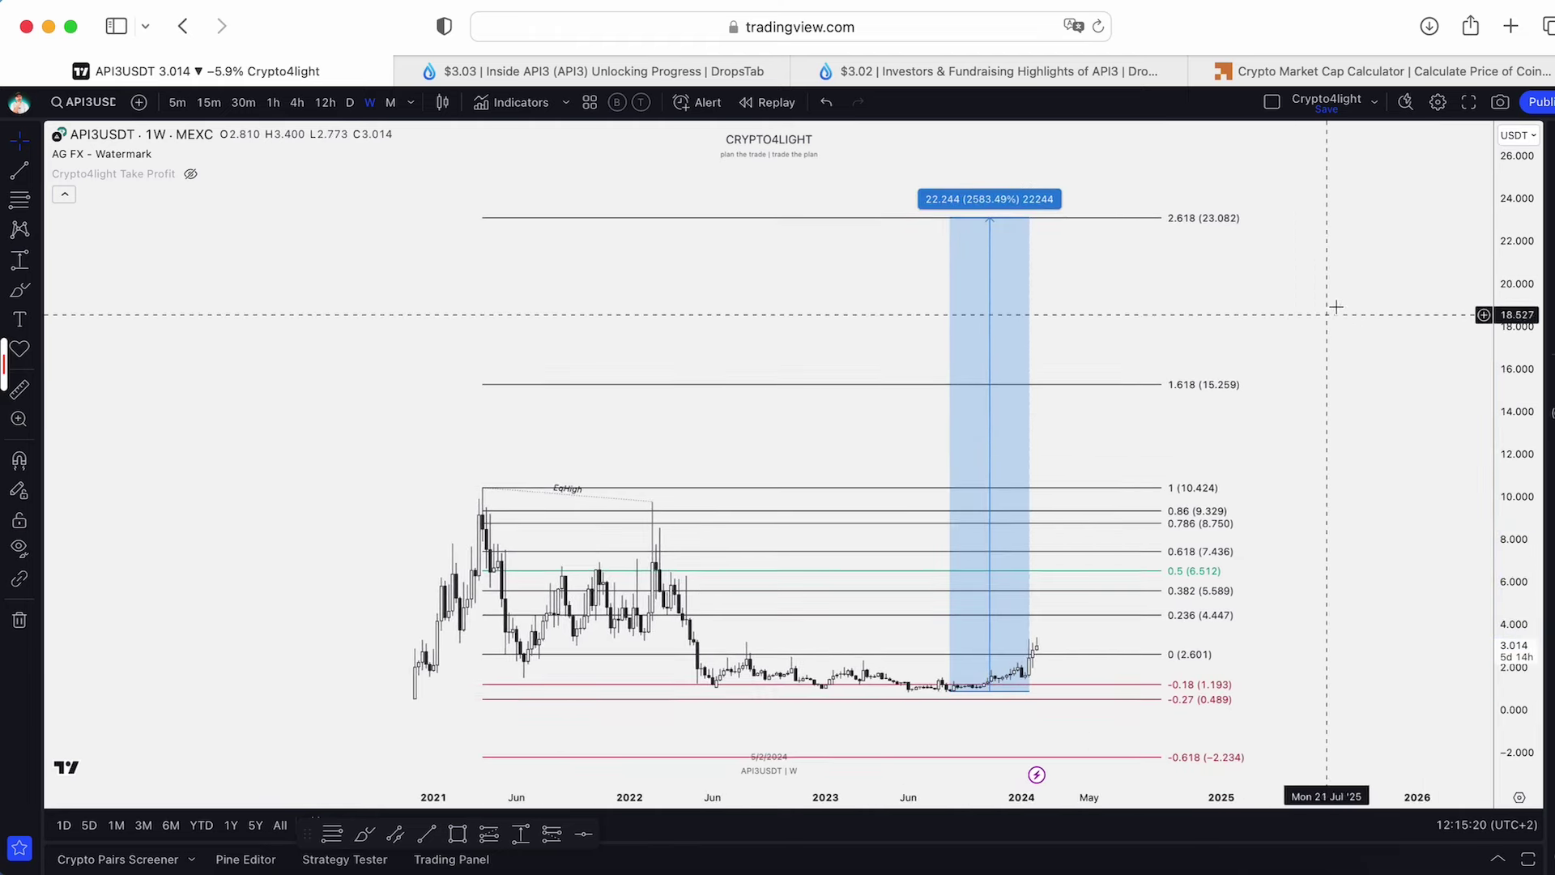
pyautogui.click(1307, 71)
pyautogui.write('23')
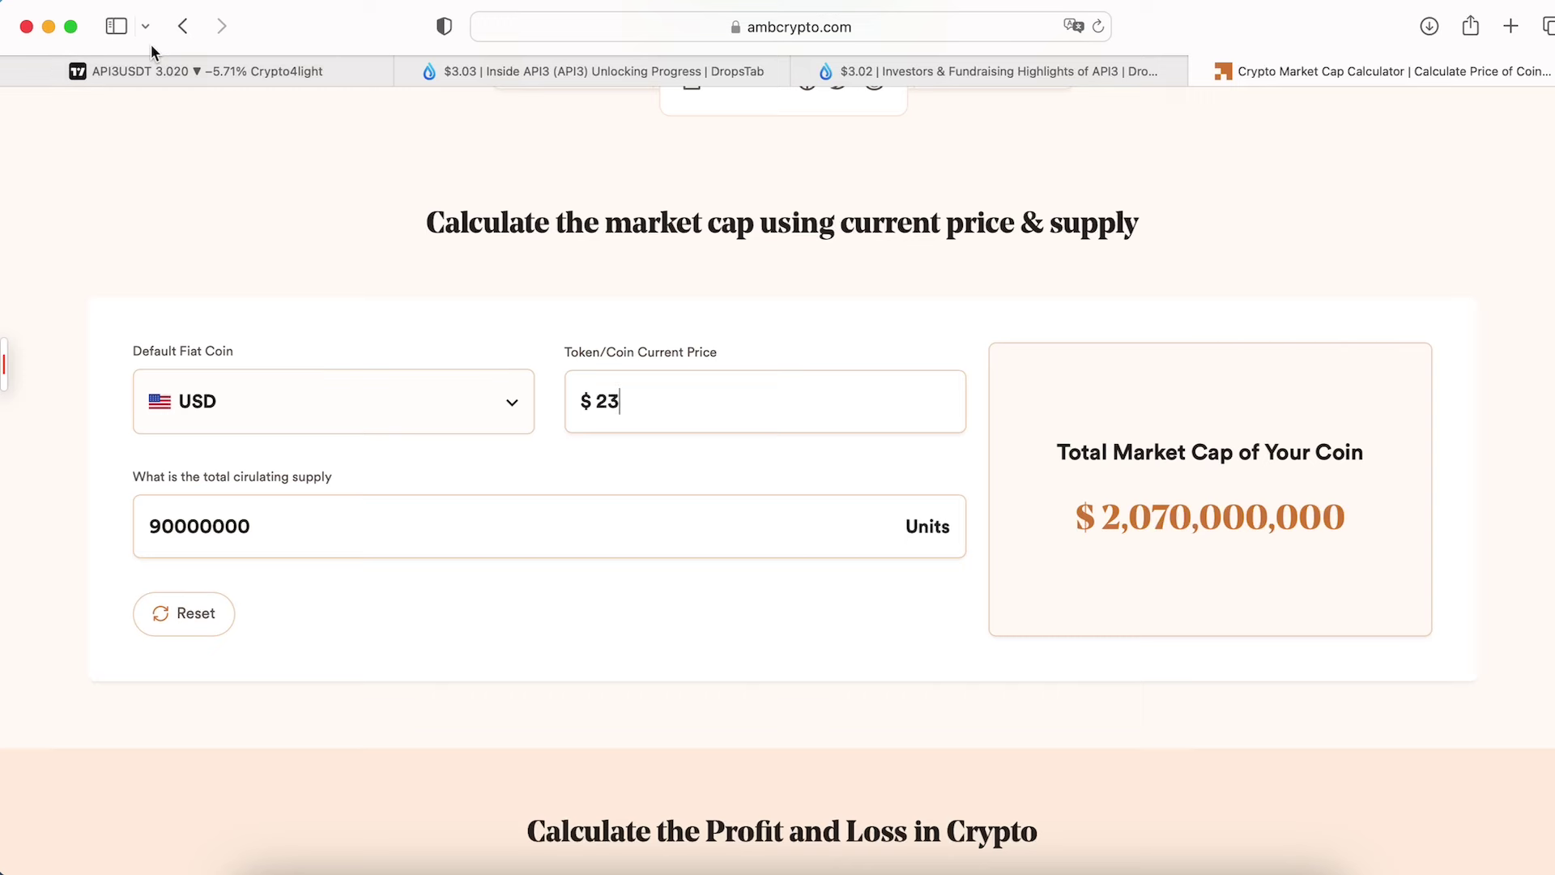
# Return to the API3USDT chart showing the 2.618 price-range measure.
pyautogui.click(194, 76)
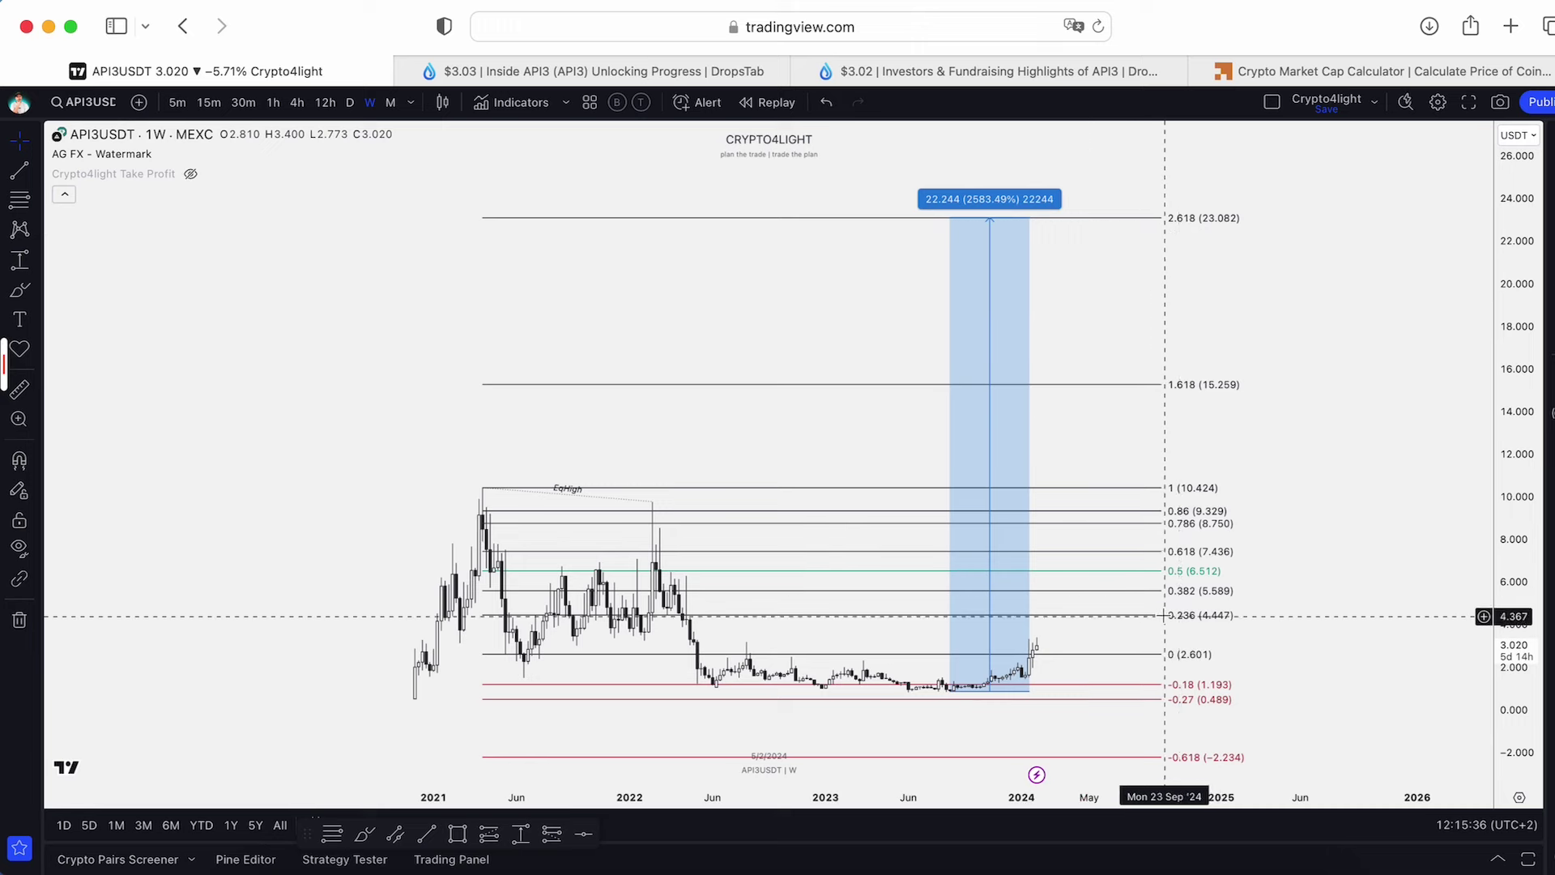
# Stretch the price-range measure to 3.618 (30.192, 3506.64%) and check $30 in the calculator.
pyautogui.scroll(1, 1180, 596)
pyautogui.moveTo(1357, 510); pyautogui.dragTo(1352, 490)
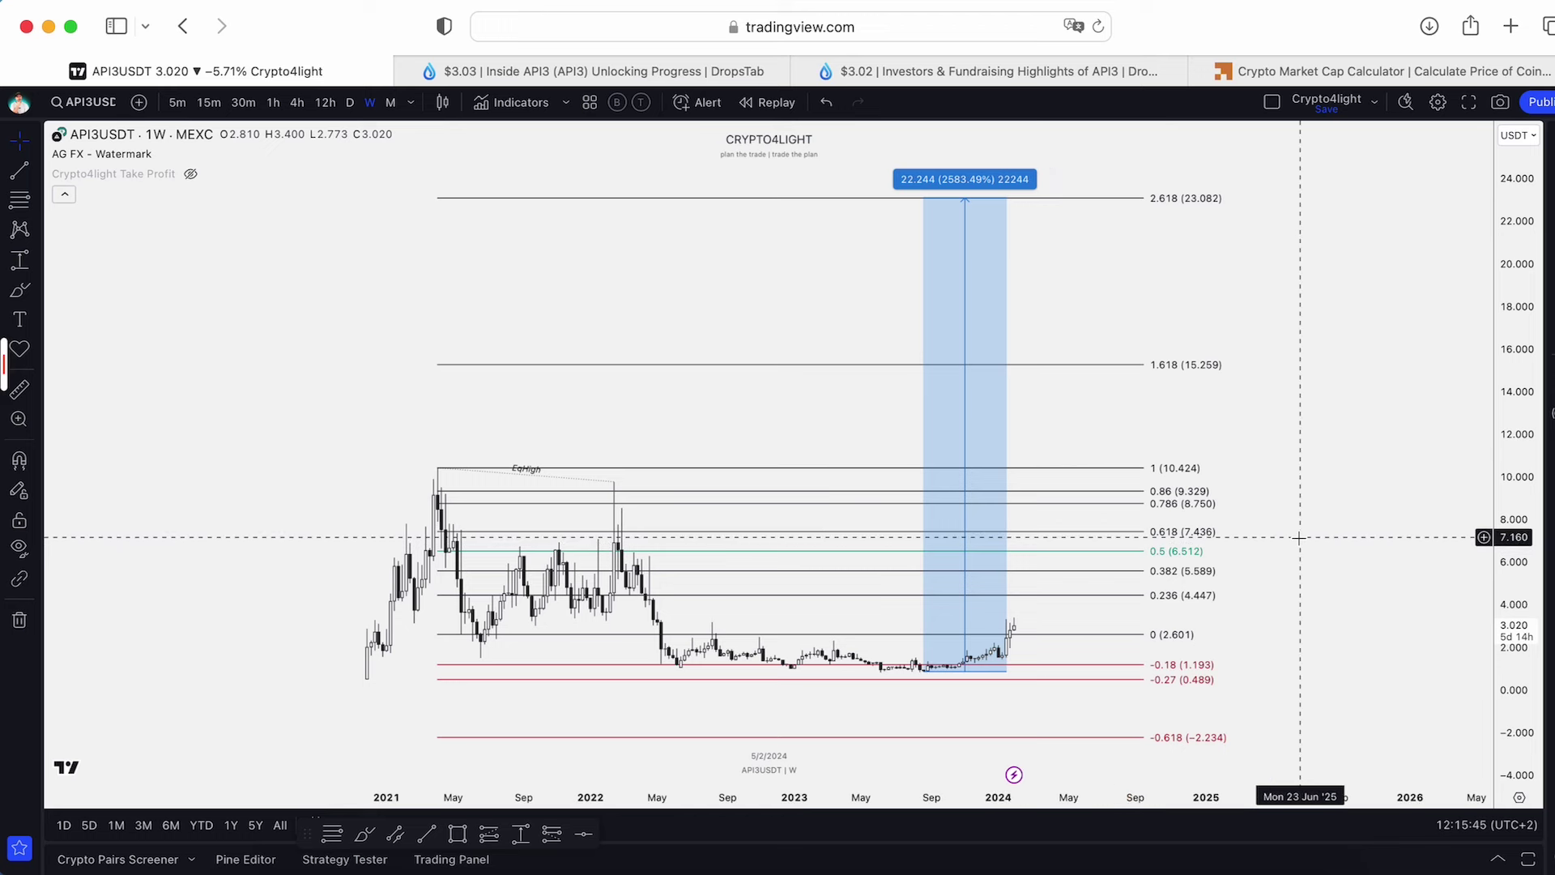
pyautogui.moveTo(1194, 276); pyautogui.dragTo(1200, 402)
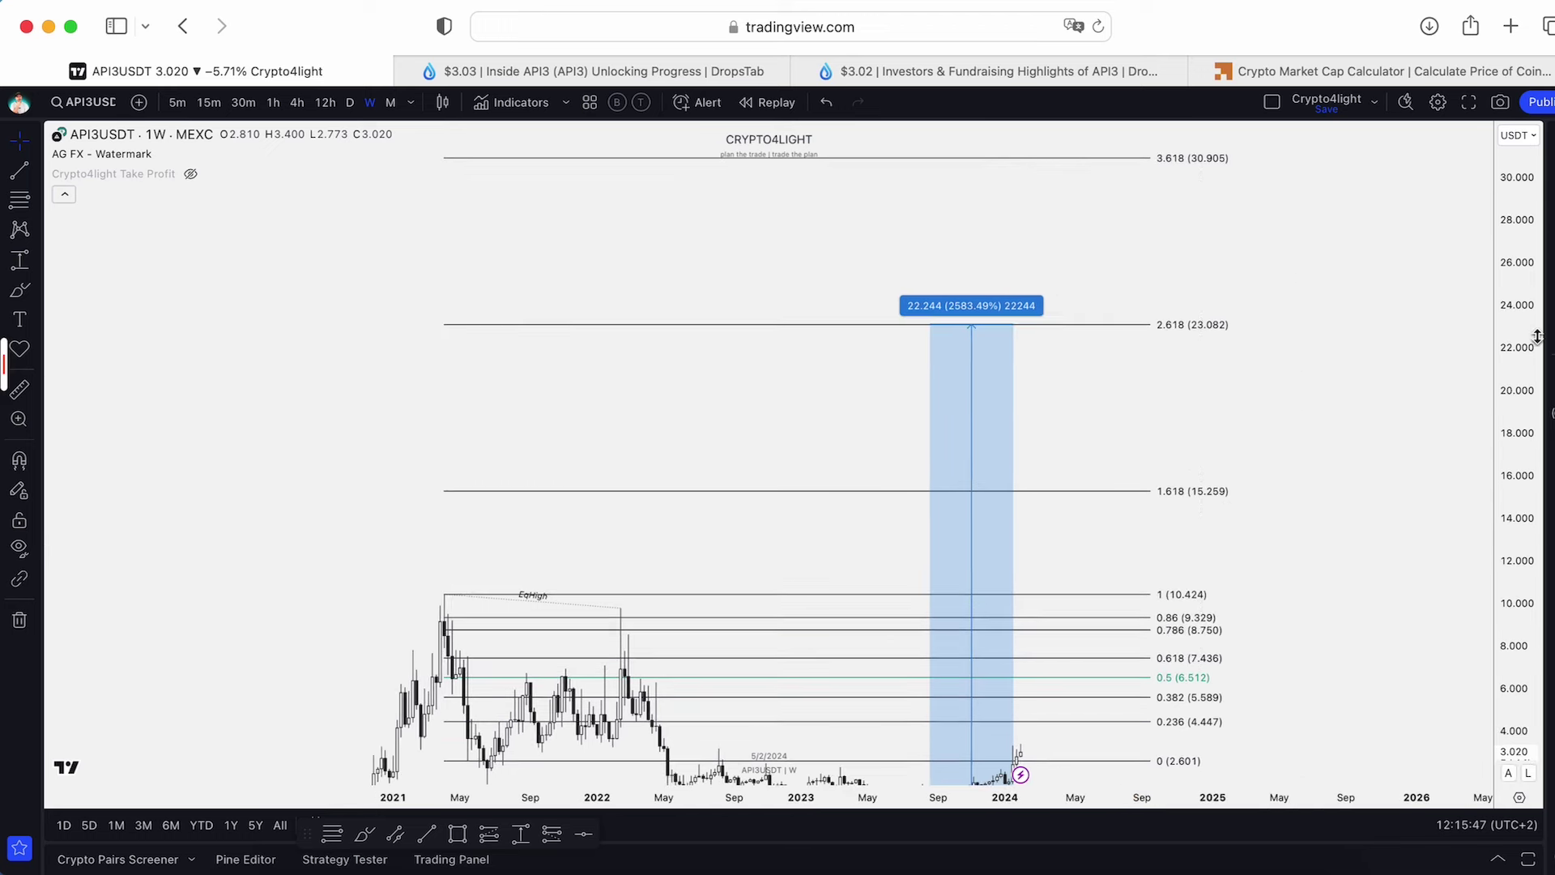
pyautogui.moveTo(1536, 336); pyautogui.dragTo(1537, 421)
pyautogui.click(1009, 256)
pyautogui.click(1377, 72)
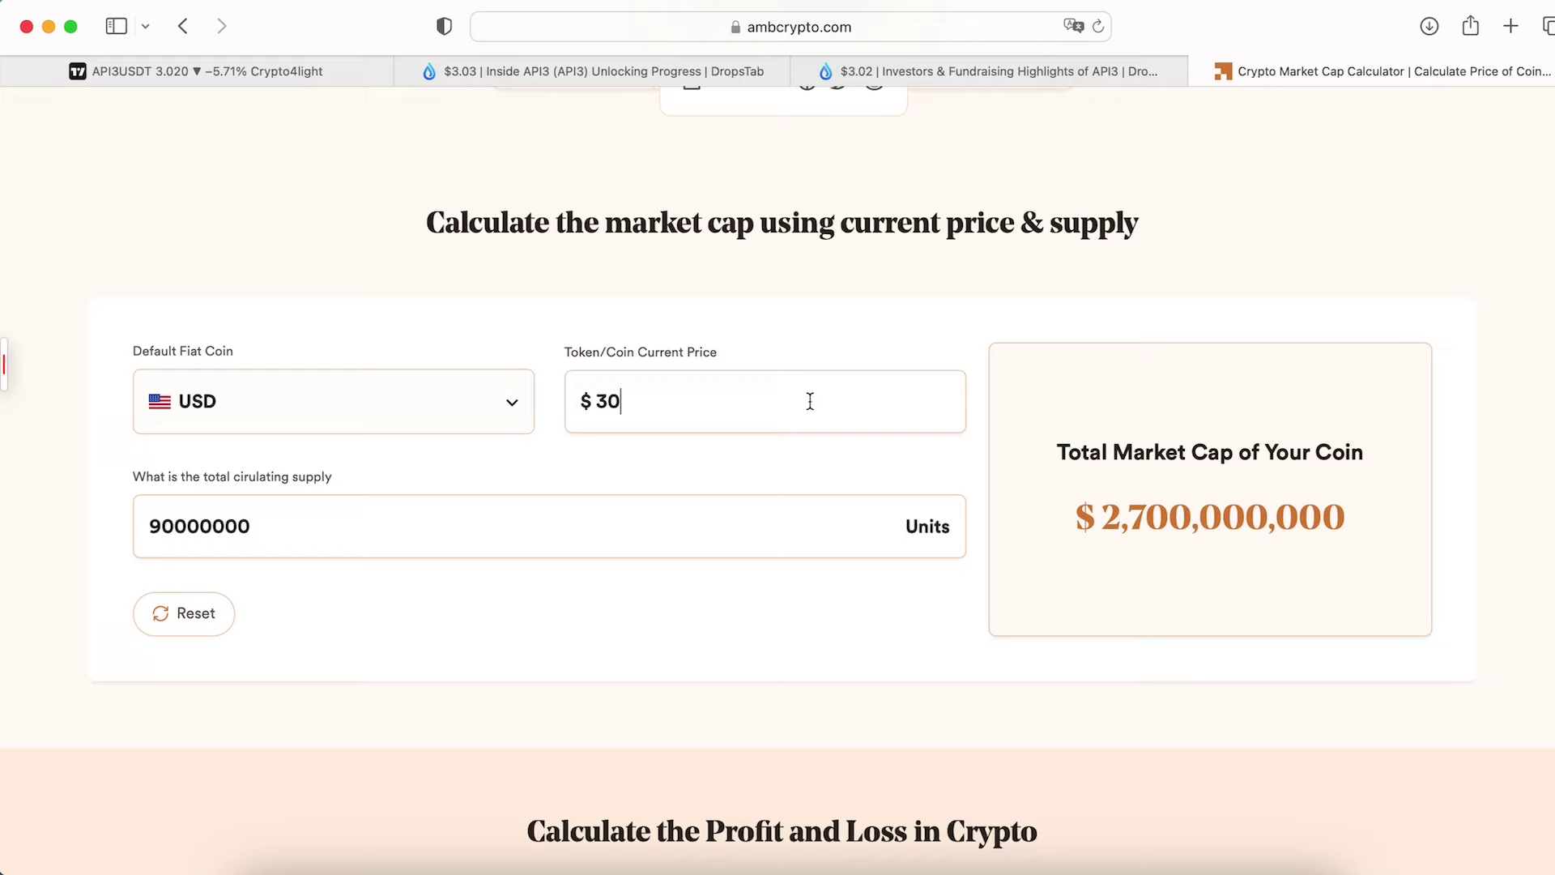
pyautogui.click(312, 68)
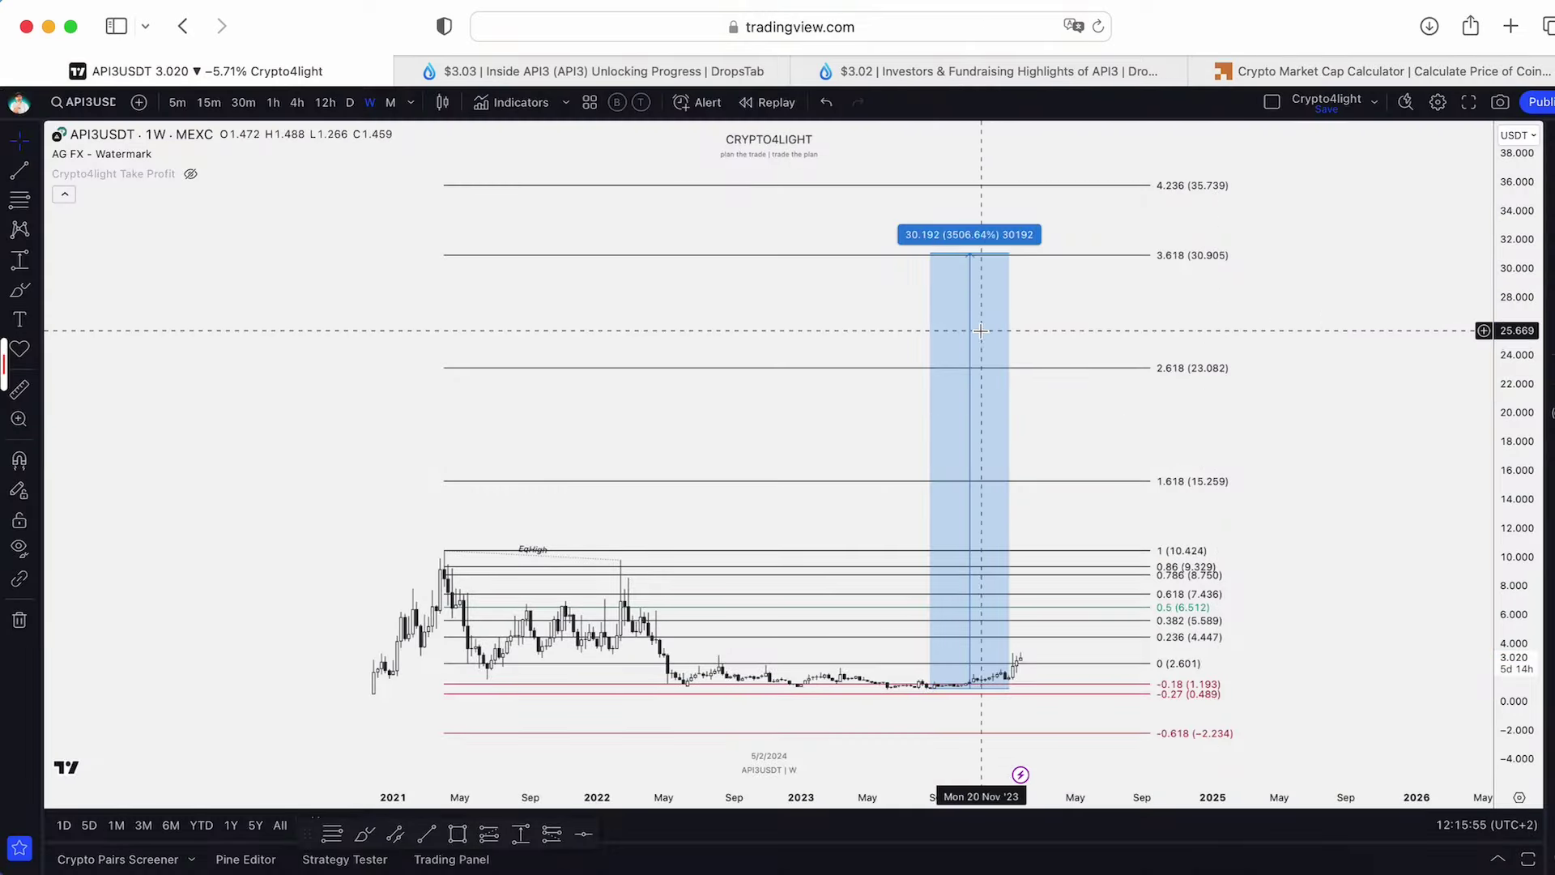
# Delete the price-range measure and rescale the chart so Fib levels 10.424 to -2.234 fit.
pyautogui.click(1010, 342)
pyautogui.press('Delete')
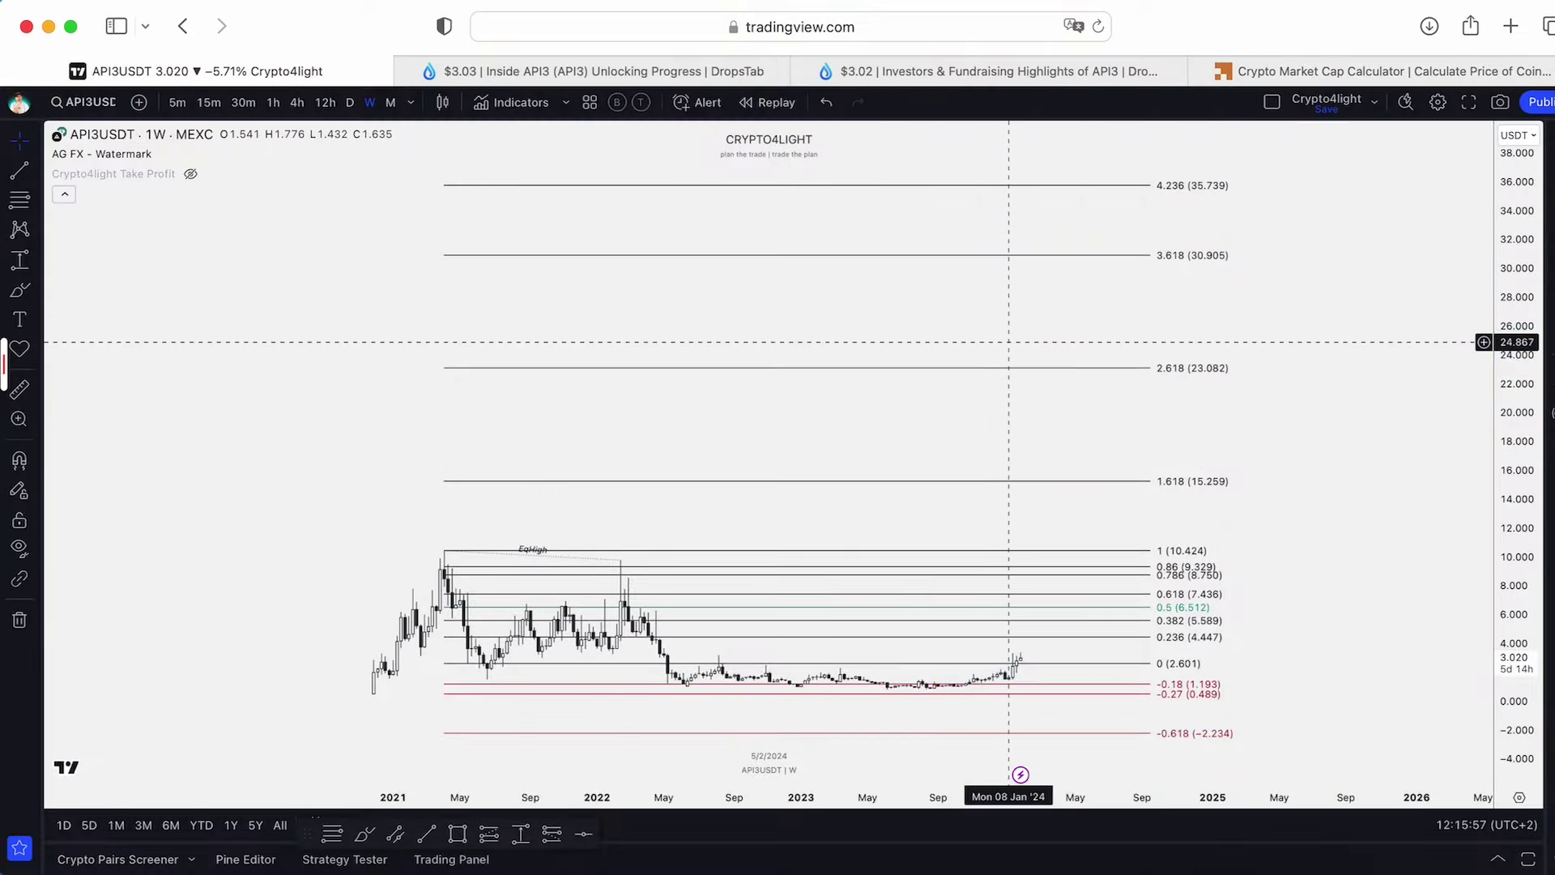
pyautogui.moveTo(1009, 358); pyautogui.dragTo(997, 278)
pyautogui.moveTo(1535, 626); pyautogui.dragTo(1531, 366)
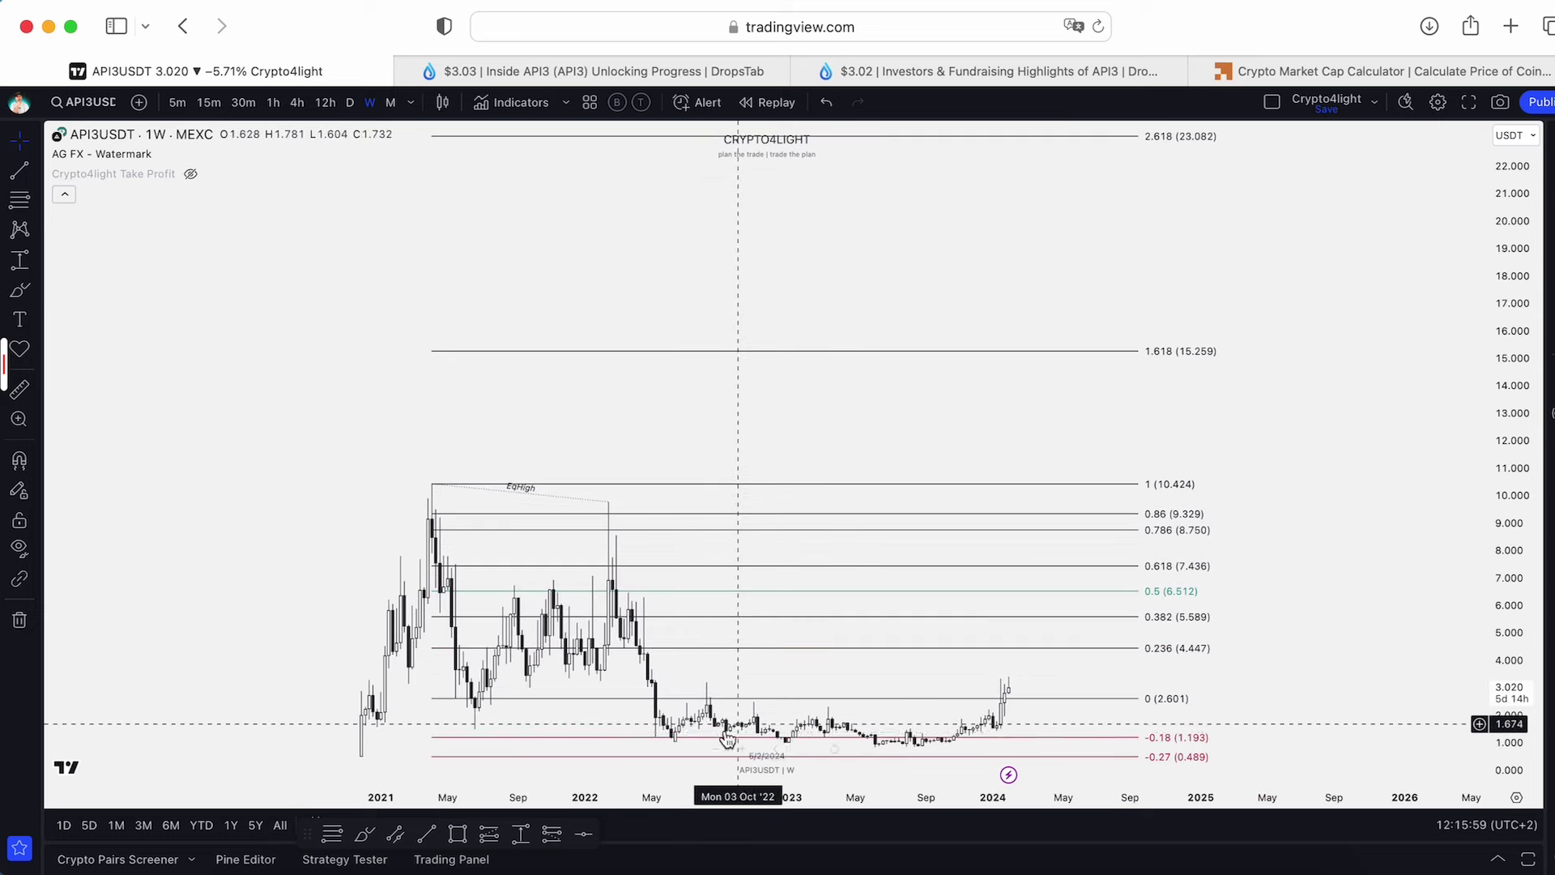
pyautogui.moveTo(829, 666); pyautogui.dragTo(802, 539)
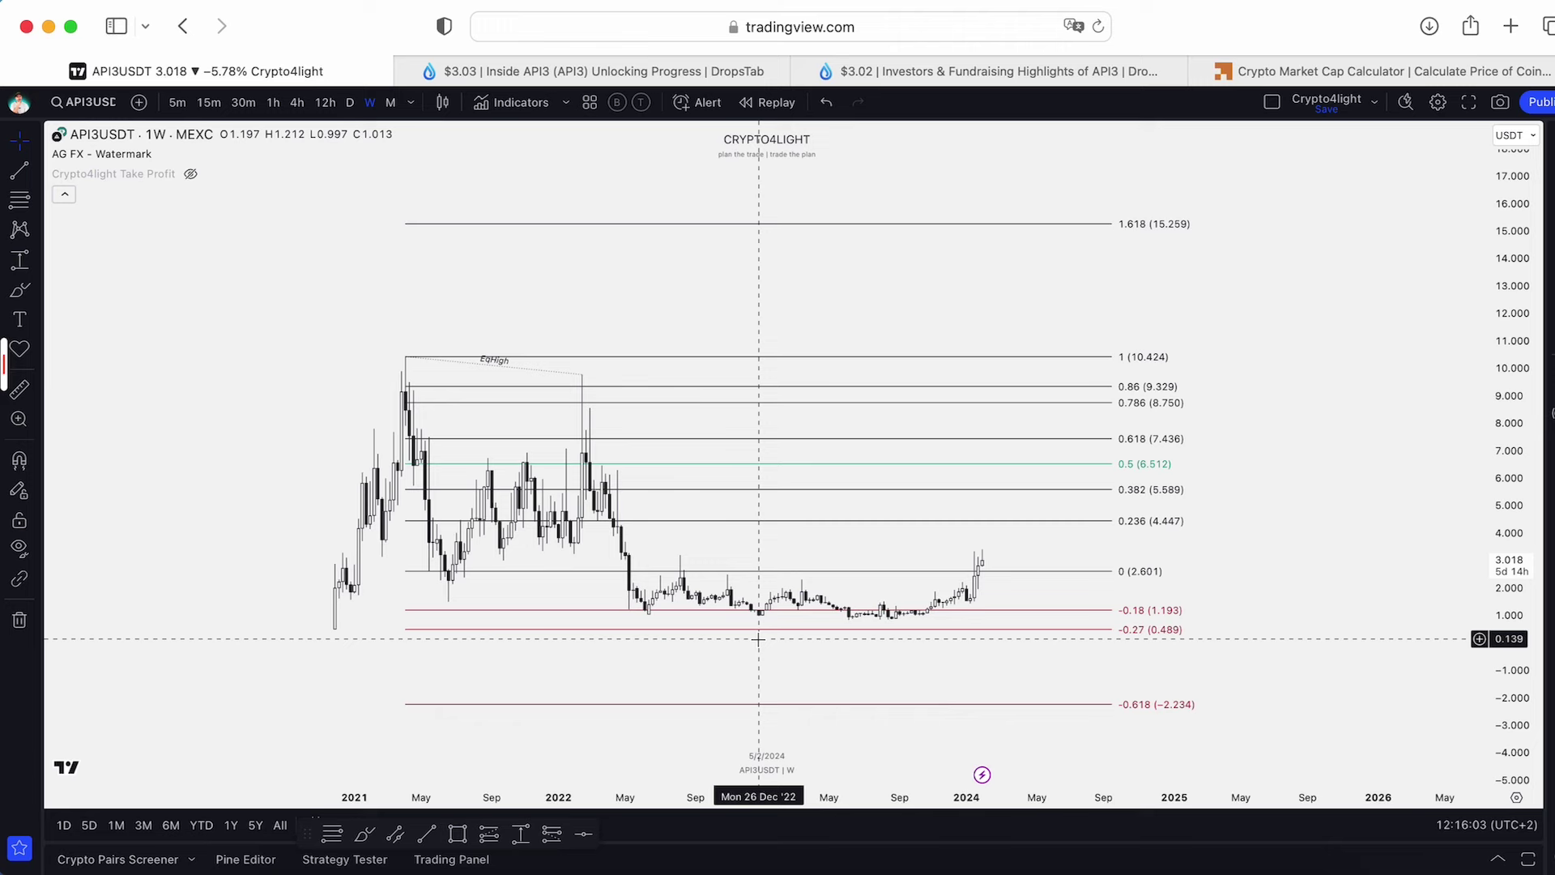
pyautogui.scroll(1, 770, 635)
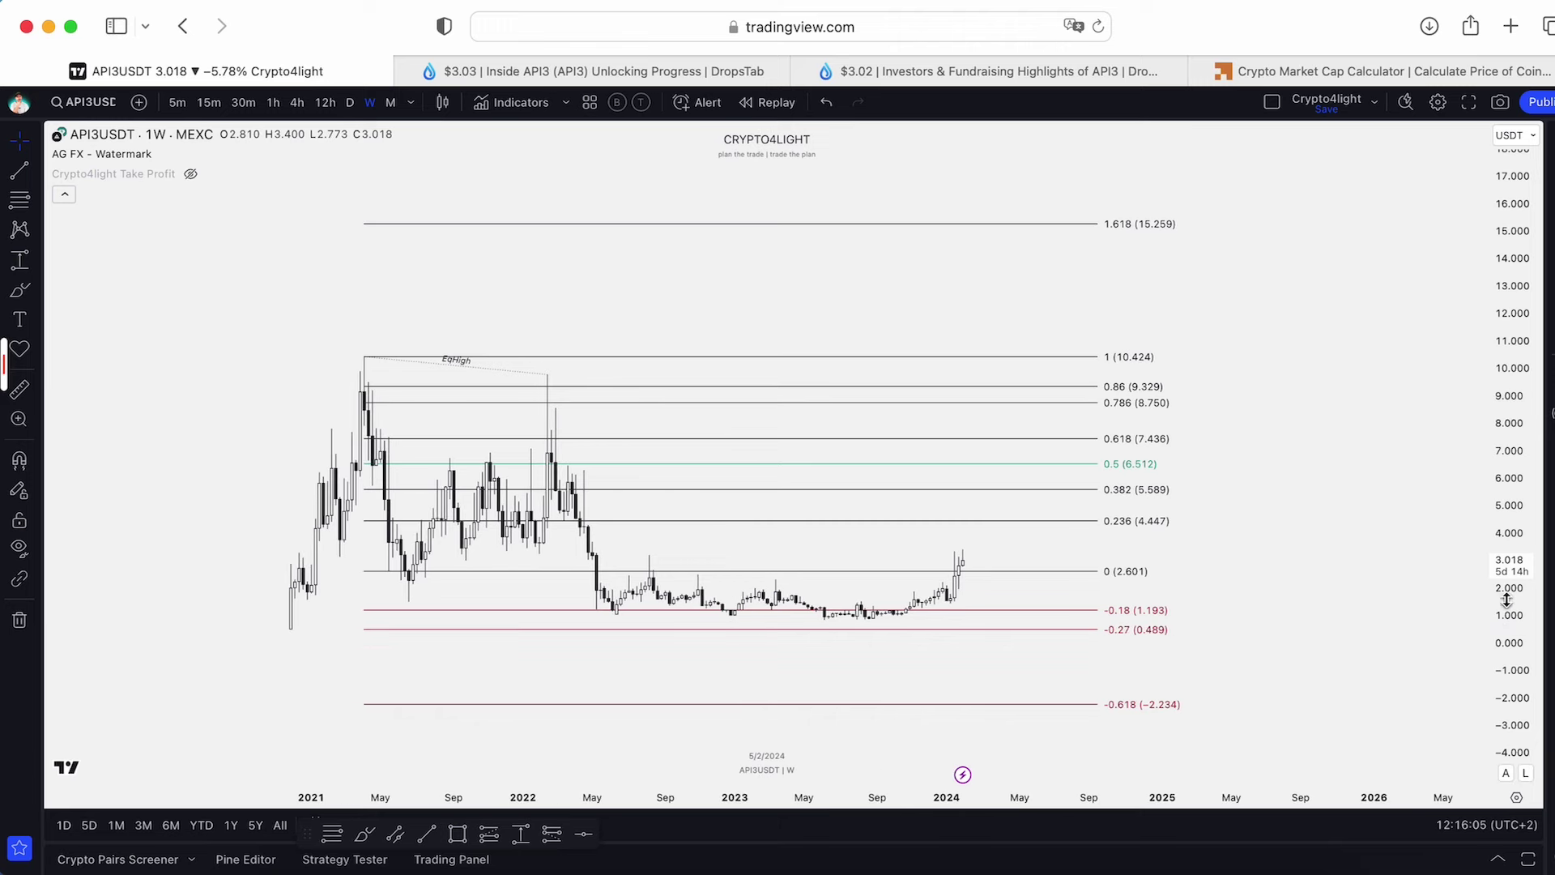
pyautogui.moveTo(1507, 626); pyautogui.dragTo(1493, 426)
pyautogui.moveTo(1421, 519); pyautogui.dragTo(1524, 509)
pyautogui.moveTo(1424, 393); pyautogui.dragTo(1433, 445)
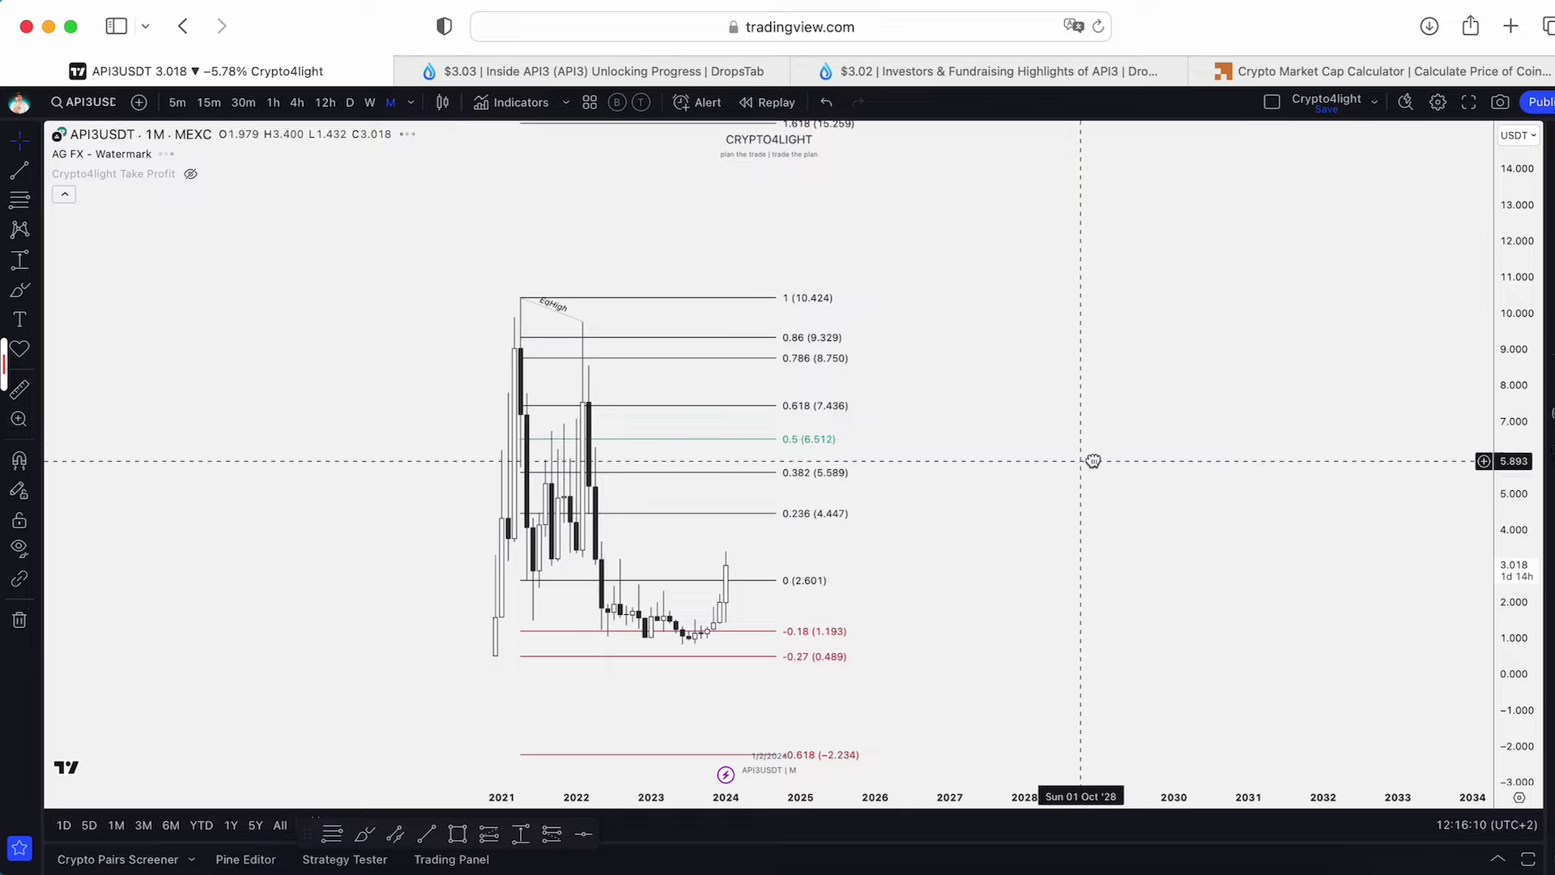
pyautogui.scroll(3, 1174, 457)
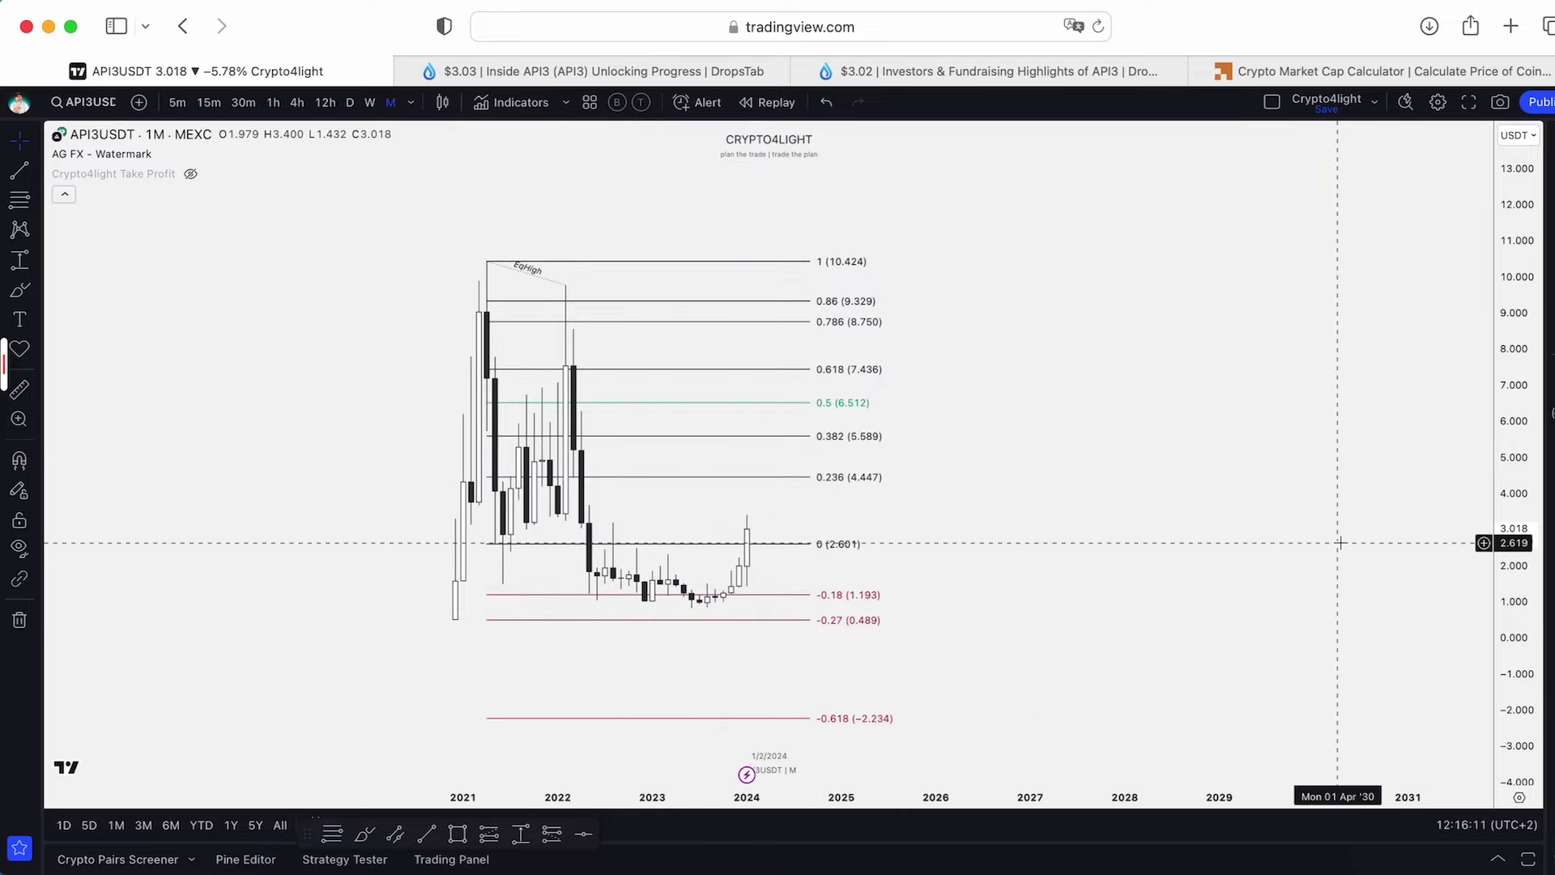
# Draw a rectangle over the 3.673–4.427 gap on the monthly chart, spanning March 2022 to May 2027.
pyautogui.moveTo(1498, 620); pyautogui.dragTo(1380, 251)
pyautogui.moveTo(1150, 474); pyautogui.dragTo(1222, 289)
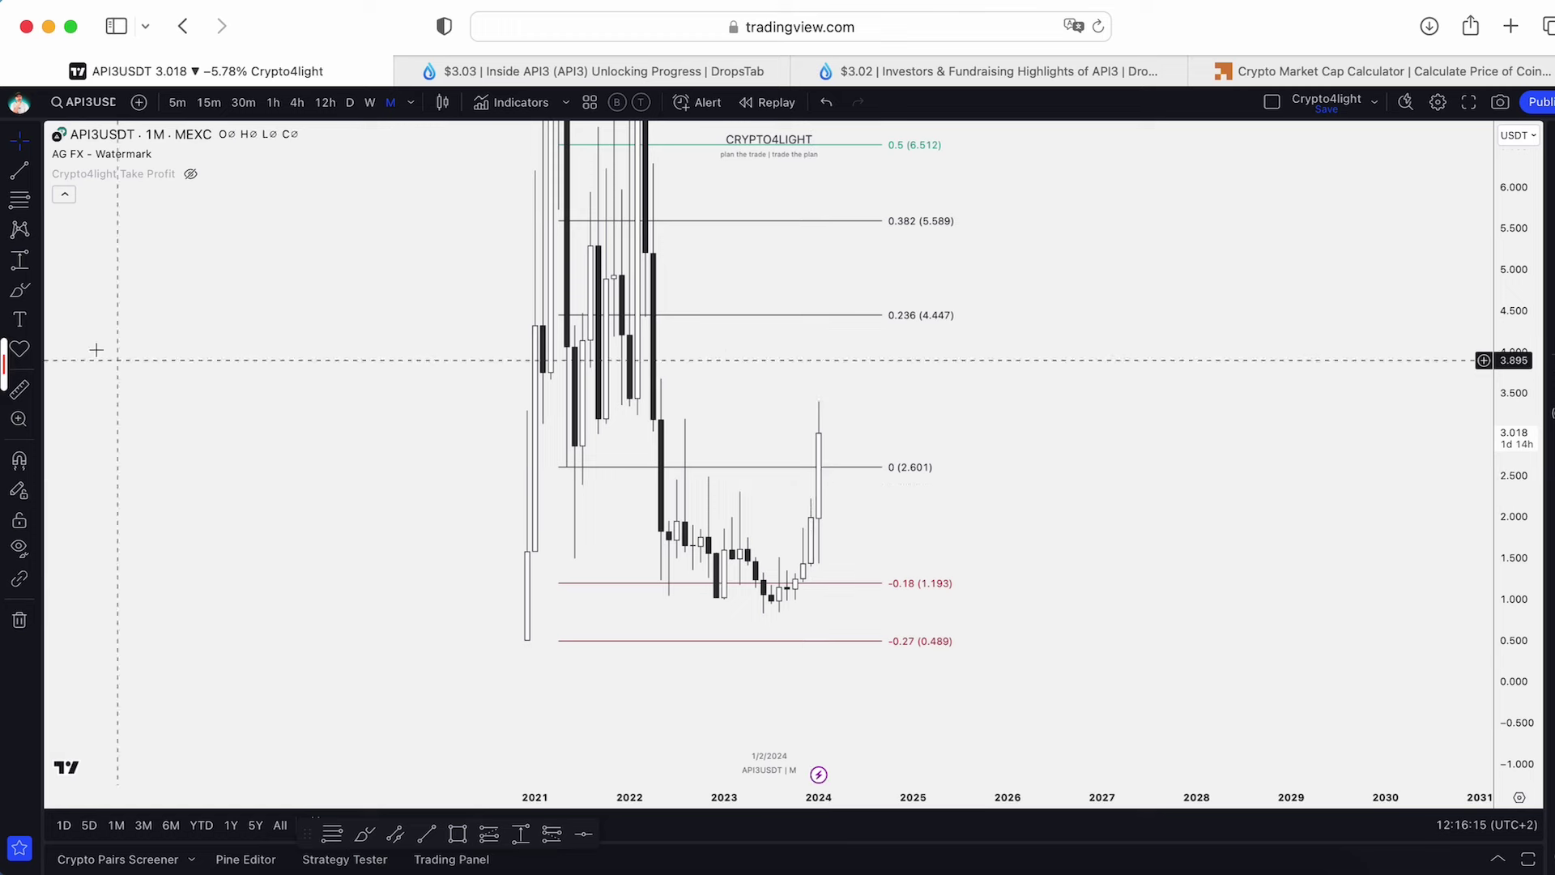
pyautogui.click(460, 837)
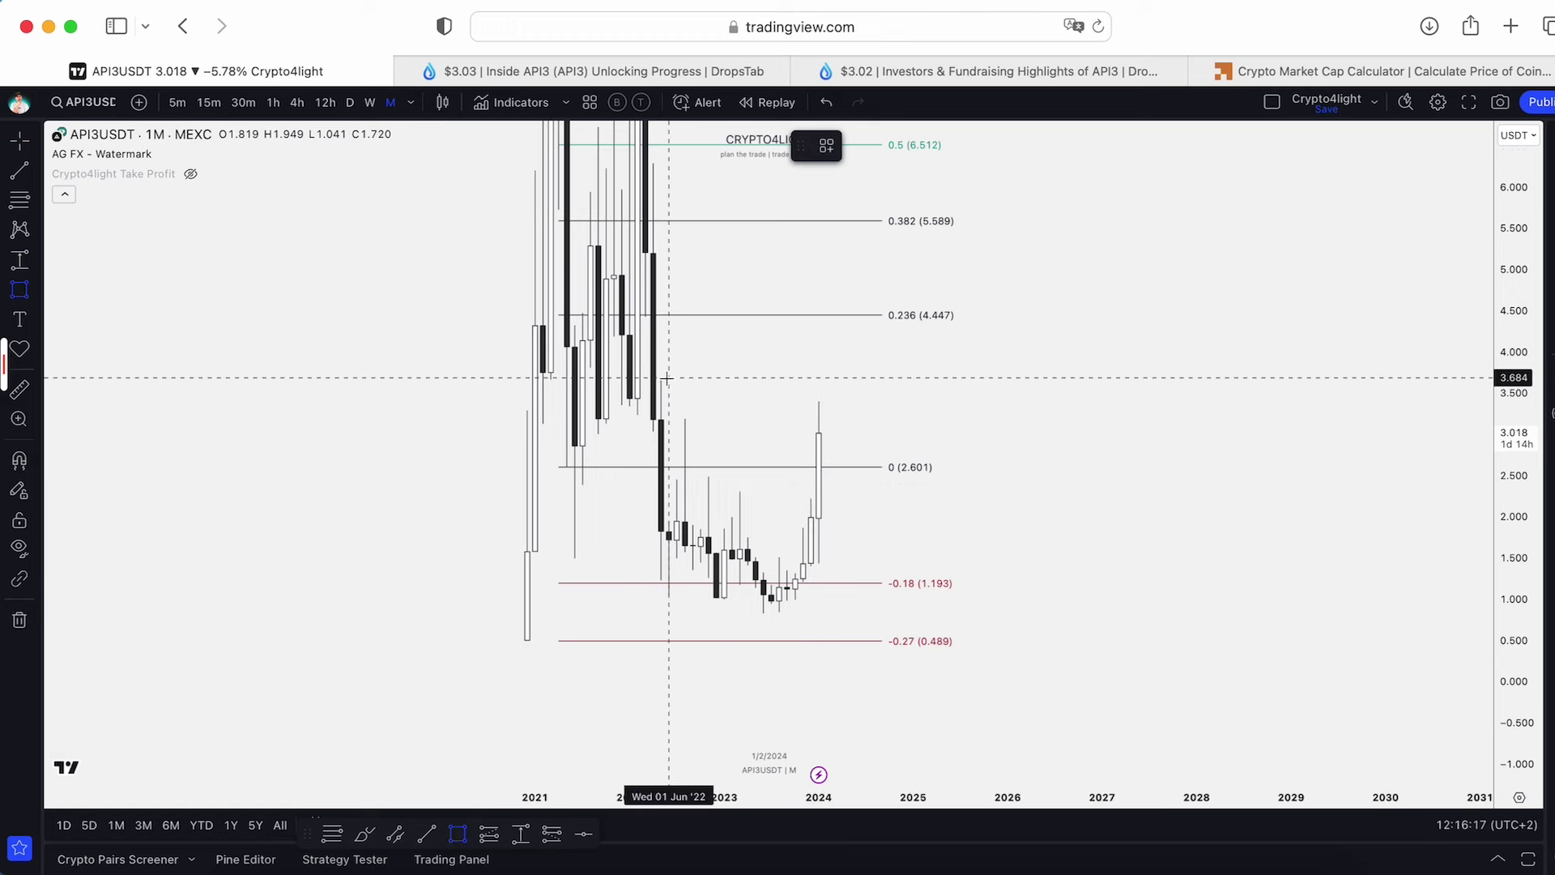
pyautogui.moveTo(657, 378)
pyautogui.mouseDown()
pyautogui.moveTo(660, 316)
pyautogui.moveTo(1132, 343)
pyautogui.mouseUp()
pyautogui.moveTo(1163, 253); pyautogui.dragTo(1197, 373)
pyautogui.moveTo(1501, 321); pyautogui.dragTo(1502, 514)
pyautogui.moveTo(1399, 399); pyautogui.dragTo(1394, 445)
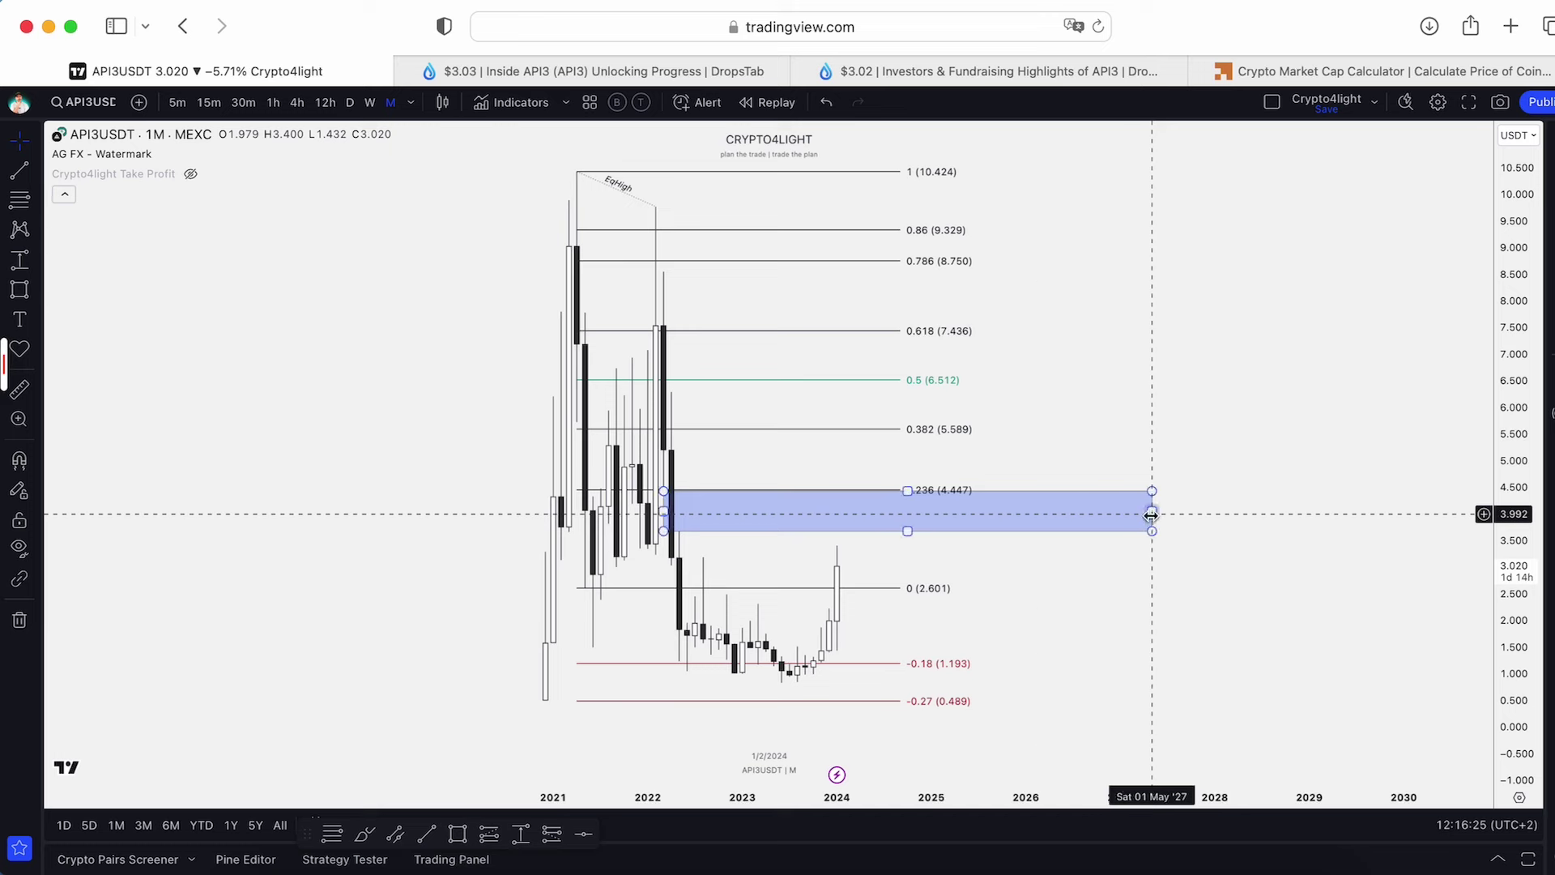
# Apply the M-fvg template to the blue box and reframe the monthly chart around it.
pyautogui.click(1151, 513)
pyautogui.click(829, 148)
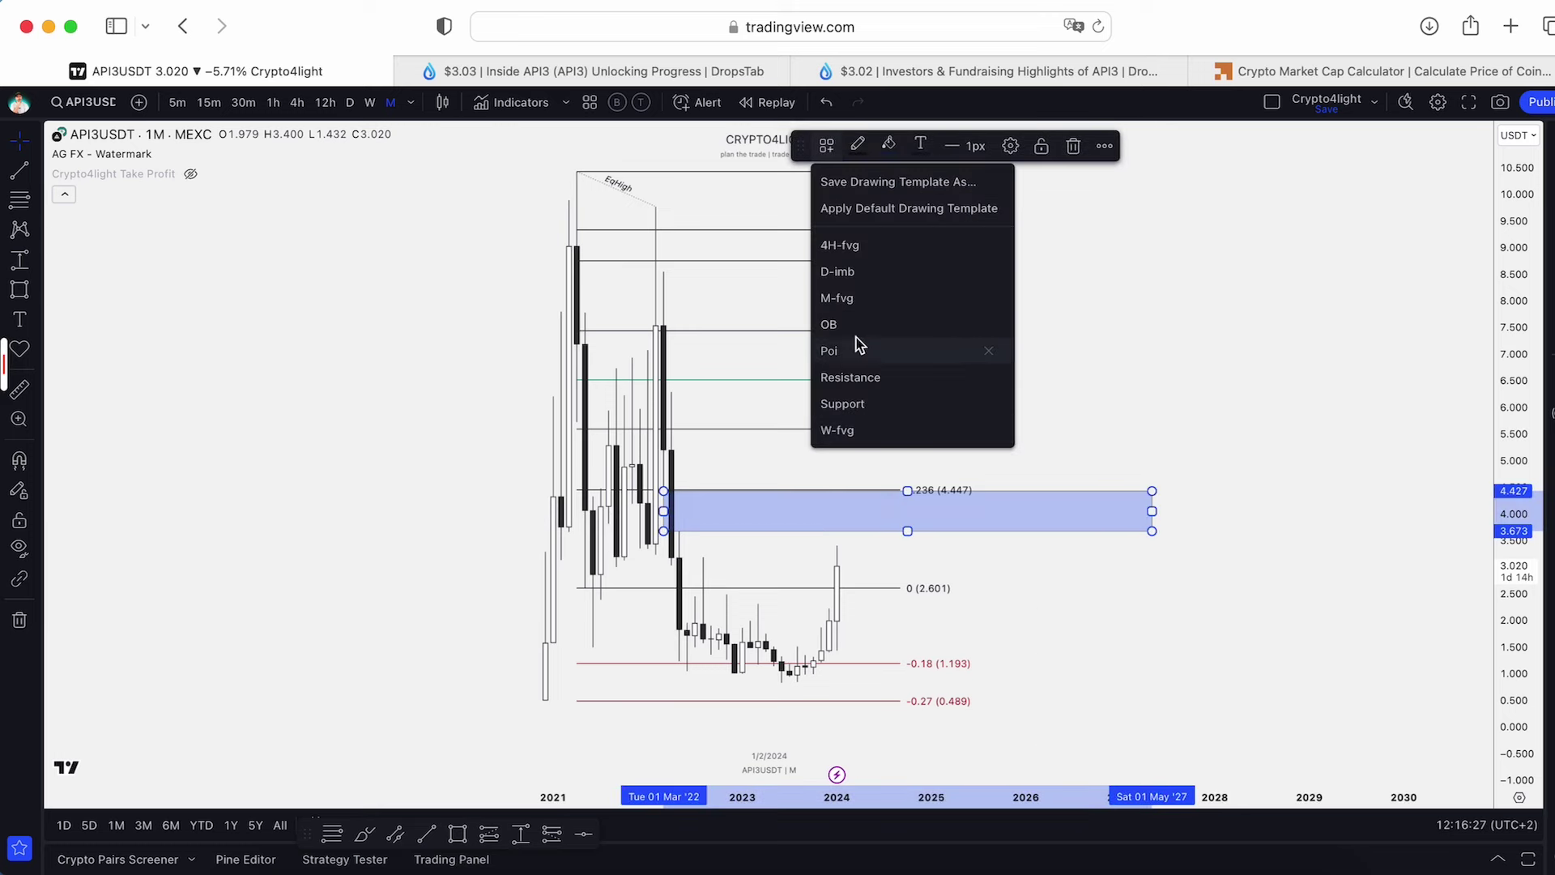
pyautogui.click(858, 298)
pyautogui.moveTo(1139, 384); pyautogui.dragTo(1249, 350)
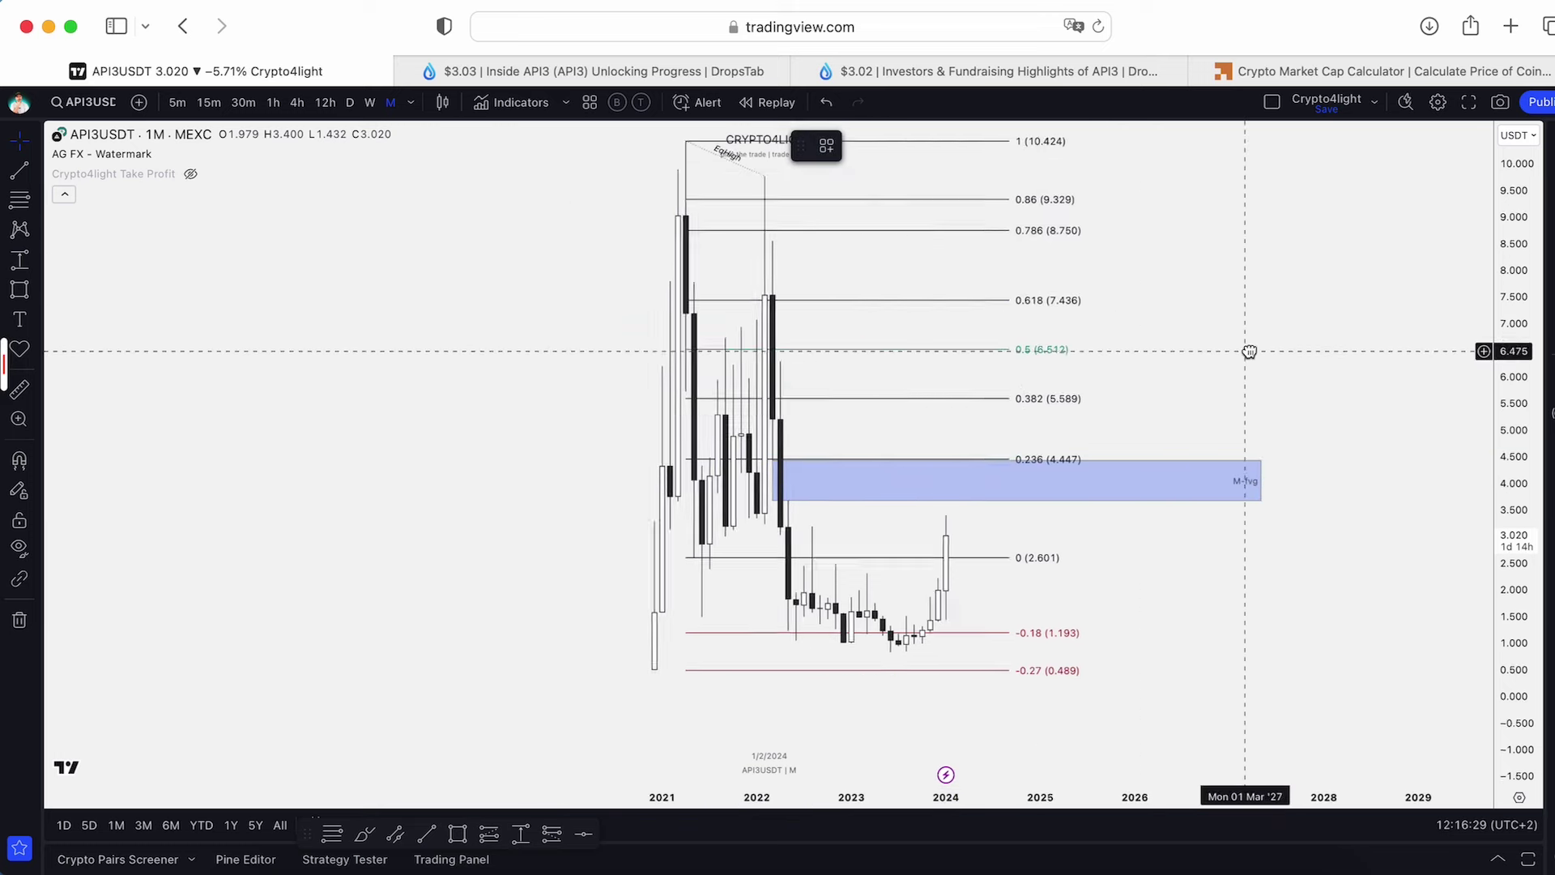
pyautogui.scroll(3, 1249, 353)
pyautogui.moveTo(1513, 615); pyautogui.dragTo(1513, 519)
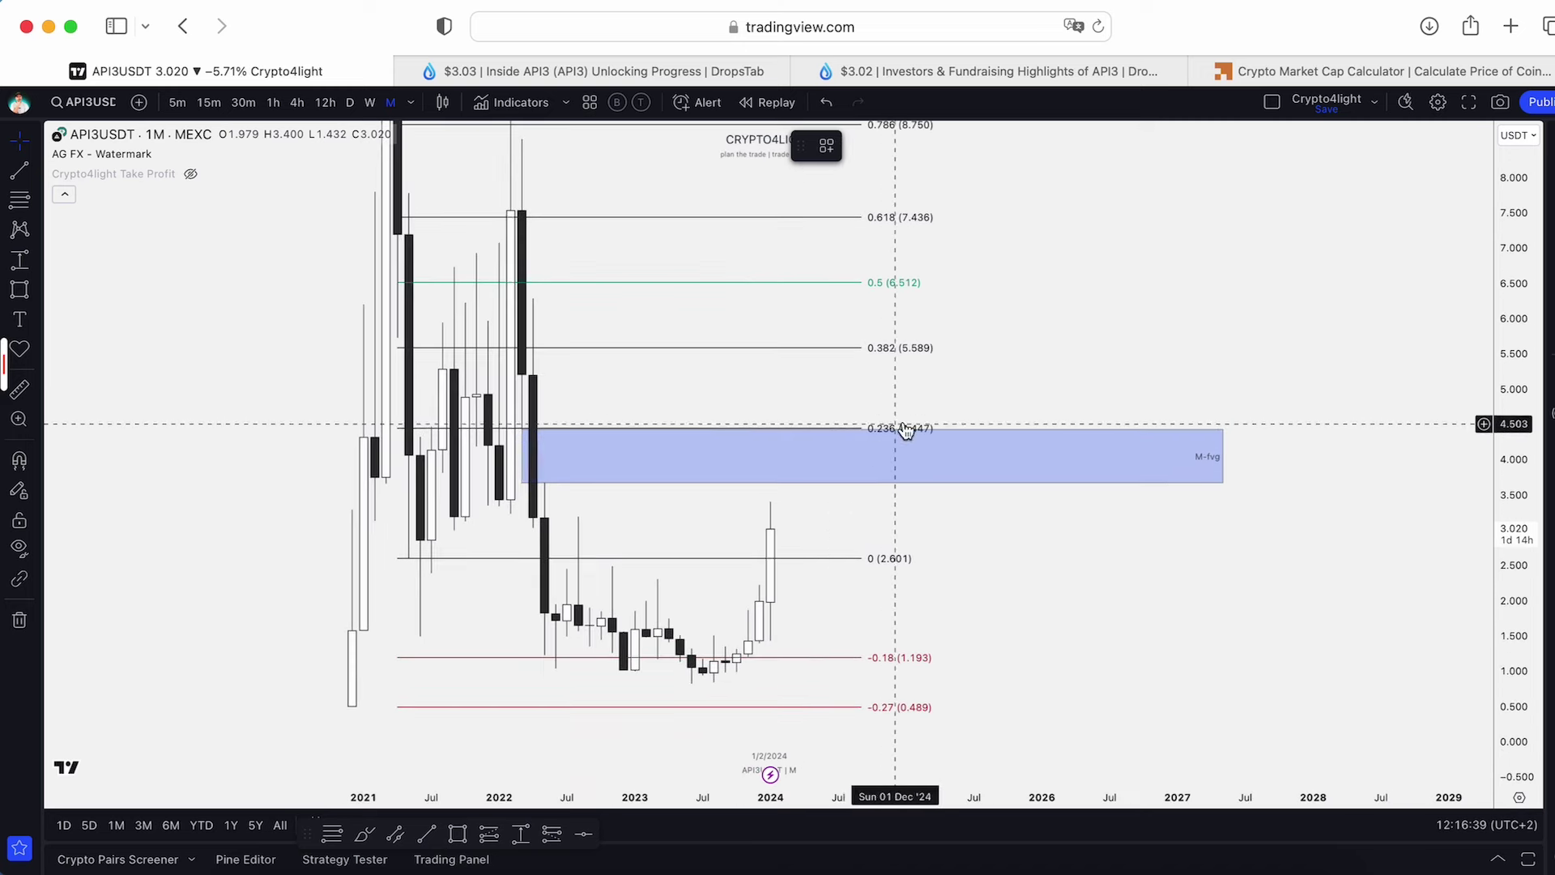
pyautogui.scroll(1, 905, 430)
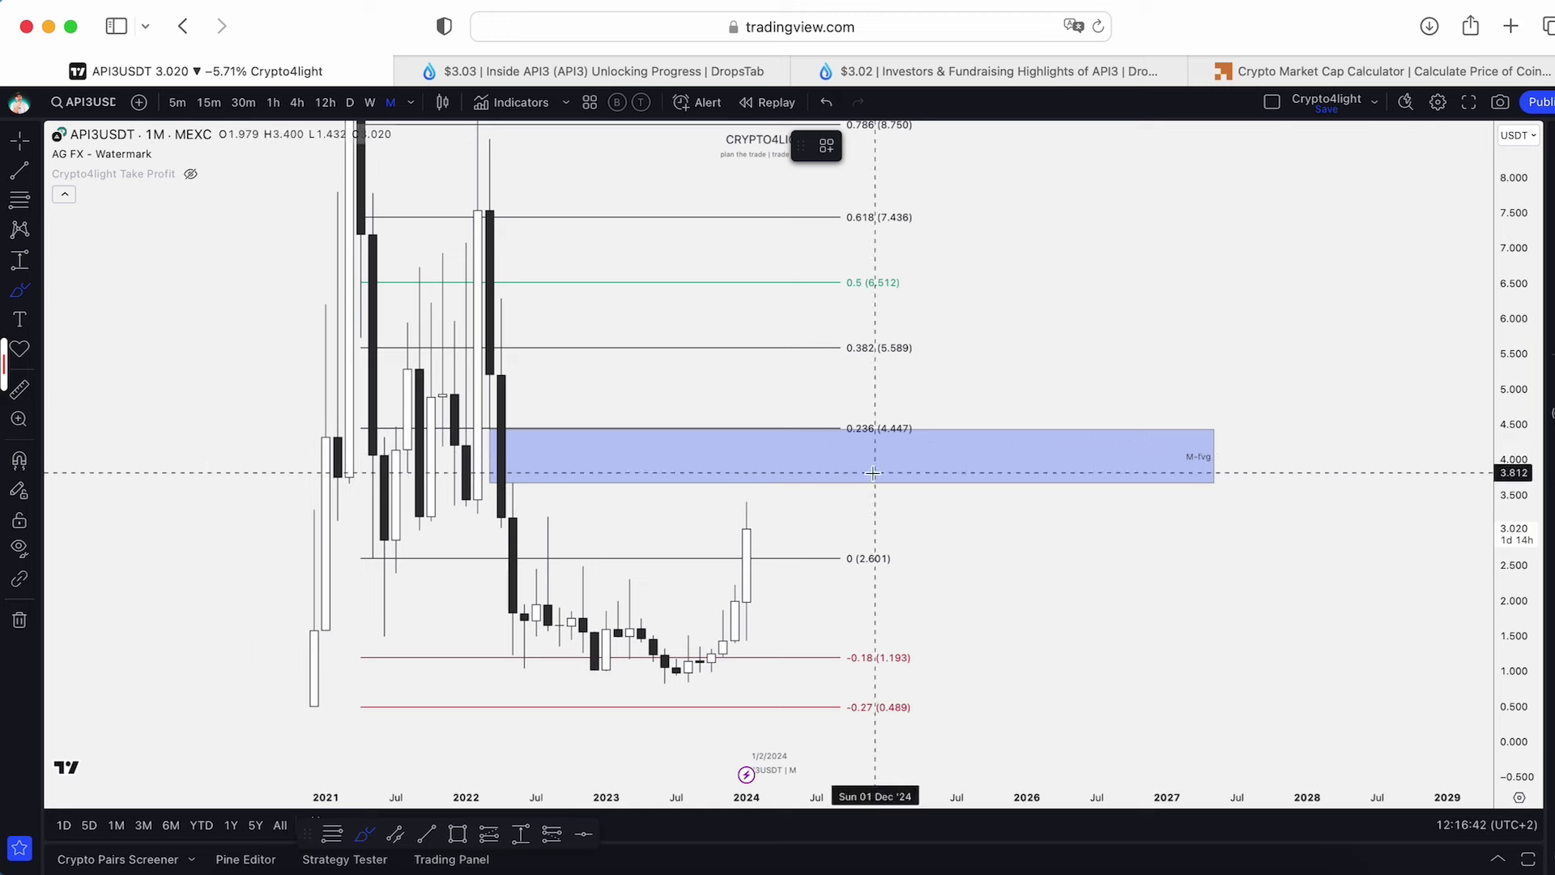
# Brush several trial projected price paths, undoing each discarded attempt.
pyautogui.moveTo(746, 533); pyautogui.dragTo(782, 484)
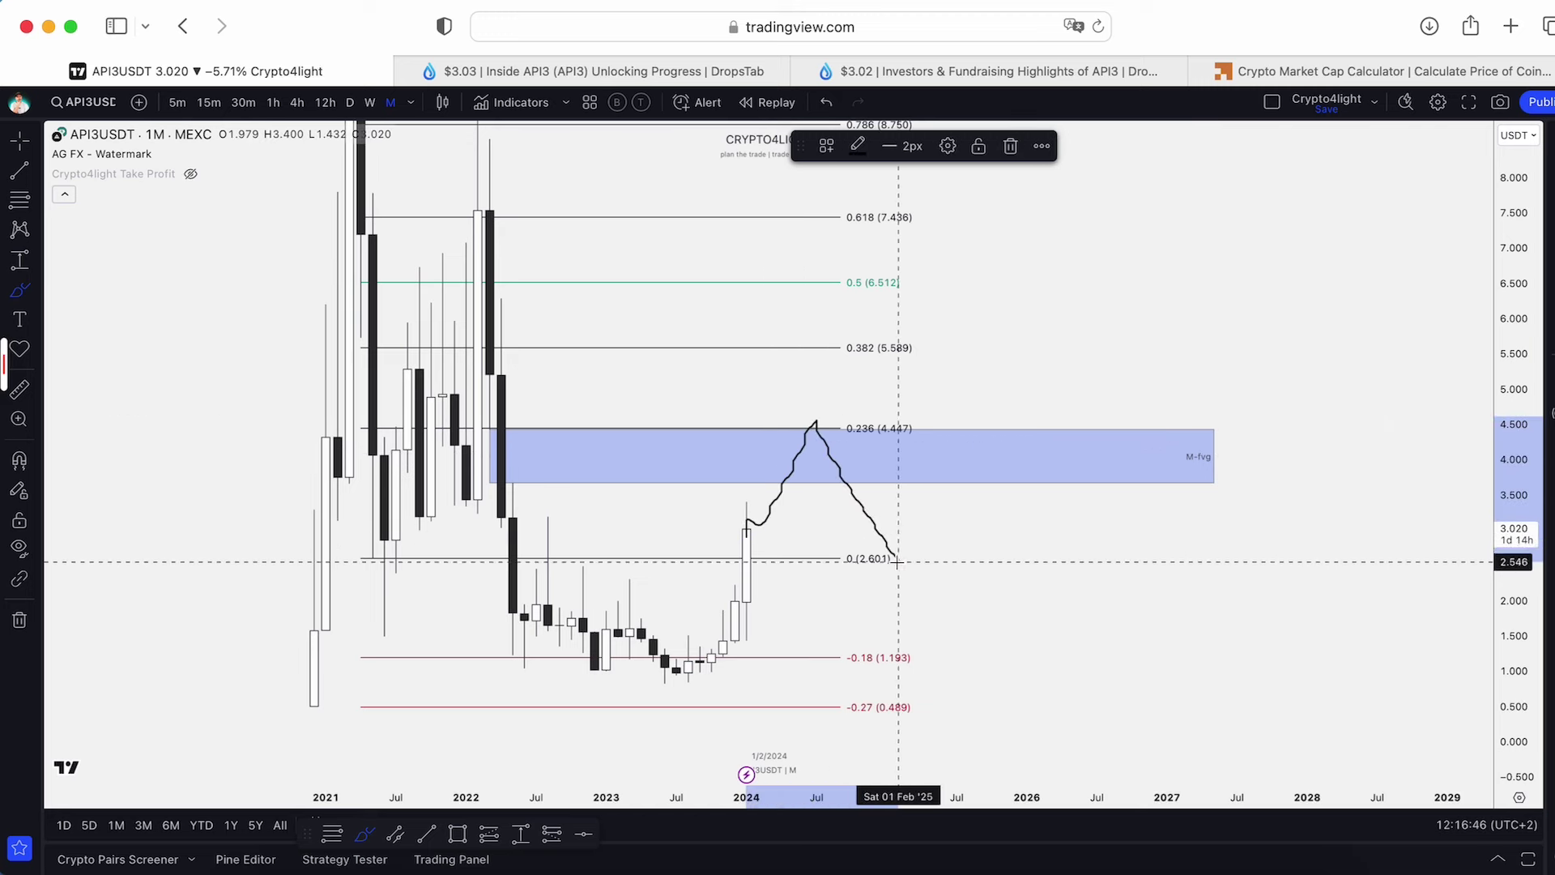
pyautogui.moveTo(954, 553); pyautogui.dragTo(930, 577)
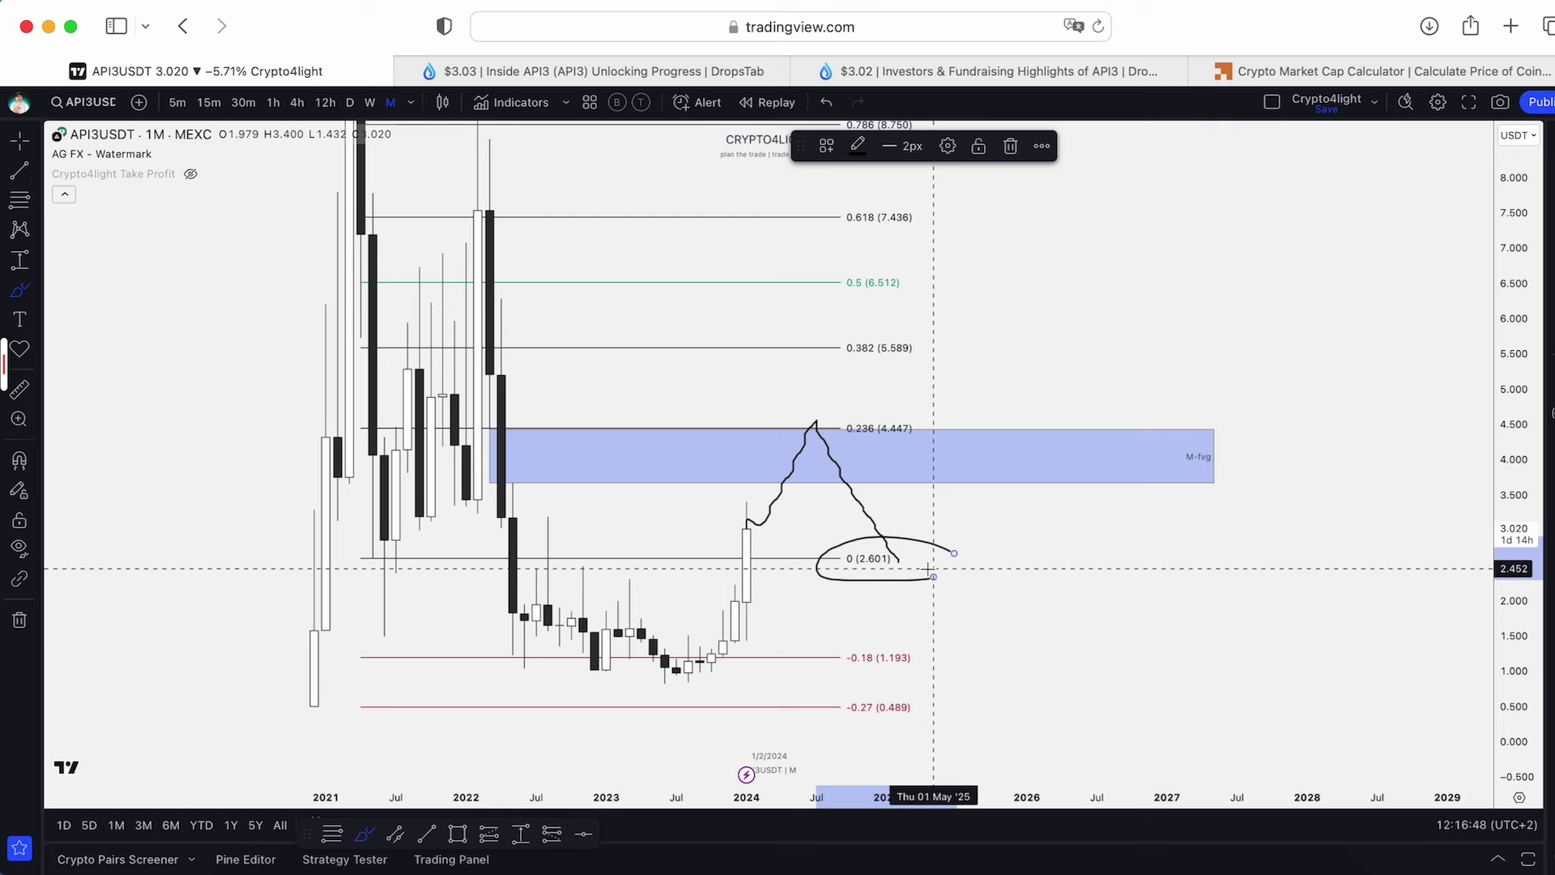
pyautogui.click(838, 103)
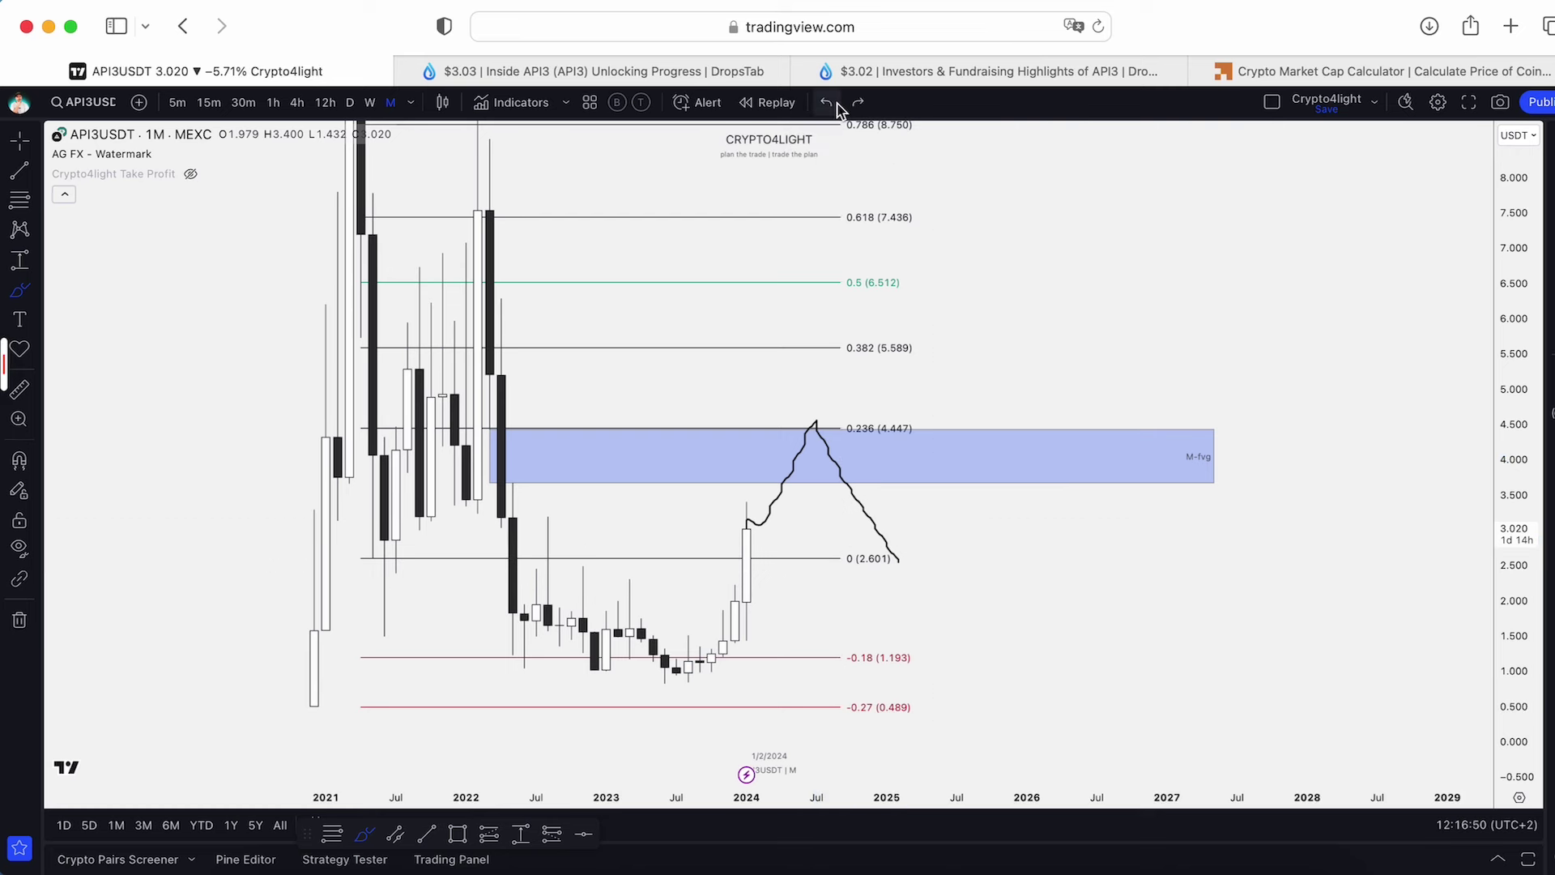
pyautogui.press('super+z')
pyautogui.moveTo(746, 532)
pyautogui.mouseDown()
pyautogui.moveTo(781, 421)
pyautogui.moveTo(910, 437)
pyautogui.moveTo(1025, 199)
pyautogui.mouseUp()
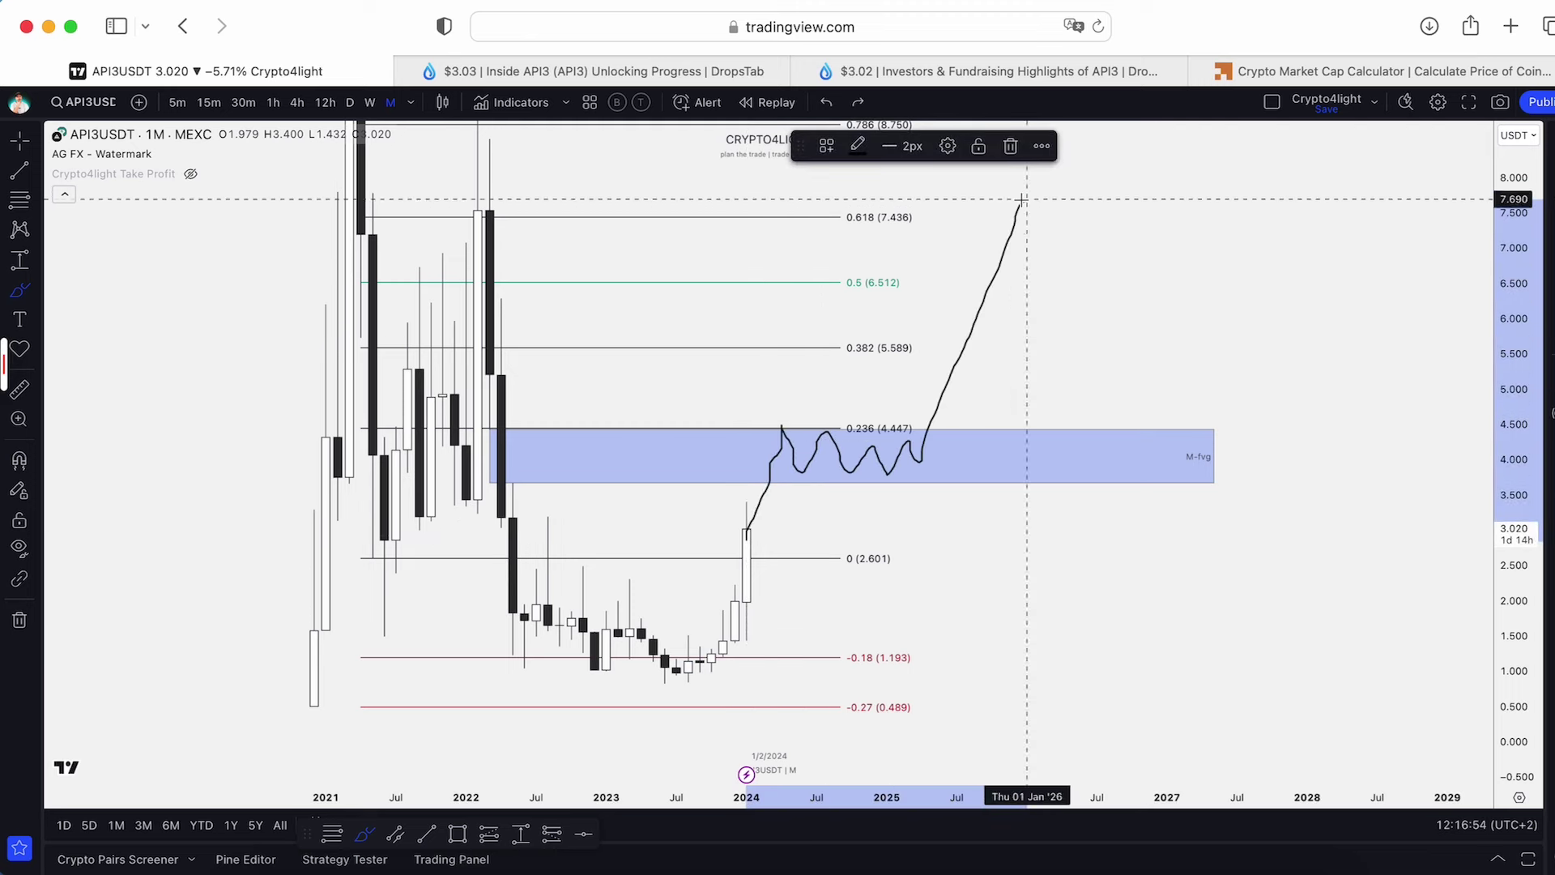
pyautogui.click(829, 105)
pyautogui.moveTo(677, 679)
pyautogui.mouseDown()
pyautogui.moveTo(766, 450)
pyautogui.moveTo(810, 482)
pyautogui.moveTo(925, 441)
pyautogui.moveTo(980, 206)
pyautogui.mouseUp()
pyautogui.click(826, 104)
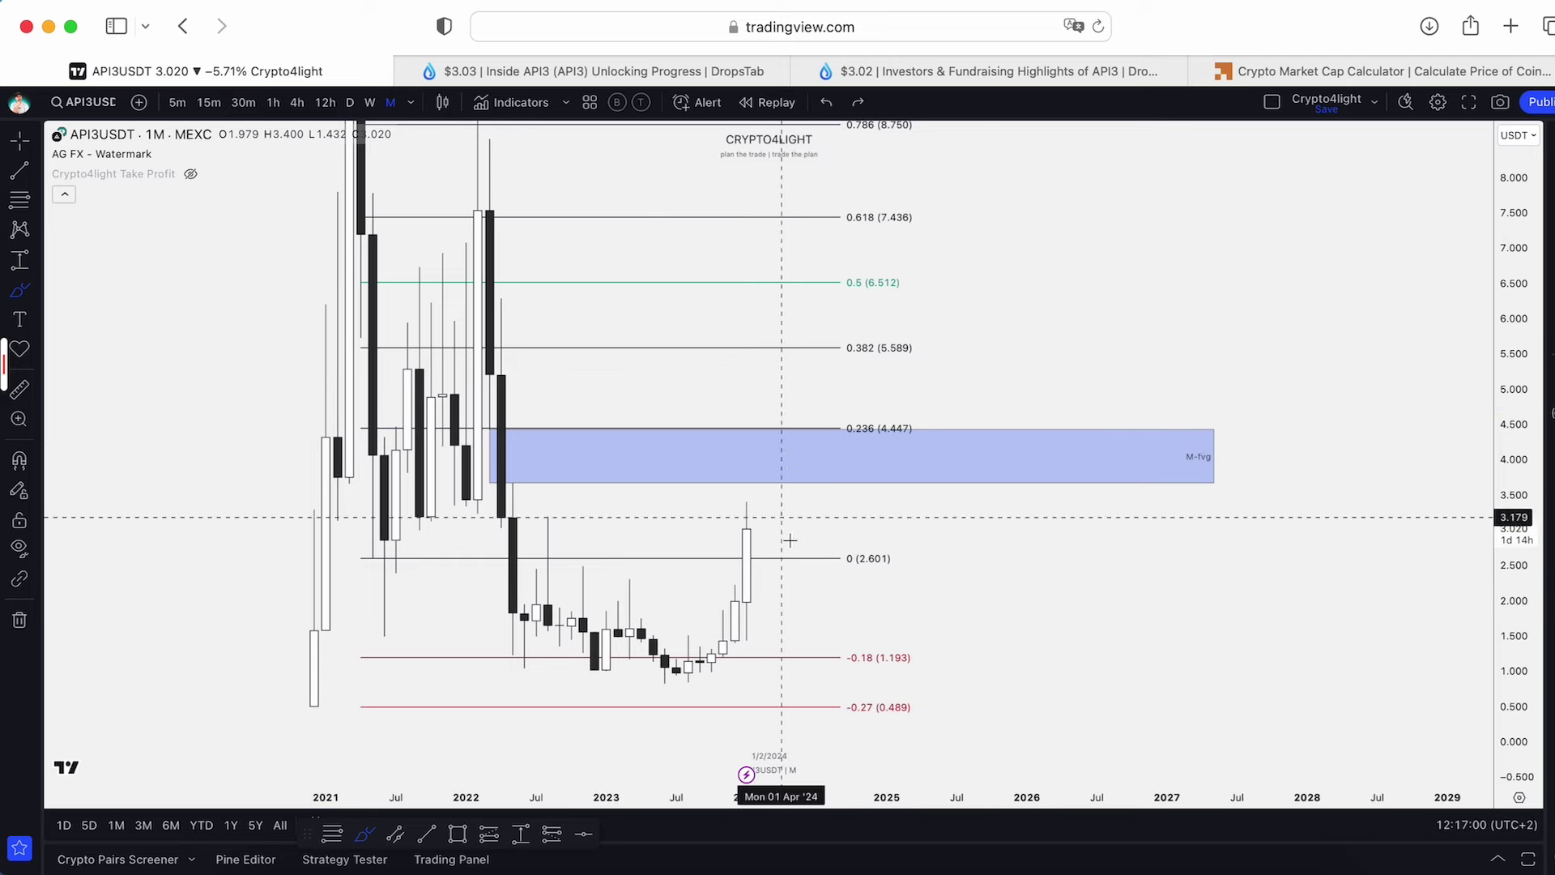
# Brush a path through the 2023 lows peaking inside M-fvg and falling back to 2.601.
pyautogui.moveTo(490, 514)
pyautogui.mouseDown()
pyautogui.moveTo(721, 559)
pyautogui.moveTo(752, 432)
pyautogui.moveTo(823, 549)
pyautogui.mouseUp()
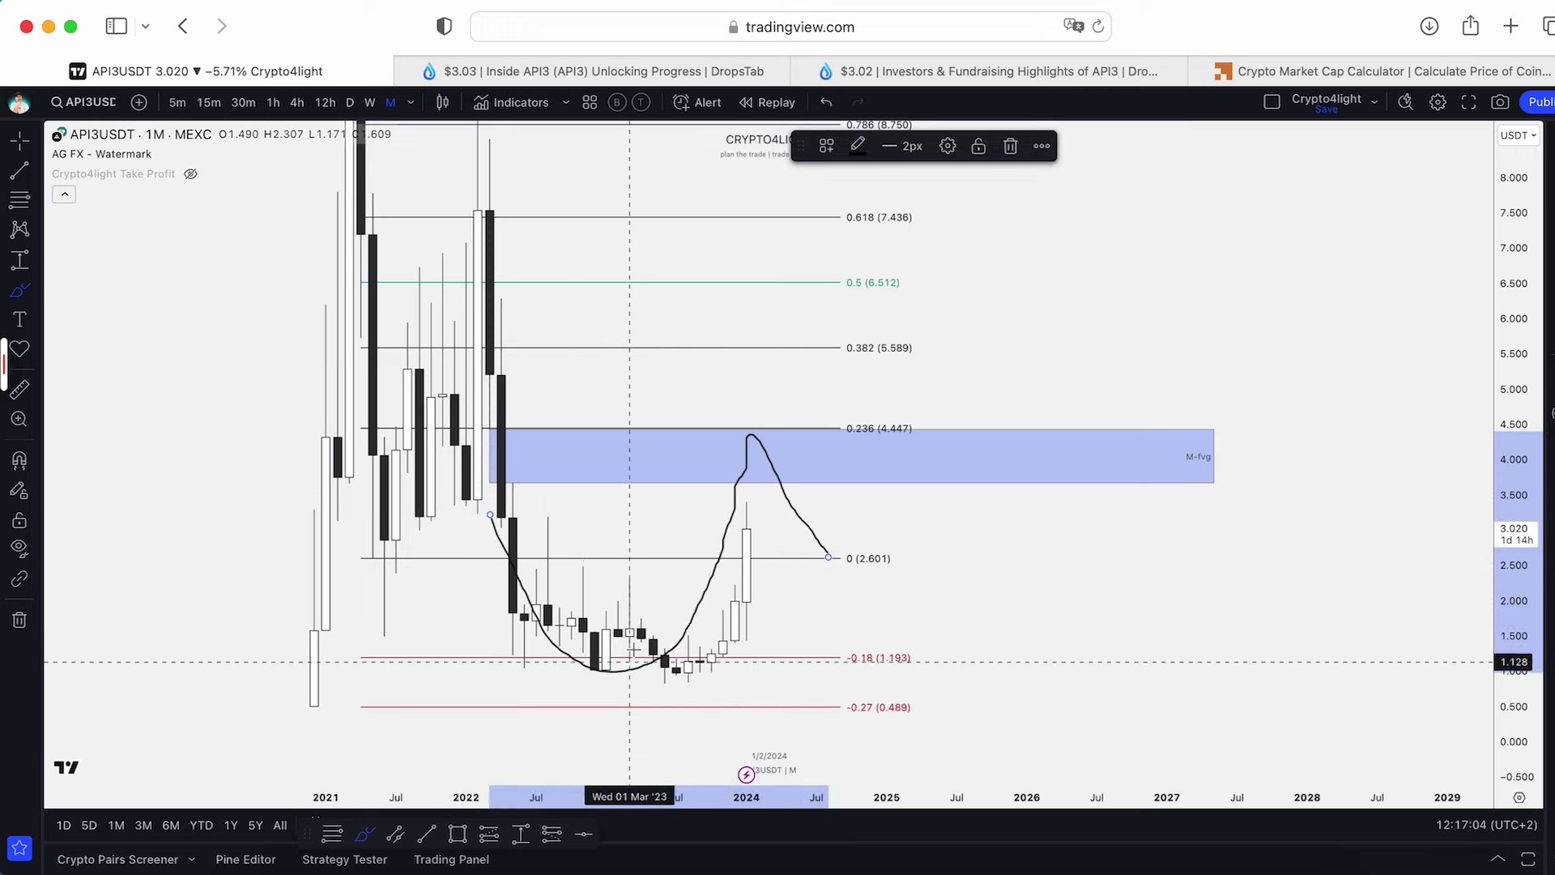
pyautogui.moveTo(1507, 262); pyautogui.dragTo(1508, 316)
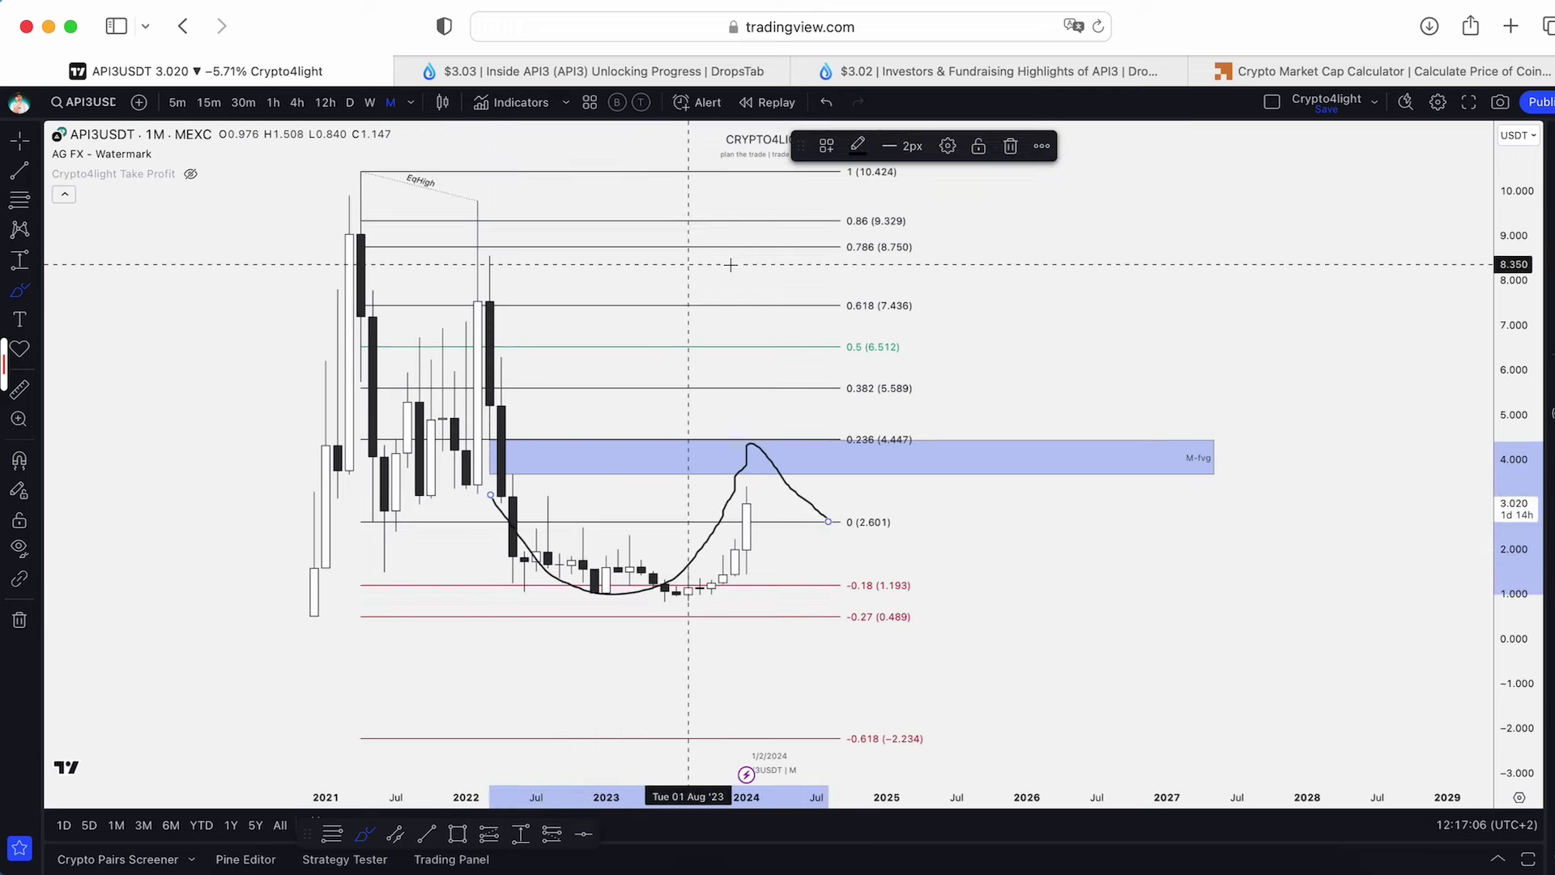
pyautogui.moveTo(943, 287); pyautogui.dragTo(956, 301)
pyautogui.click(838, 103)
pyautogui.click(838, 104)
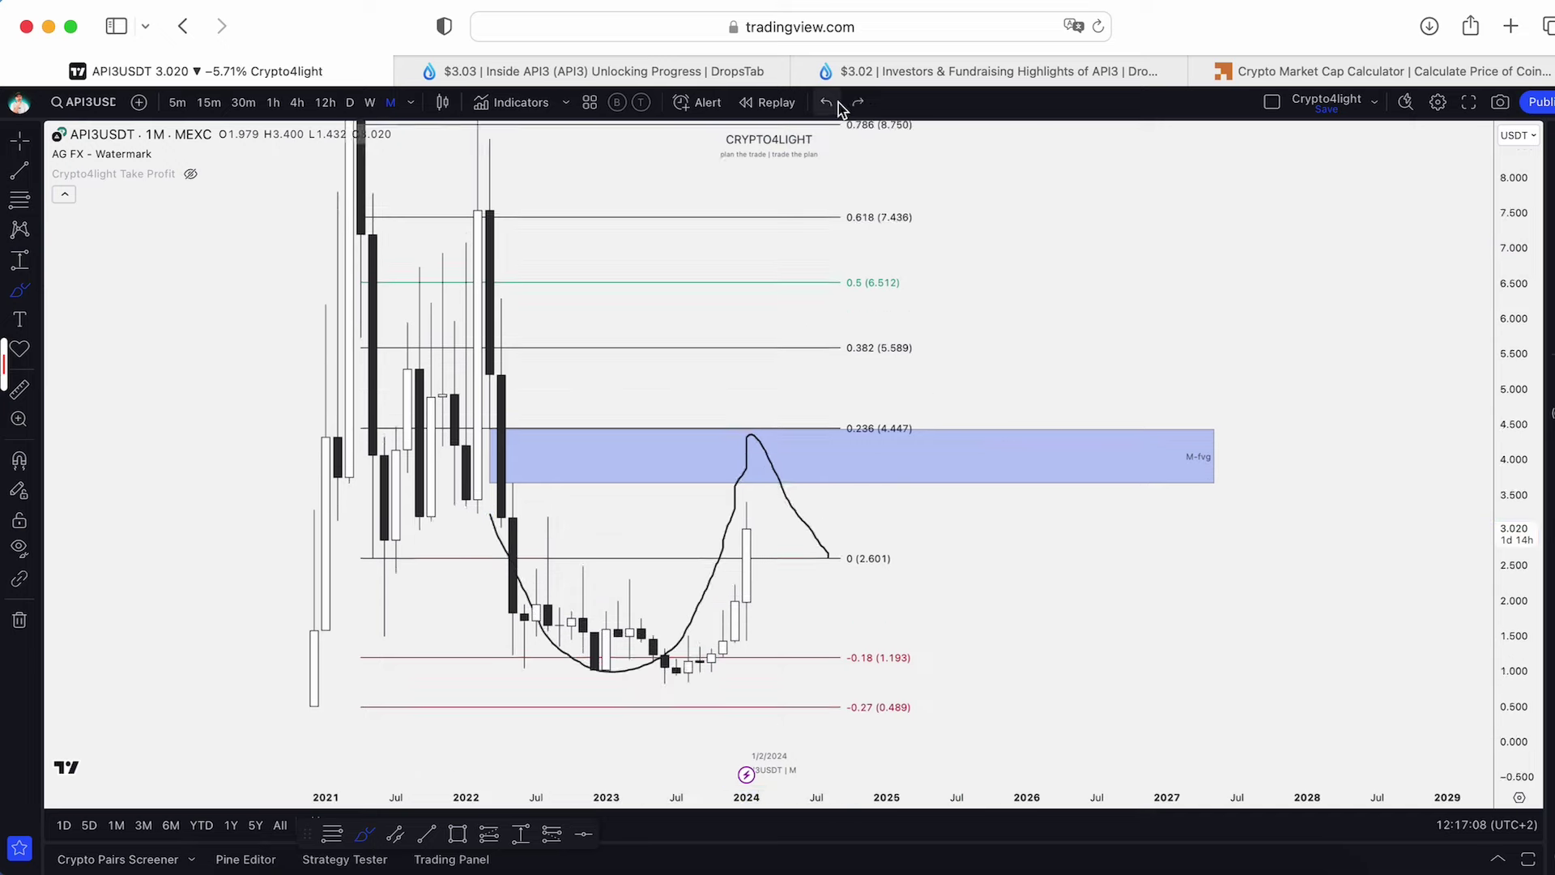
pyautogui.scroll(-3, 1214, 347)
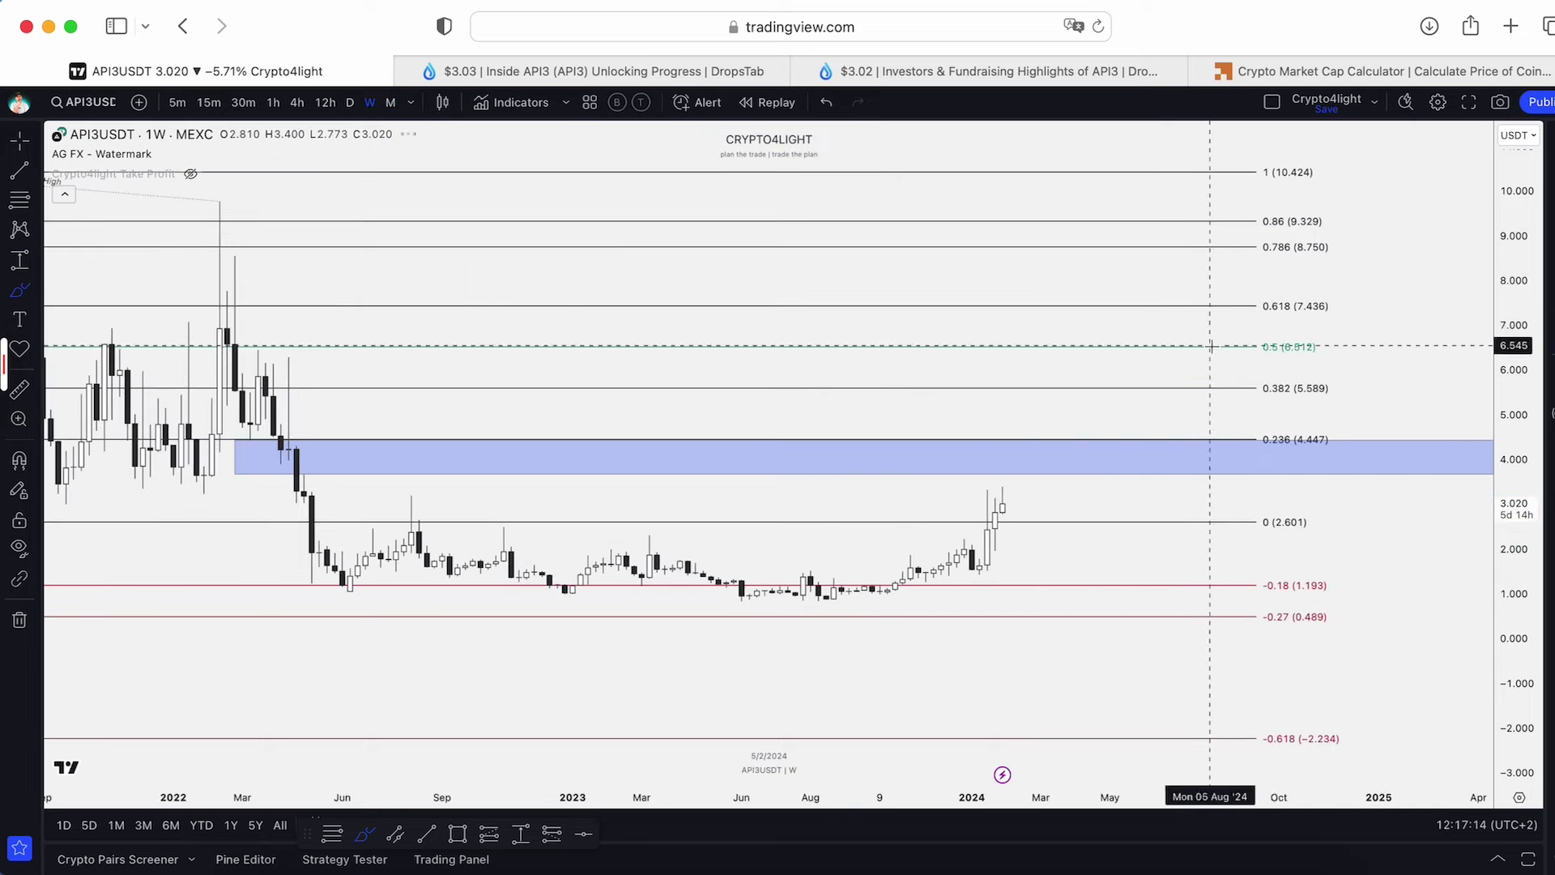
pyautogui.scroll(-4, 1283, 300)
# Add the Crypto4light ADZ and Crypto4light Direction indicators to the weekly API3USDT chart.
pyautogui.moveTo(1511, 302); pyautogui.dragTo(1511, 356)
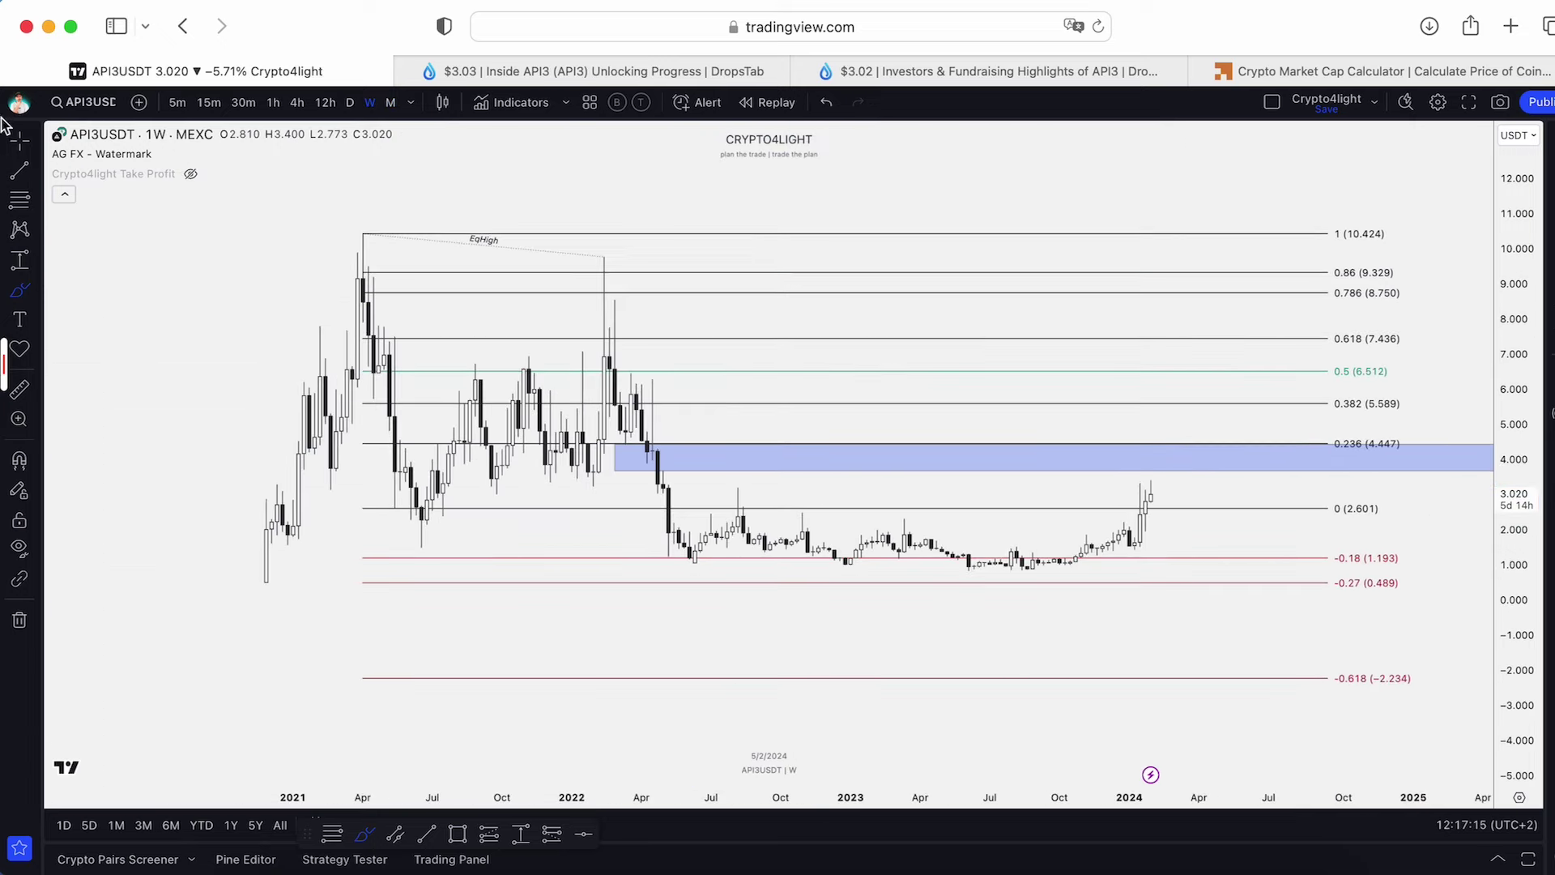
pyautogui.moveTo(234, 340); pyautogui.dragTo(248, 410)
pyautogui.scroll(-2, 819, 271)
pyautogui.moveTo(891, 266); pyautogui.dragTo(643, 272)
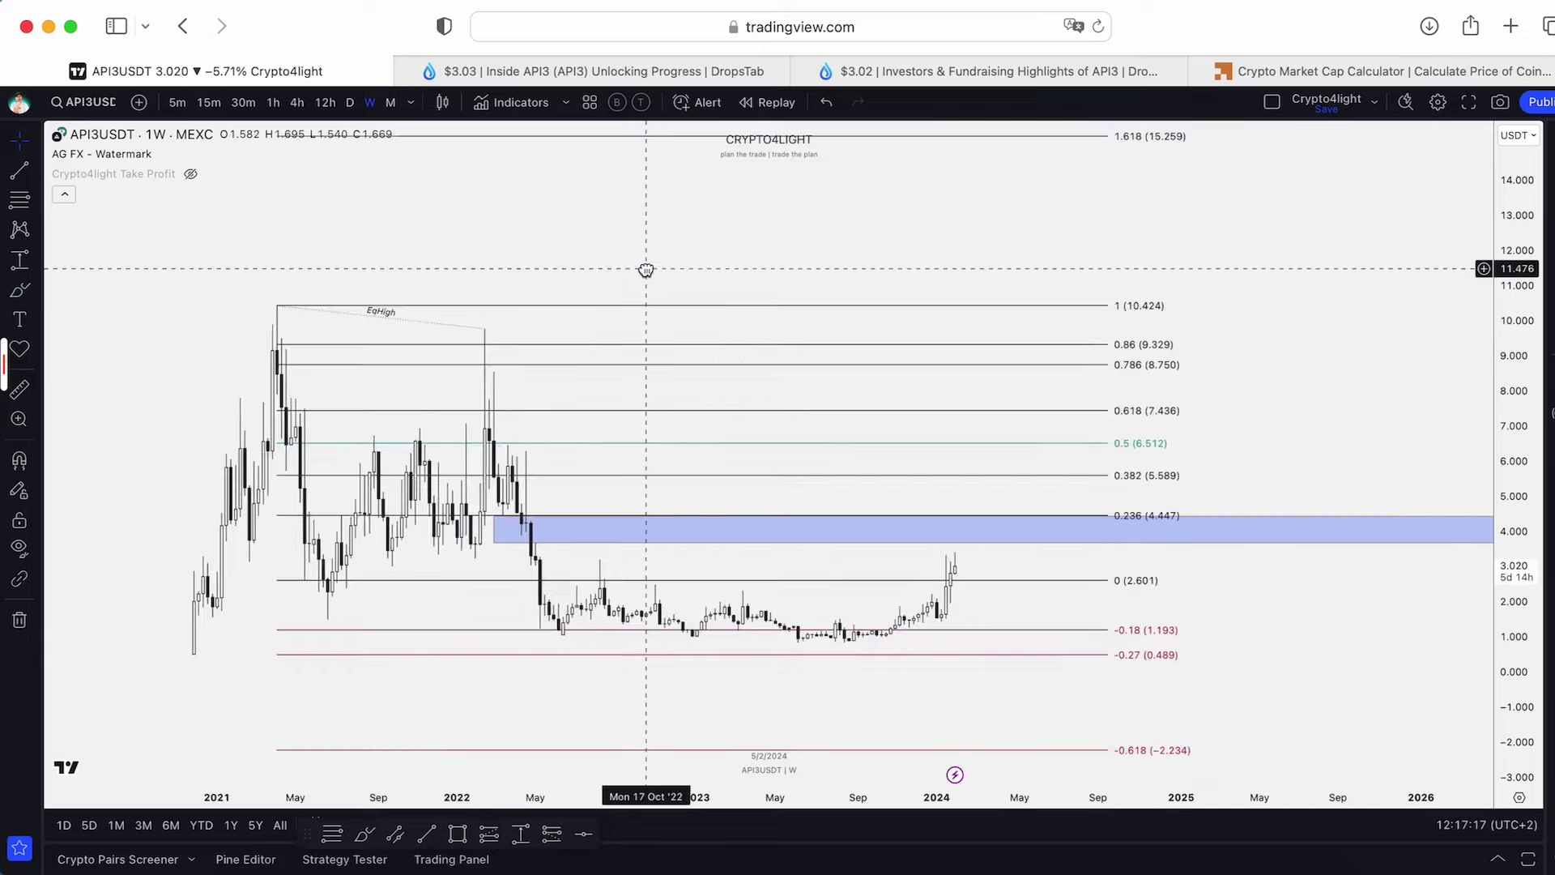
pyautogui.click(521, 104)
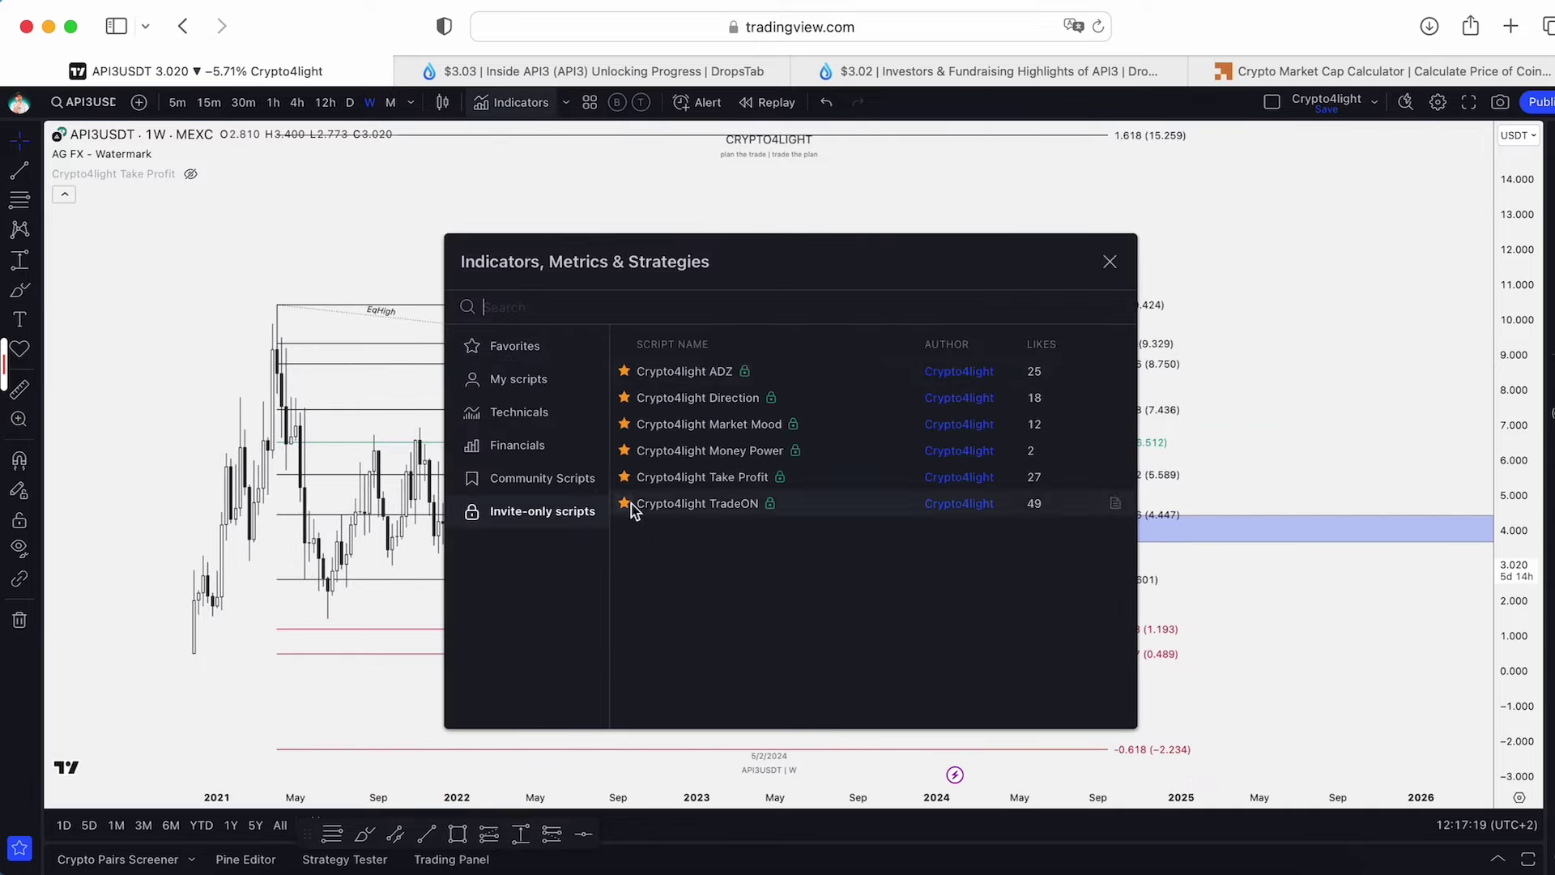
pyautogui.click(685, 371)
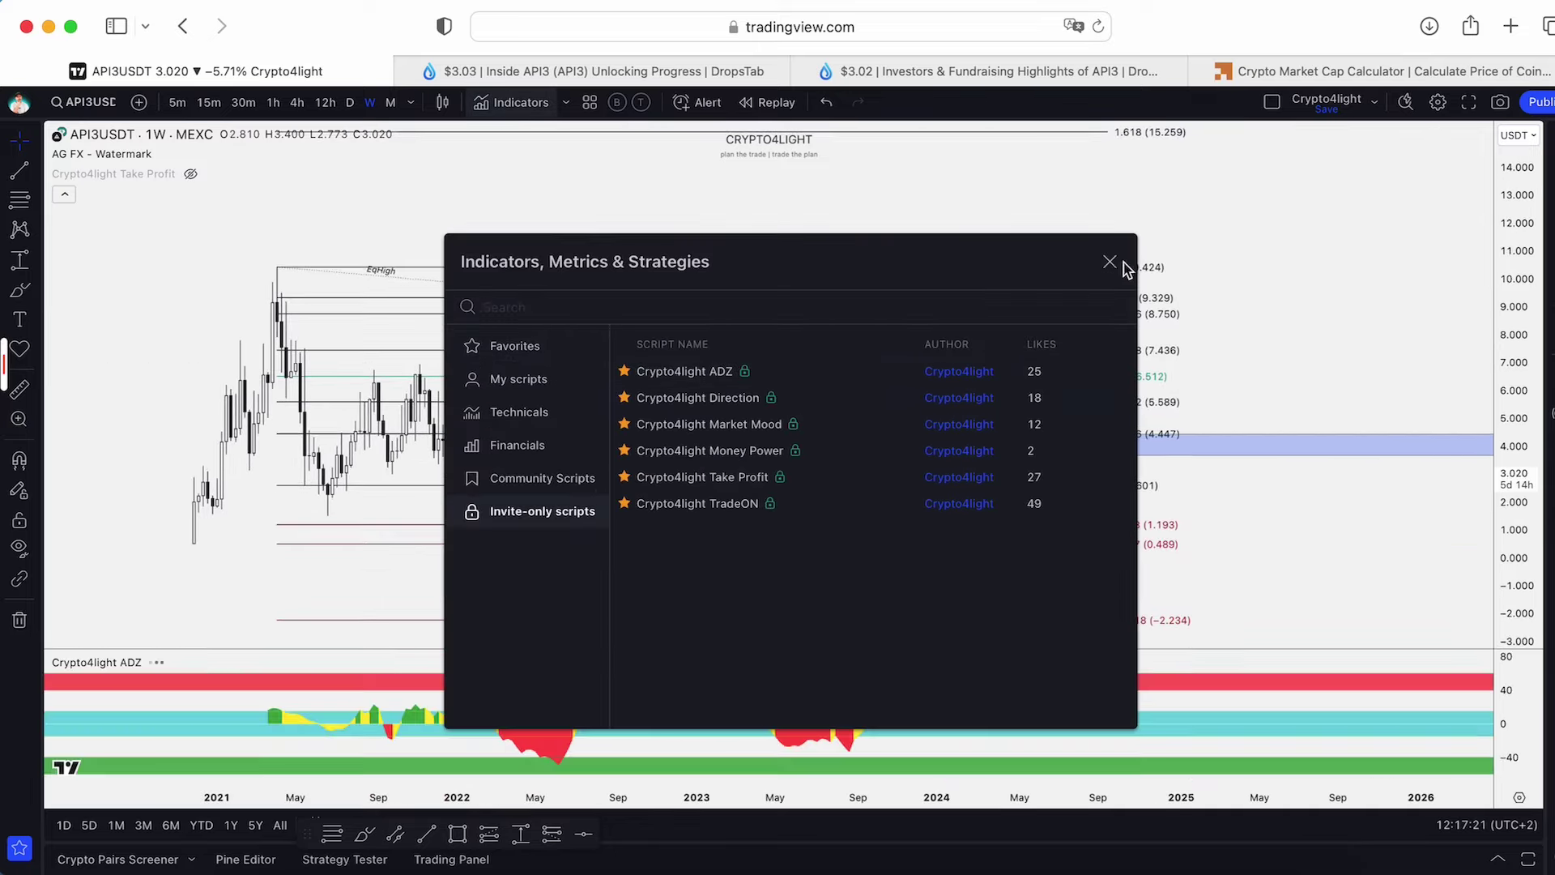
pyautogui.click(696, 397)
pyautogui.press('Escape')
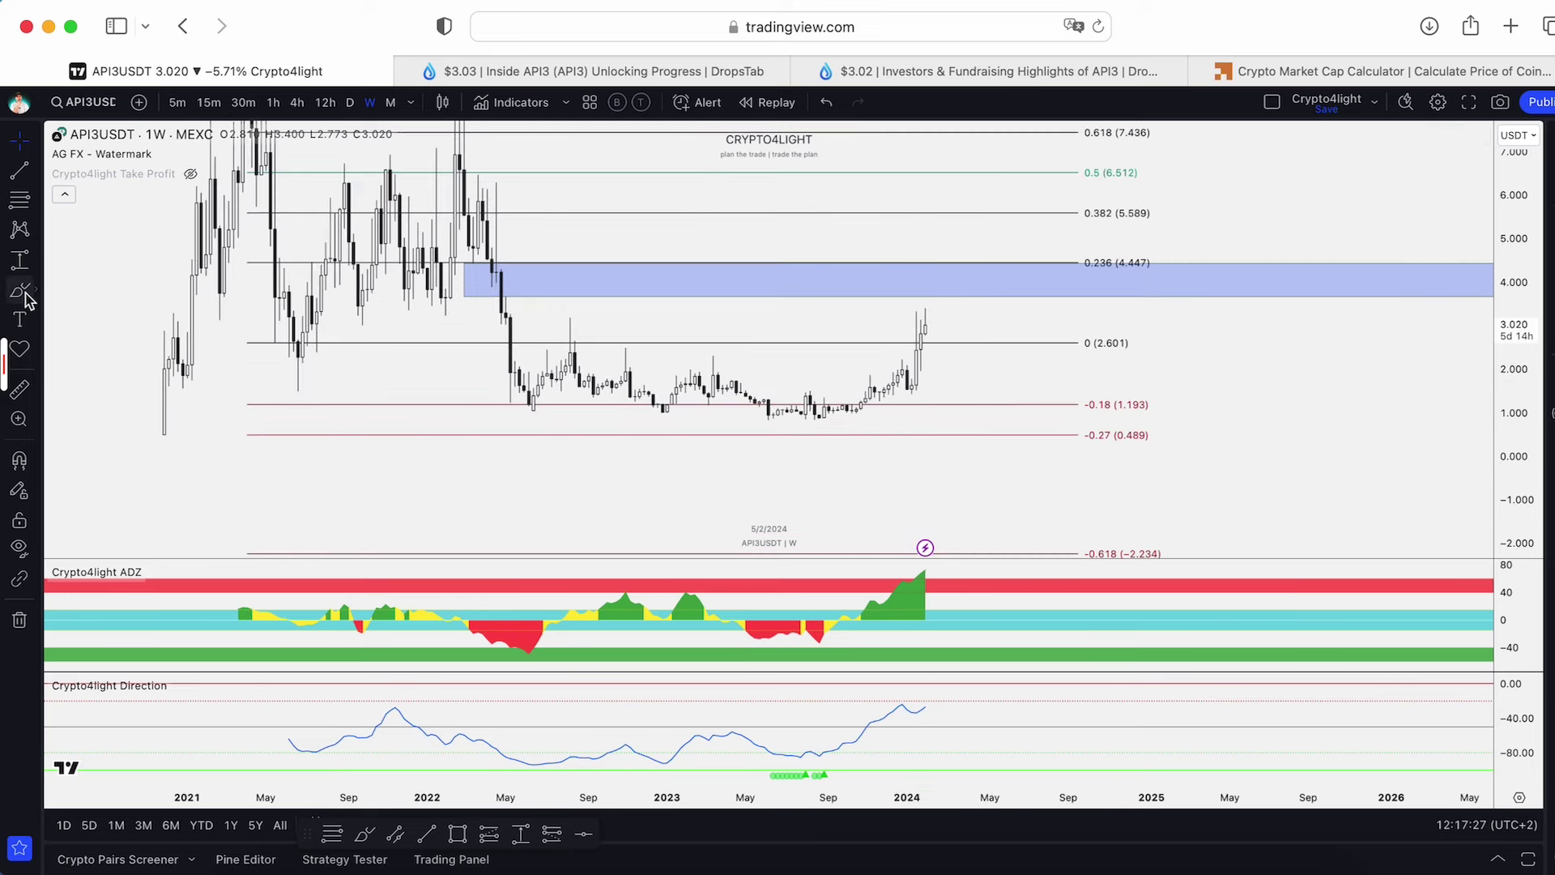
# With the Brush, sketch two downward strokes falling from the ADZ peak above 60.
pyautogui.click(21, 293)
pyautogui.moveTo(919, 577); pyautogui.dragTo(1087, 607)
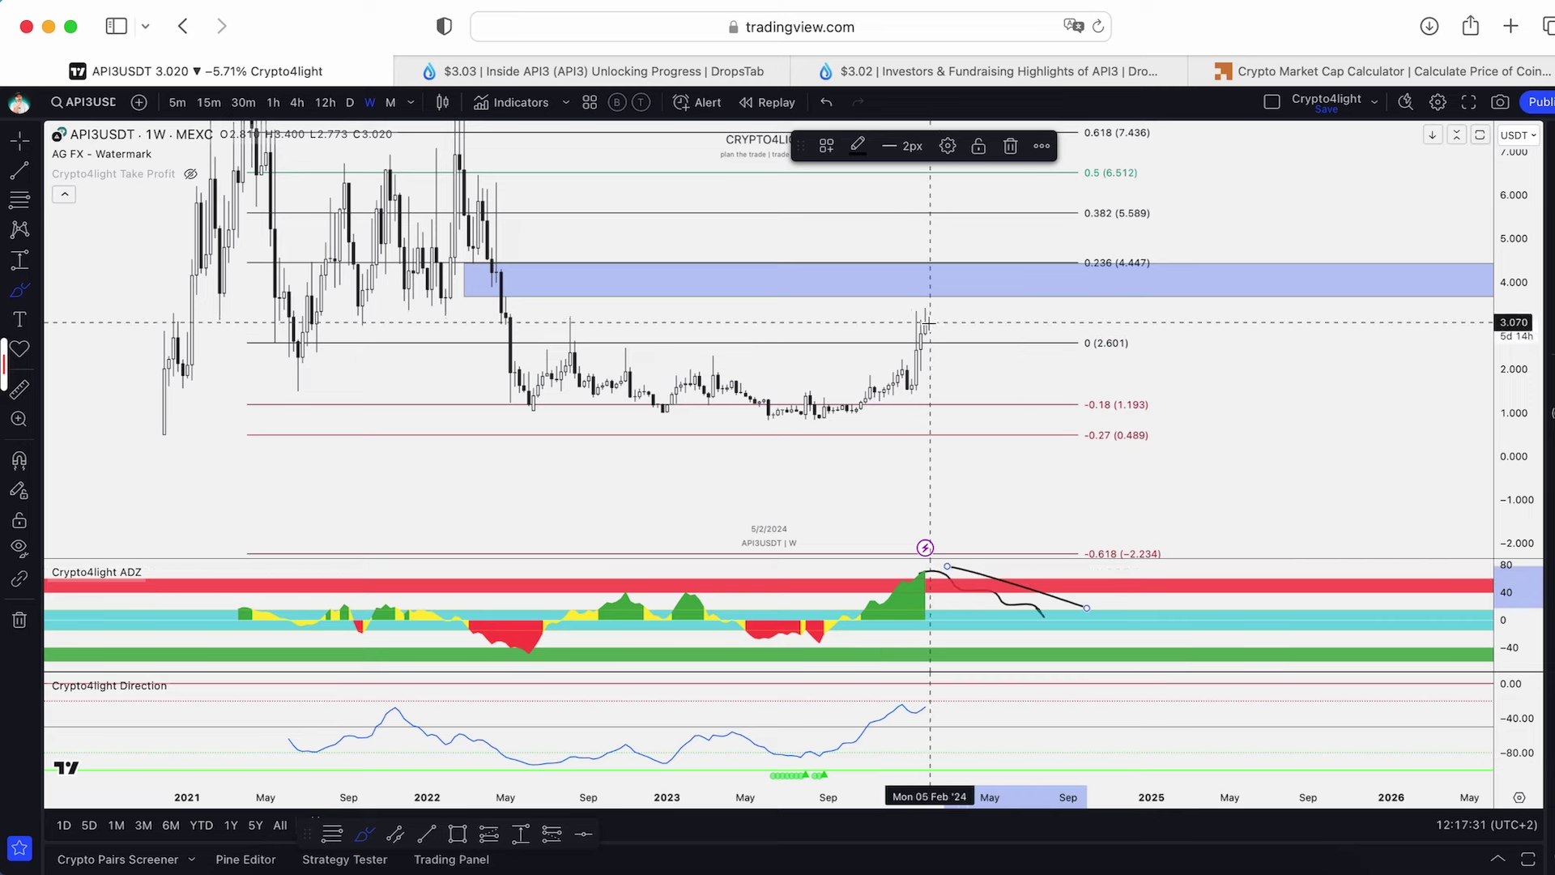
pyautogui.moveTo(929, 324); pyautogui.dragTo(967, 323)
# Try a breakout path, a bracket and a curve on the price chart, undoing each sketch.
pyautogui.moveTo(1029, 280); pyautogui.dragTo(1055, 247)
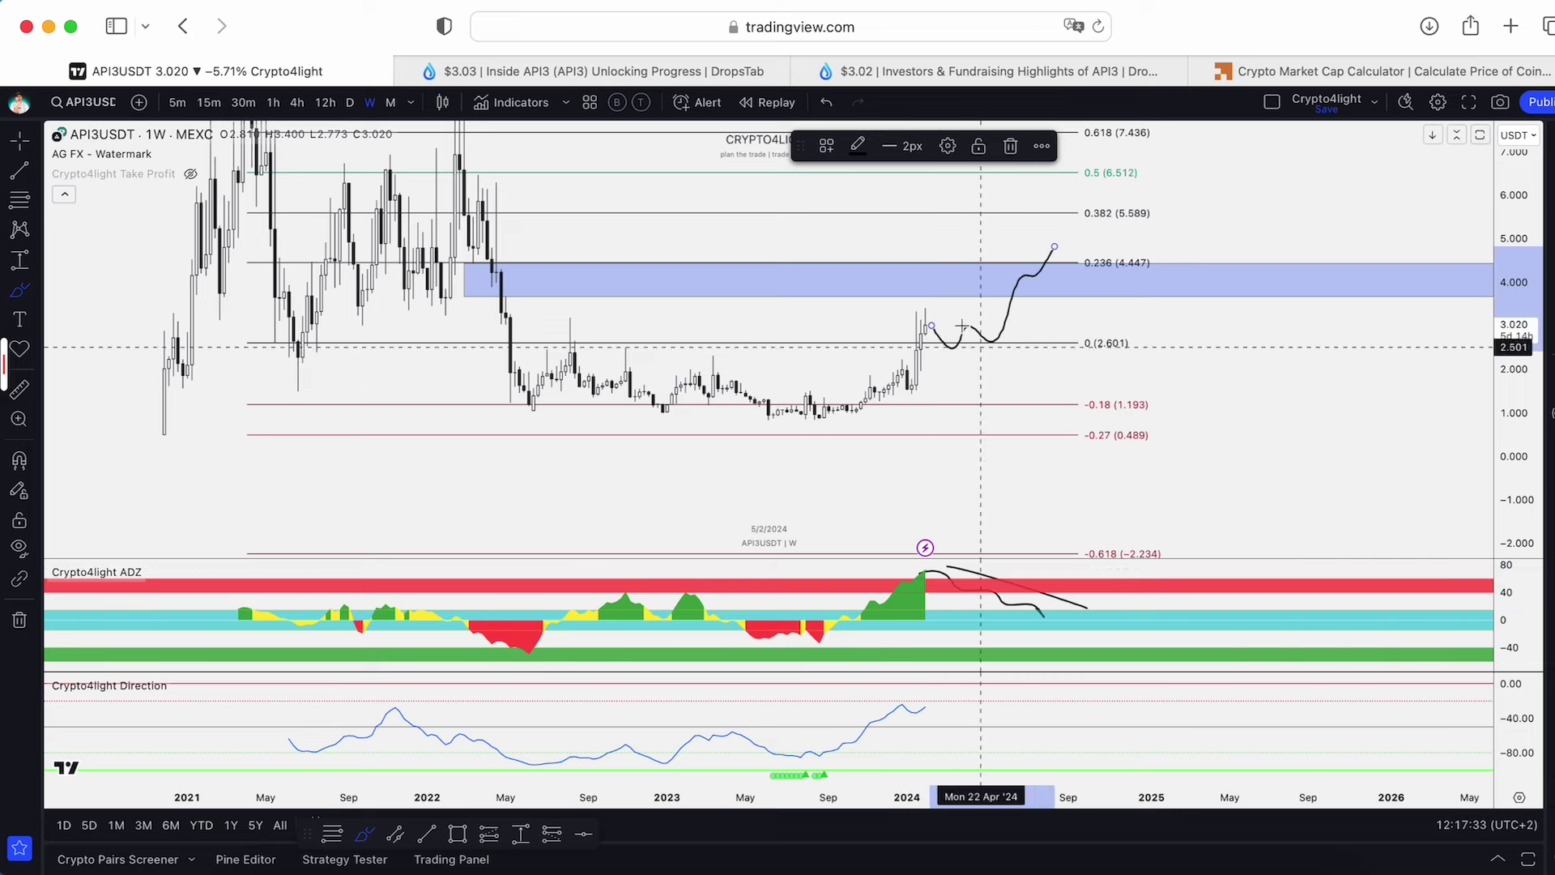
pyautogui.click(828, 105)
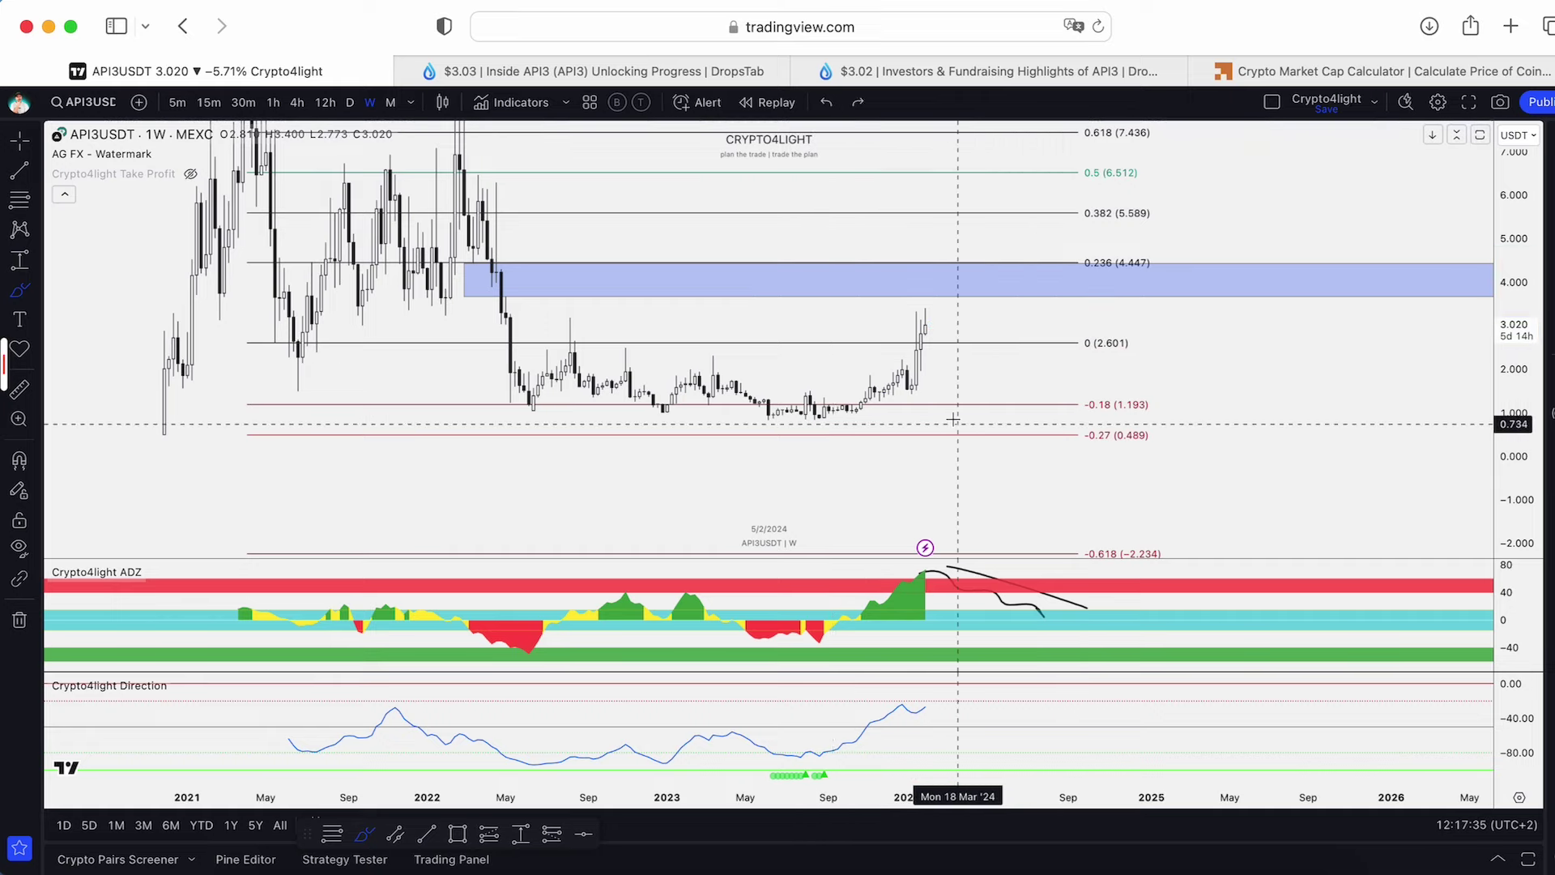
pyautogui.scroll(1, 926, 308)
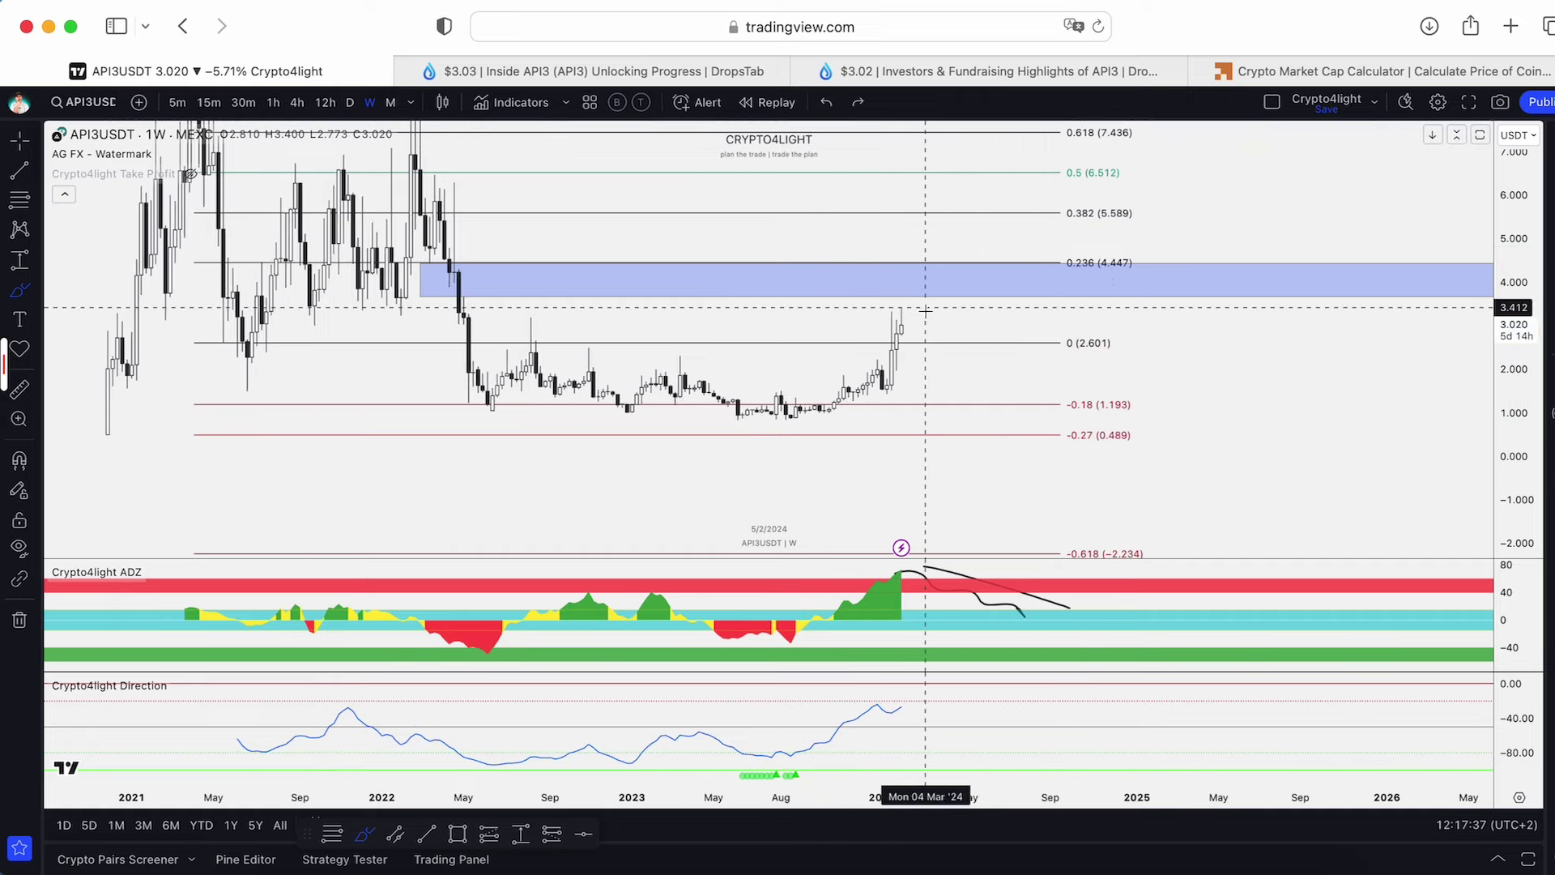
pyautogui.moveTo(1114, 389)
pyautogui.mouseDown()
pyautogui.moveTo(993, 465)
pyautogui.moveTo(1146, 464)
pyautogui.mouseUp()
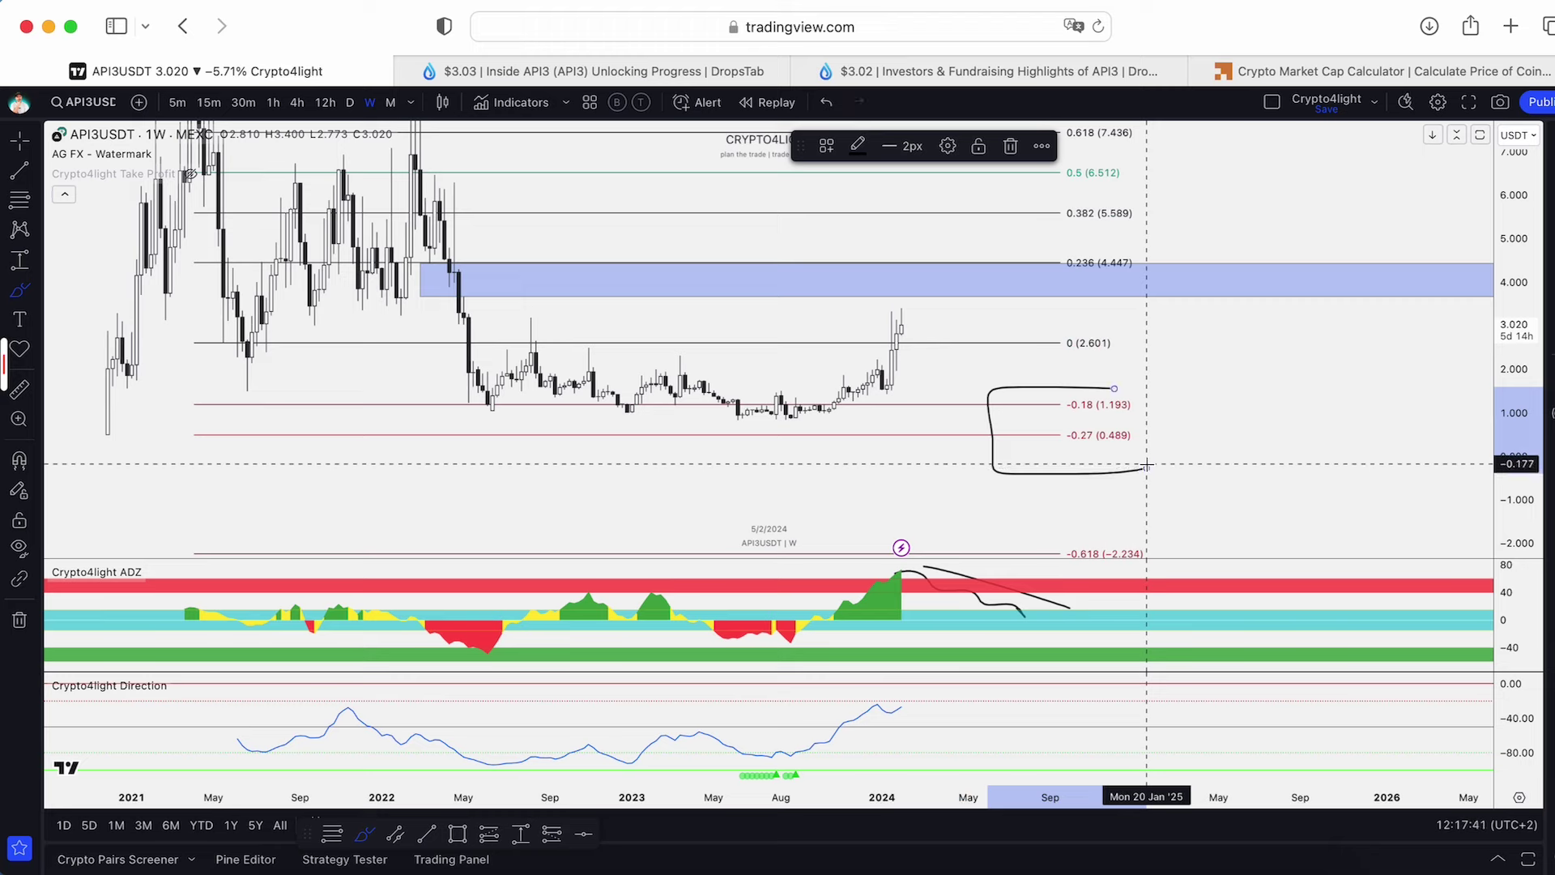
pyautogui.click(827, 102)
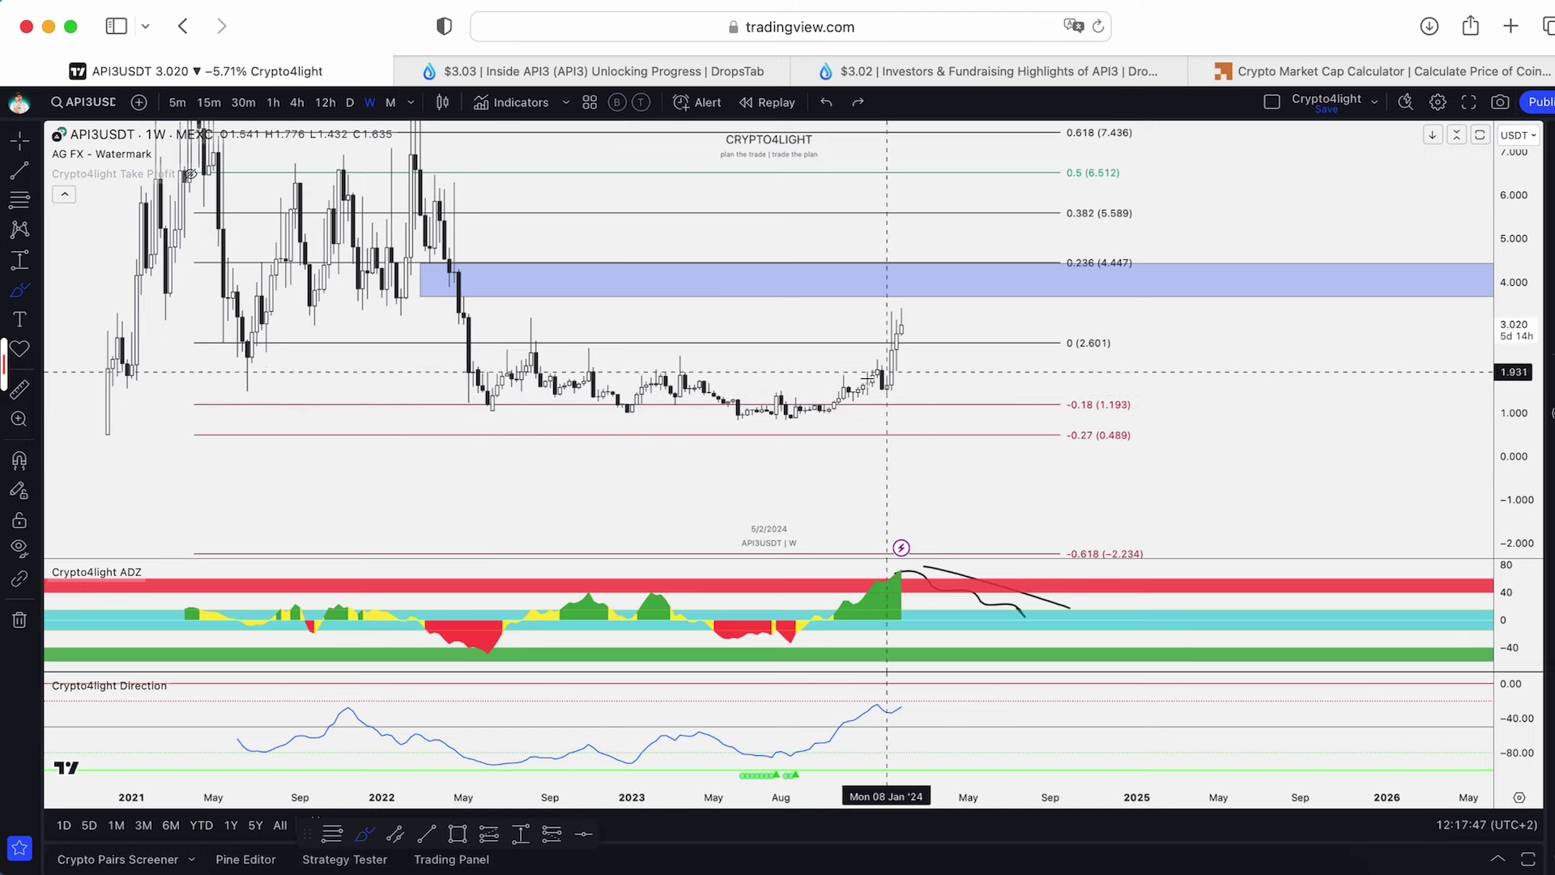
pyautogui.moveTo(891, 429)
pyautogui.mouseDown()
pyautogui.moveTo(882, 396)
pyautogui.moveTo(477, 436)
pyautogui.moveTo(834, 438)
pyautogui.moveTo(797, 426)
pyautogui.moveTo(903, 324)
pyautogui.mouseUp()
pyautogui.click(826, 105)
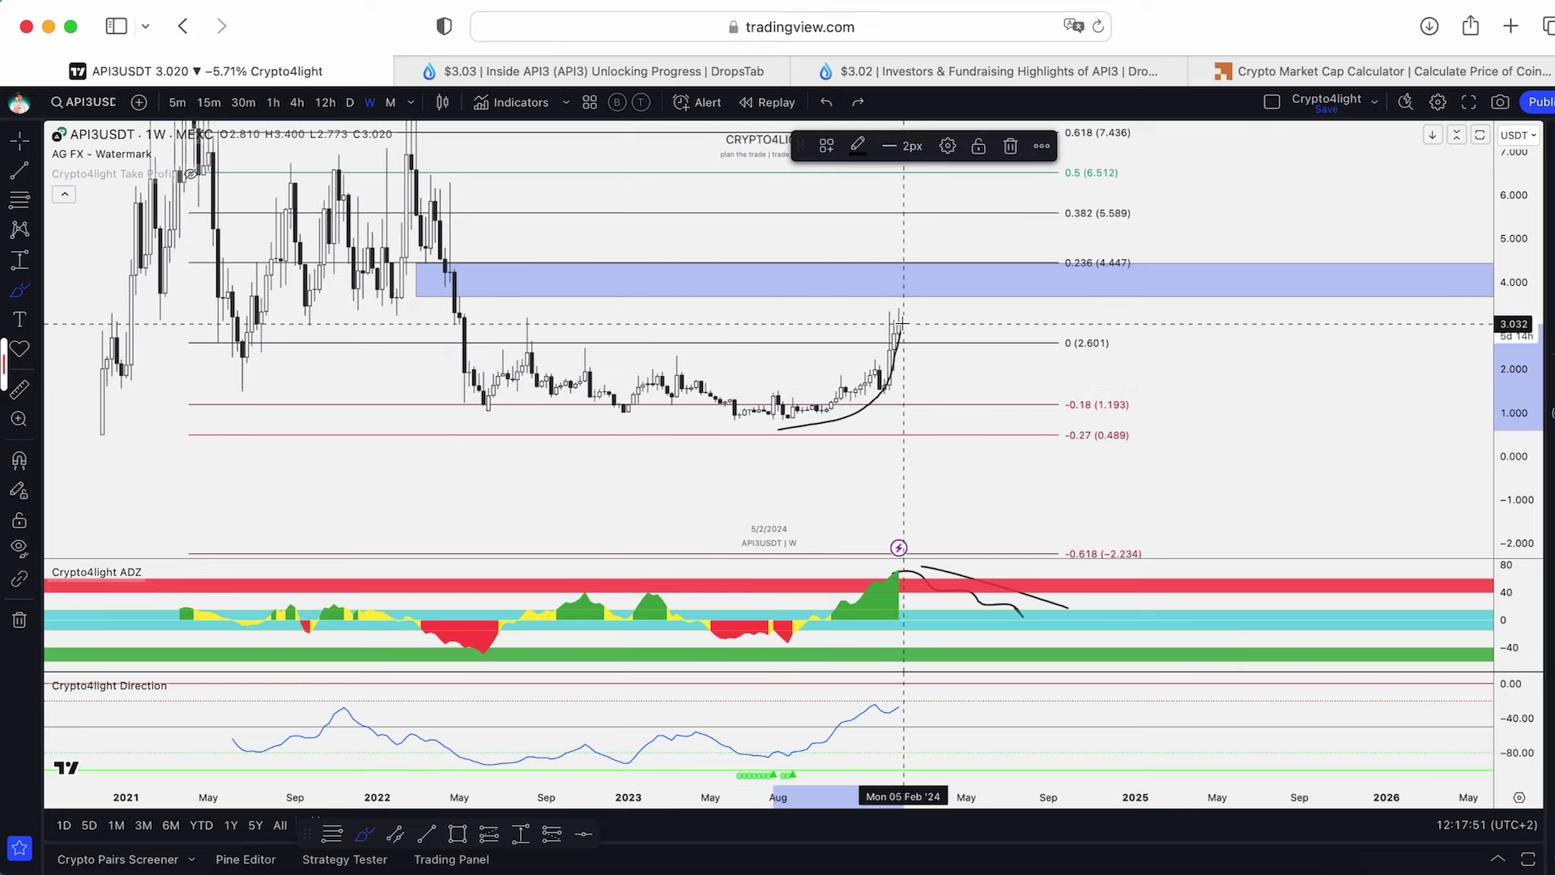
pyautogui.click(826, 103)
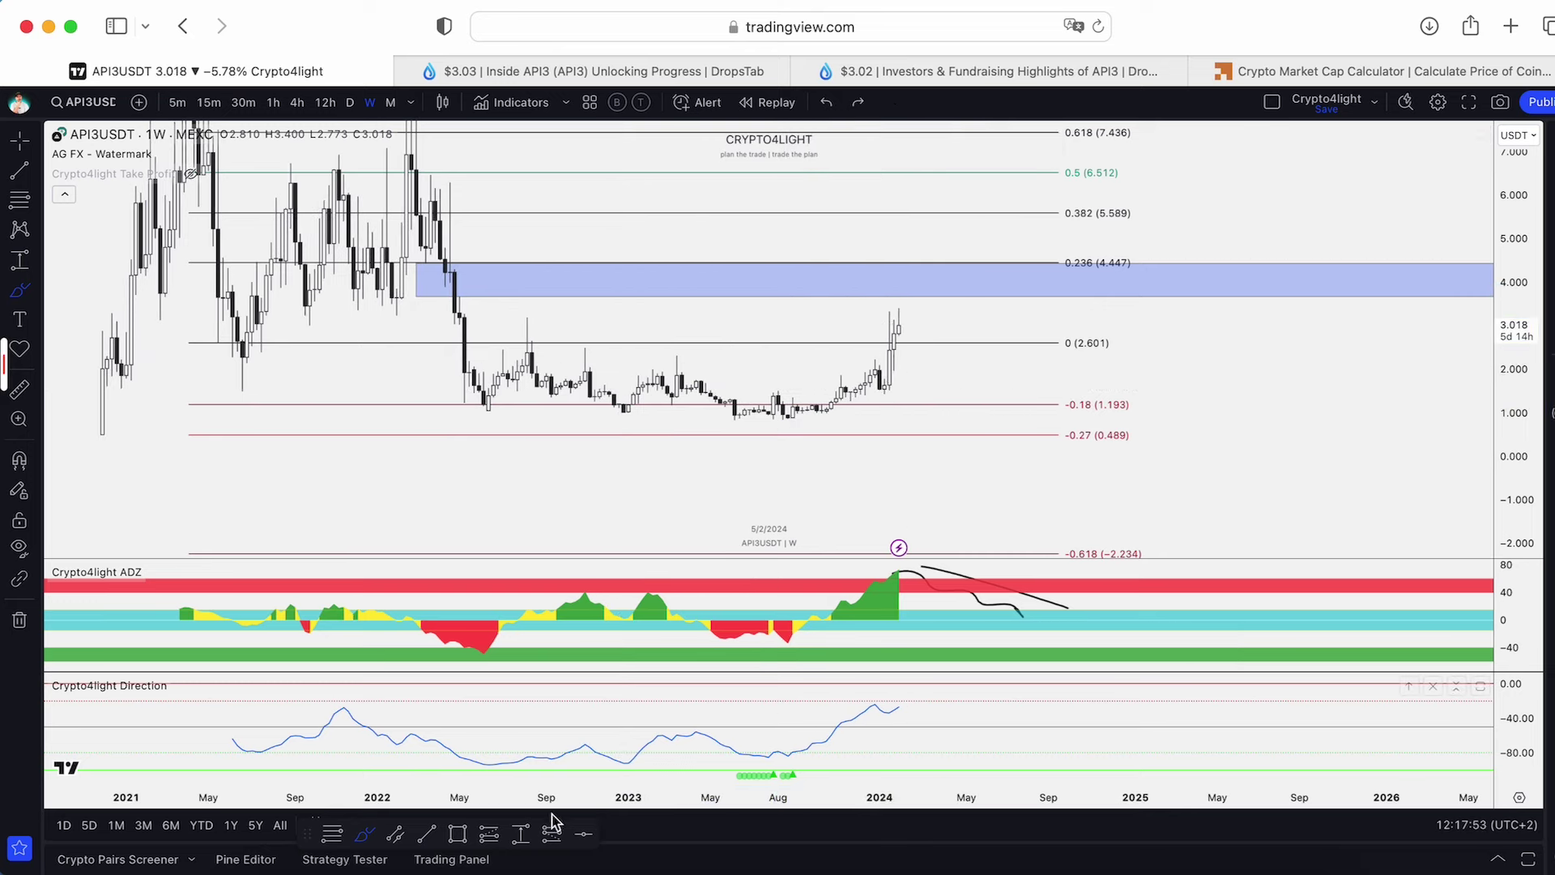
# Measure the rally's date-price range up to the recent high, then delete the measurement box.
pyautogui.click(797, 415)
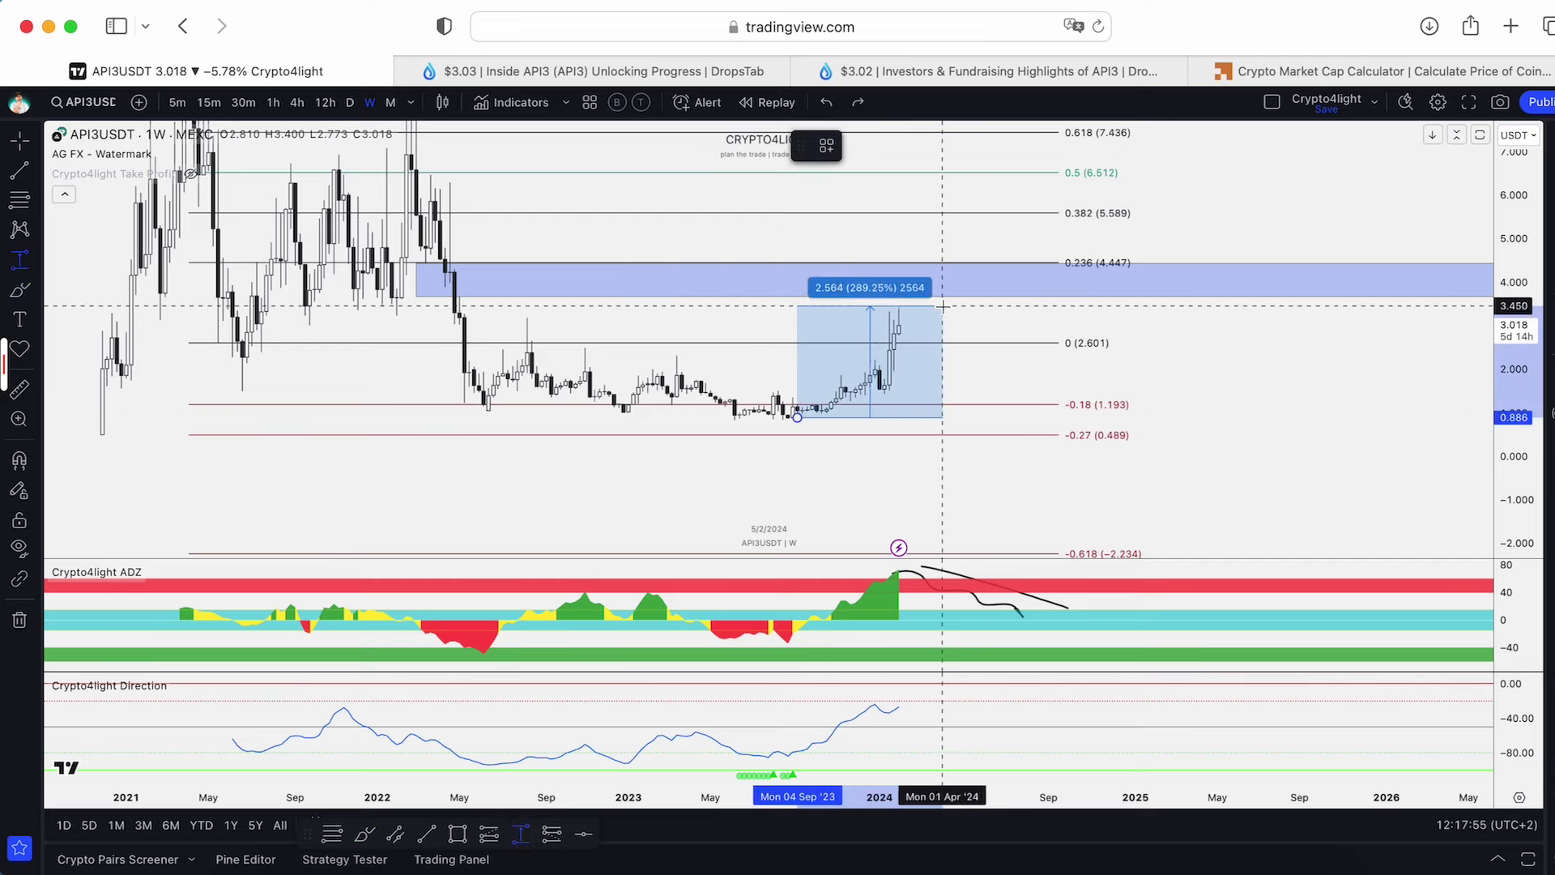
pyautogui.click(952, 307)
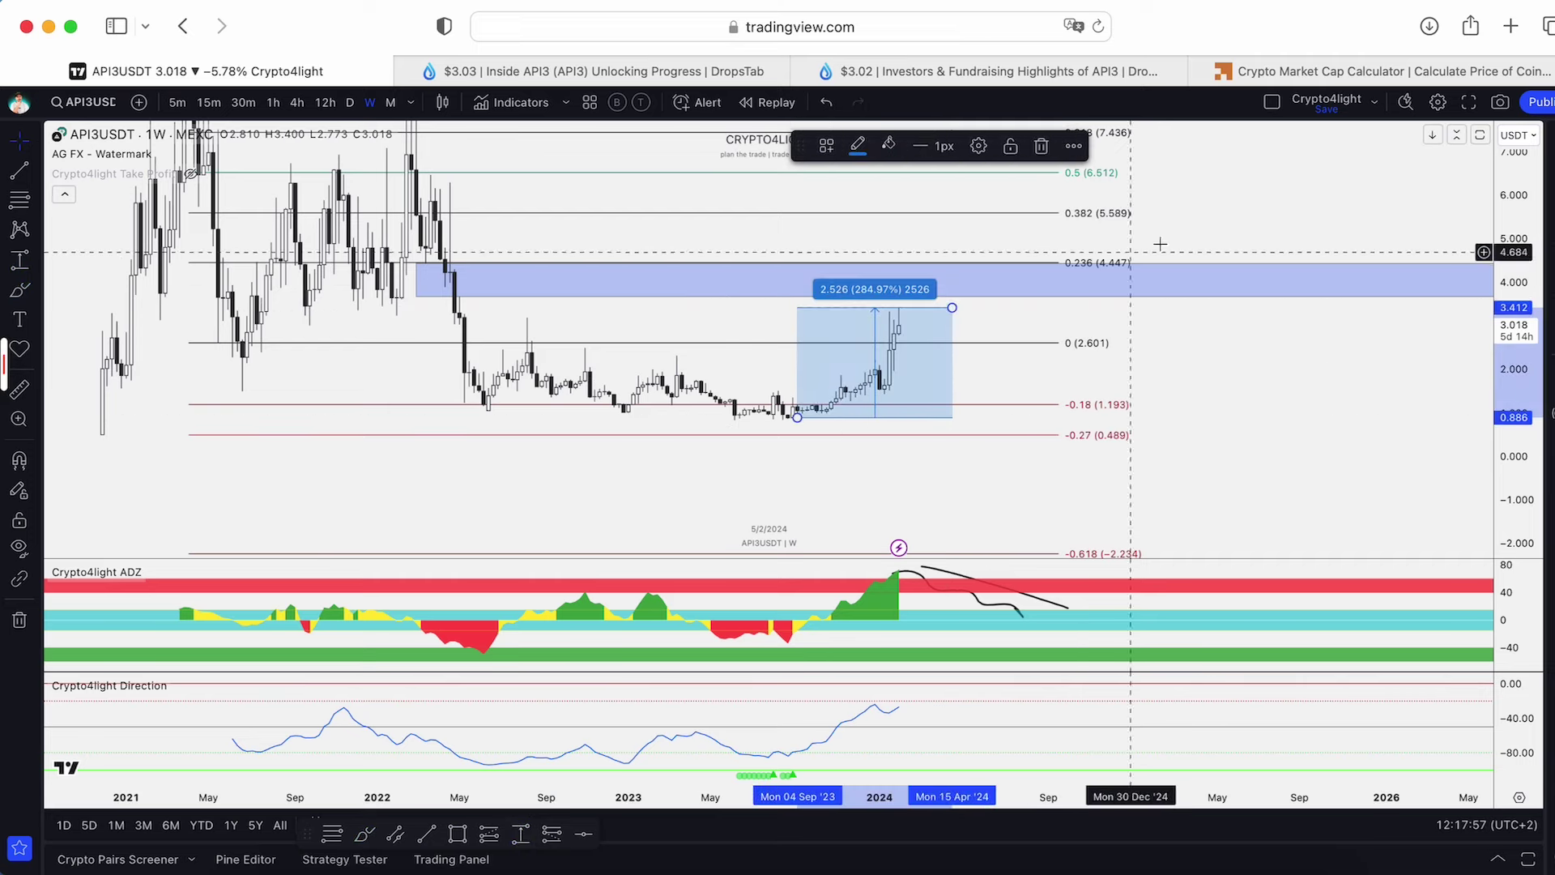
pyautogui.moveTo(1232, 221); pyautogui.dragTo(1236, 246)
pyautogui.scroll(-1, 1236, 246)
pyautogui.click(982, 333)
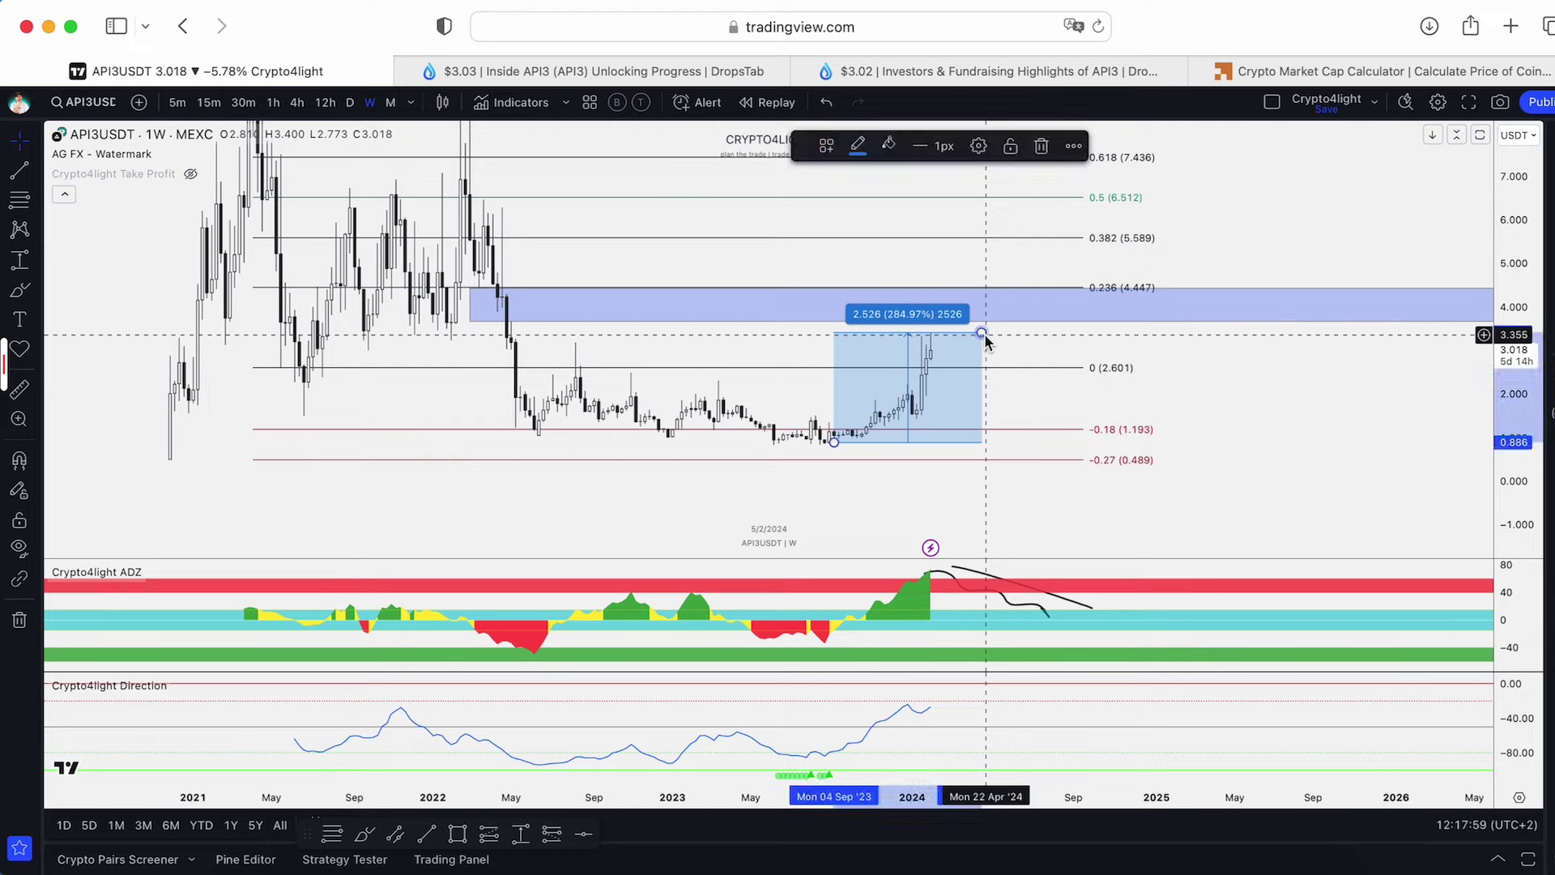
pyautogui.press('Delete')
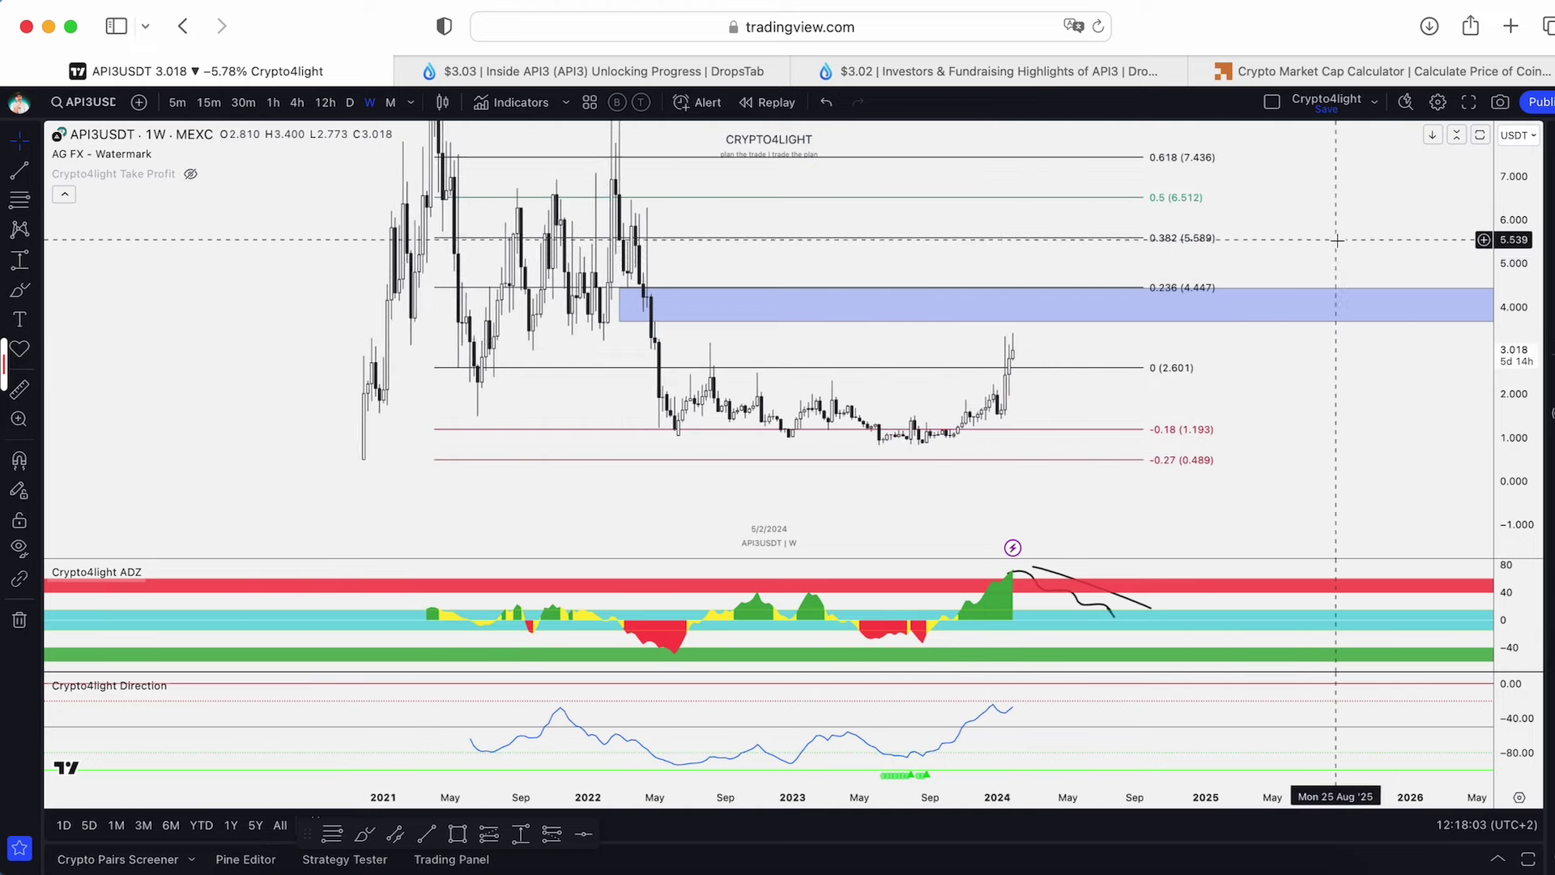
# Delete the projected line and the freehand curve from the ADZ pane.
pyautogui.scroll(-3, 1174, 308)
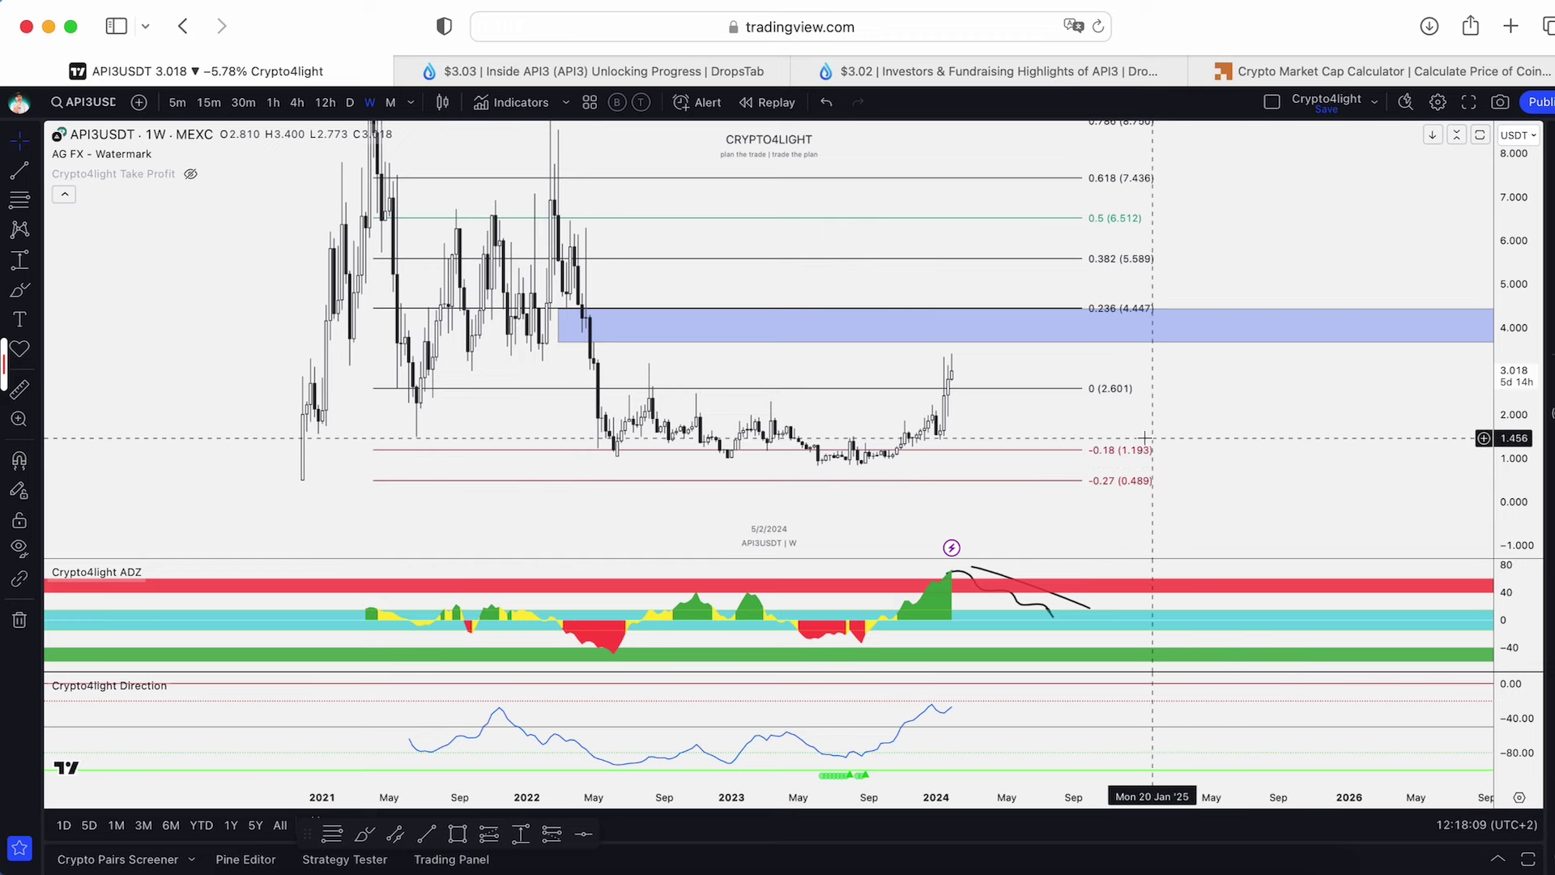
pyautogui.click(979, 569)
pyautogui.press('Delete')
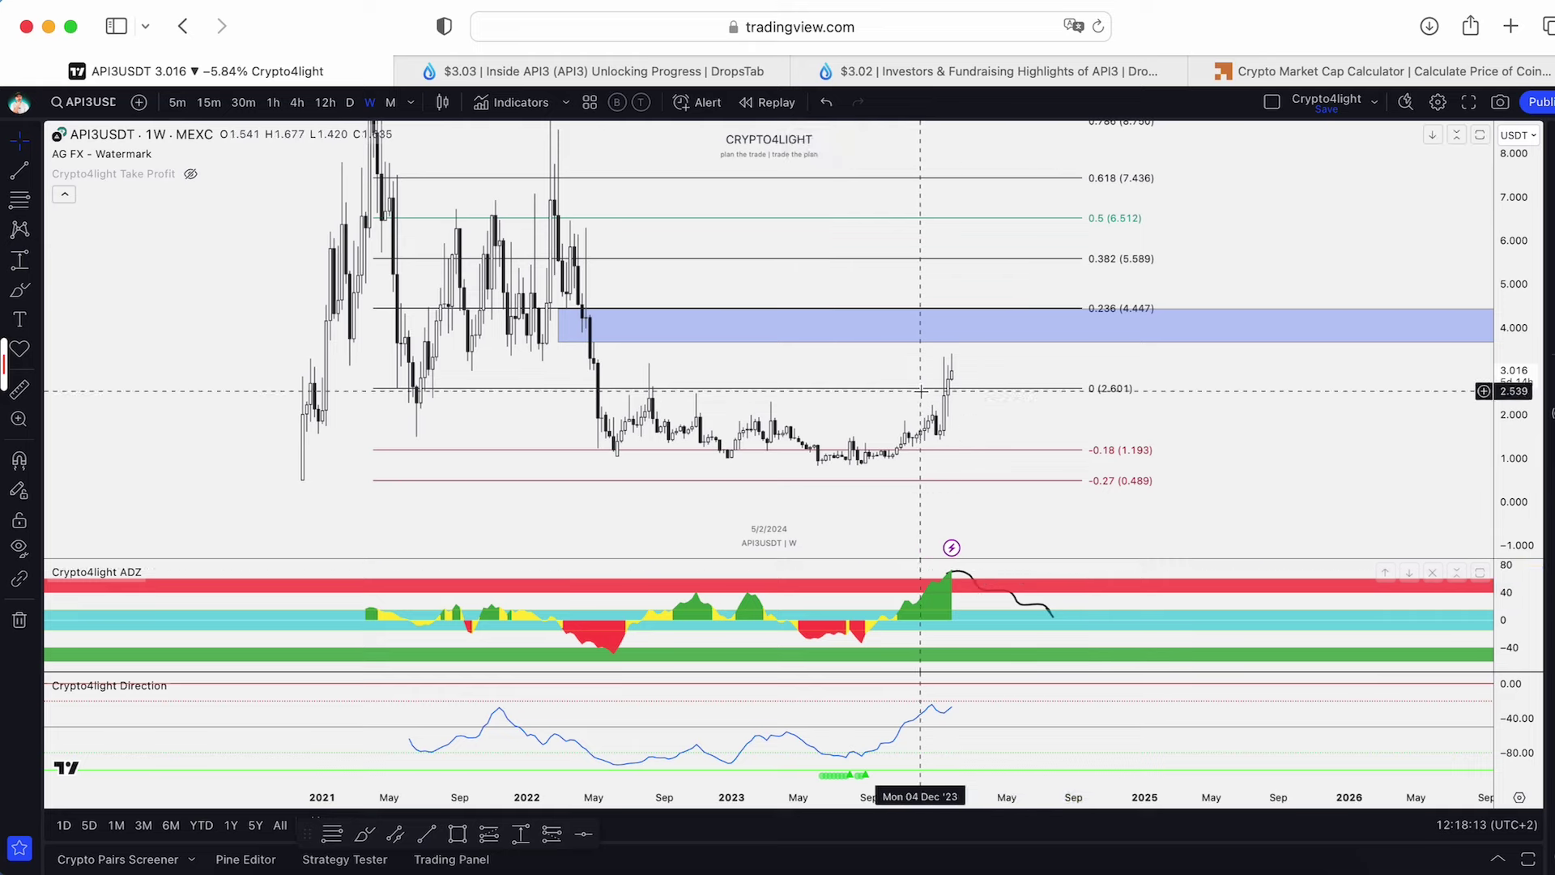
pyautogui.click(969, 576)
pyautogui.press('Delete')
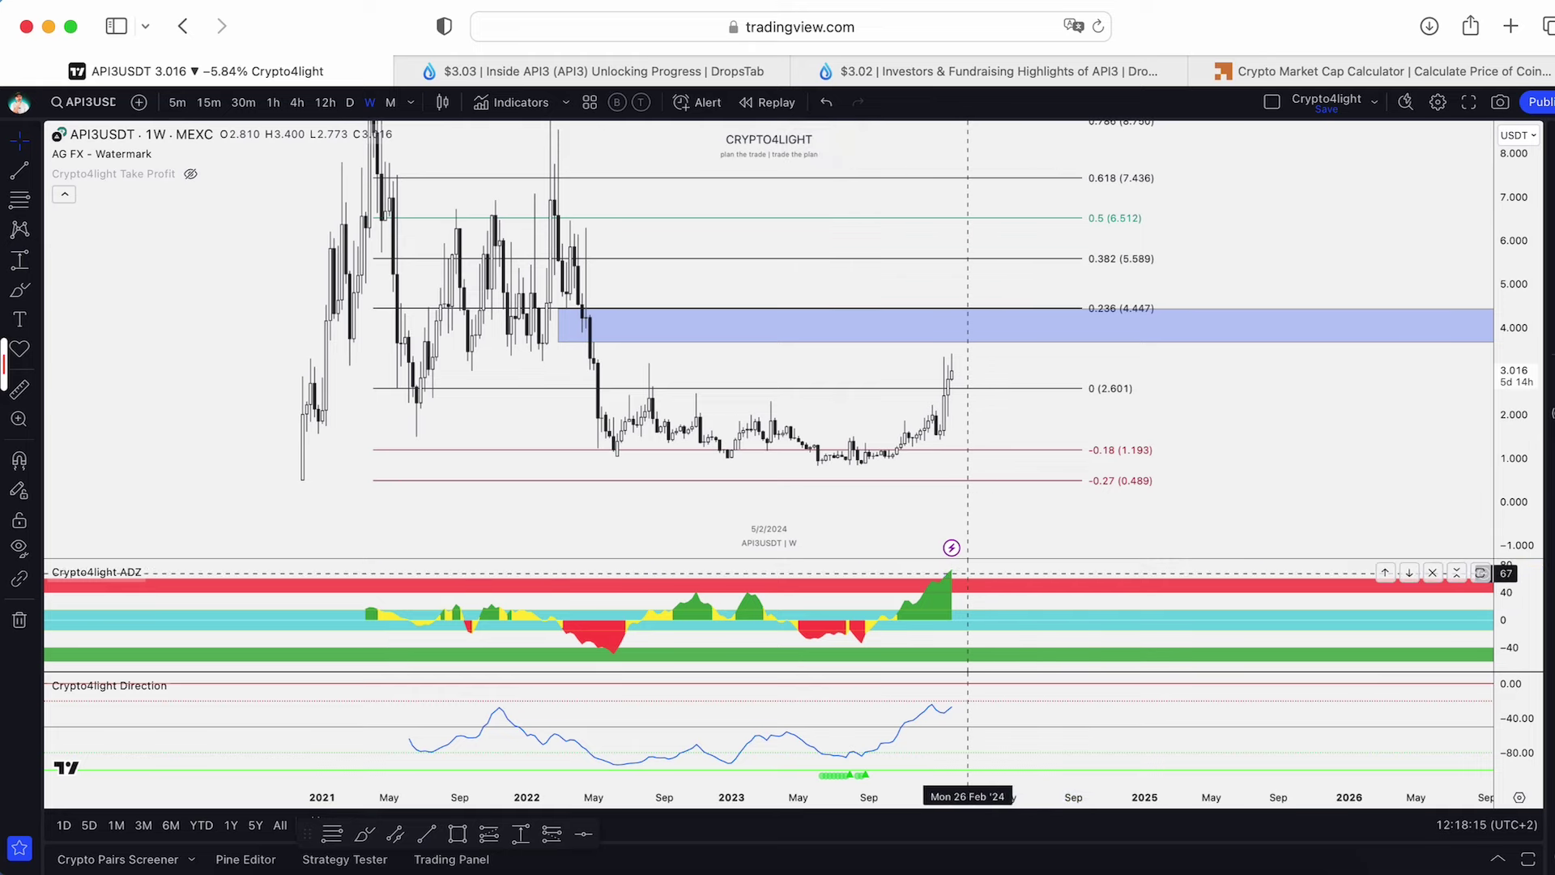
# Compress the price scale and pan the weekly chart to see more price levels.
pyautogui.scroll(-1, 1134, 453)
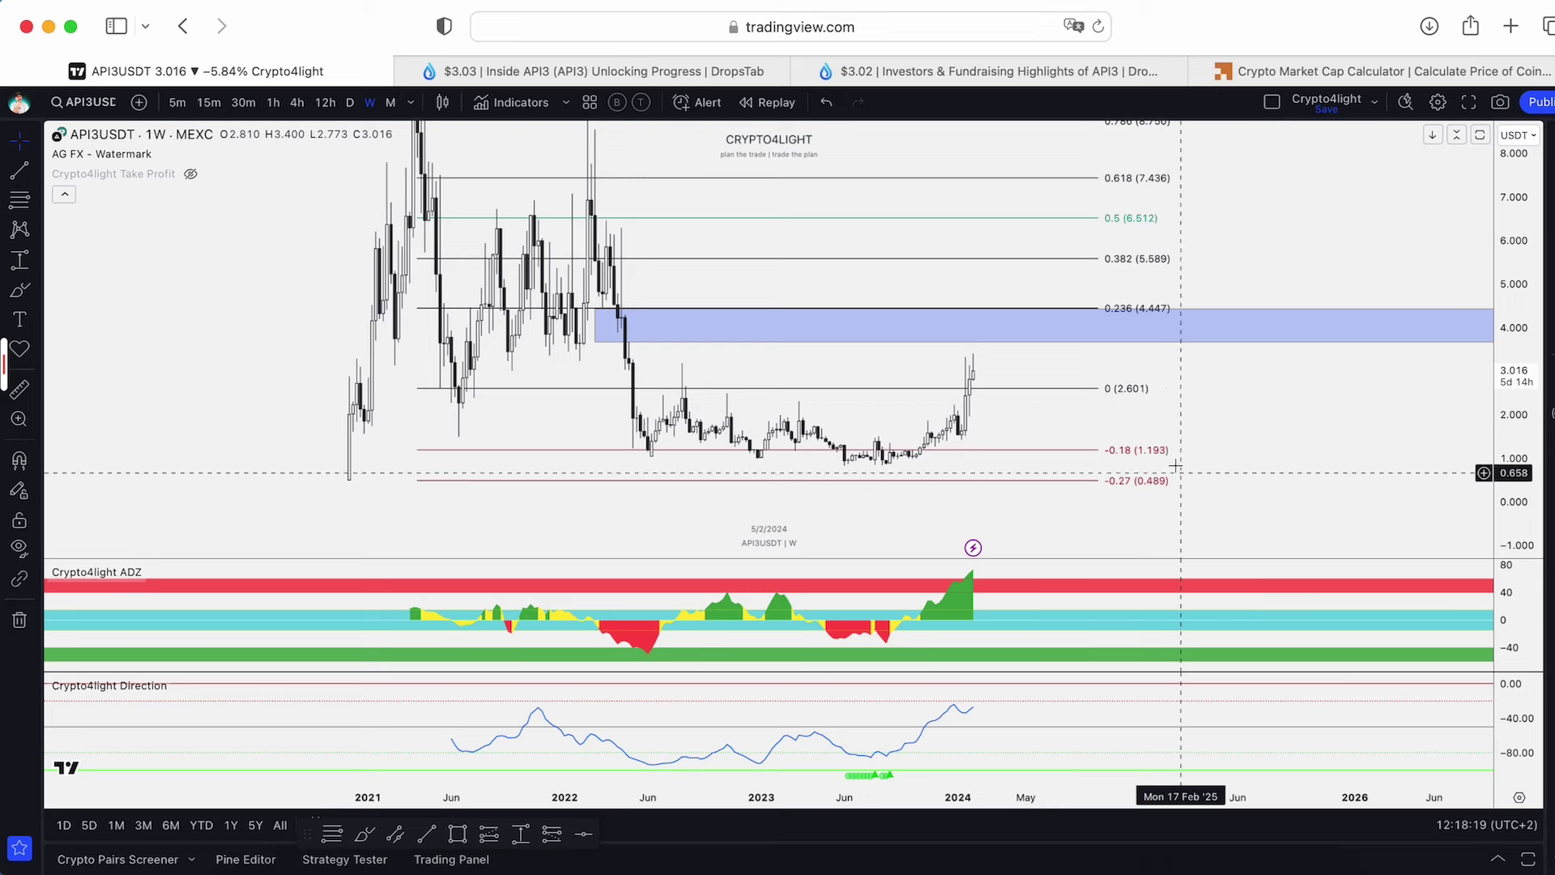
pyautogui.moveTo(1514, 445); pyautogui.dragTo(1514, 474)
pyautogui.moveTo(1318, 436); pyautogui.dragTo(1104, 477)
pyautogui.scroll(-3, 1106, 473)
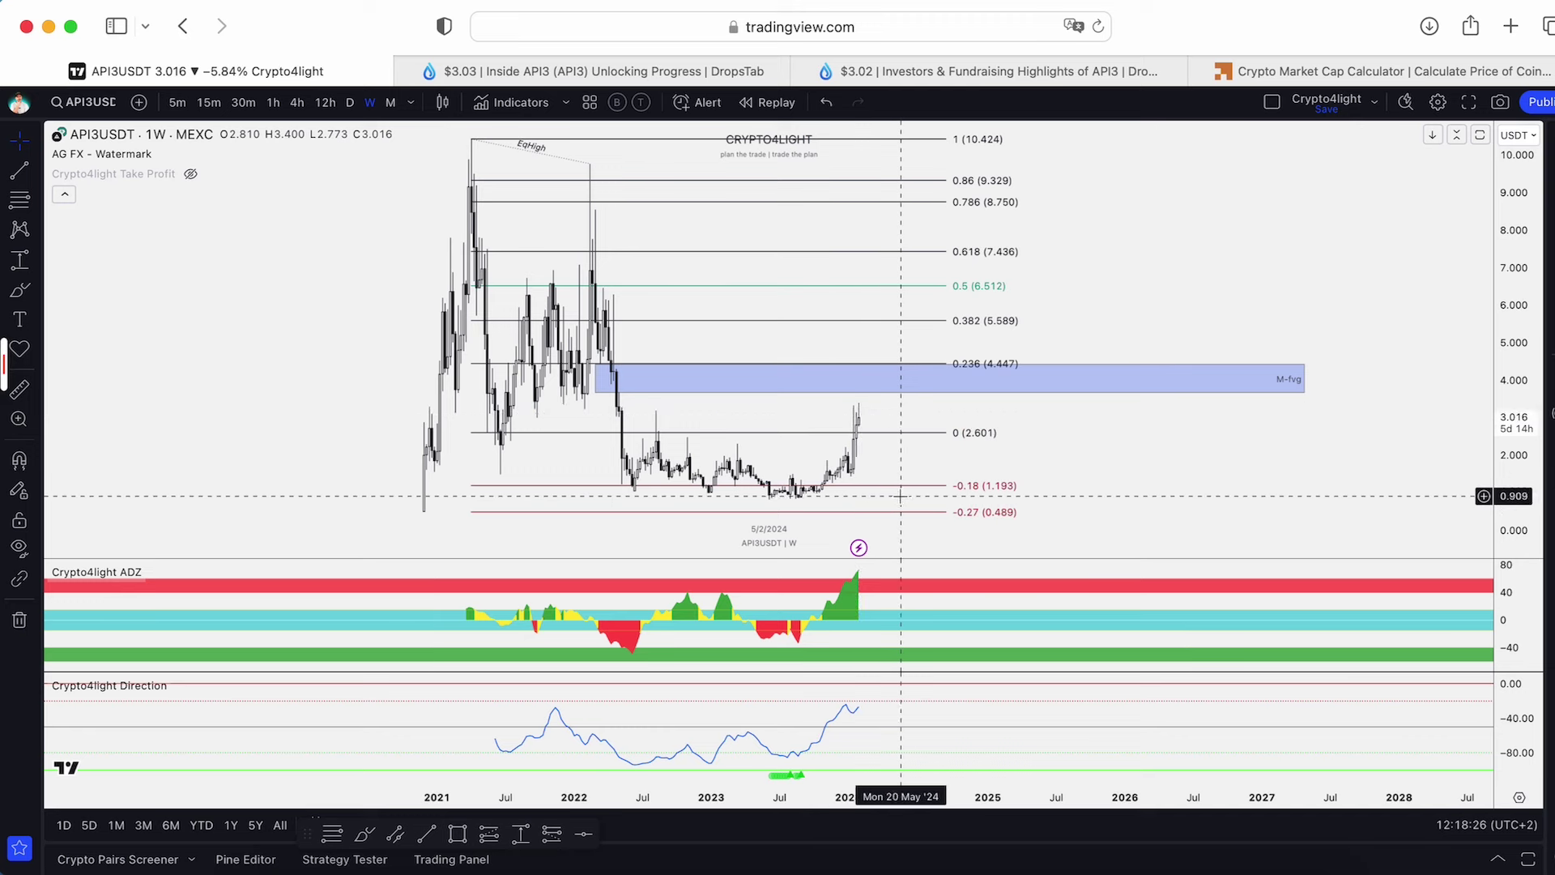
pyautogui.scroll(1, 901, 496)
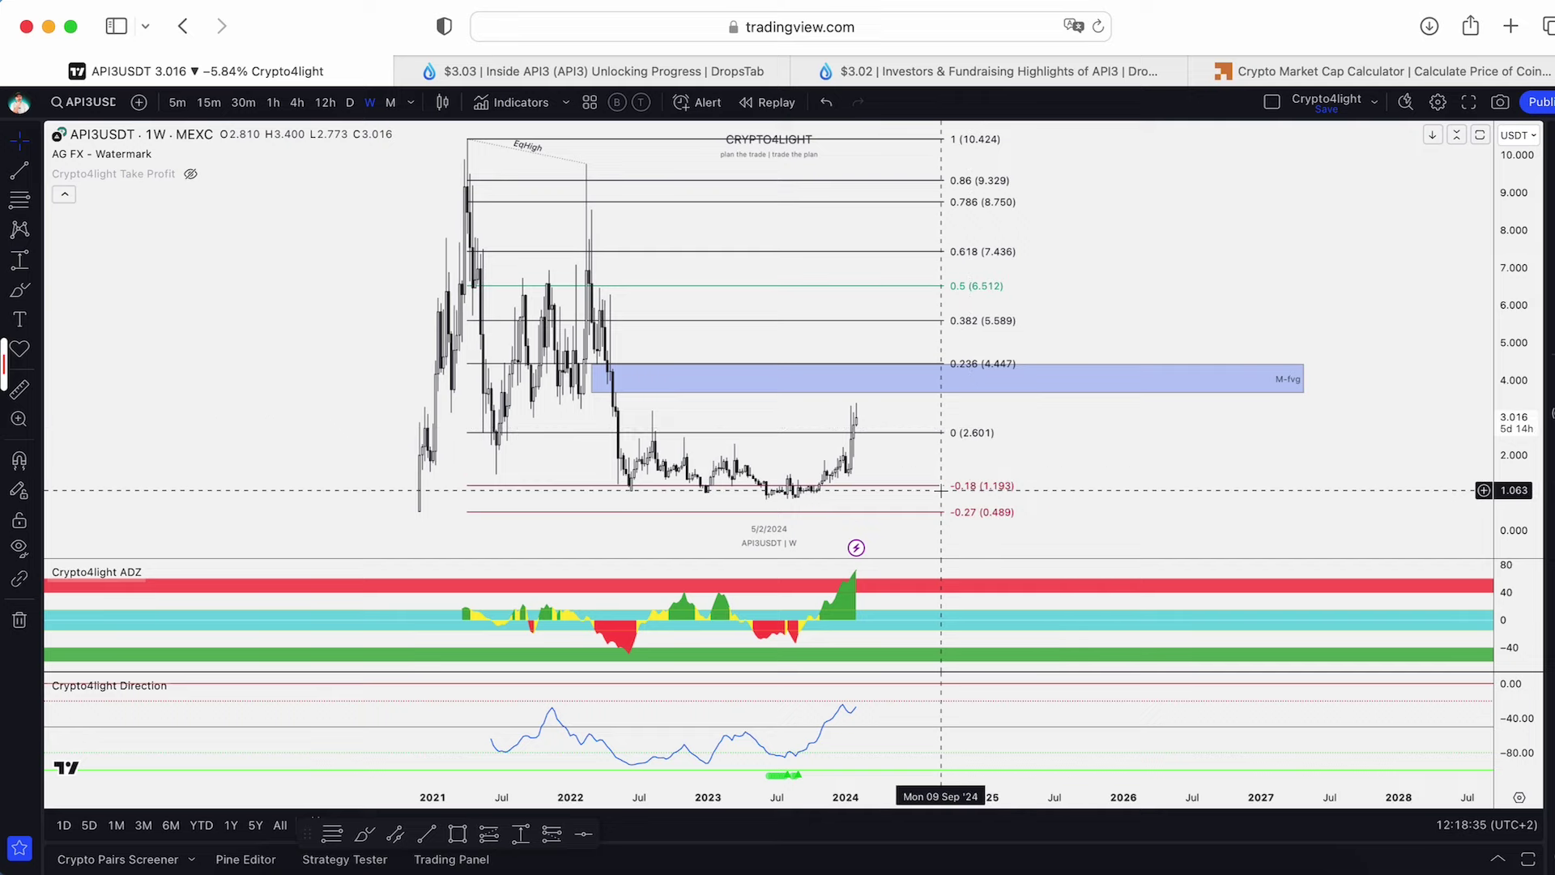
pyautogui.moveTo(1182, 333); pyautogui.dragTo(1188, 372)
pyautogui.scroll(-1, 1188, 372)
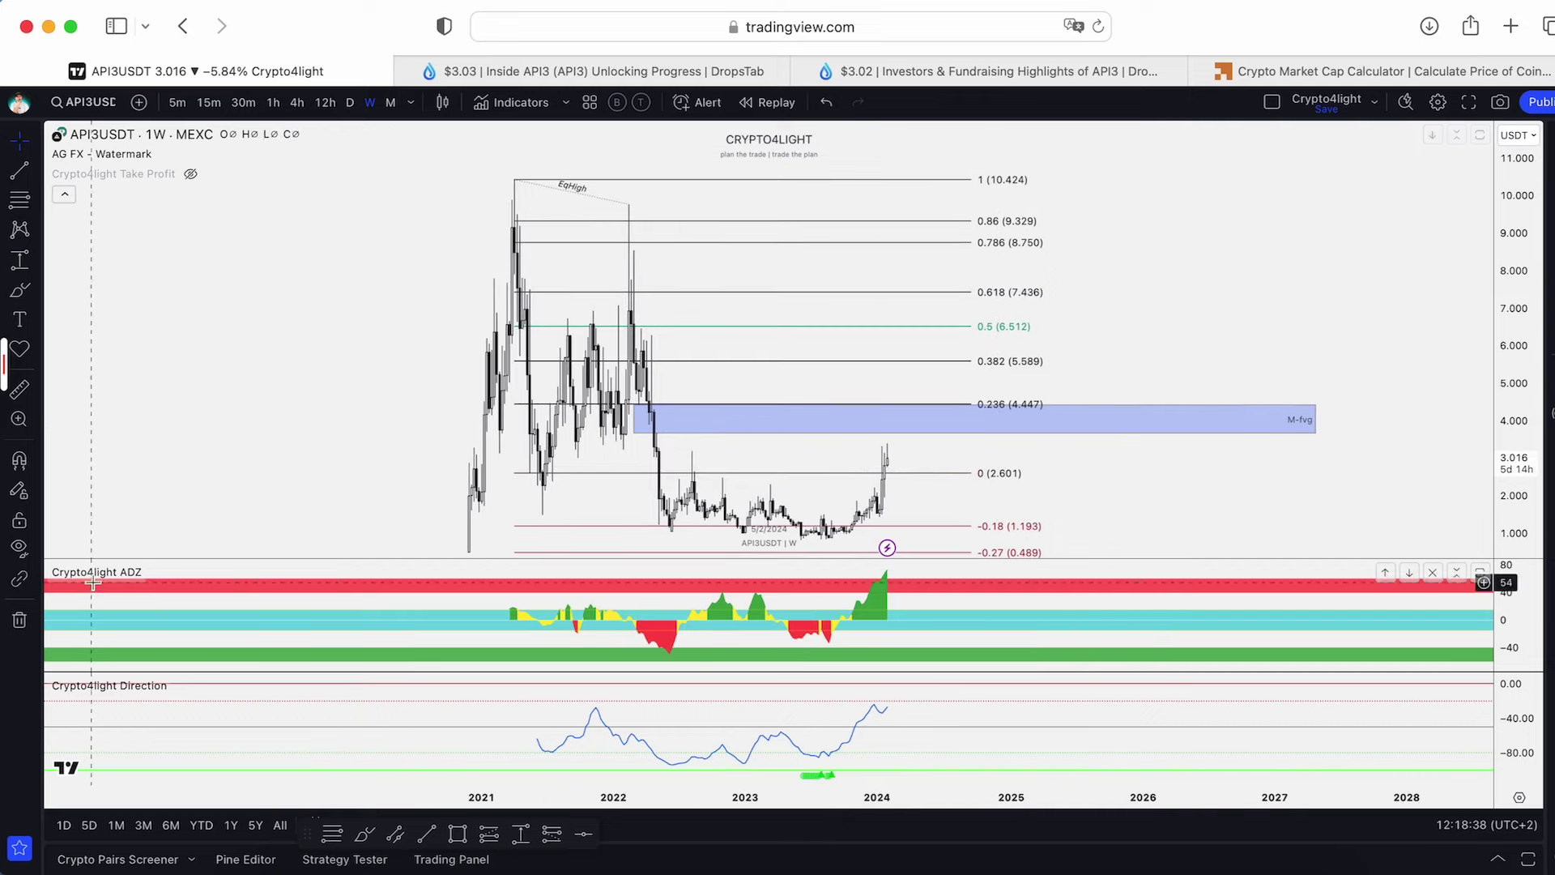
pyautogui.scroll(1, 510, 583)
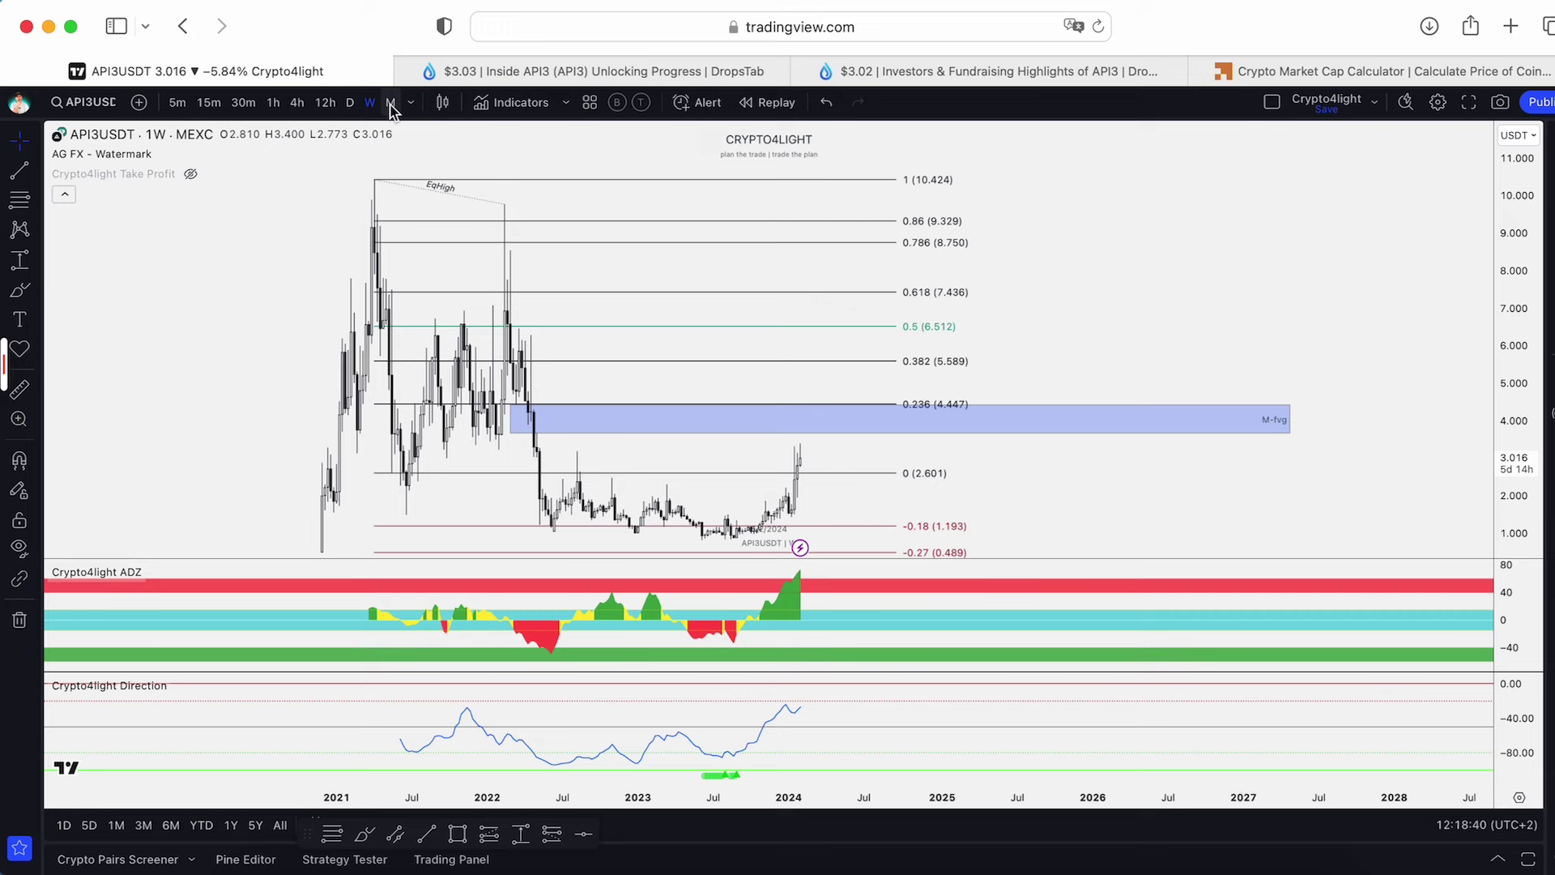
# Unhide the Crypto4light Take Profit indicator so its blue and yellow bands overlay the candles.
pyautogui.scroll(1, 364, 624)
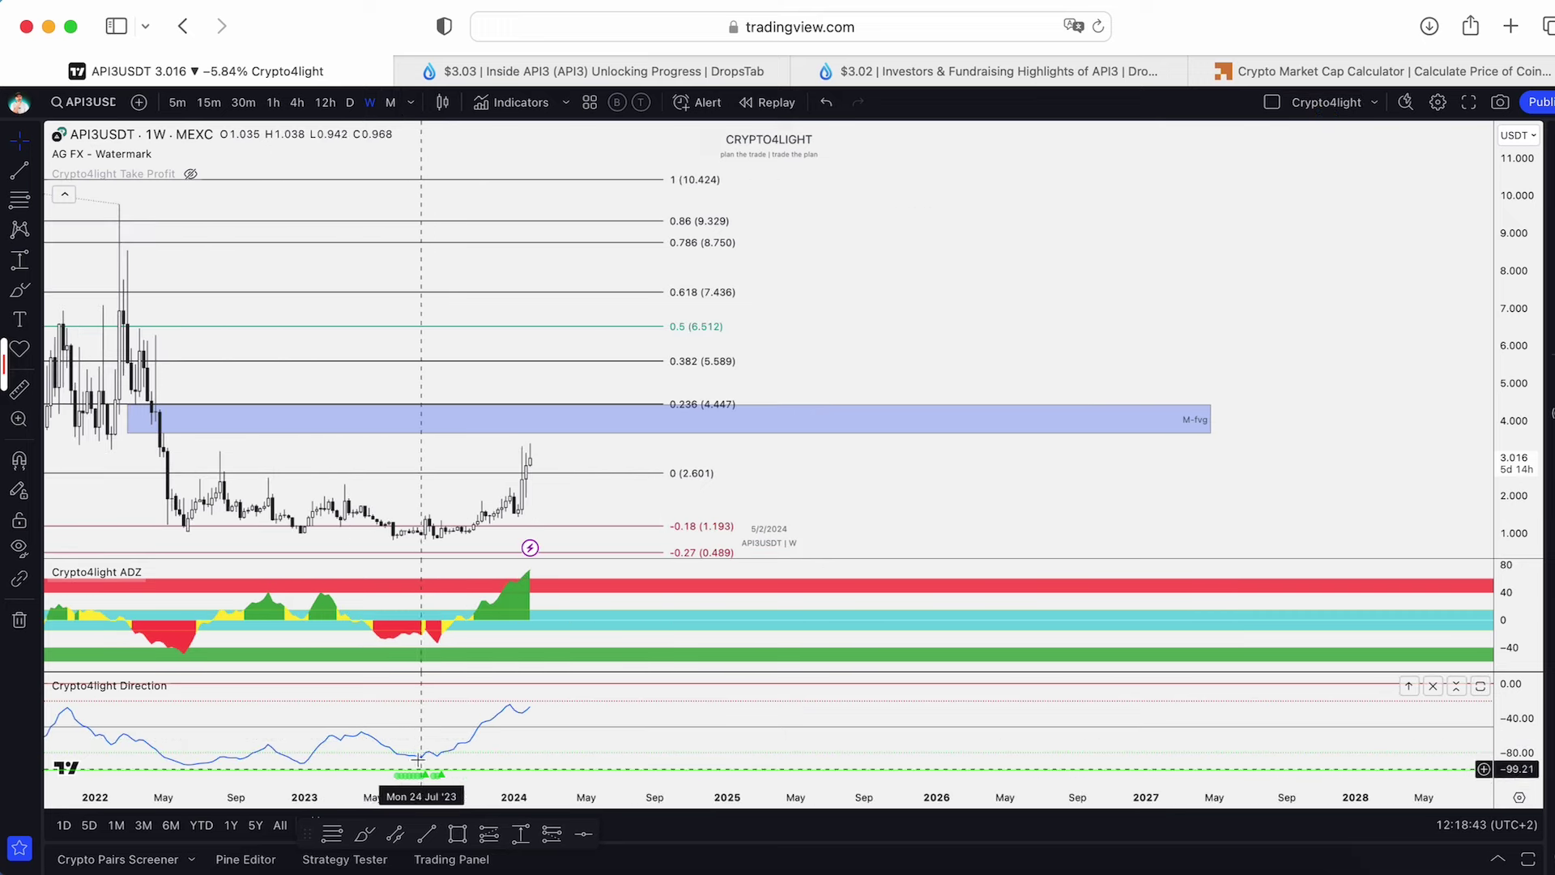
pyautogui.scroll(1, 418, 630)
pyautogui.scroll(-1, 421, 631)
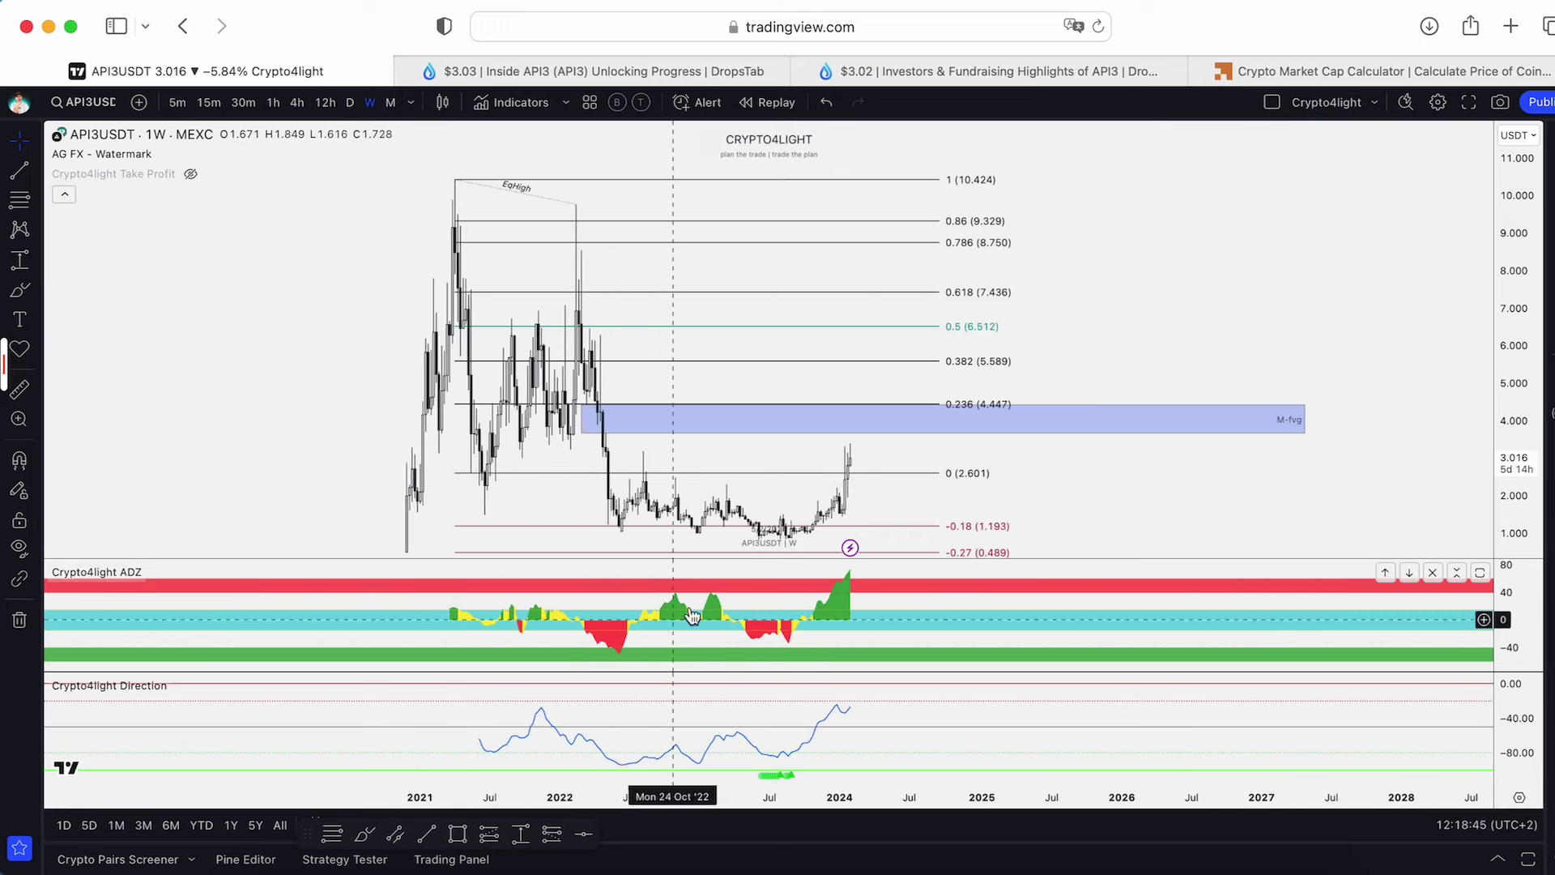
pyautogui.scroll(1, 788, 782)
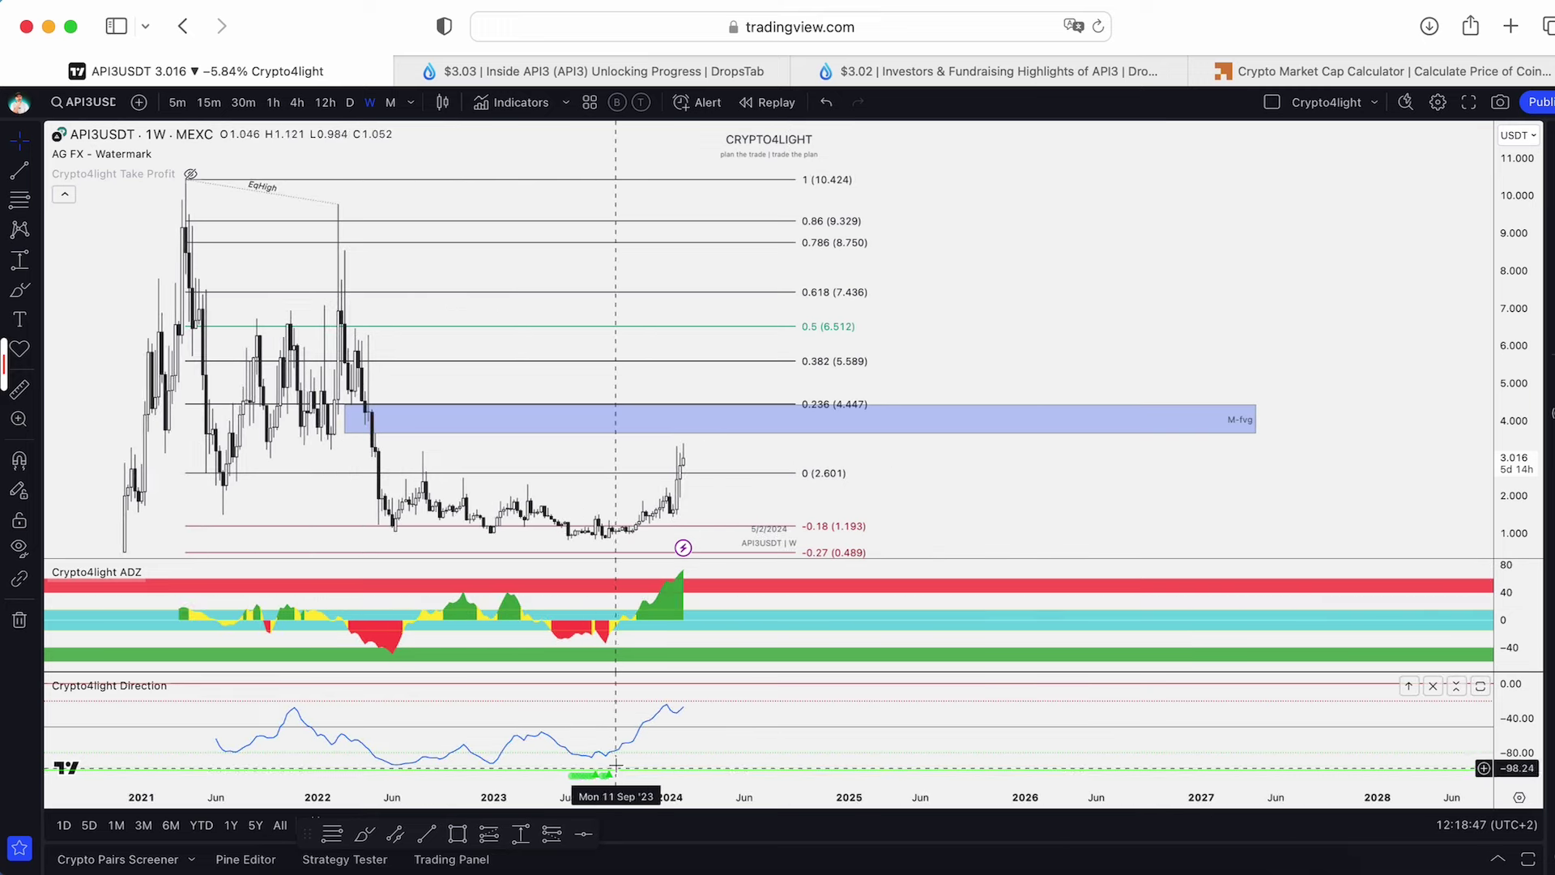
pyautogui.scroll(-1, 687, 404)
pyautogui.moveTo(1123, 293); pyautogui.dragTo(1153, 243)
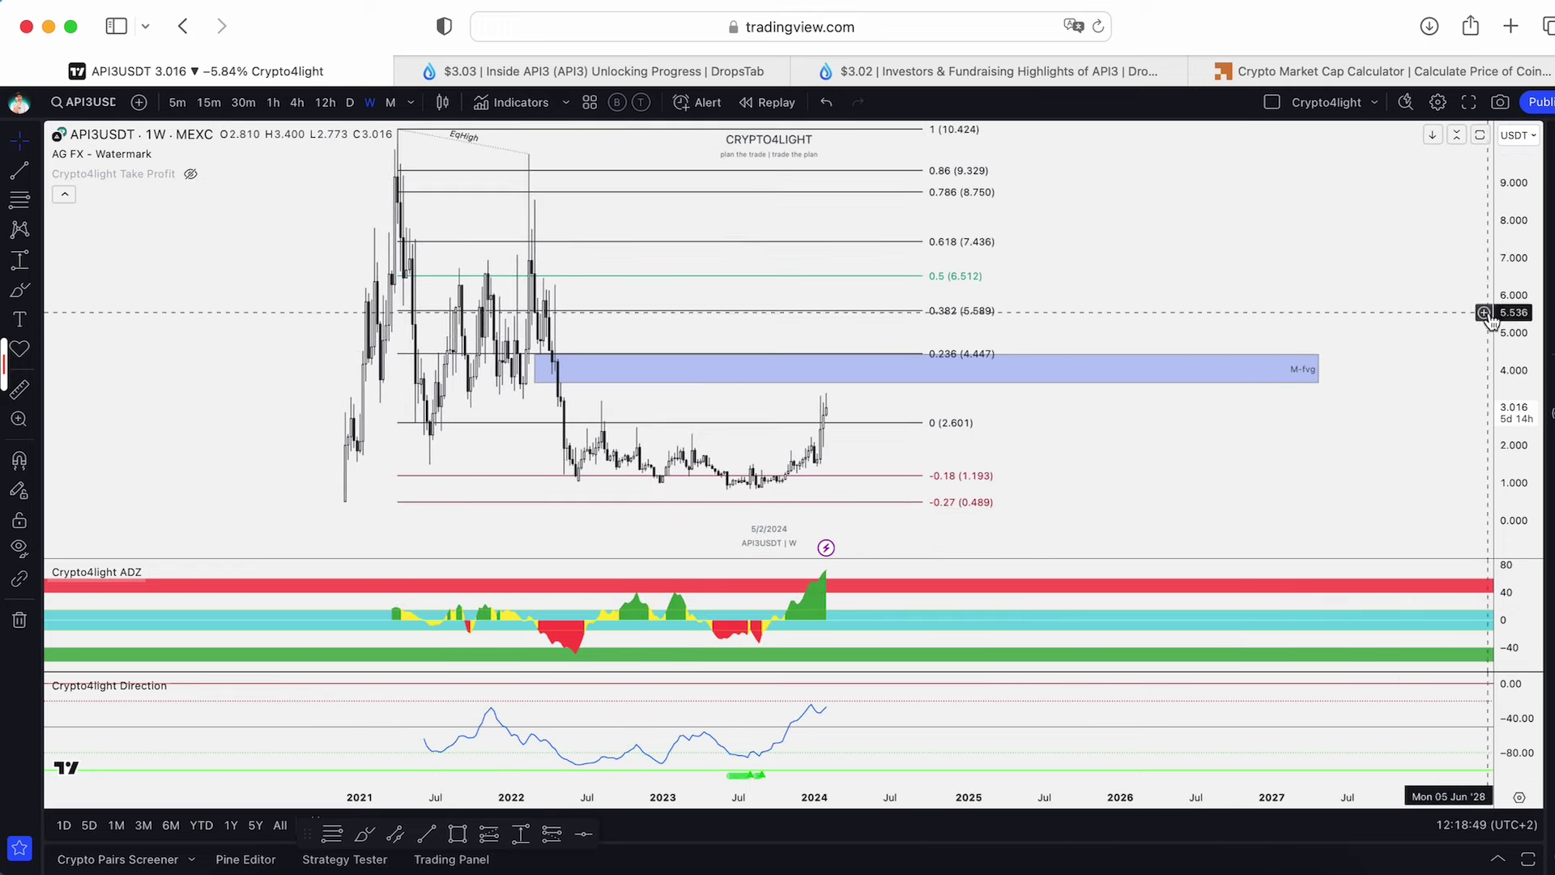
pyautogui.click(191, 174)
# Pan the weekly chart and stretch then compress its price scale to frame the recent candles.
pyautogui.scroll(1, 658, 477)
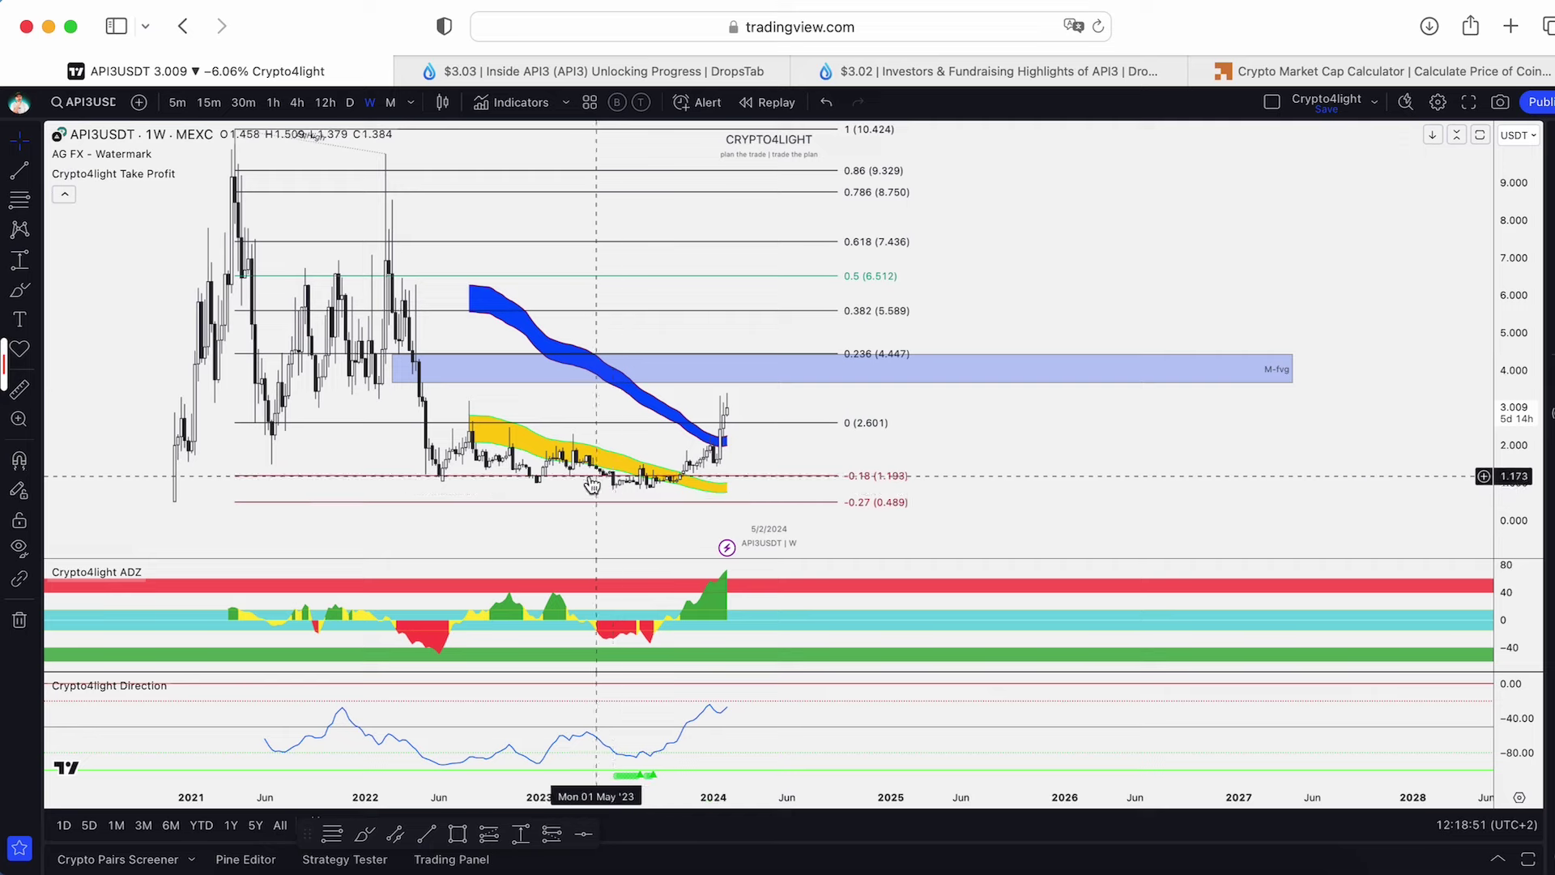
pyautogui.moveTo(1304, 424); pyautogui.dragTo(1369, 399)
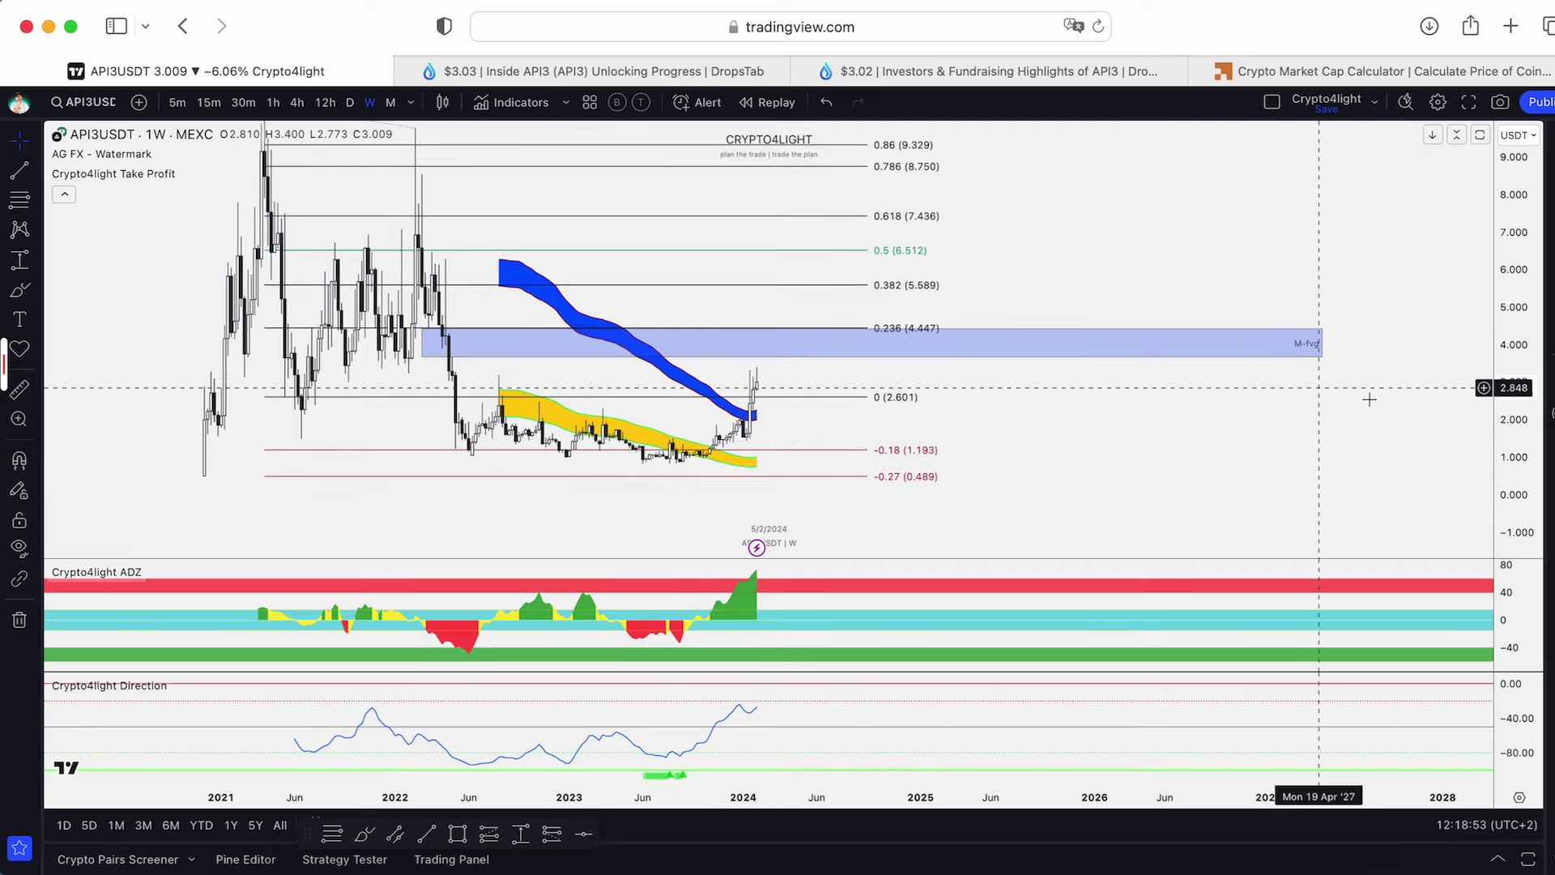
pyautogui.moveTo(1511, 484); pyautogui.dragTo(1511, 365)
pyautogui.moveTo(1174, 472); pyautogui.dragTo(1314, 339)
pyautogui.scroll(3, 1312, 337)
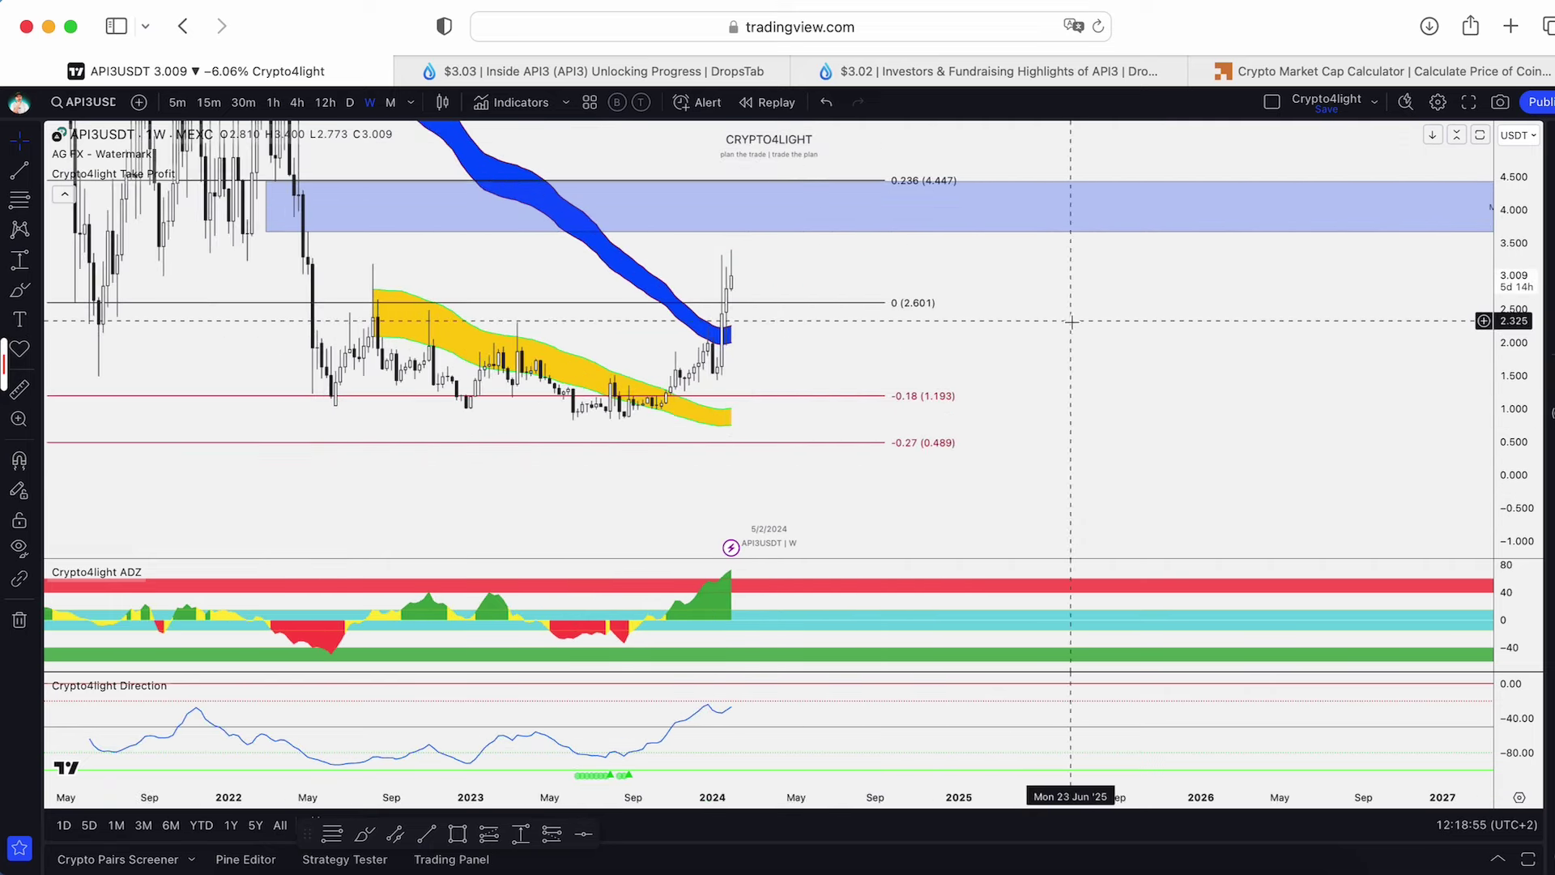
pyautogui.scroll(1, 793, 393)
pyautogui.moveTo(791, 393); pyautogui.dragTo(778, 411)
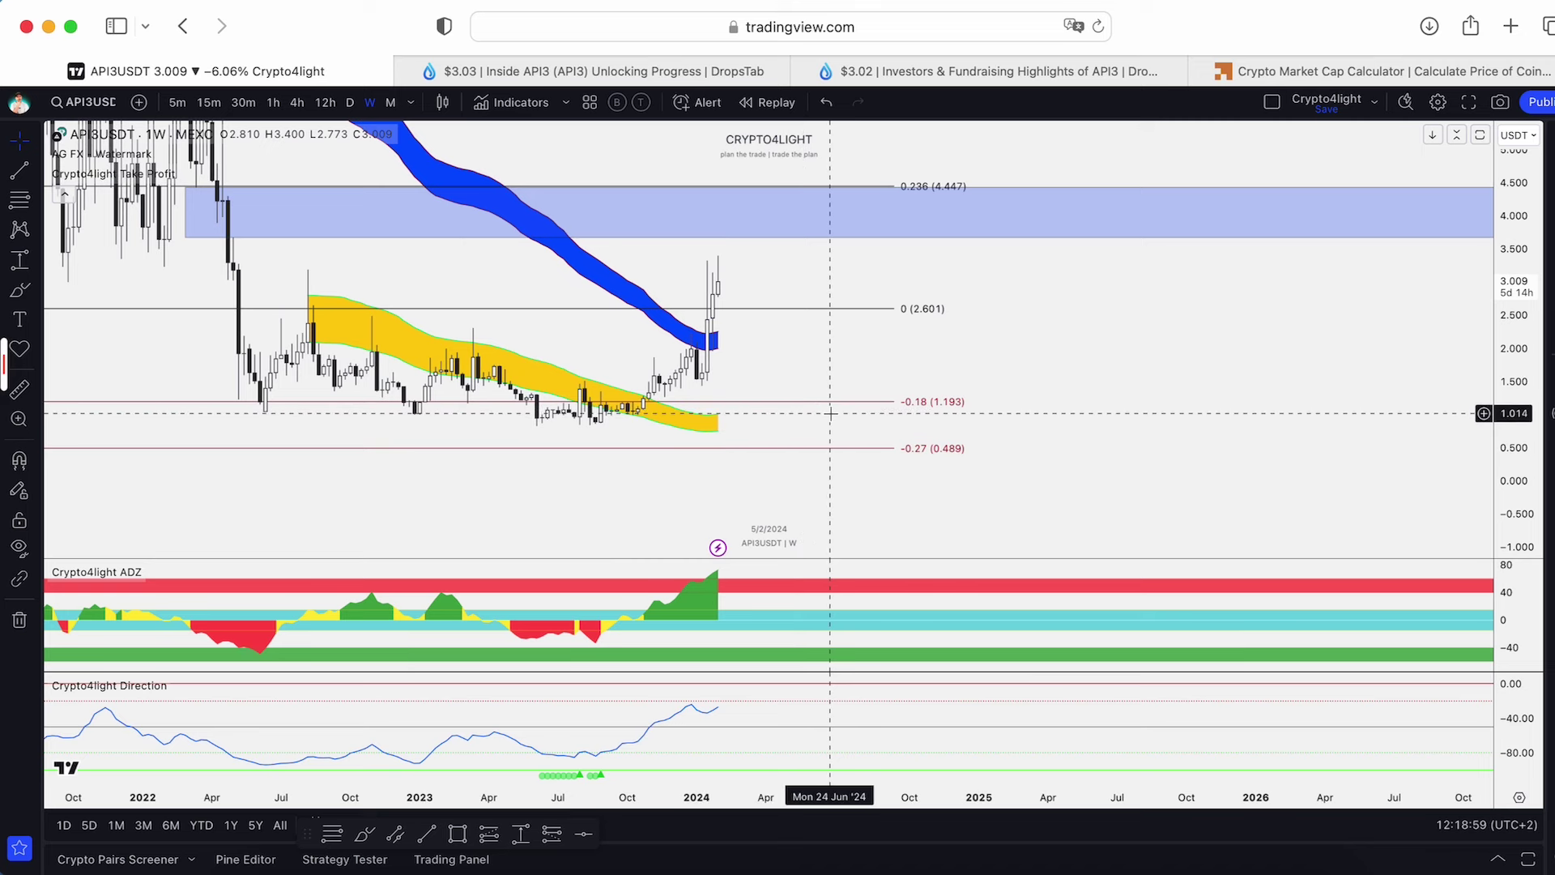
pyautogui.scroll(-2, 879, 376)
pyautogui.moveTo(963, 370); pyautogui.dragTo(975, 392)
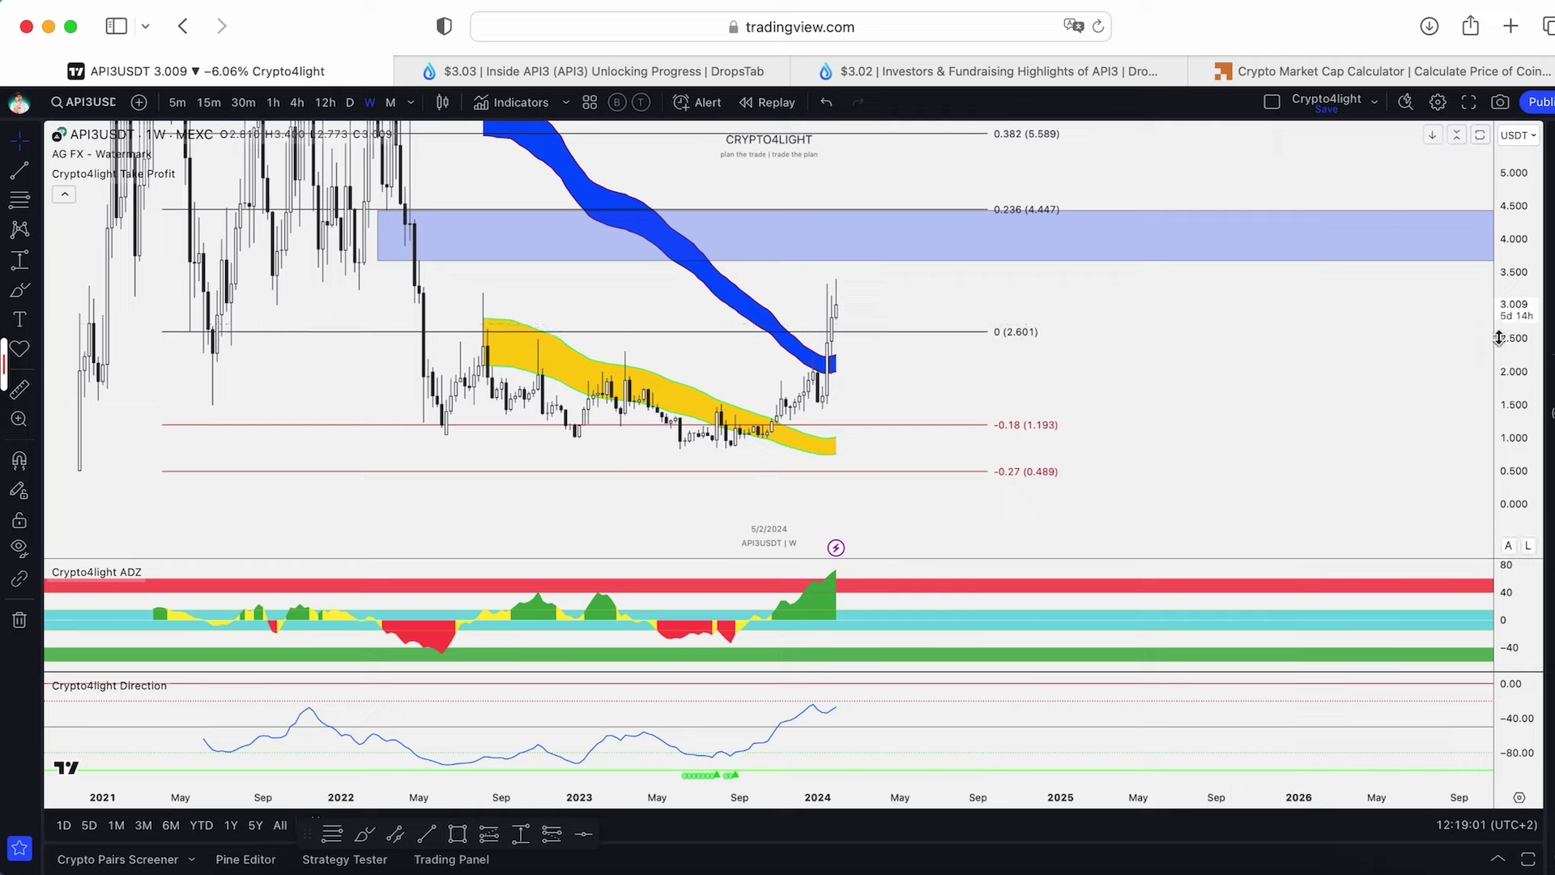
pyautogui.moveTo(1513, 334); pyautogui.dragTo(1513, 426)
pyautogui.scroll(3, 757, 454)
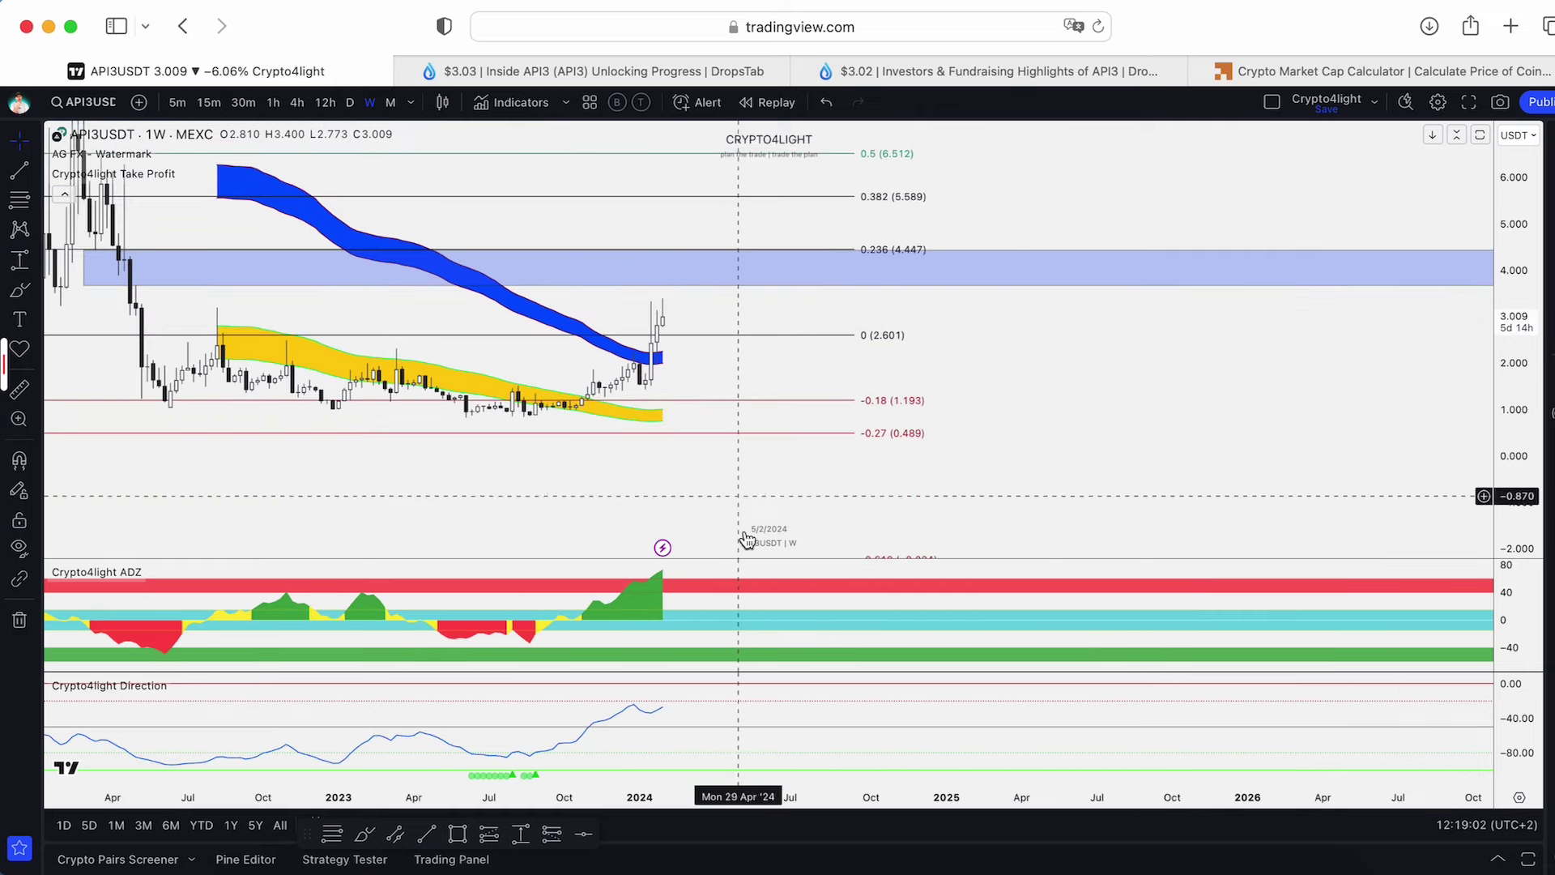
# Sketch trial freehand dip, rebound and loop paths on the price chart, undoing each.
pyautogui.click(367, 837)
pyautogui.moveTo(704, 363)
pyautogui.mouseDown()
pyautogui.moveTo(724, 399)
pyautogui.moveTo(832, 226)
pyautogui.mouseUp()
pyautogui.moveTo(801, 415); pyautogui.dragTo(832, 419)
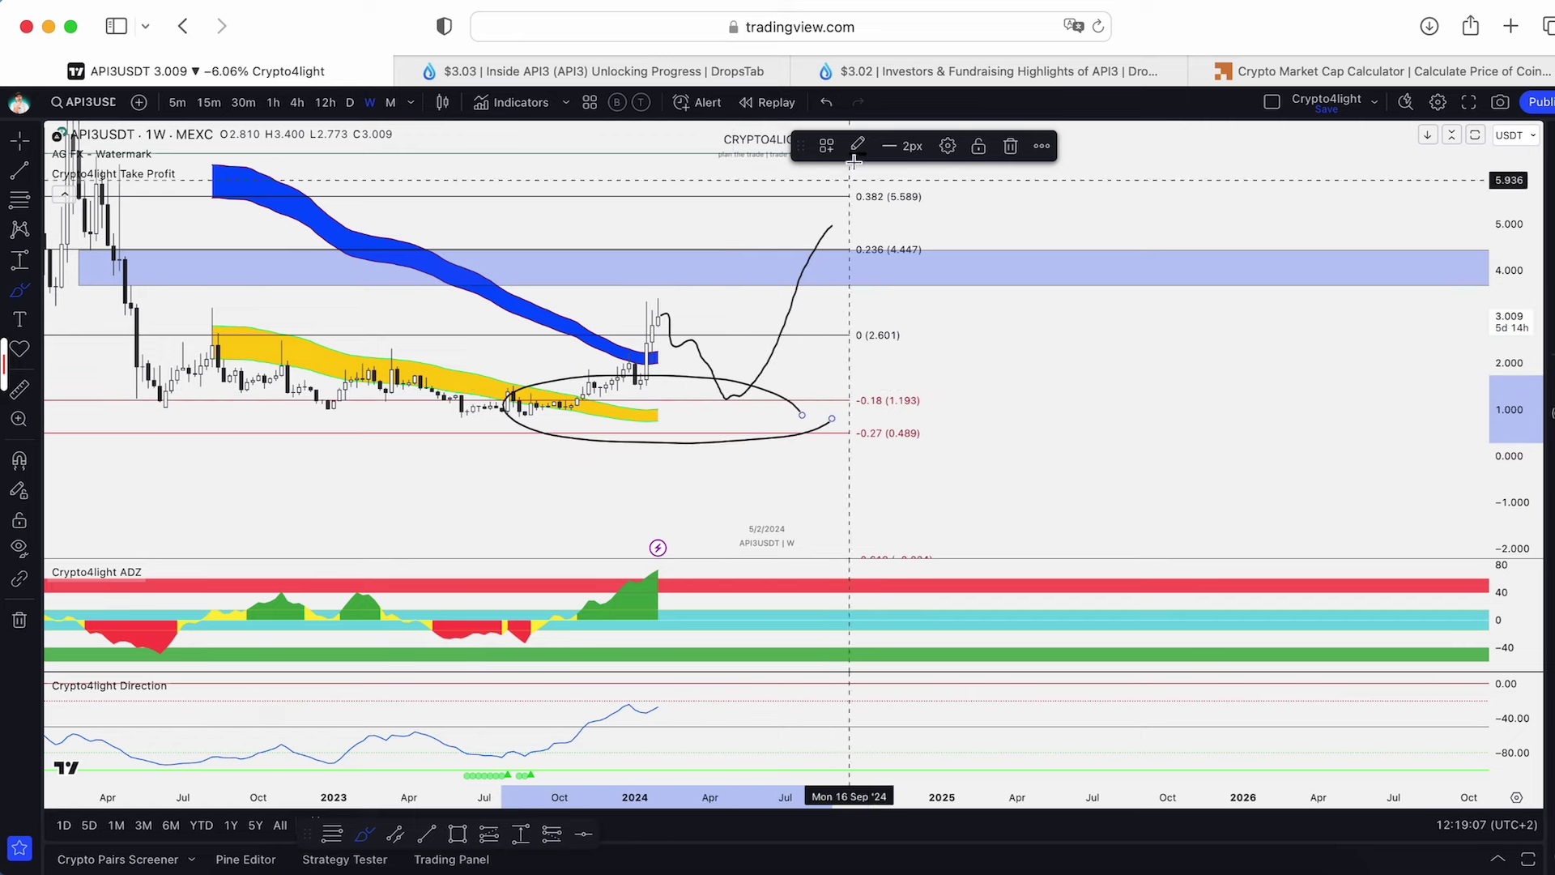
pyautogui.click(826, 102)
pyautogui.click(826, 102)
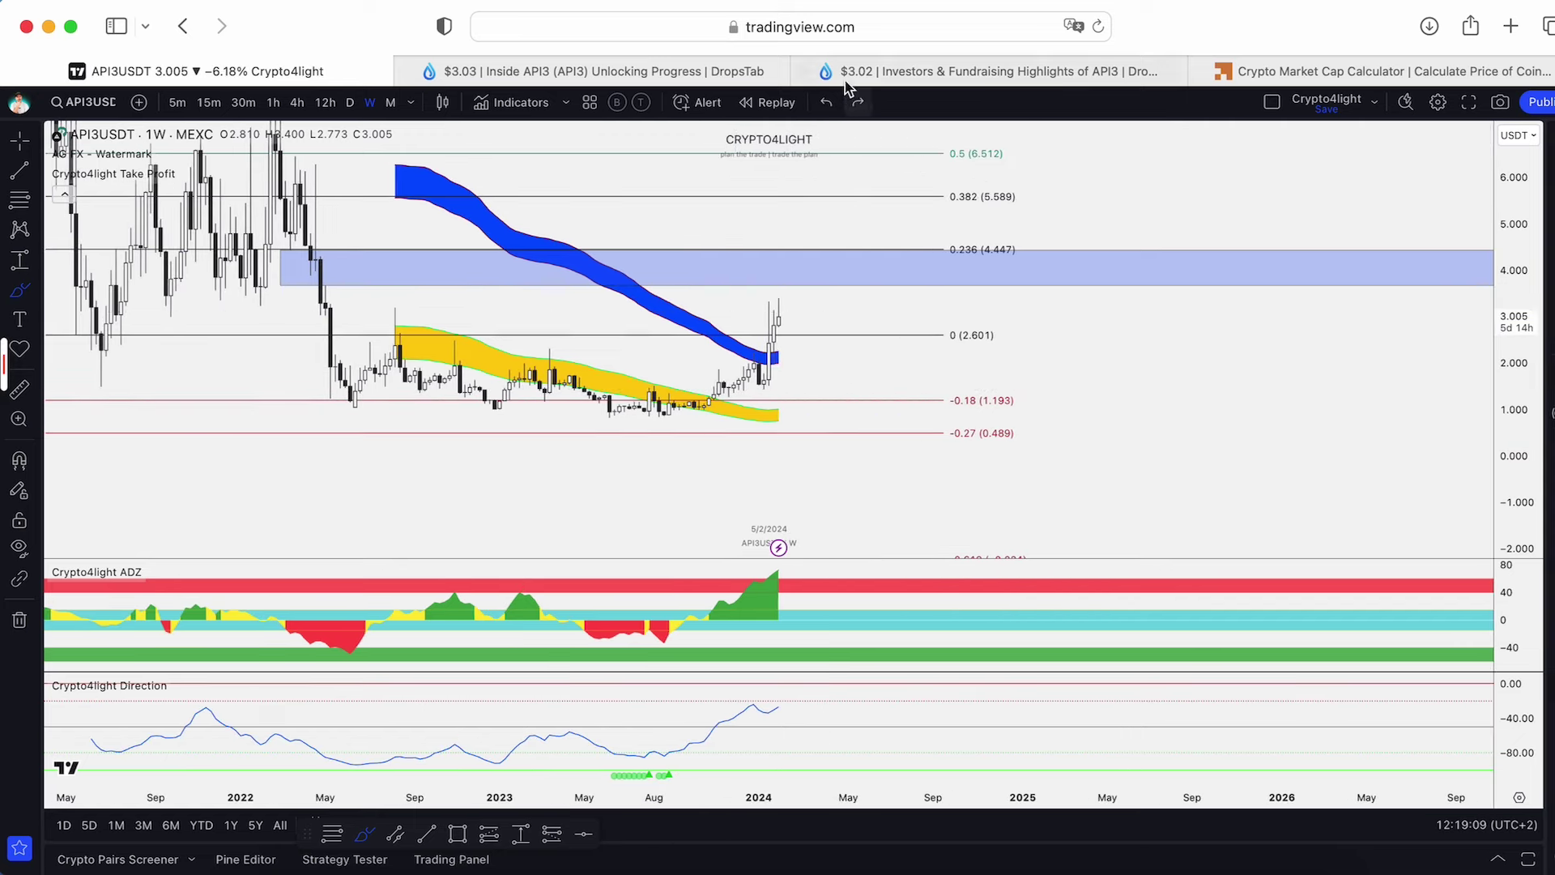
pyautogui.scroll(-1, 845, 333)
pyautogui.moveTo(1525, 315); pyautogui.dragTo(1522, 348)
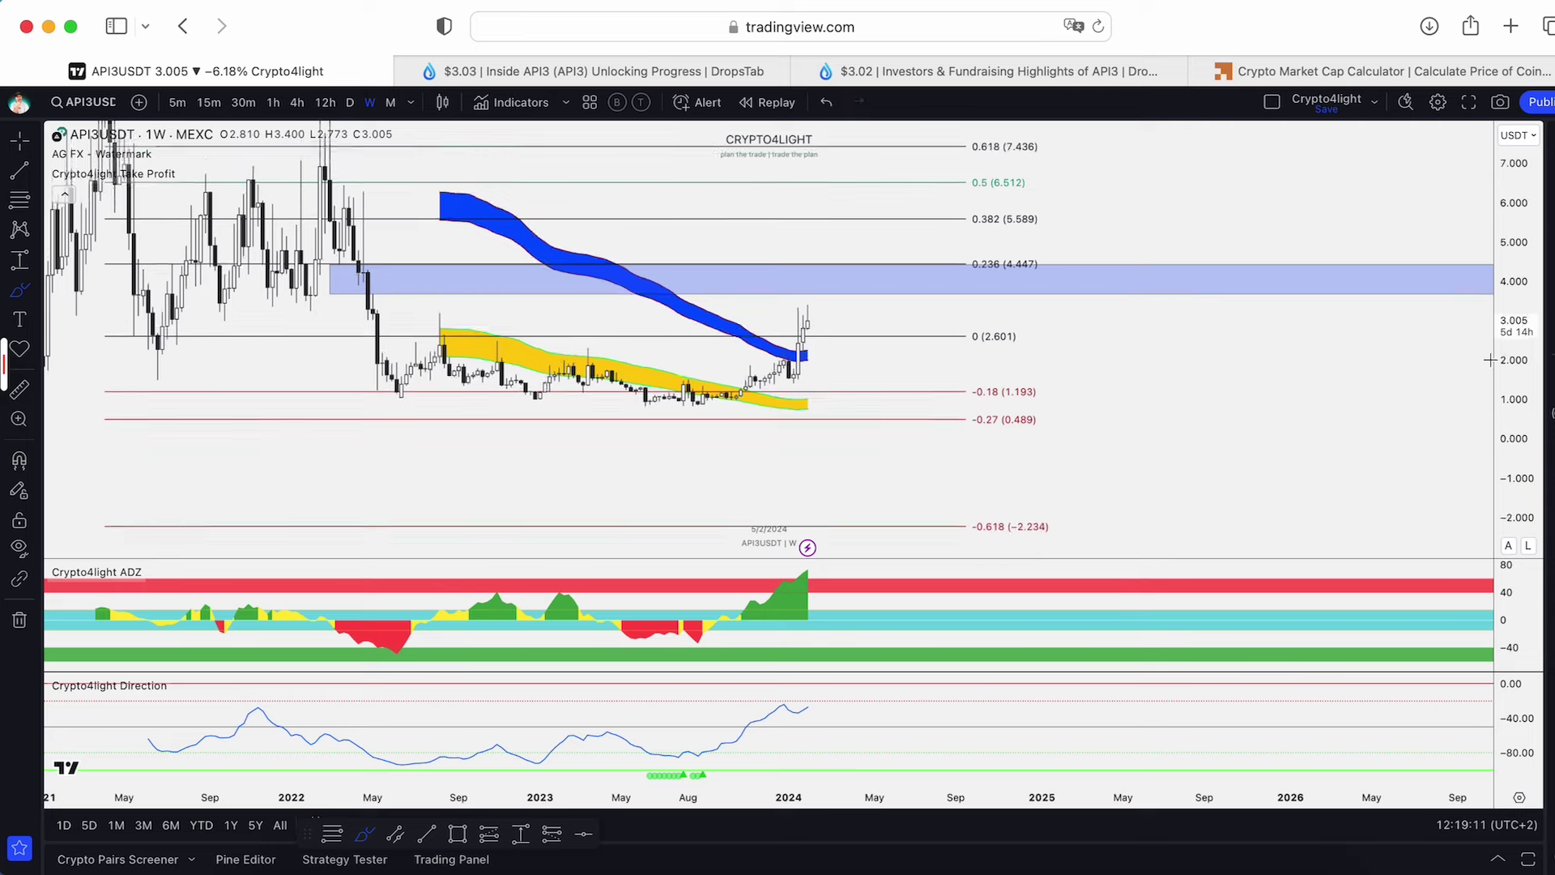
pyautogui.scroll(-1, 1267, 337)
pyautogui.moveTo(916, 424)
pyautogui.mouseDown()
pyautogui.moveTo(890, 380)
pyautogui.moveTo(583, 405)
pyautogui.moveTo(886, 424)
pyautogui.mouseUp()
pyautogui.click(827, 101)
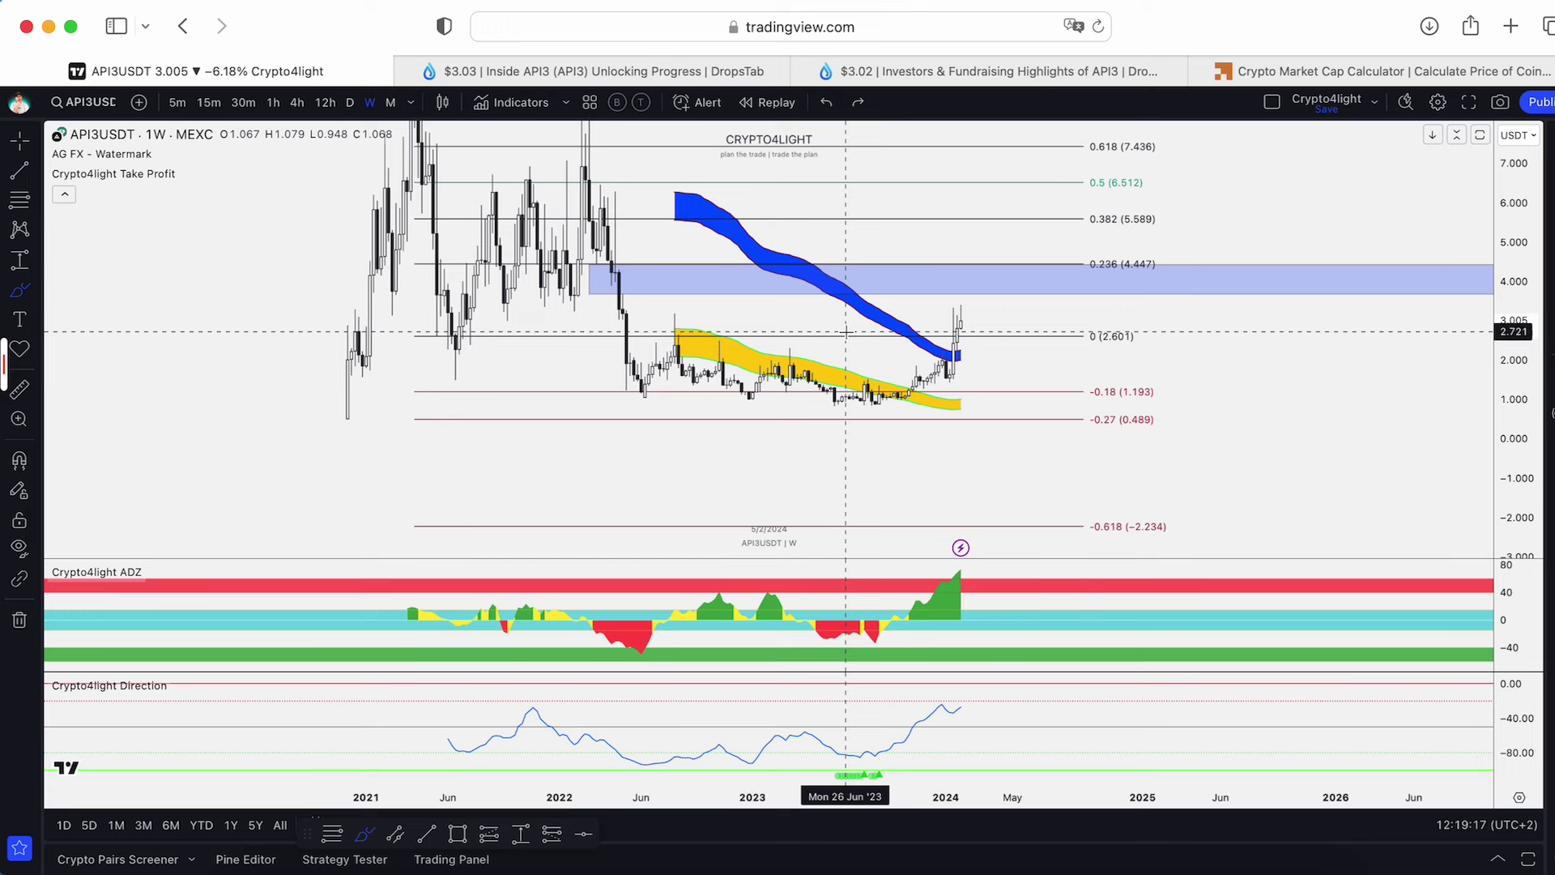
# Switch to the monthly timeframe, loop around the red ADZ band's top, and zoom out.
pyautogui.scroll(1, 964, 359)
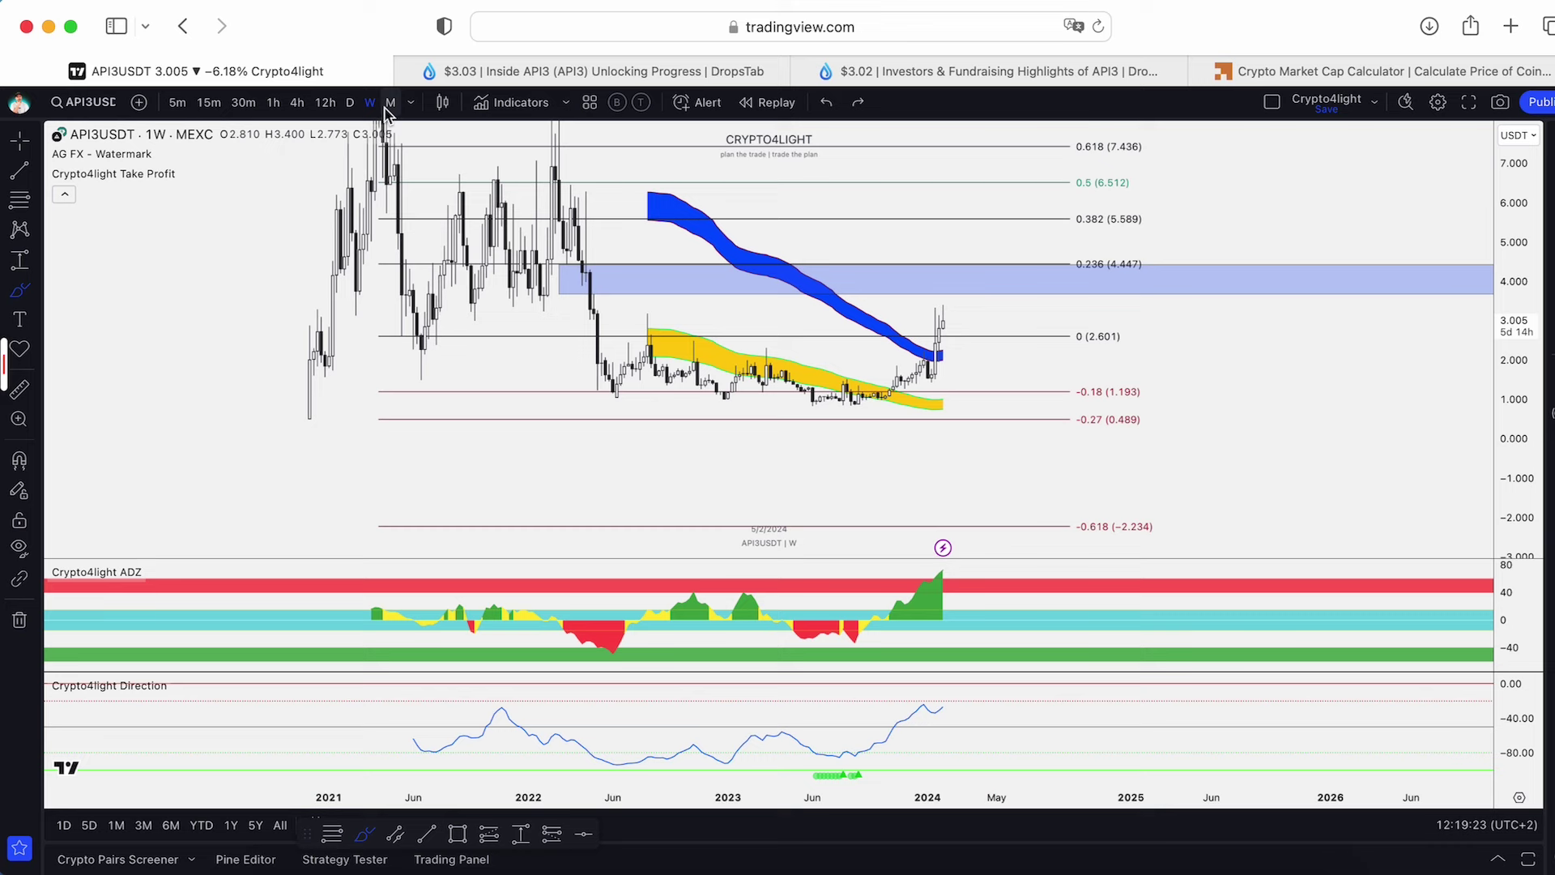
pyautogui.click(390, 102)
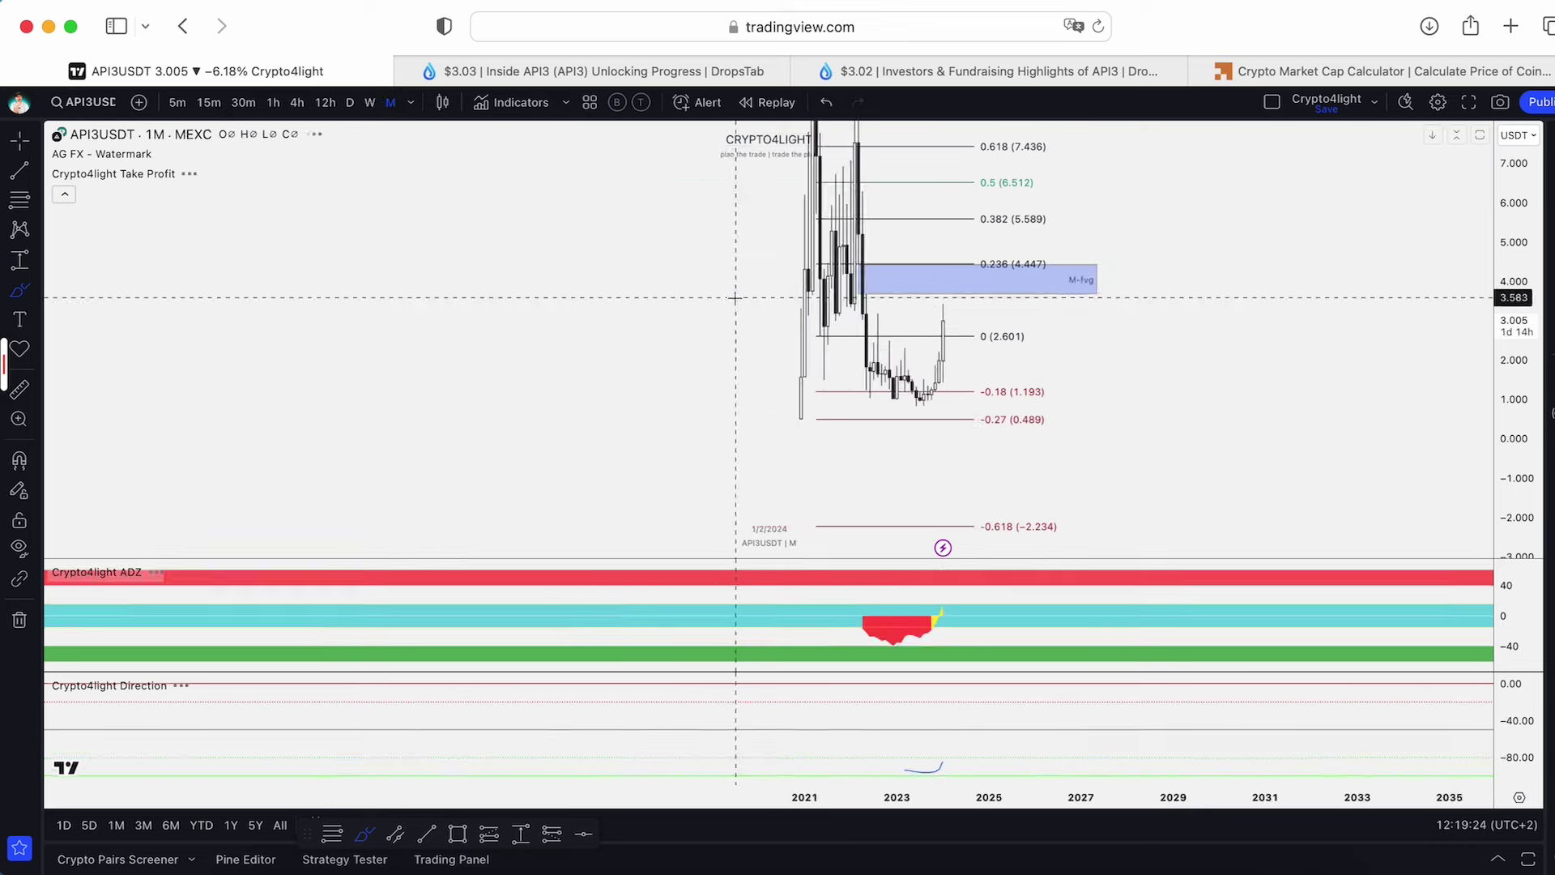
pyautogui.scroll(3, 874, 493)
pyautogui.moveTo(823, 574)
pyautogui.mouseDown()
pyautogui.moveTo(748, 566)
pyautogui.moveTo(876, 592)
pyautogui.mouseUp()
pyautogui.click(716, 773)
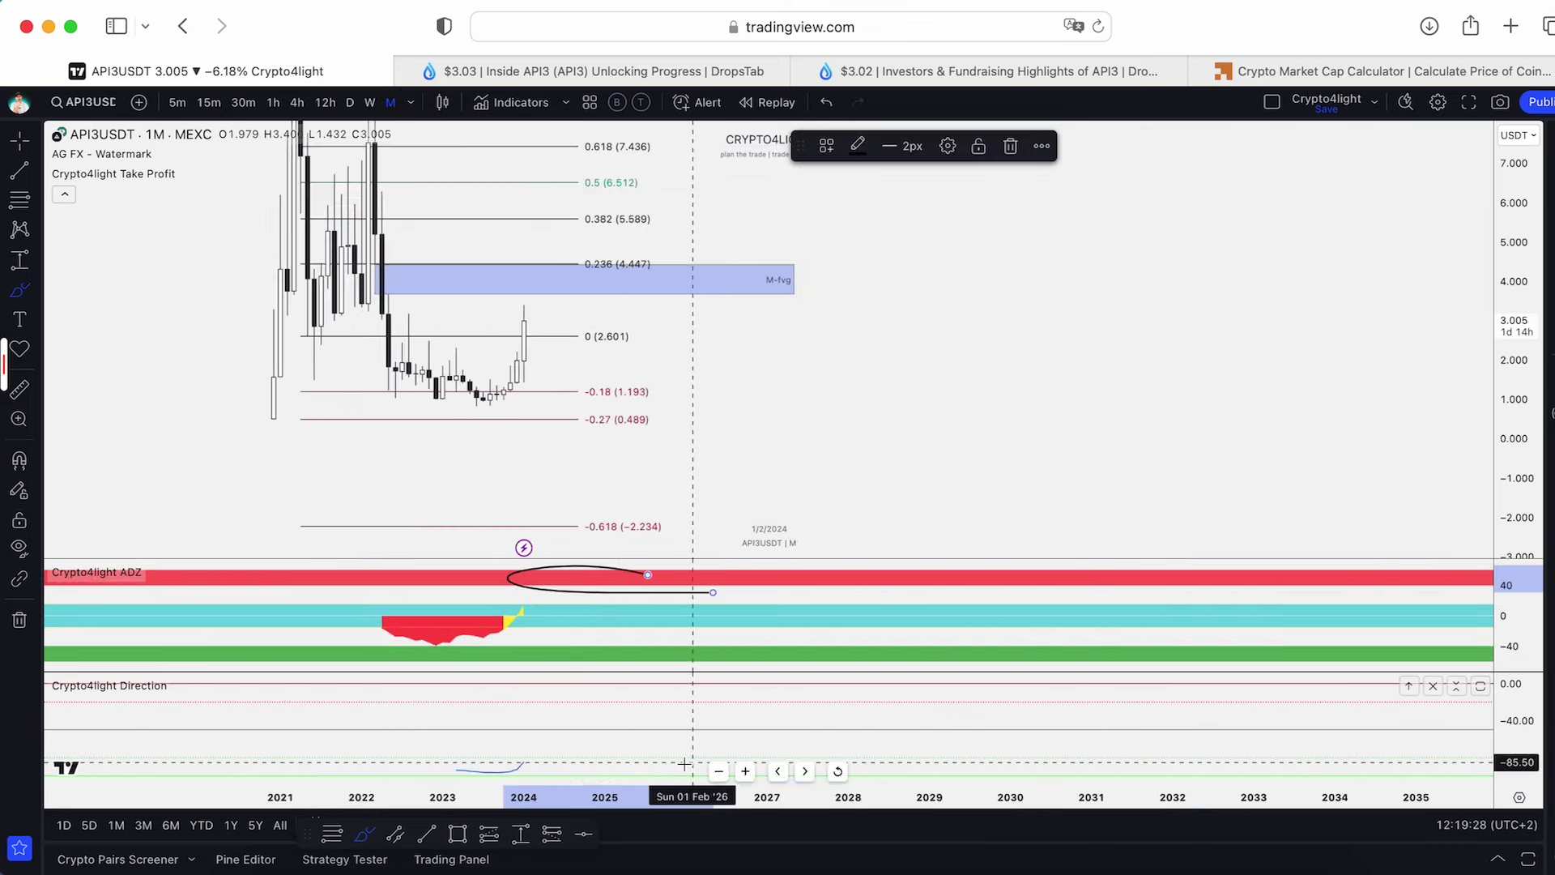
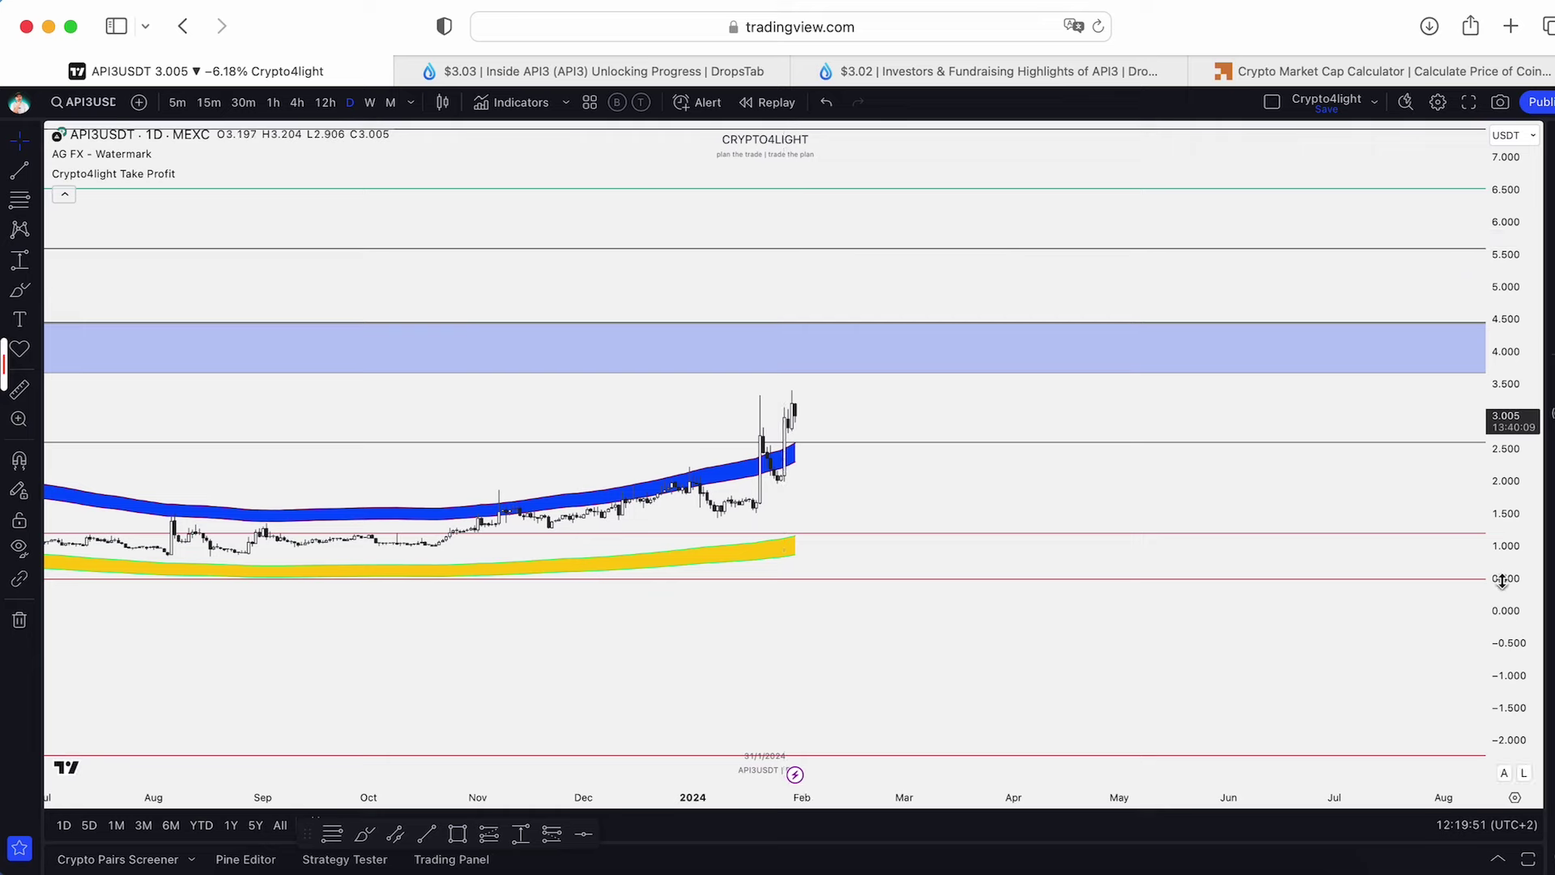
# Stretch the daily price scale and pan the chart to leave room after the last candle.
pyautogui.moveTo(1017, 541); pyautogui.dragTo(788, 460)
pyautogui.scroll(-3, 526, 543)
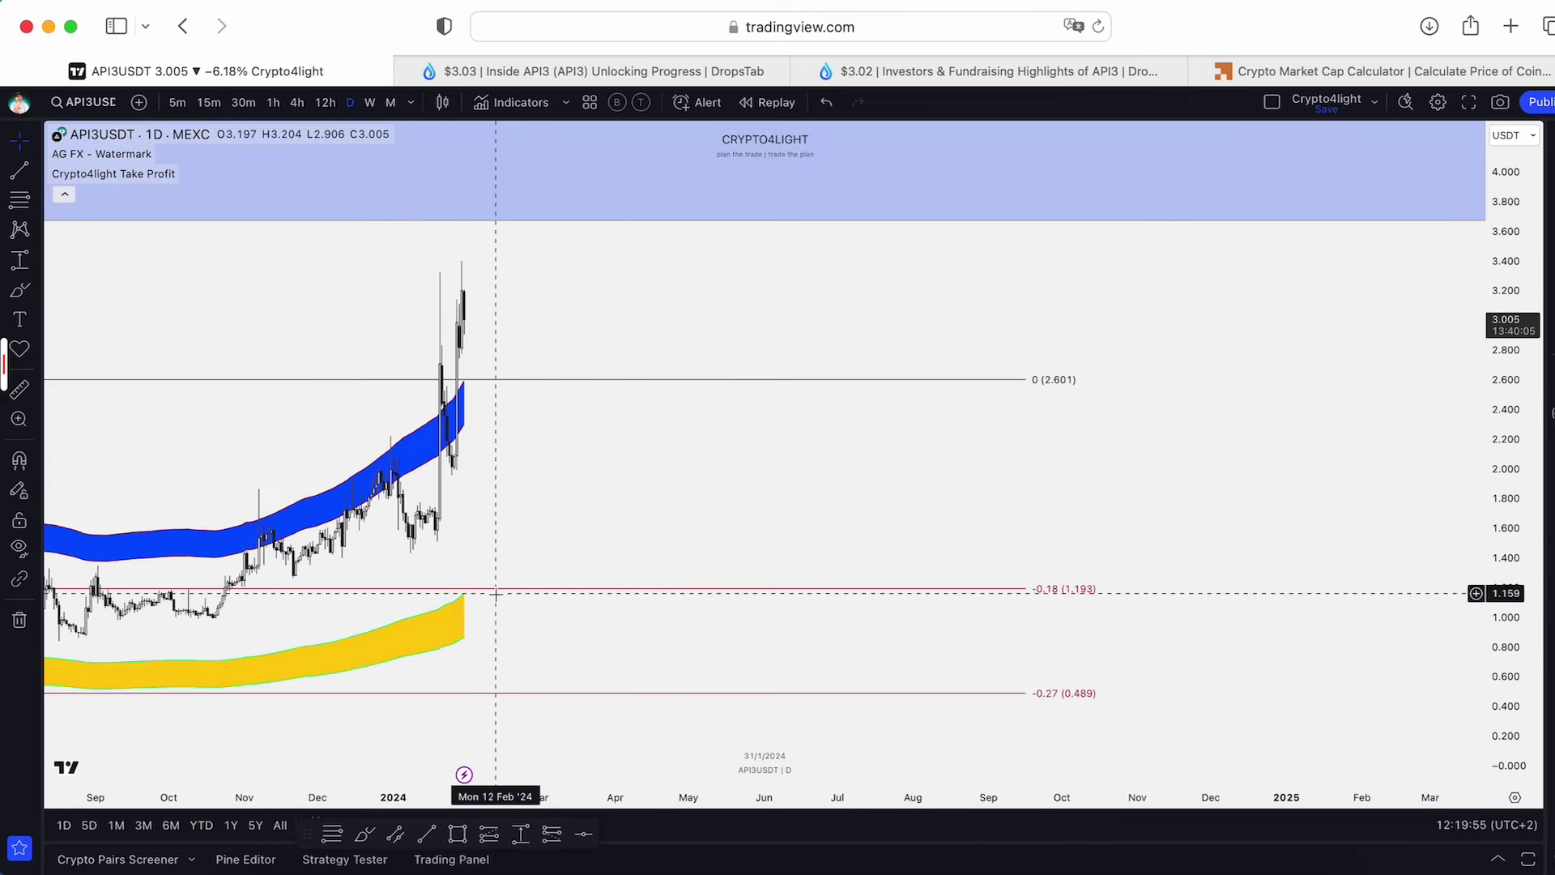
pyautogui.scroll(-4, 496, 594)
pyautogui.scroll(5, 988, 330)
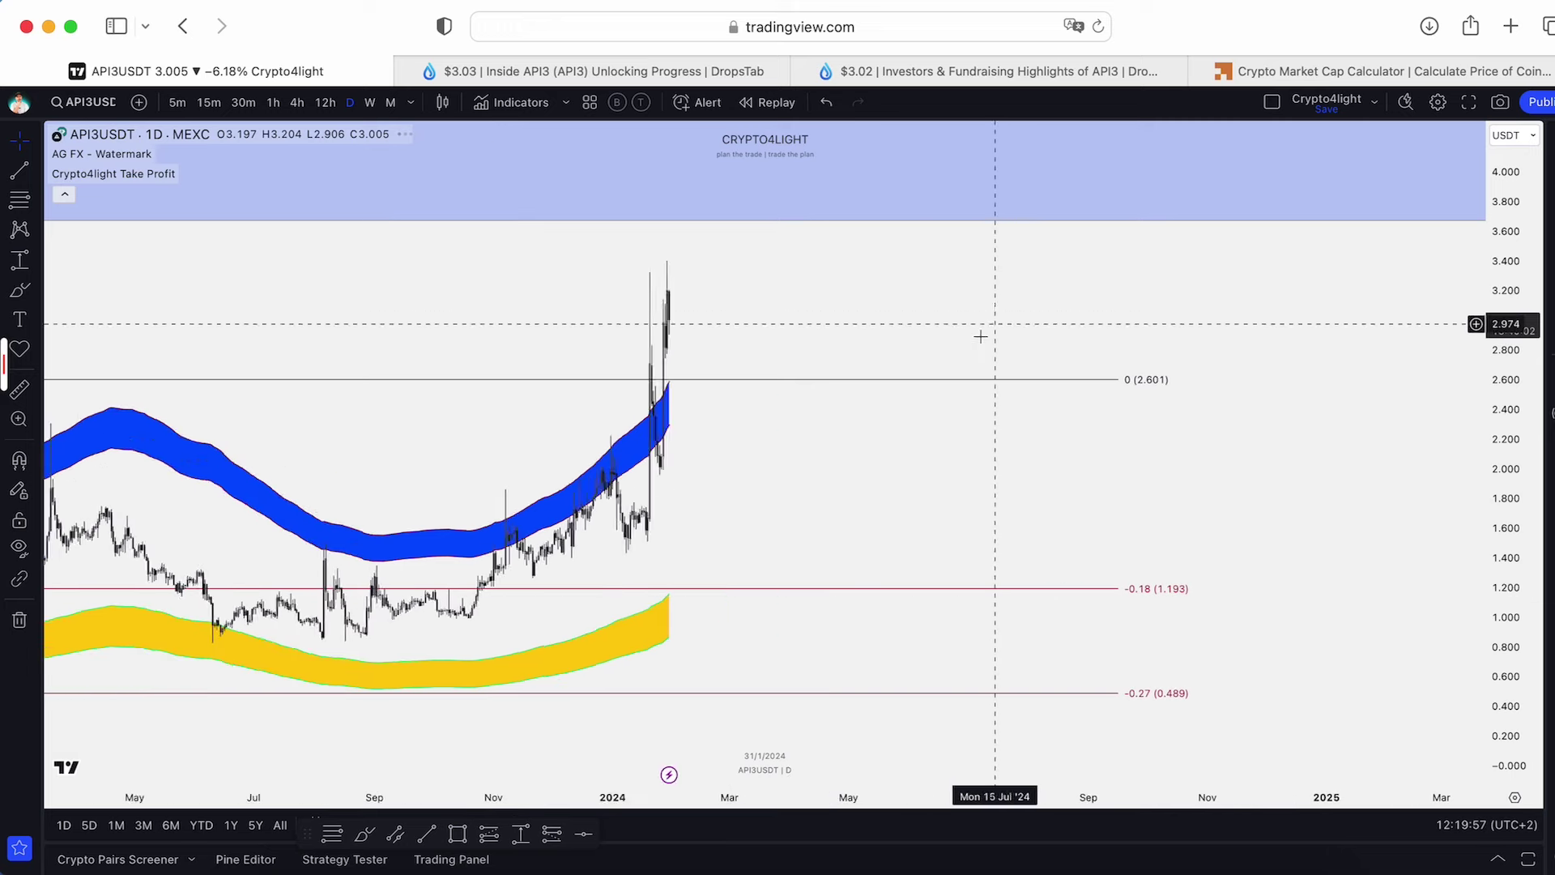
pyautogui.moveTo(672, 317); pyautogui.dragTo(789, 371)
pyautogui.scroll(1, 567, 284)
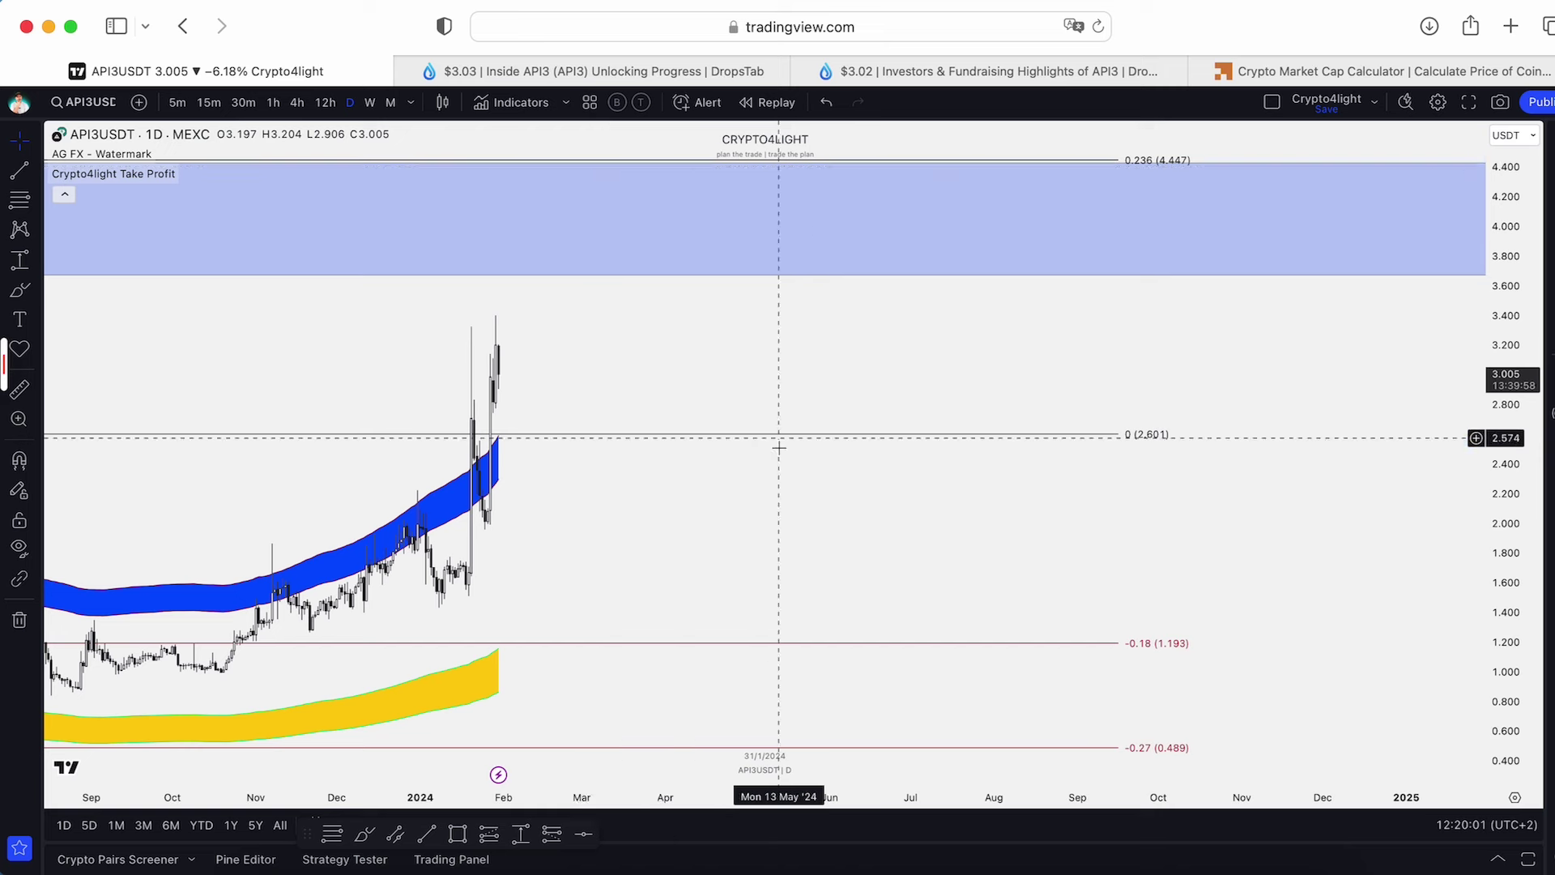
# Brush-sketch projected rally paths toward the 0 and 0.236 levels plus a loop, then undo all three.
pyautogui.click(365, 833)
pyautogui.moveTo(490, 653); pyautogui.dragTo(902, 437)
pyautogui.moveTo(498, 362)
pyautogui.mouseDown()
pyautogui.moveTo(670, 166)
pyautogui.moveTo(836, 288)
pyautogui.moveTo(906, 427)
pyautogui.mouseUp()
pyautogui.scroll(-2, 875, 324)
pyautogui.click(831, 106)
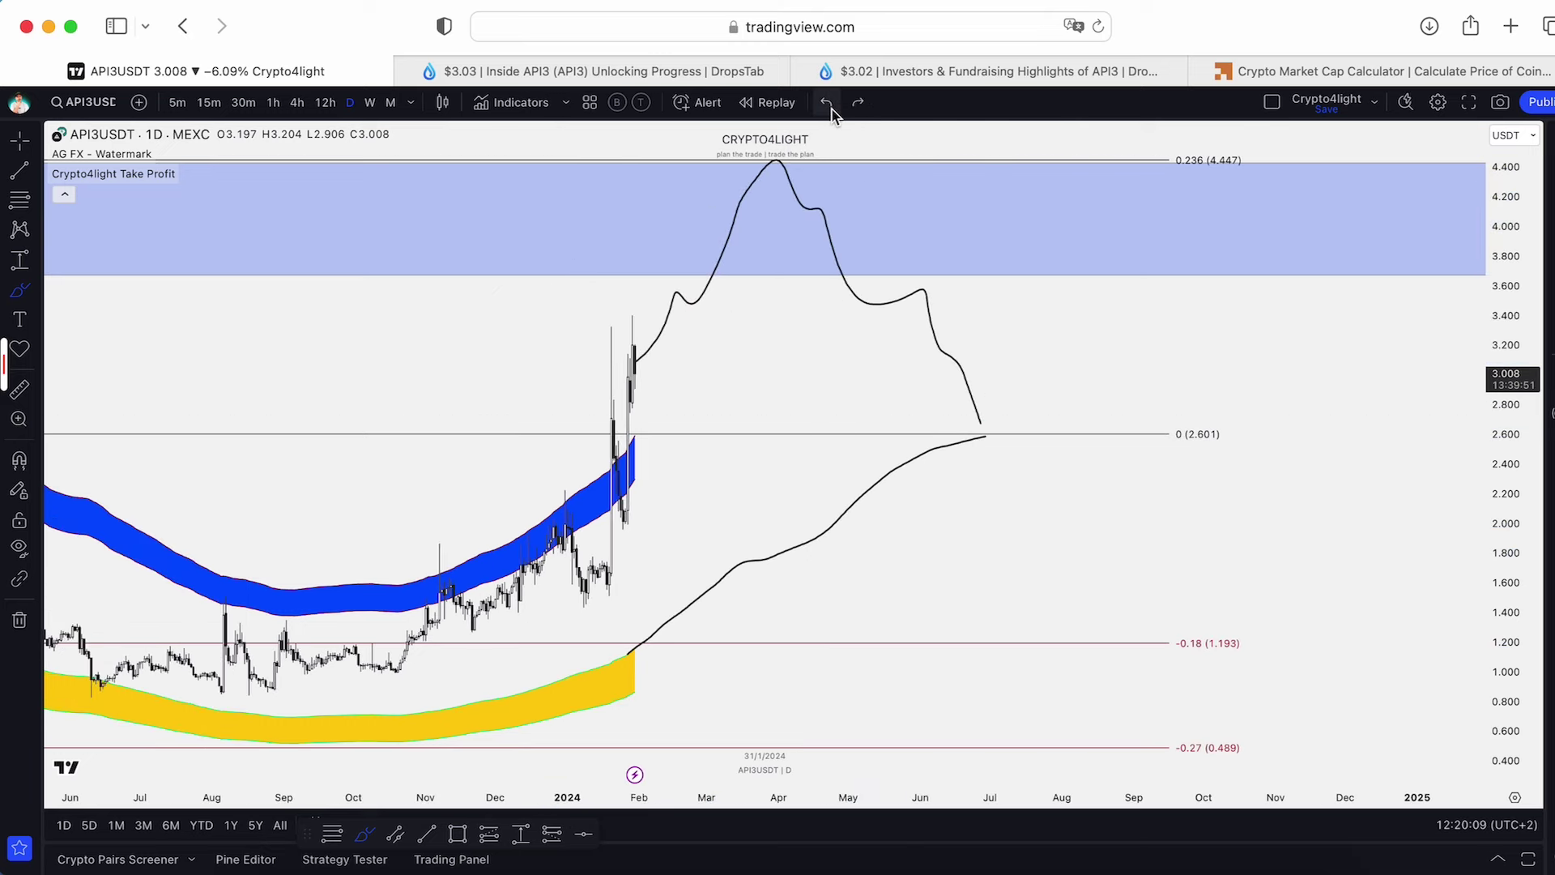
pyautogui.scroll(-3, 964, 274)
pyautogui.click(827, 102)
pyautogui.moveTo(1328, 626)
pyautogui.mouseDown()
pyautogui.moveTo(862, 625)
pyautogui.moveTo(903, 745)
pyautogui.moveTo(1242, 723)
pyautogui.mouseUp()
pyautogui.click(827, 103)
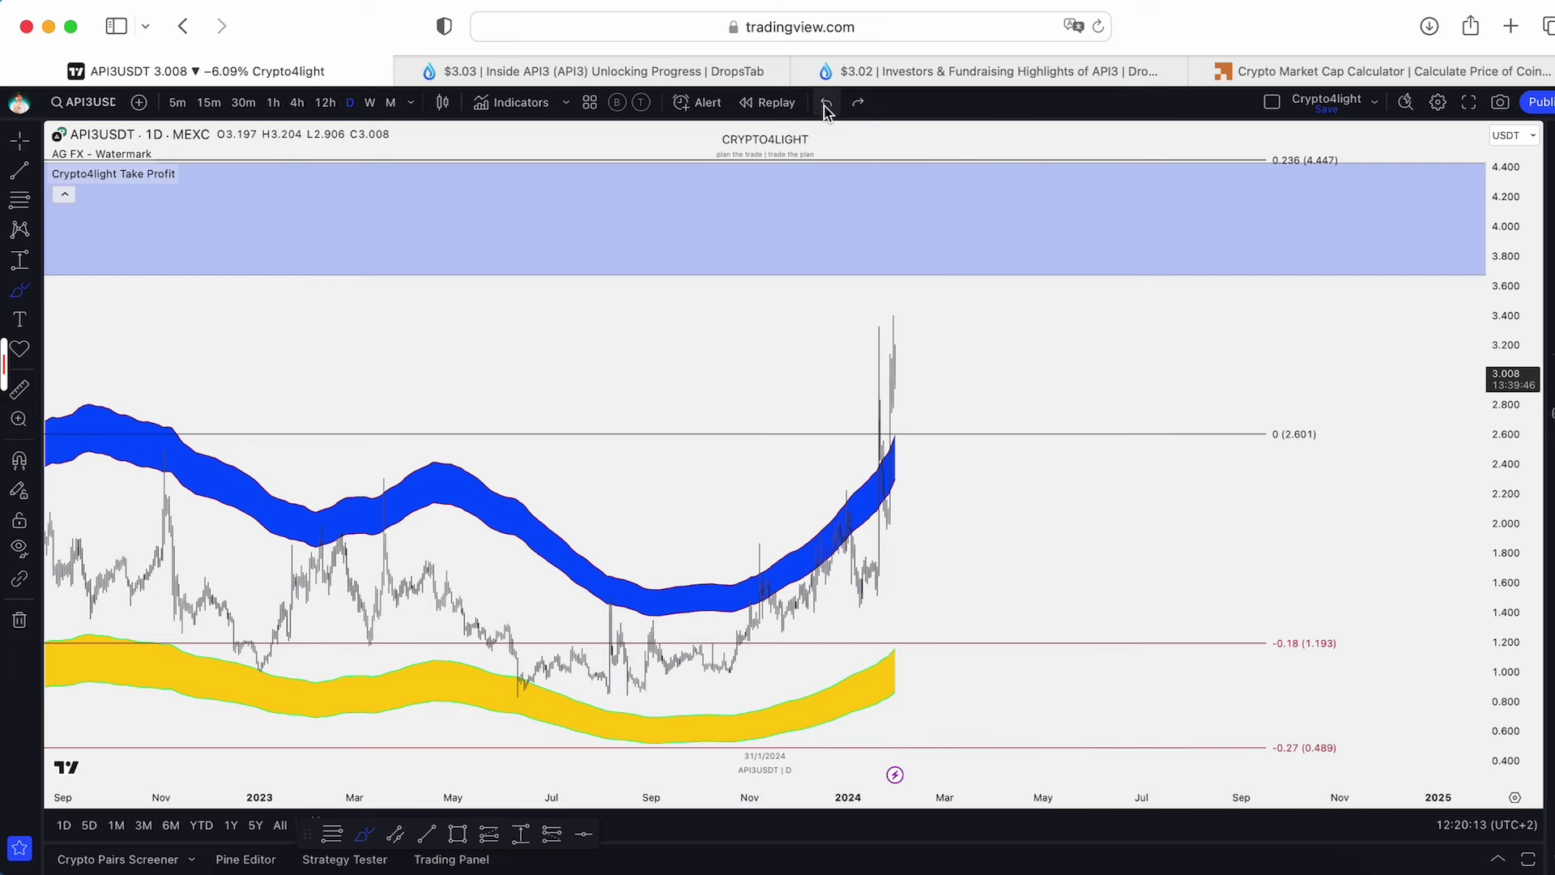
# Switch API3/USDT to weekly and compress the price scale to reveal the upper Fib levels.
pyautogui.click(370, 102)
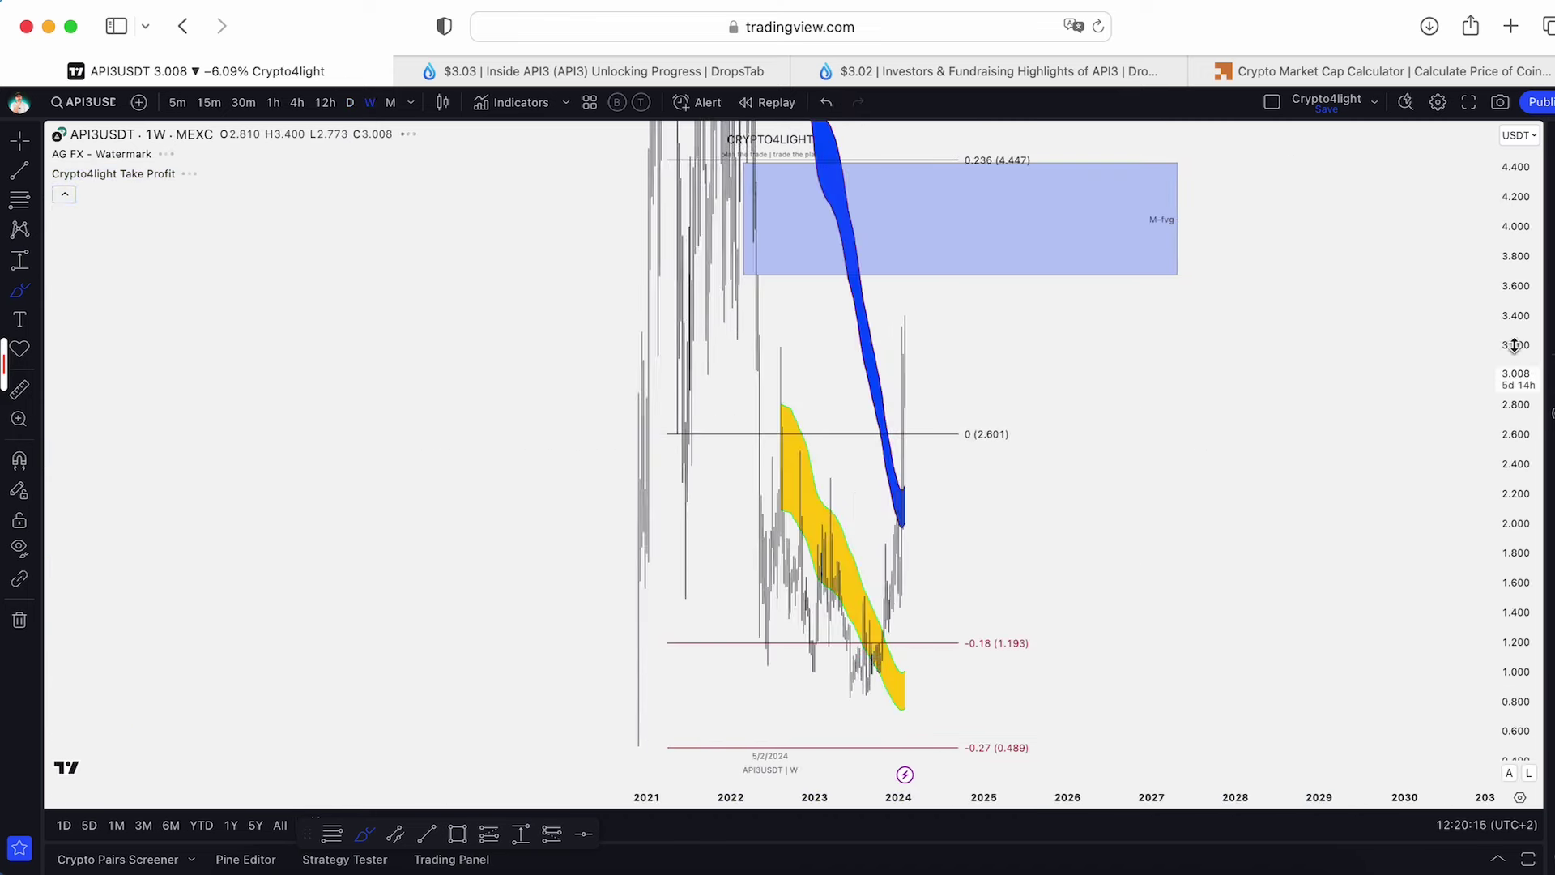
pyautogui.moveTo(1514, 345); pyautogui.dragTo(1523, 584)
pyautogui.moveTo(1521, 362); pyautogui.dragTo(1518, 648)
pyautogui.scroll(3, 1319, 615)
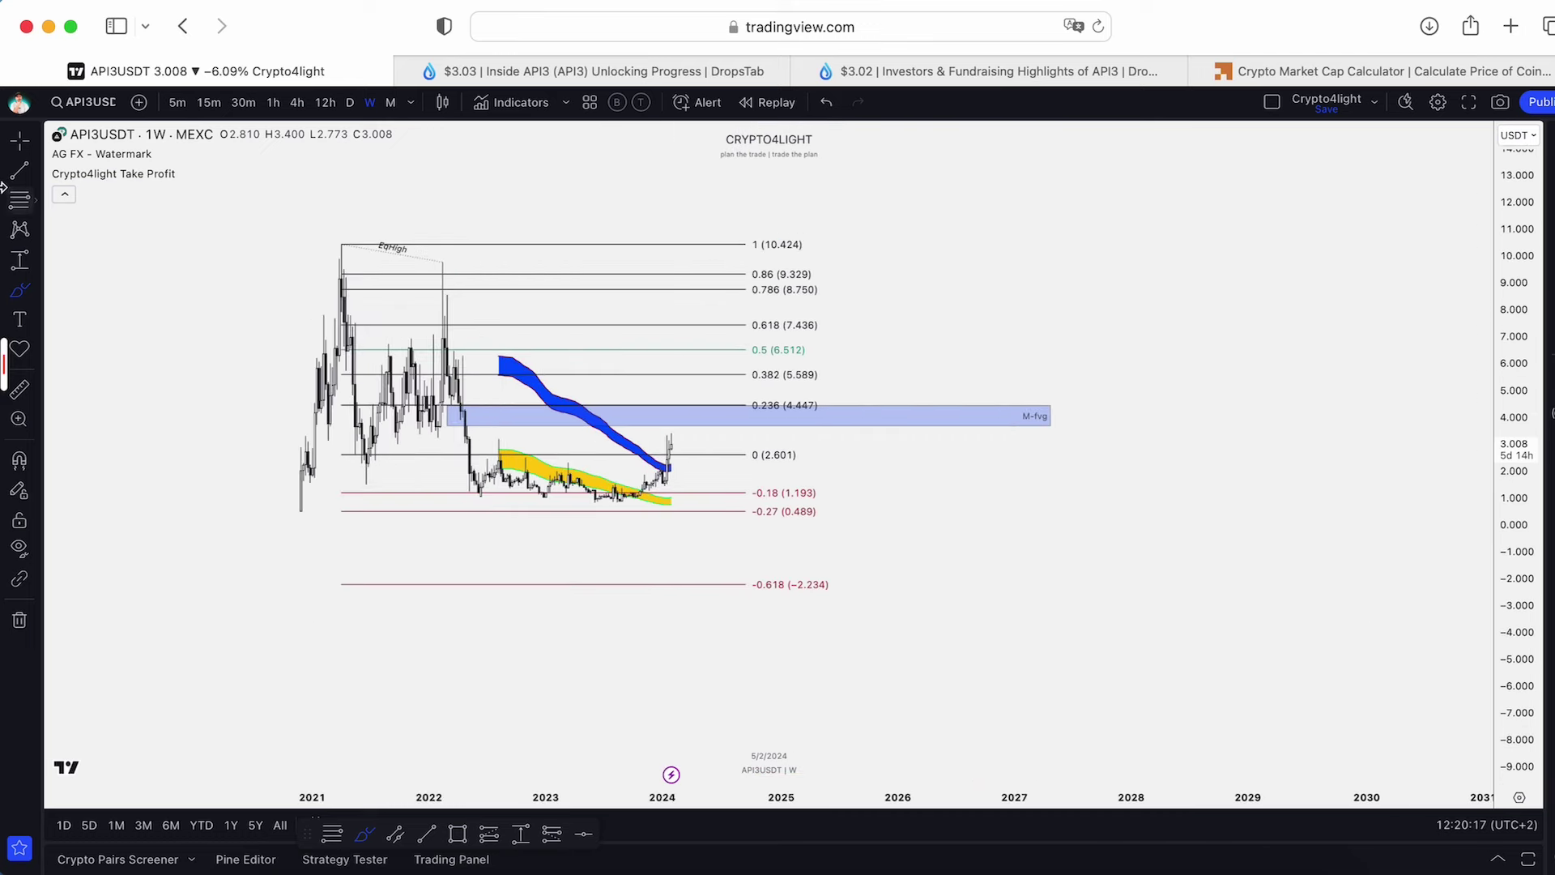
pyautogui.click(21, 141)
pyautogui.moveTo(1284, 324); pyautogui.dragTo(1487, 489)
pyautogui.scroll(3, 1252, 478)
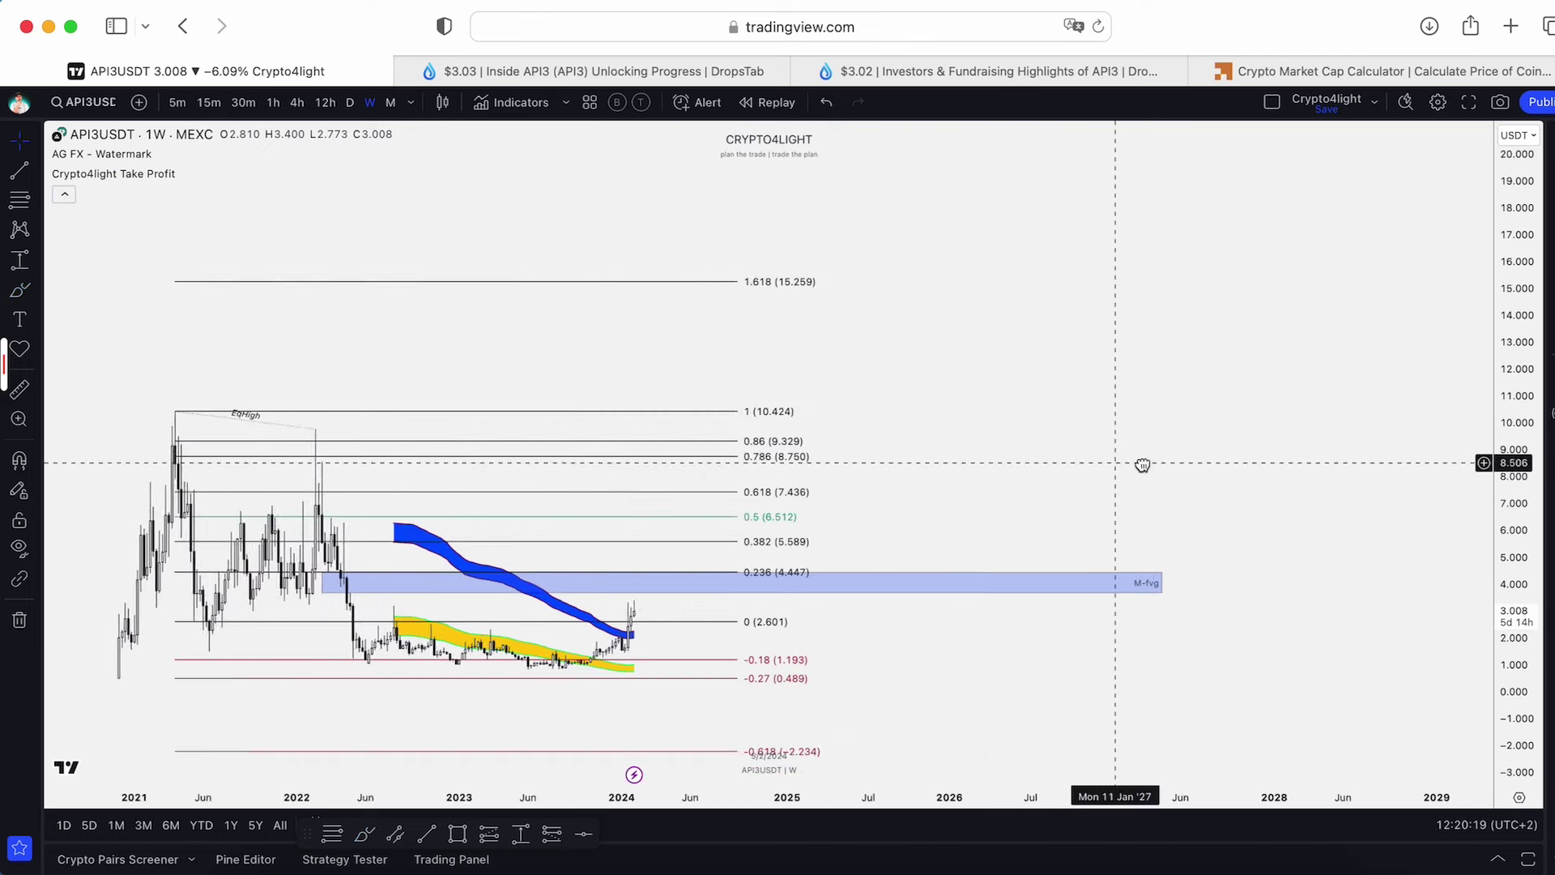
pyautogui.moveTo(1117, 464); pyautogui.dragTo(1519, 437)
pyautogui.scroll(1, 1317, 430)
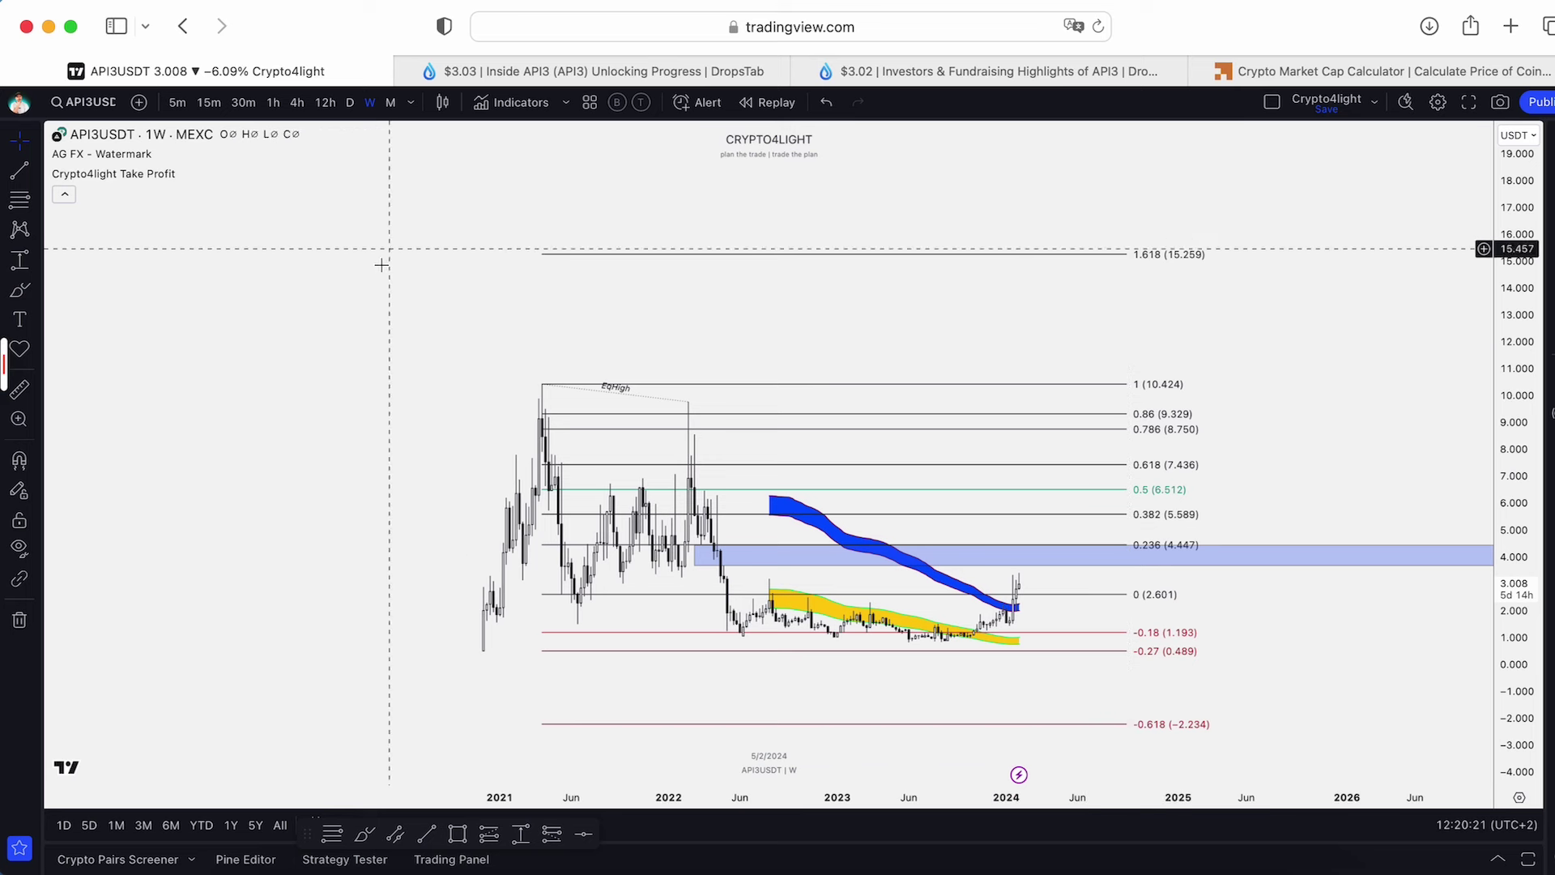
# Replace the Take Profit indicator with Crypto4light Market Mood and Money Power panes.
pyautogui.click(259, 174)
pyautogui.click(516, 102)
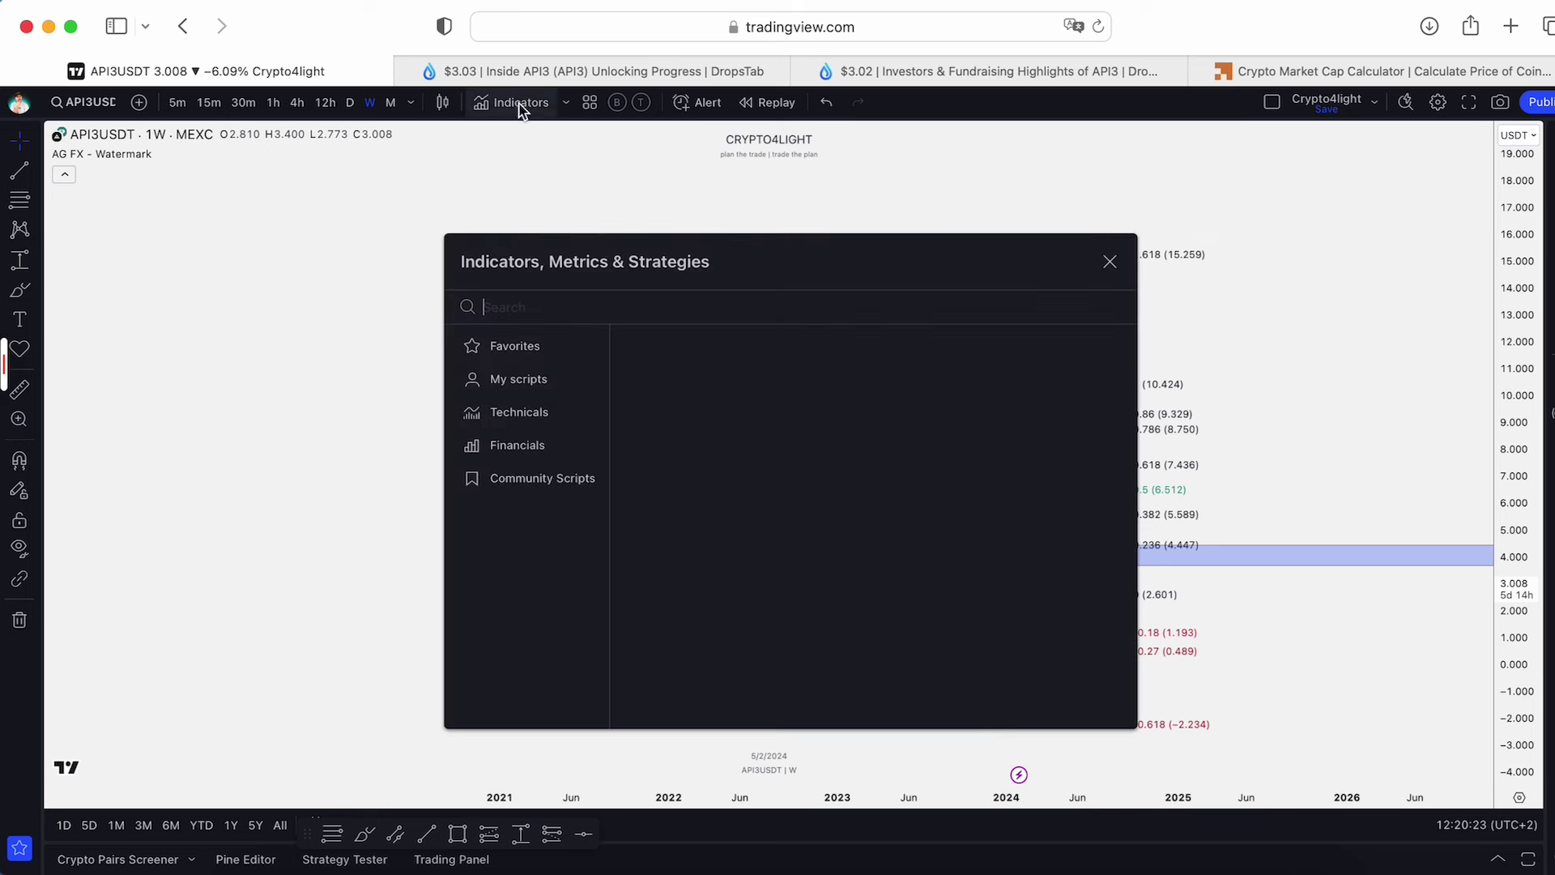
pyautogui.click(664, 426)
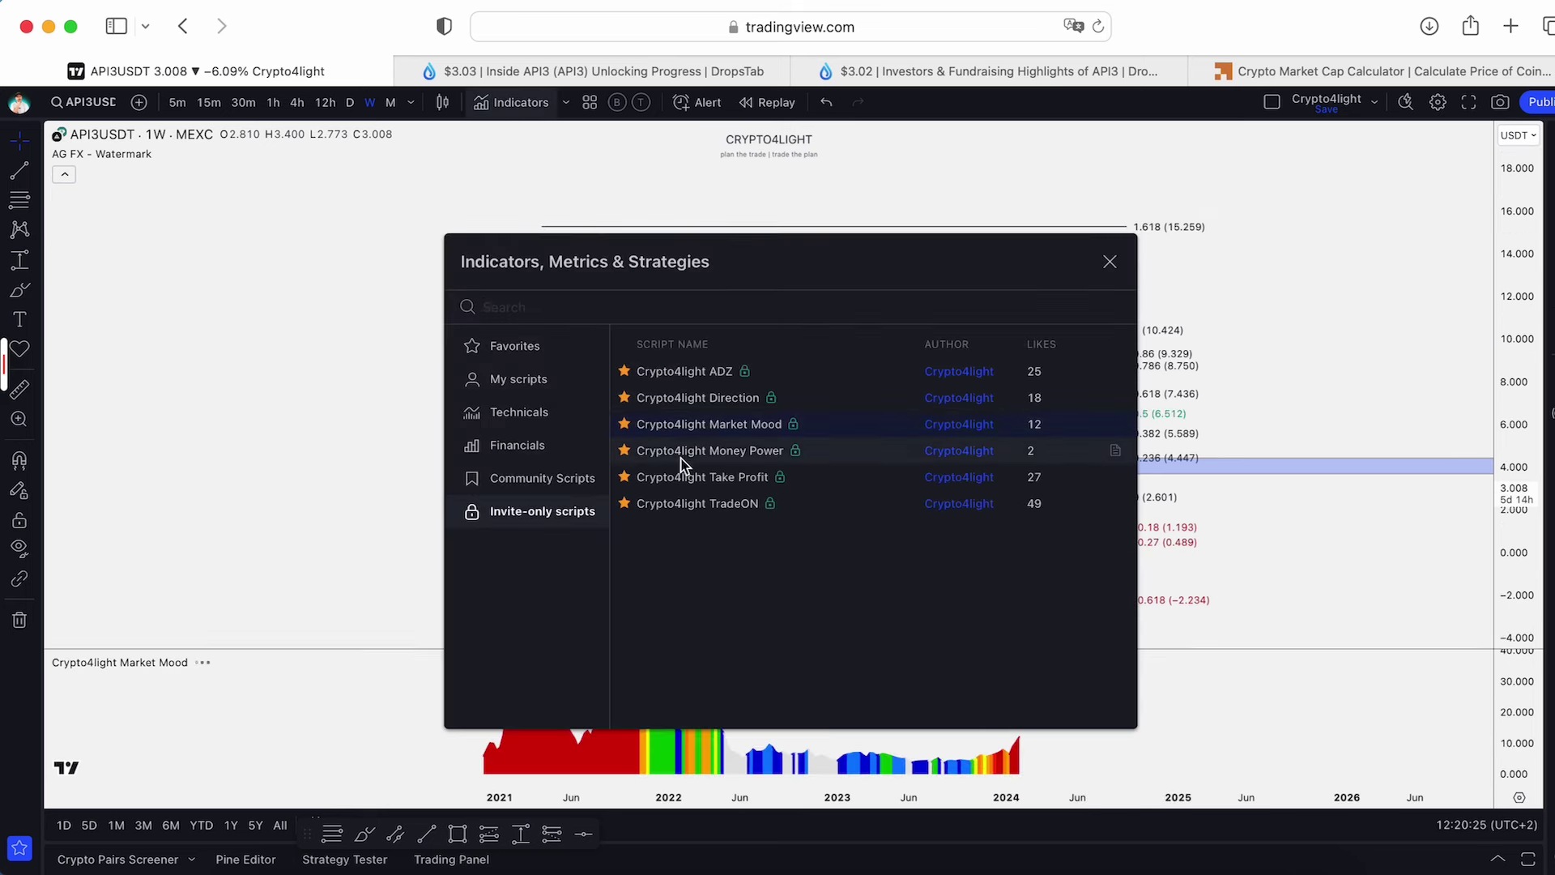
pyautogui.click(713, 451)
pyautogui.click(1109, 262)
pyautogui.scroll(4, 1296, 340)
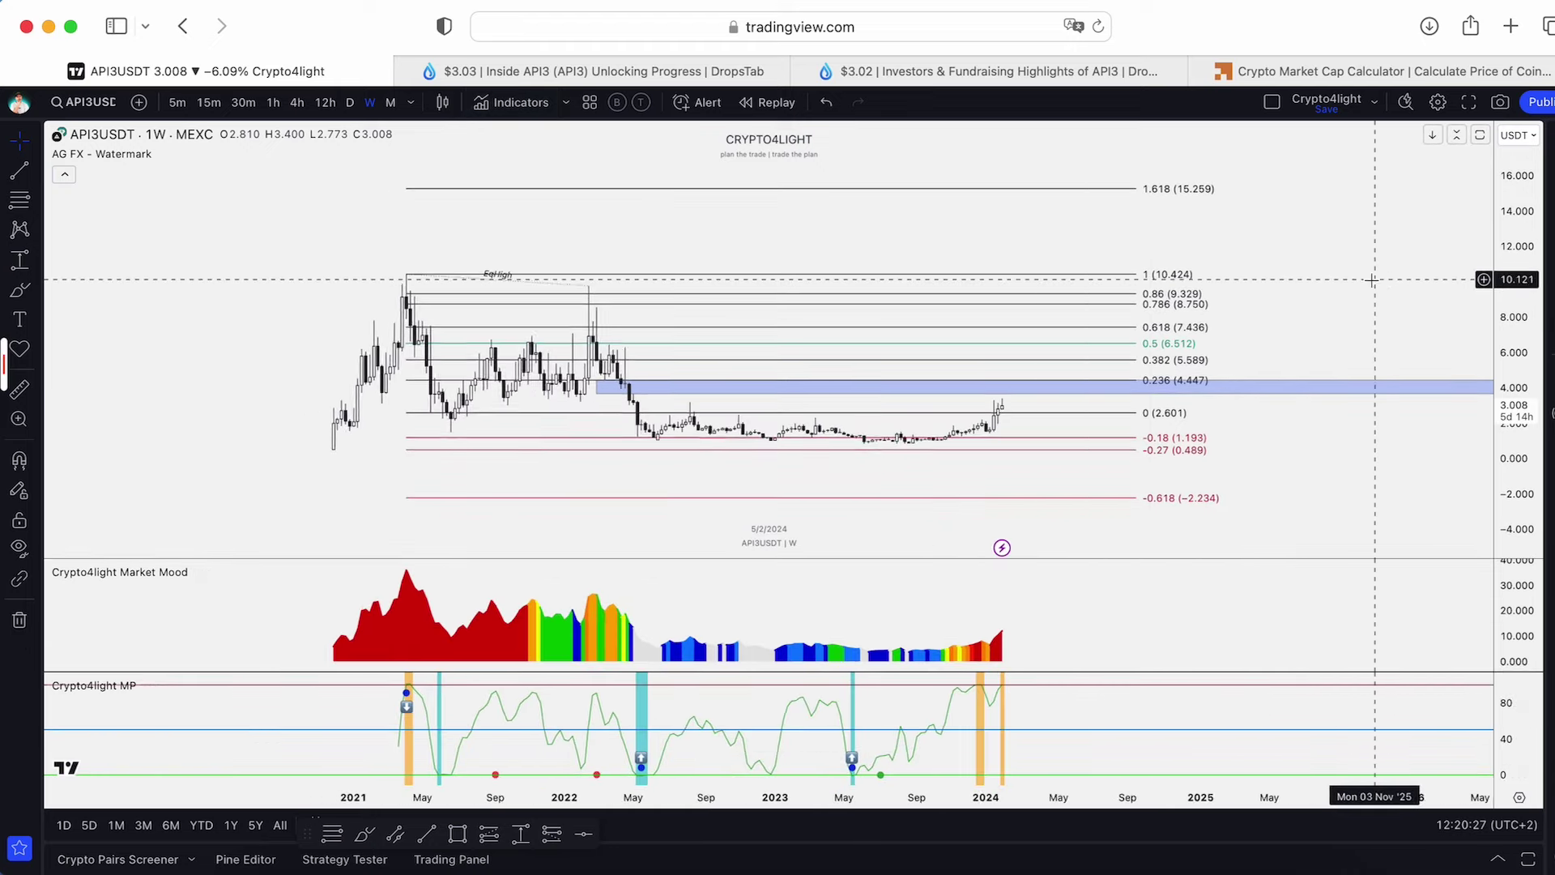
# Pan and restretch the weekly chart to recenter the recent candles above the new panes.
pyautogui.moveTo(659, 607); pyautogui.dragTo(555, 581)
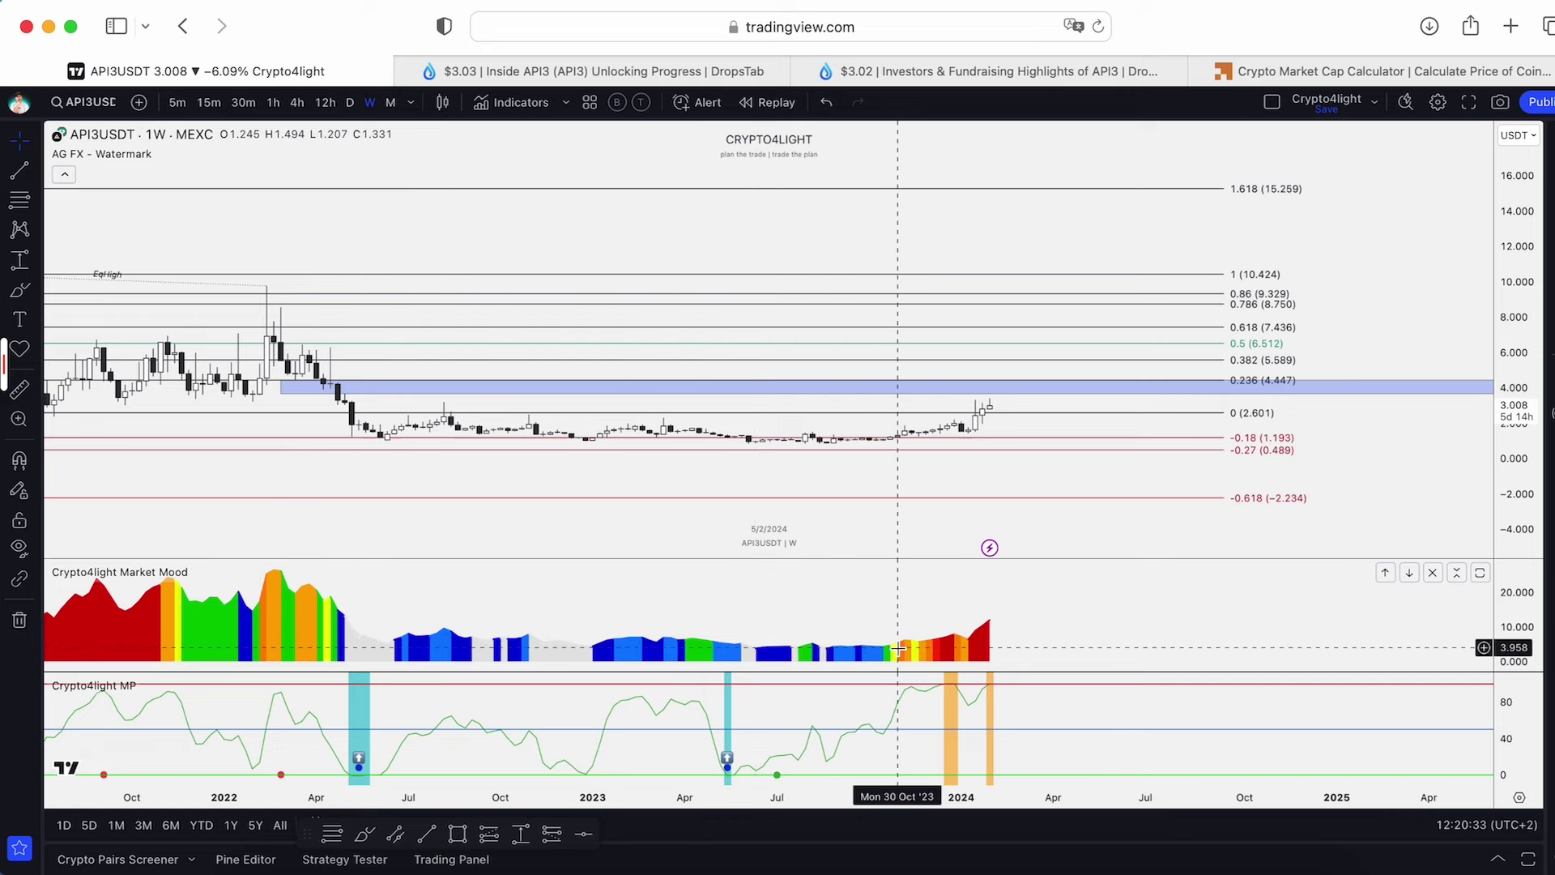
pyautogui.scroll(-1, 475, 588)
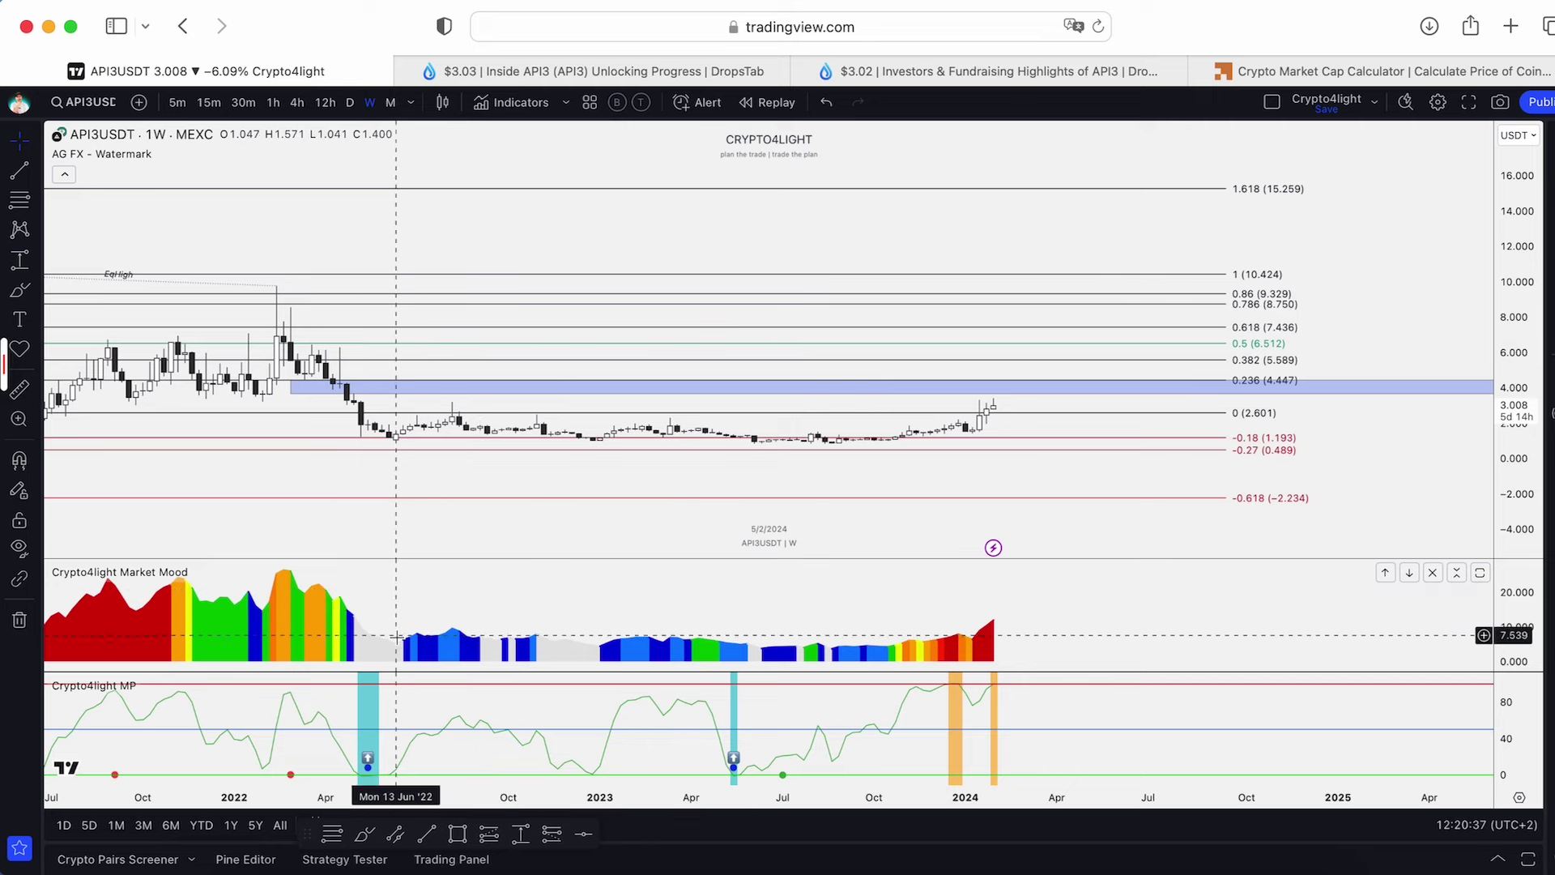
pyautogui.scroll(-1, 539, 613)
pyautogui.scroll(-1, 814, 612)
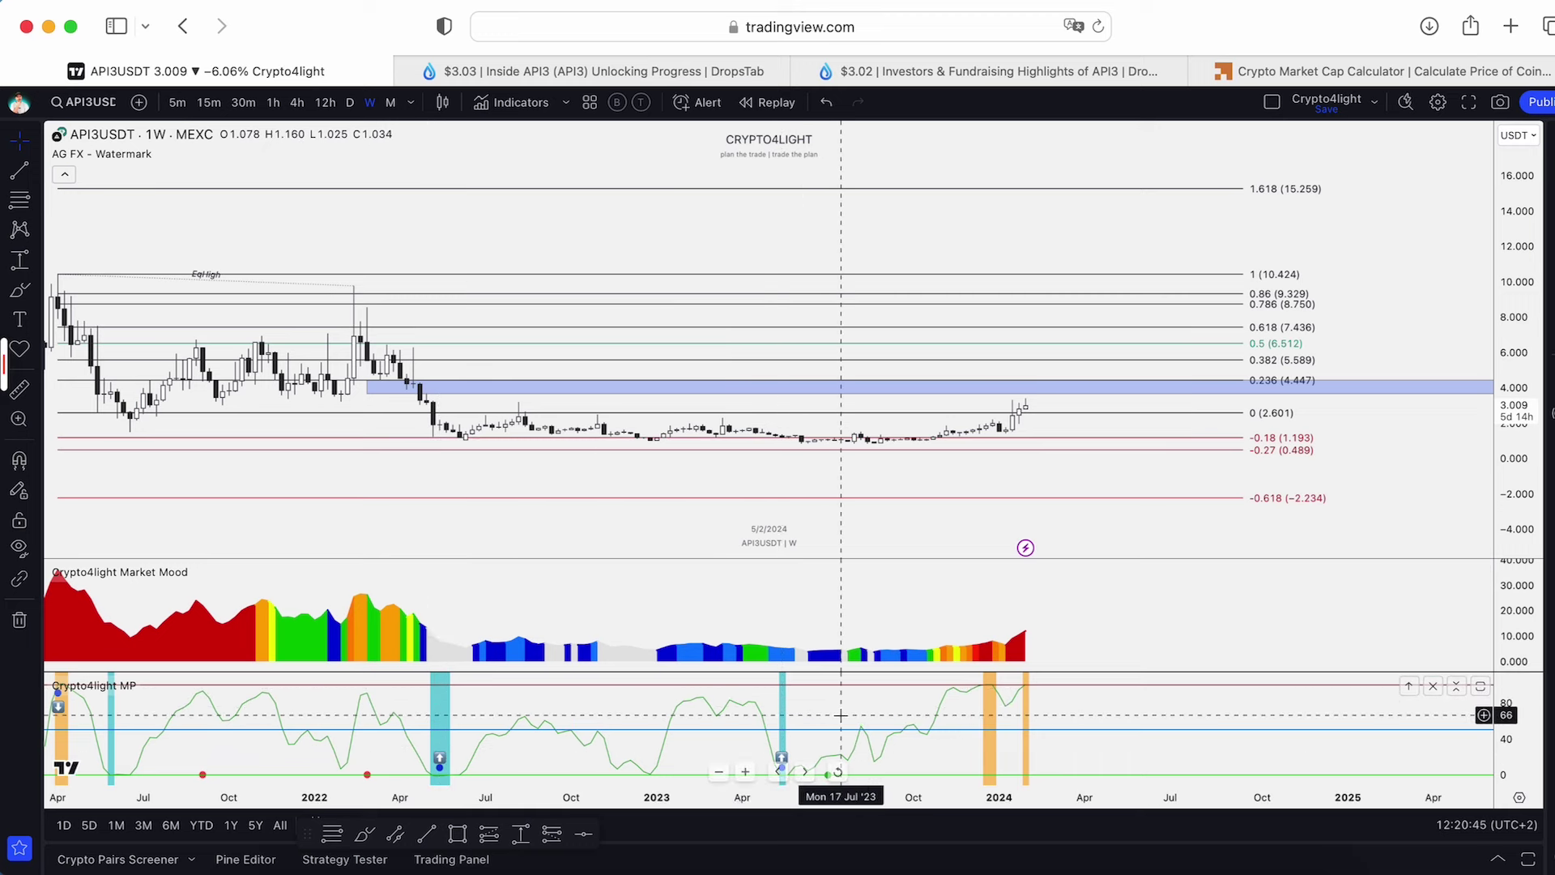
pyautogui.scroll(1, 783, 661)
pyautogui.scroll(1, 784, 662)
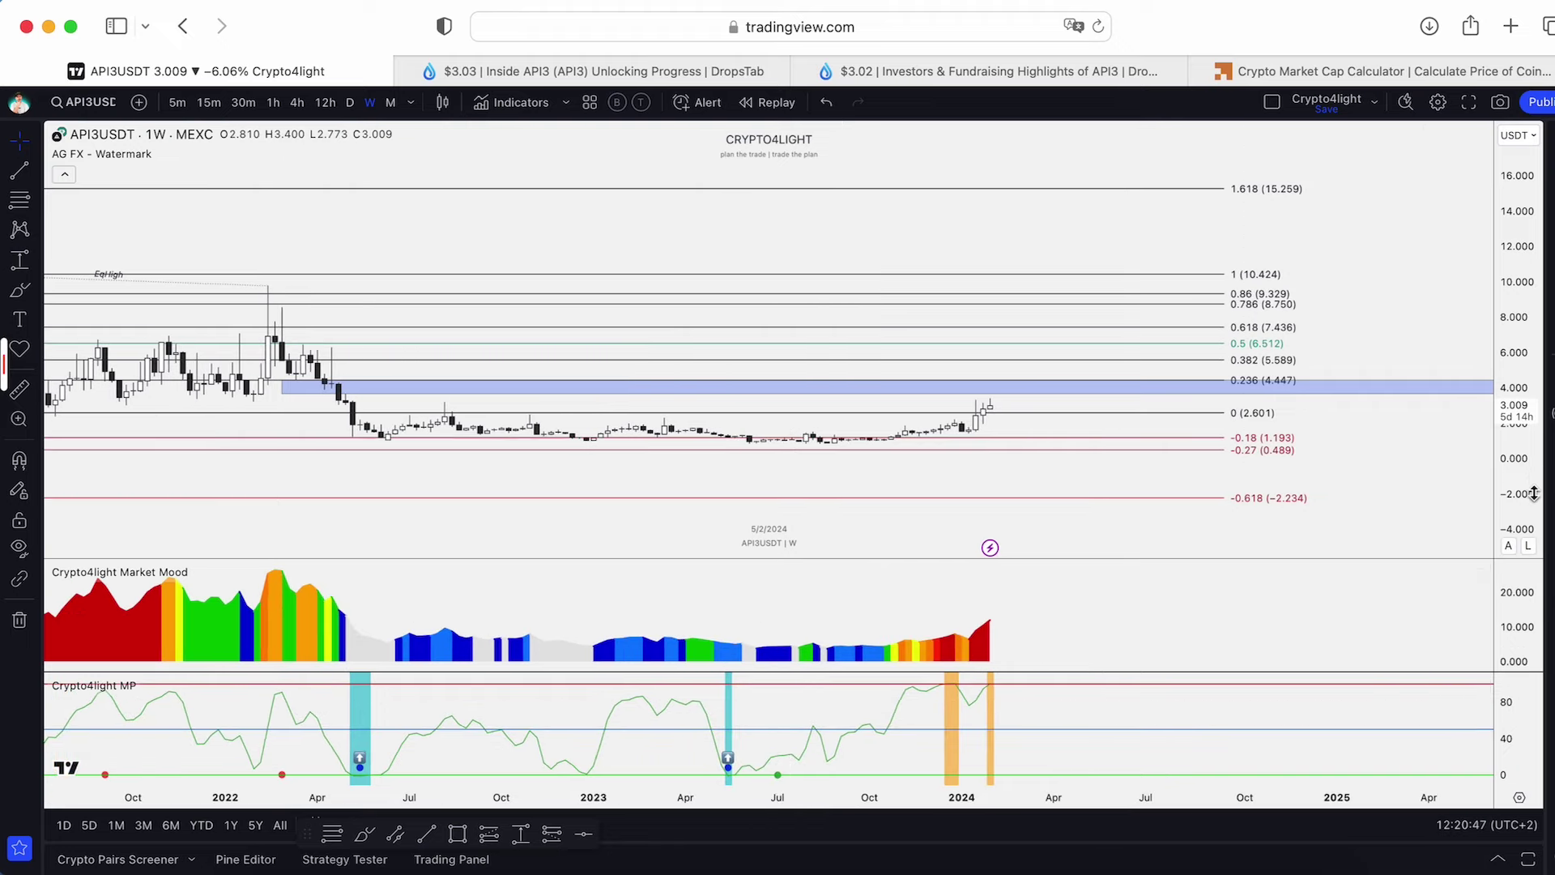
pyautogui.moveTo(1532, 488); pyautogui.dragTo(1527, 309)
pyautogui.moveTo(1405, 358); pyautogui.dragTo(1365, 227)
pyautogui.scroll(-5, 1354, 265)
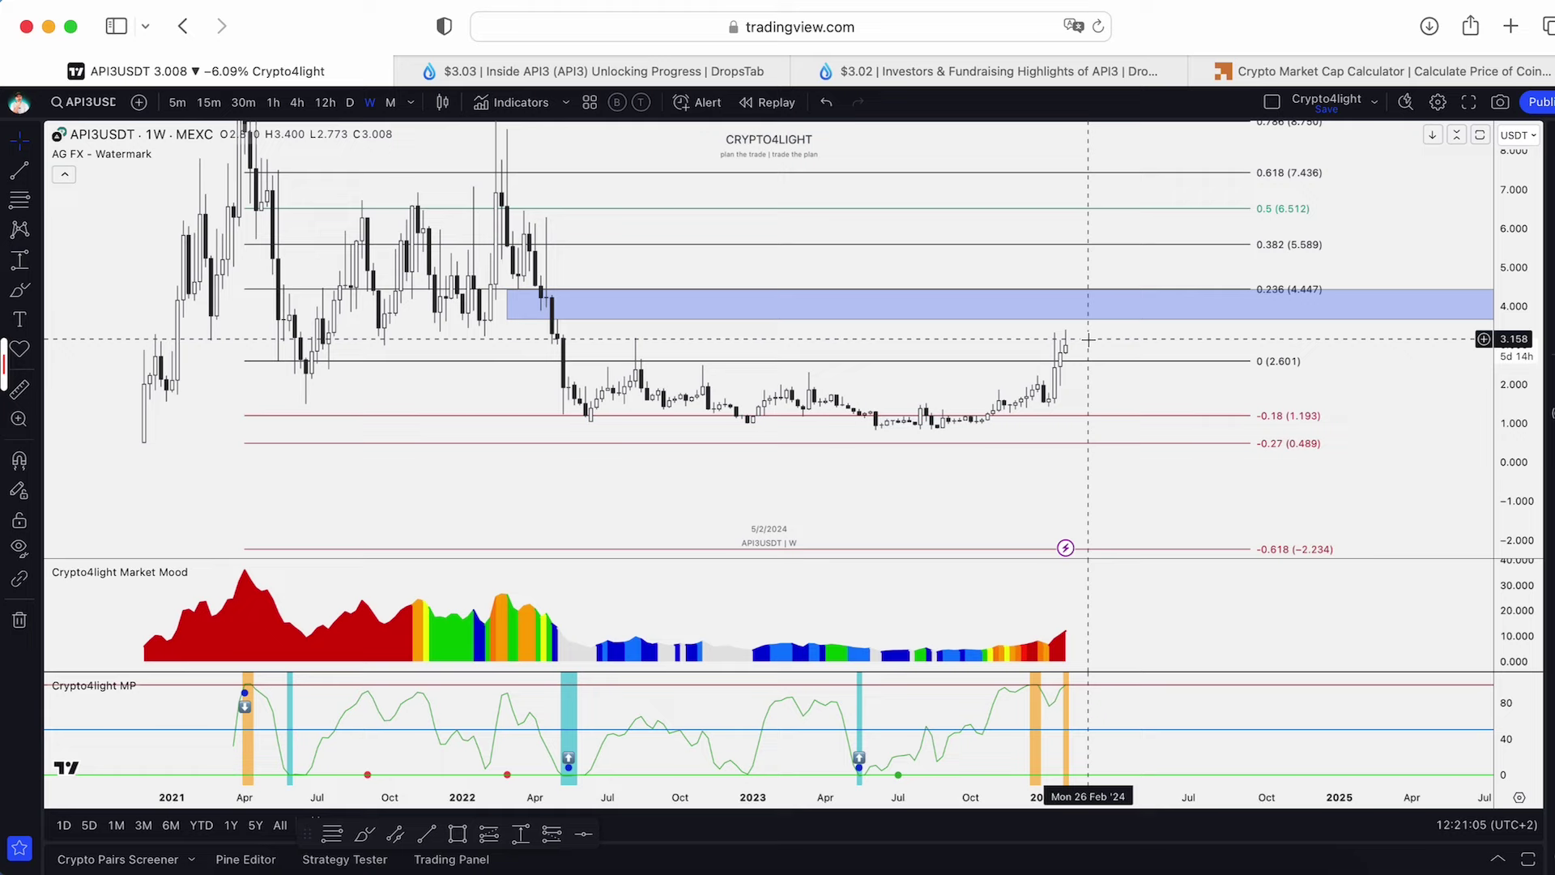
# Swap the Market Mood and Money Power panes for the Crypto4light TradeON indicator.
pyautogui.moveTo(118, 580)
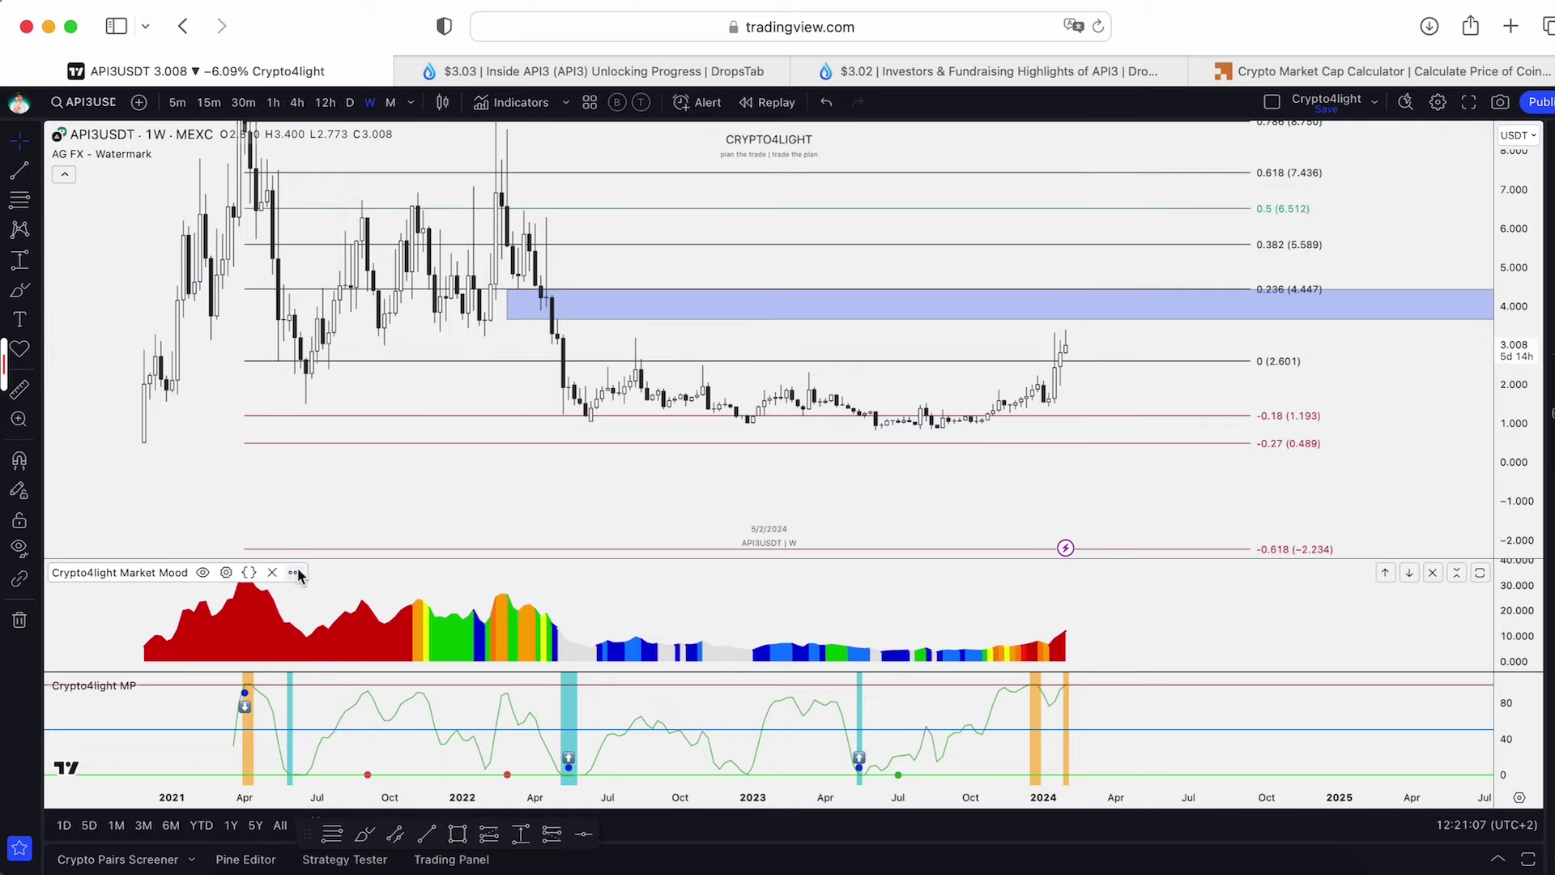
pyautogui.click(270, 574)
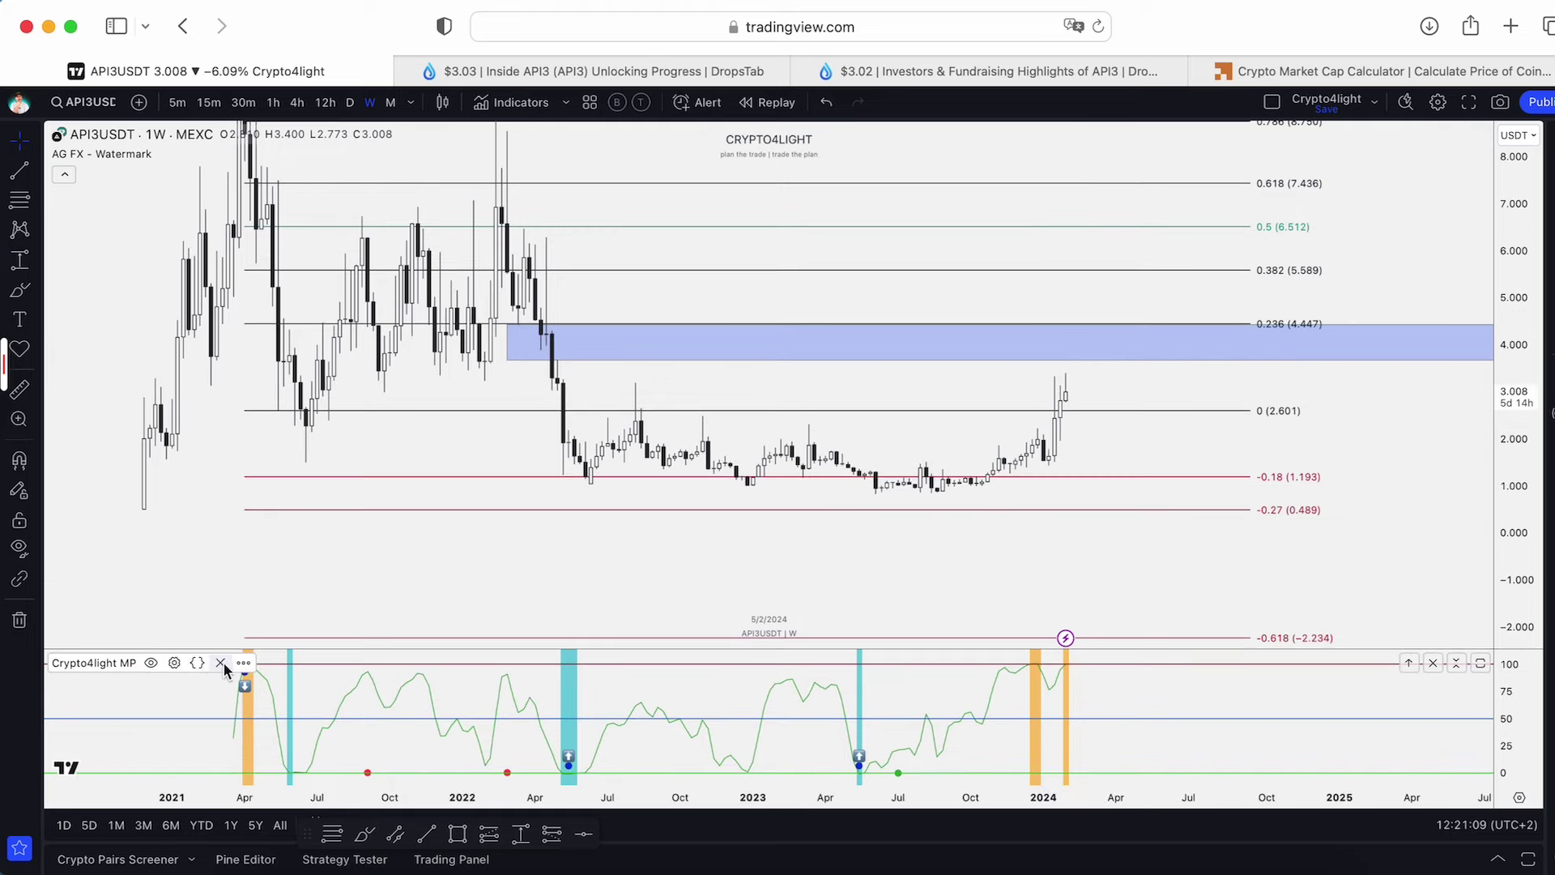
pyautogui.click(221, 663)
pyautogui.click(512, 102)
pyautogui.click(645, 502)
pyautogui.click(1110, 261)
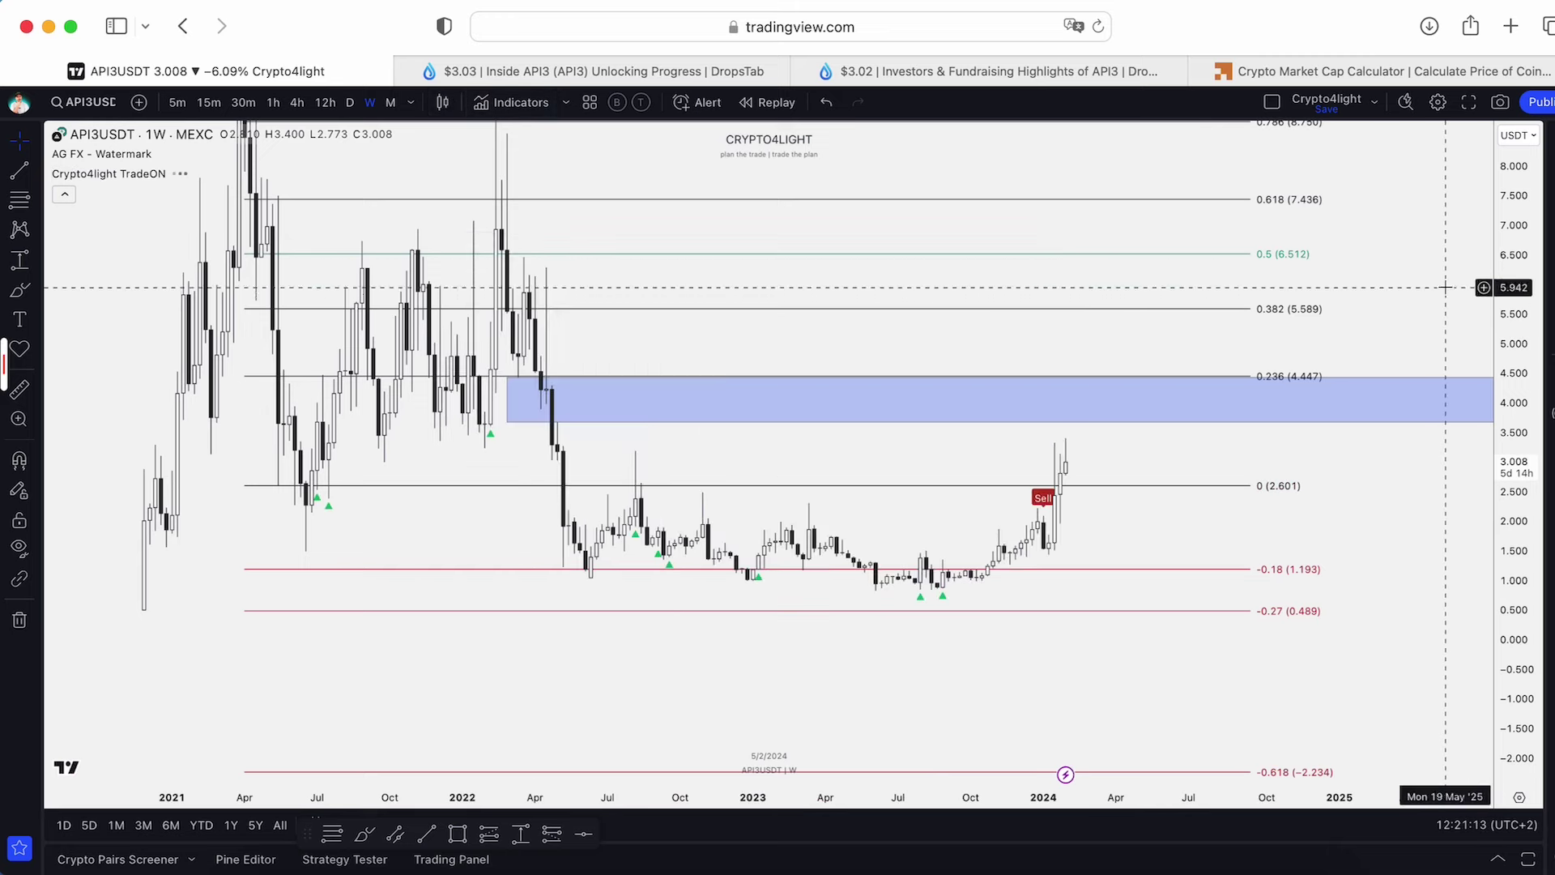
# Auto-fit, pan and rescale the weekly chart until the 0.5 Fib level is visible.
pyautogui.doubleClick(1494, 241)
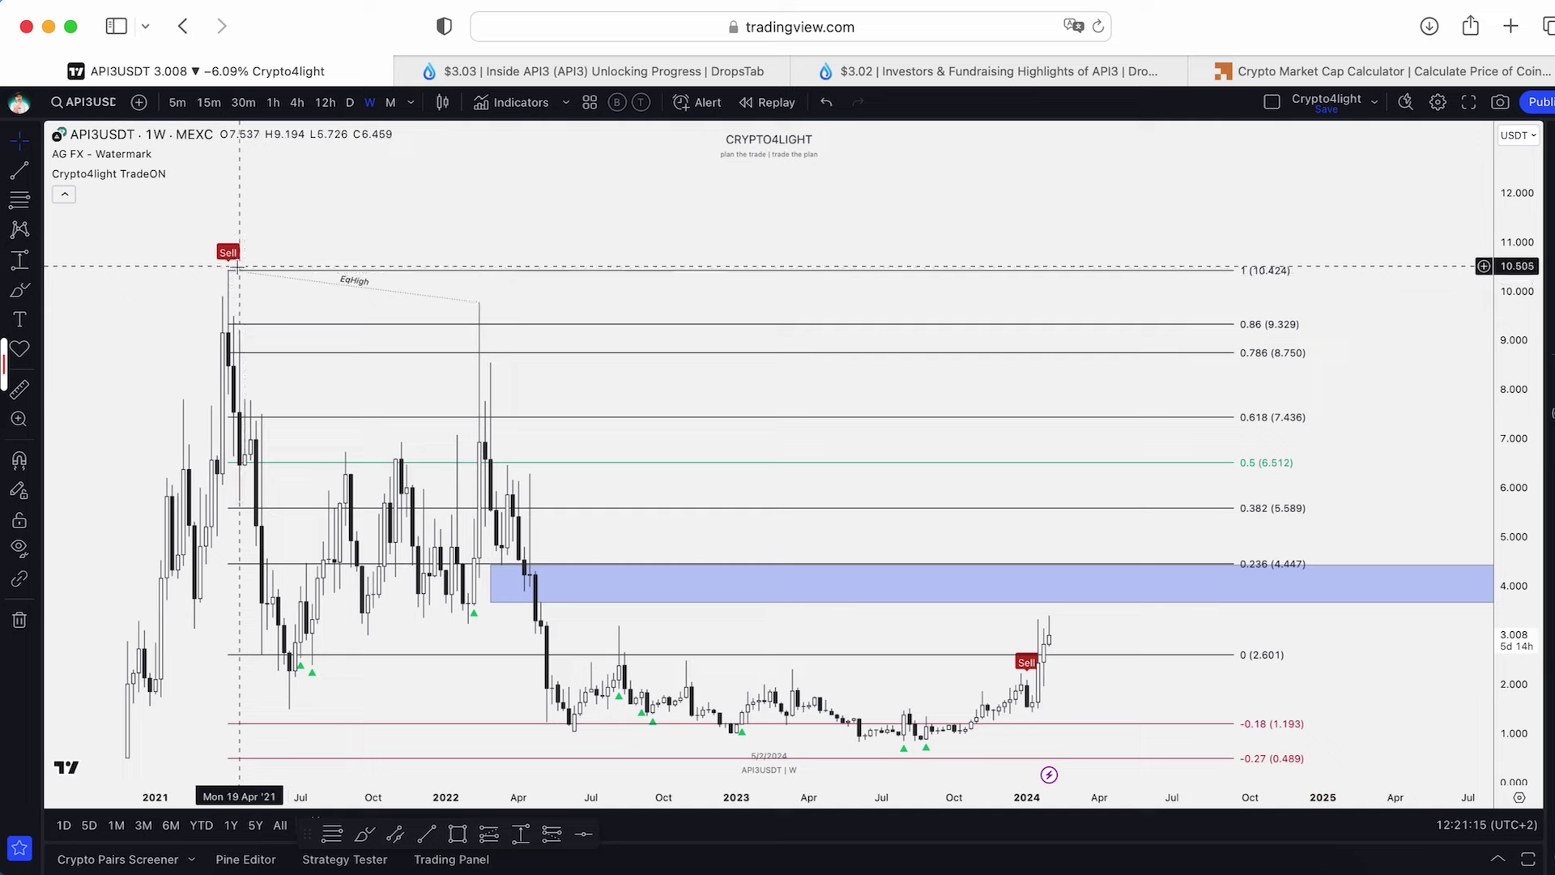
pyautogui.moveTo(513, 584); pyautogui.dragTo(493, 479)
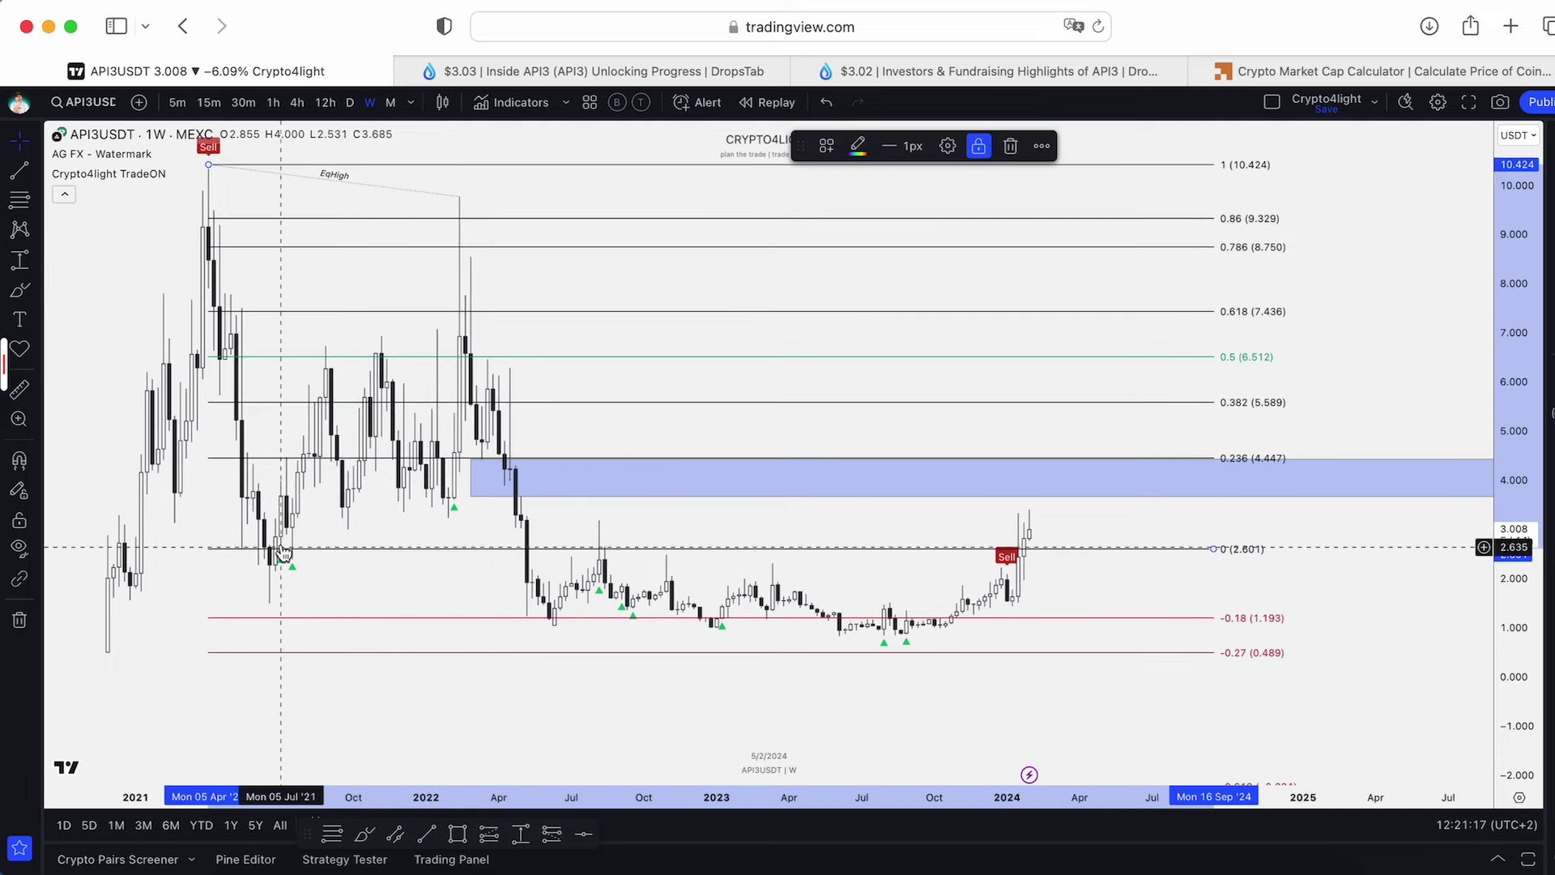
pyautogui.scroll(2, 939, 596)
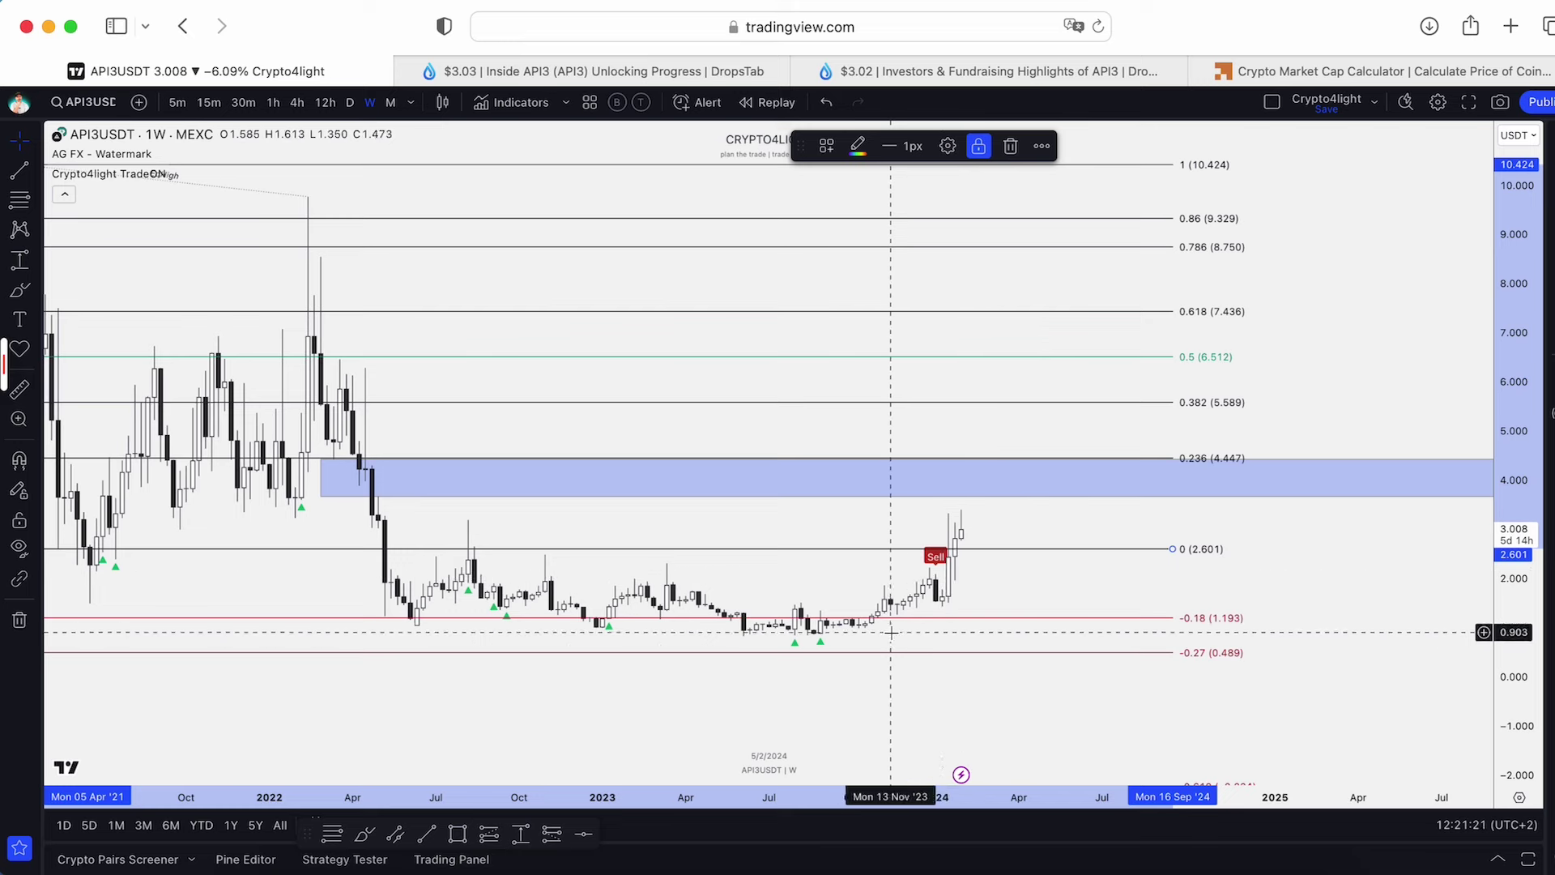
pyautogui.moveTo(1515, 666); pyautogui.dragTo(1516, 437)
pyautogui.moveTo(729, 656); pyautogui.dragTo(702, 467)
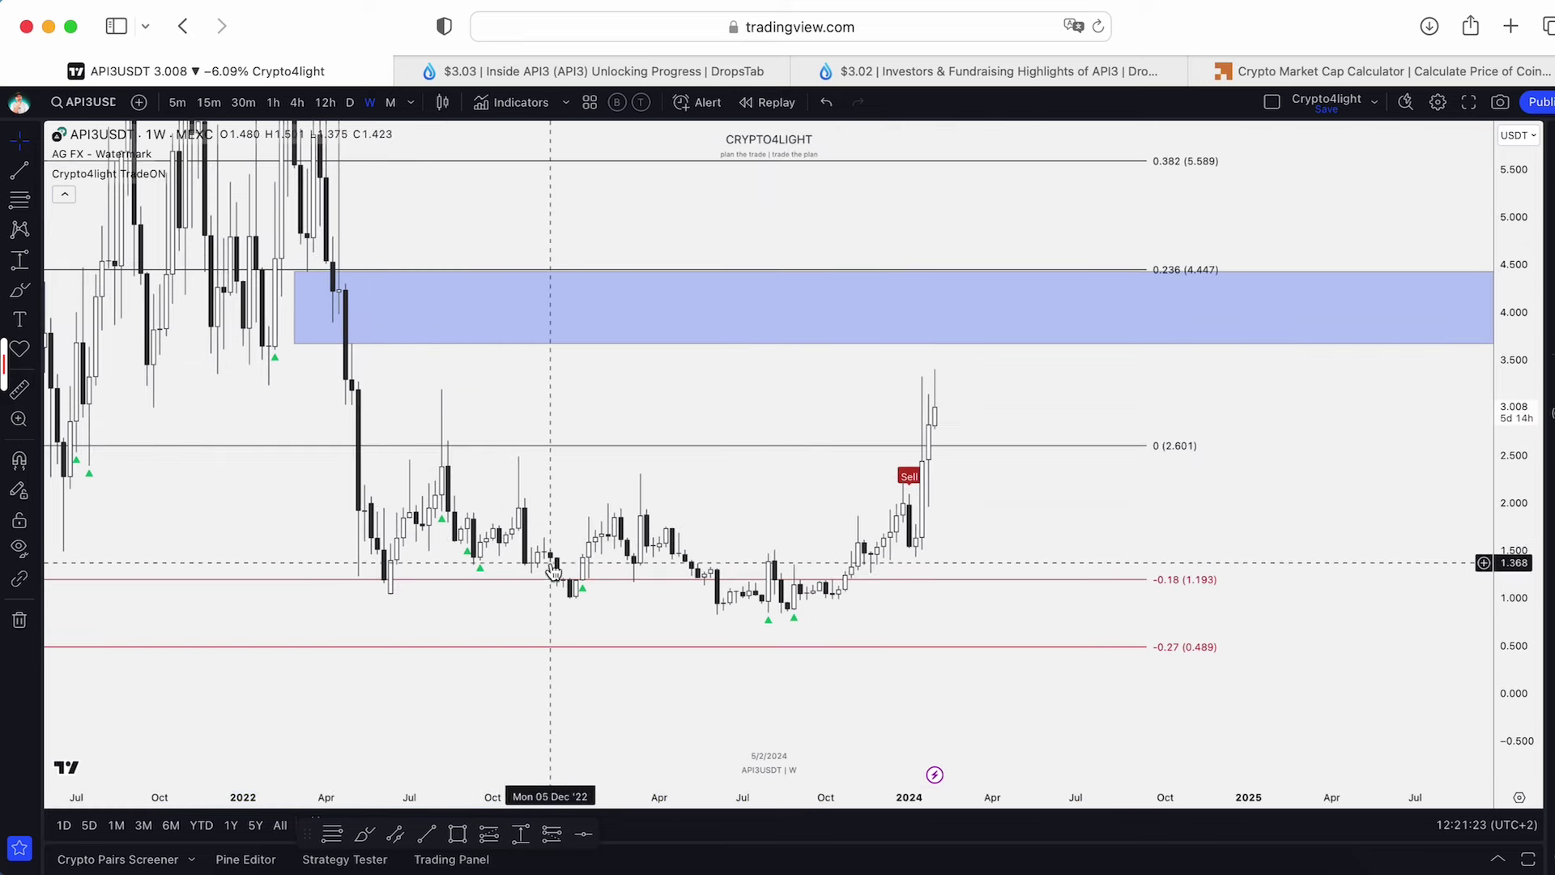
pyautogui.scroll(1, 879, 574)
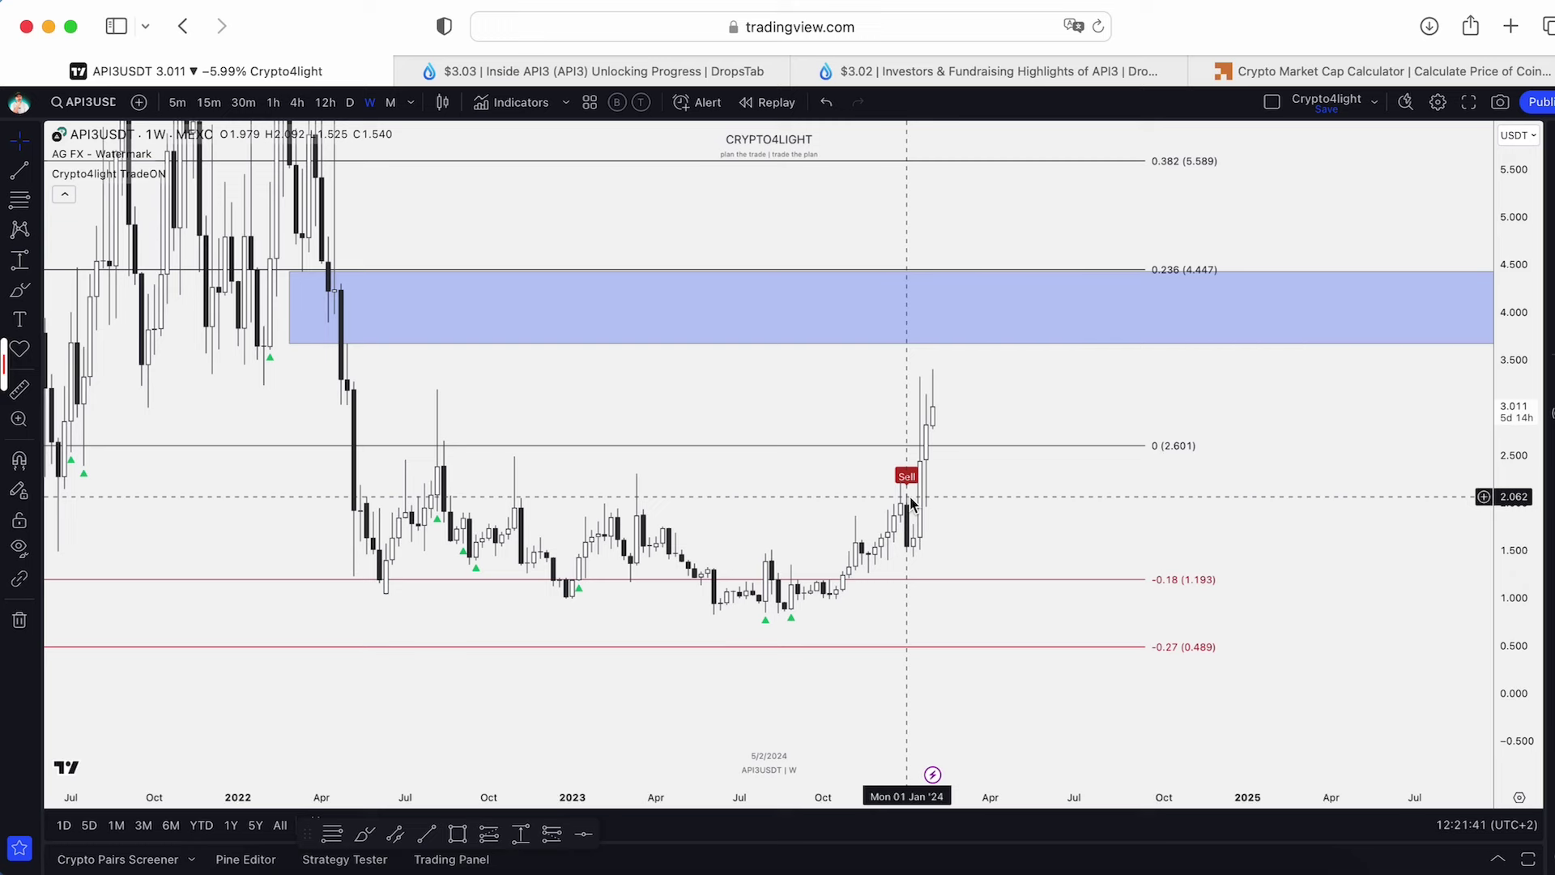
pyautogui.scroll(-1, 917, 500)
pyautogui.moveTo(1521, 396); pyautogui.dragTo(1517, 509)
pyautogui.moveTo(1318, 476); pyautogui.dragTo(1312, 511)
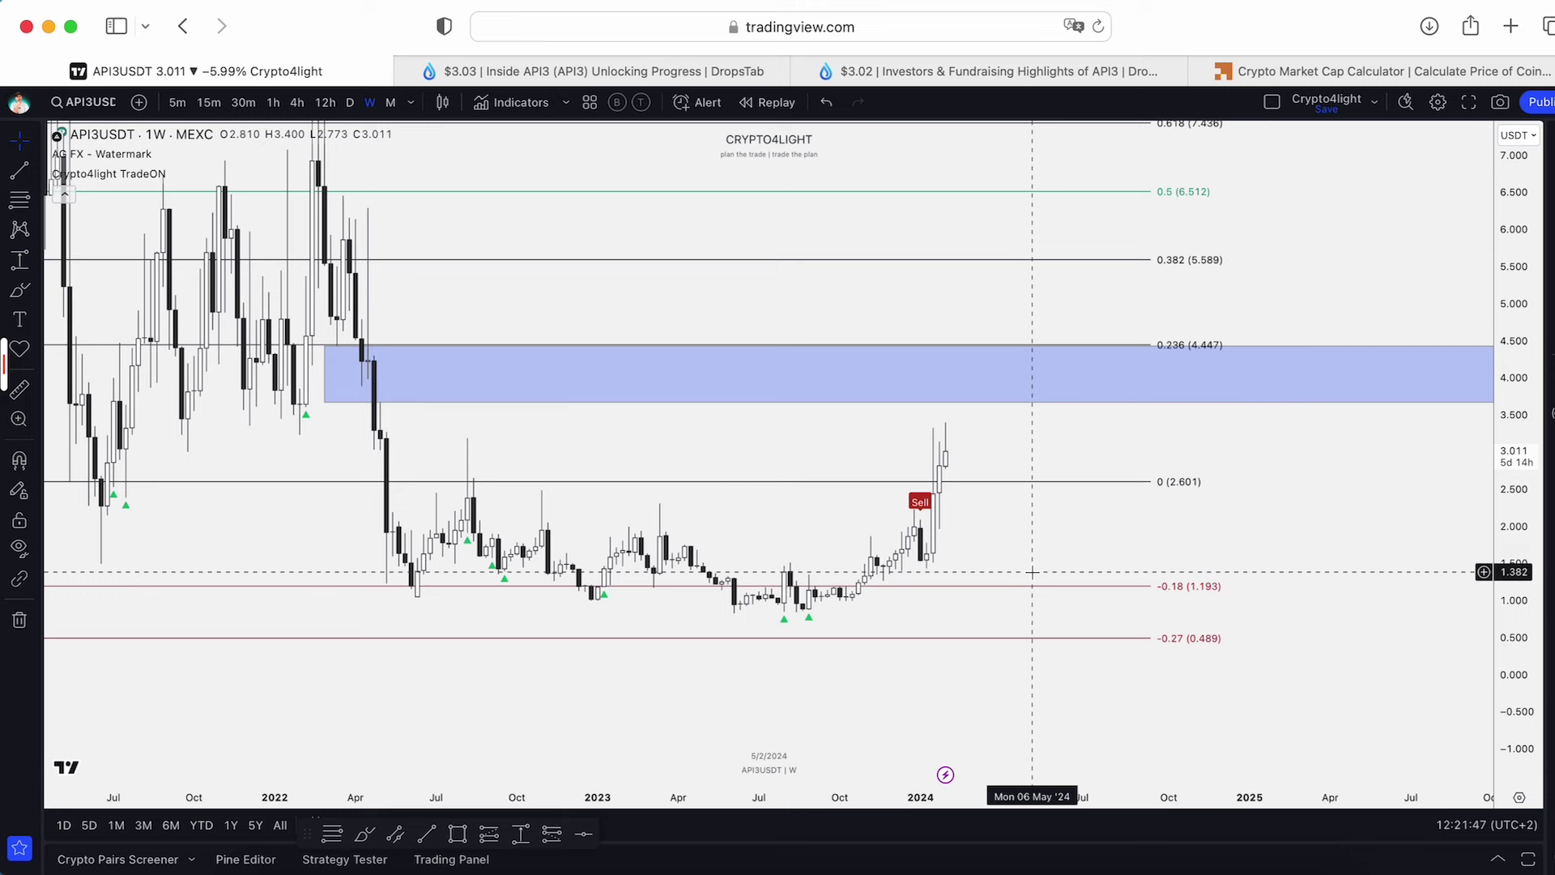
pyautogui.hscroll(-5, 1027, 567)
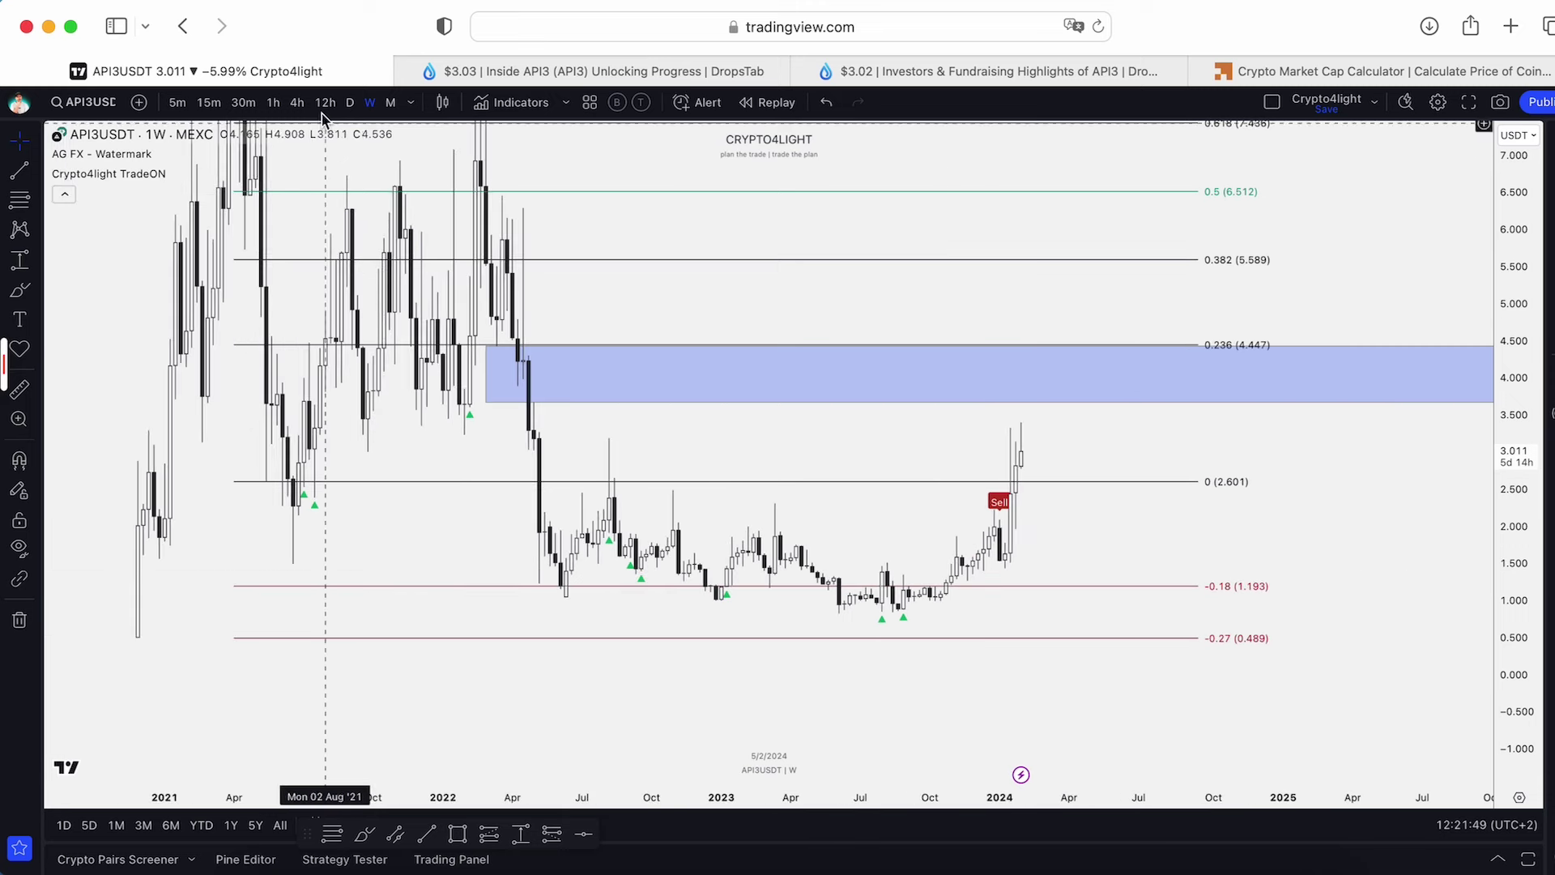
# Remove the Crypto4light TradeON indicator and bring up the indicator scripts list.
pyautogui.moveTo(114, 177)
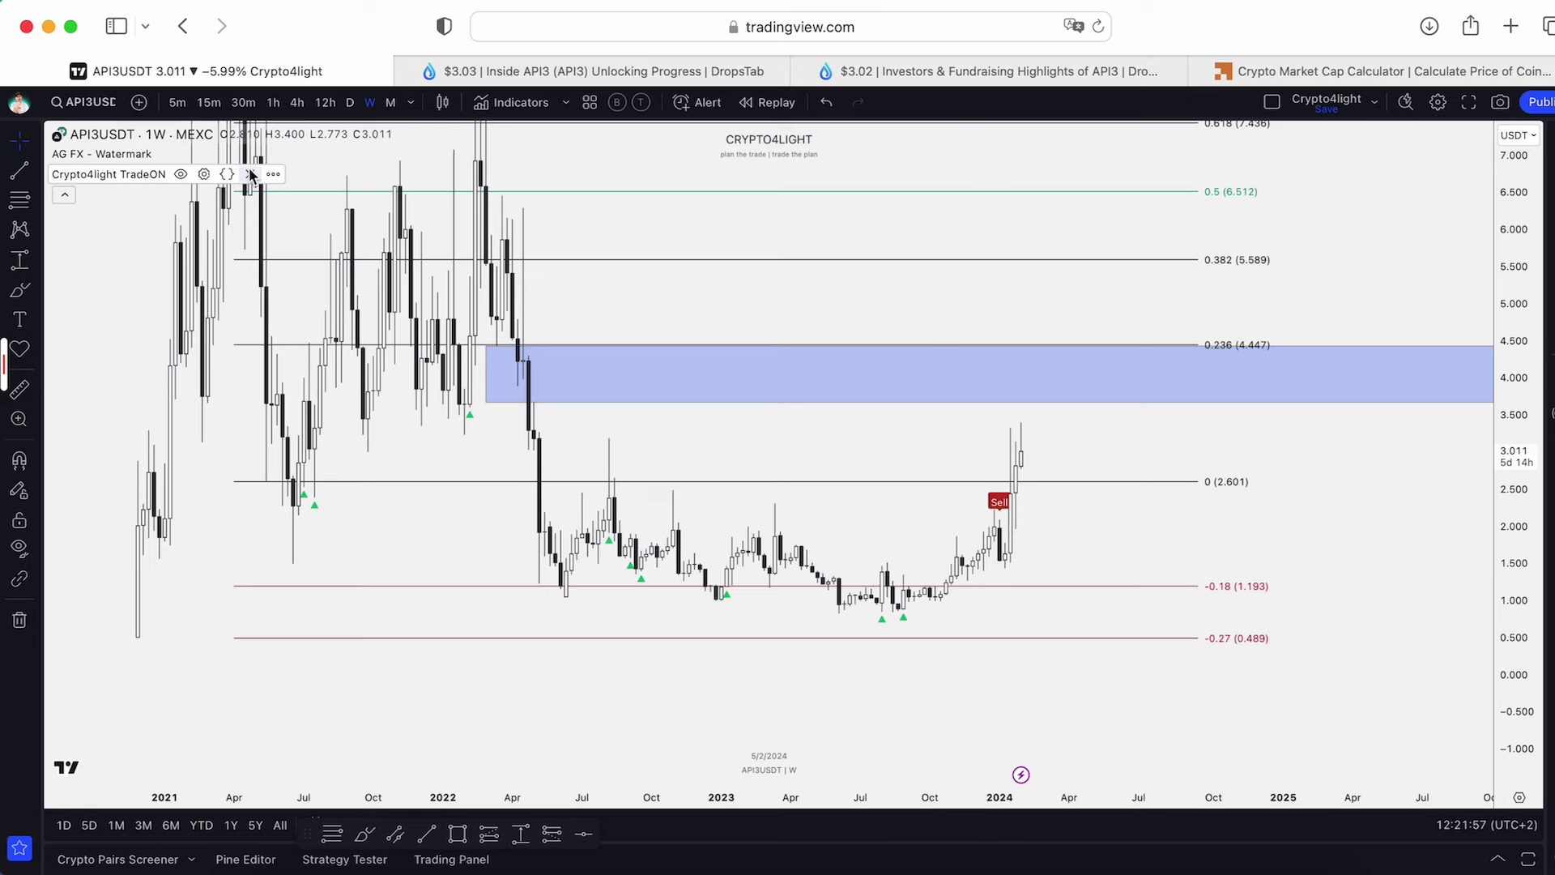
pyautogui.click(251, 175)
pyautogui.click(515, 102)
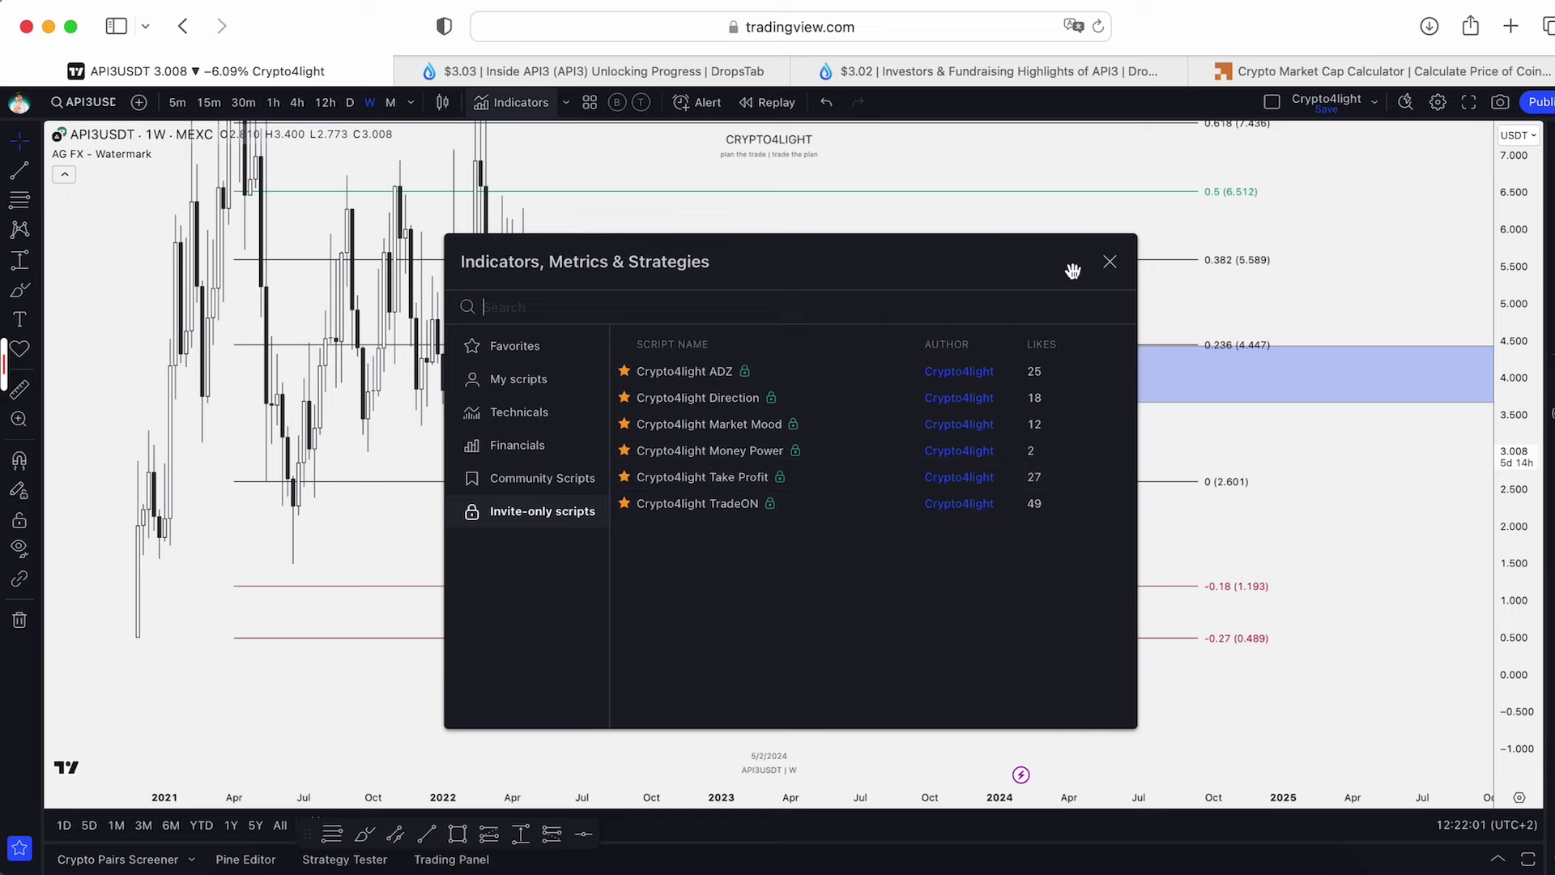
# Close the indicator scripts and pan and compress the chart to center the Fibonacci drawing.
pyautogui.click(1110, 262)
pyautogui.scroll(-5, 1365, 320)
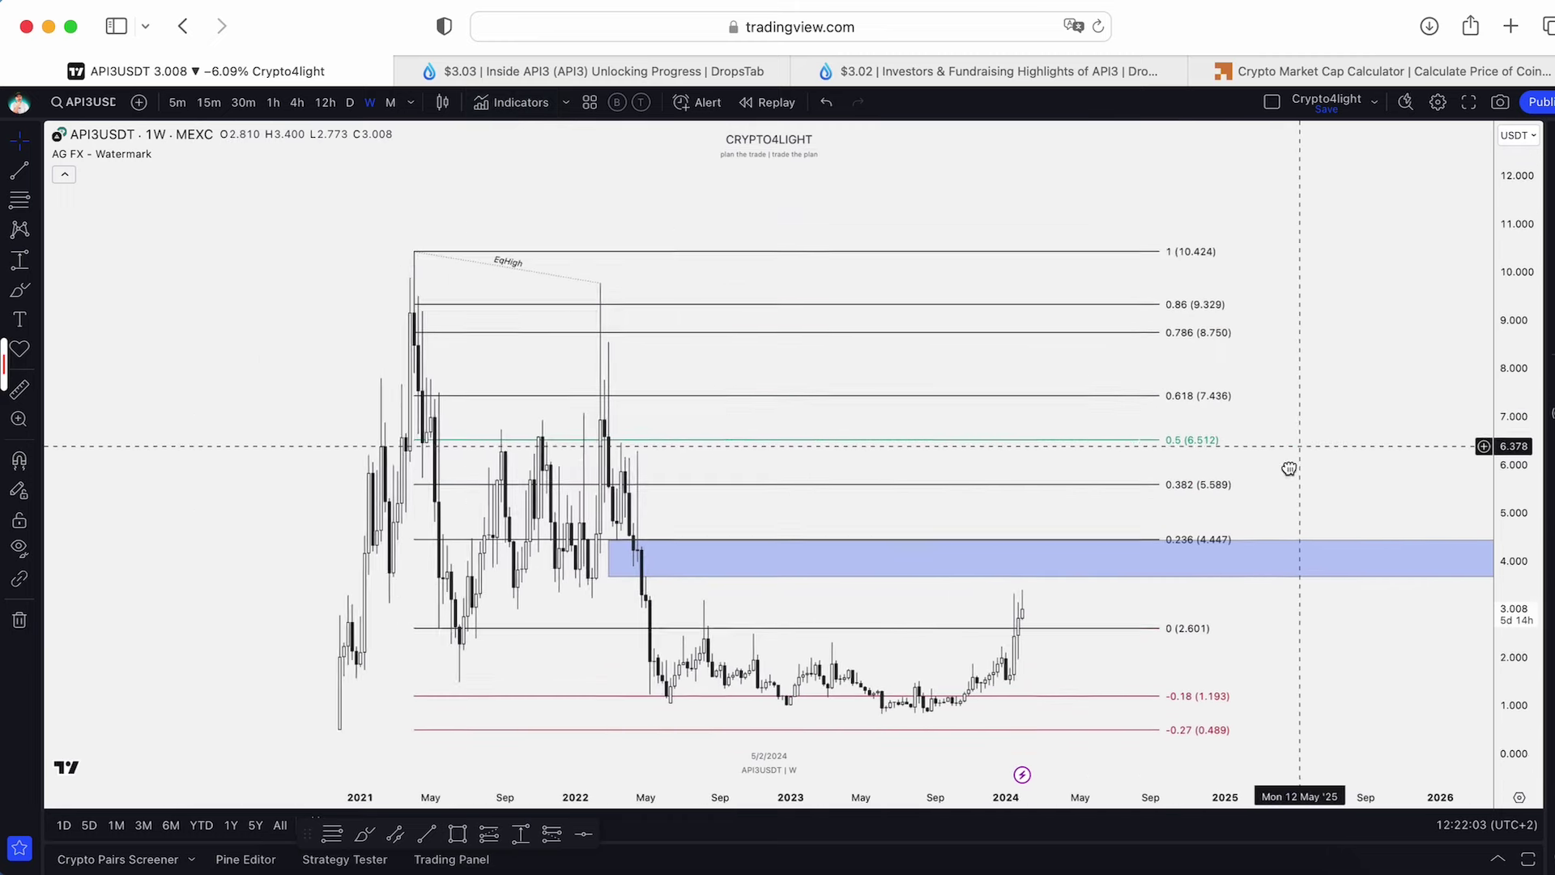
pyautogui.moveTo(1289, 469); pyautogui.dragTo(1265, 471)
pyautogui.moveTo(1511, 468); pyautogui.dragTo(1509, 518)
pyautogui.moveTo(1330, 495); pyautogui.dragTo(1306, 442)
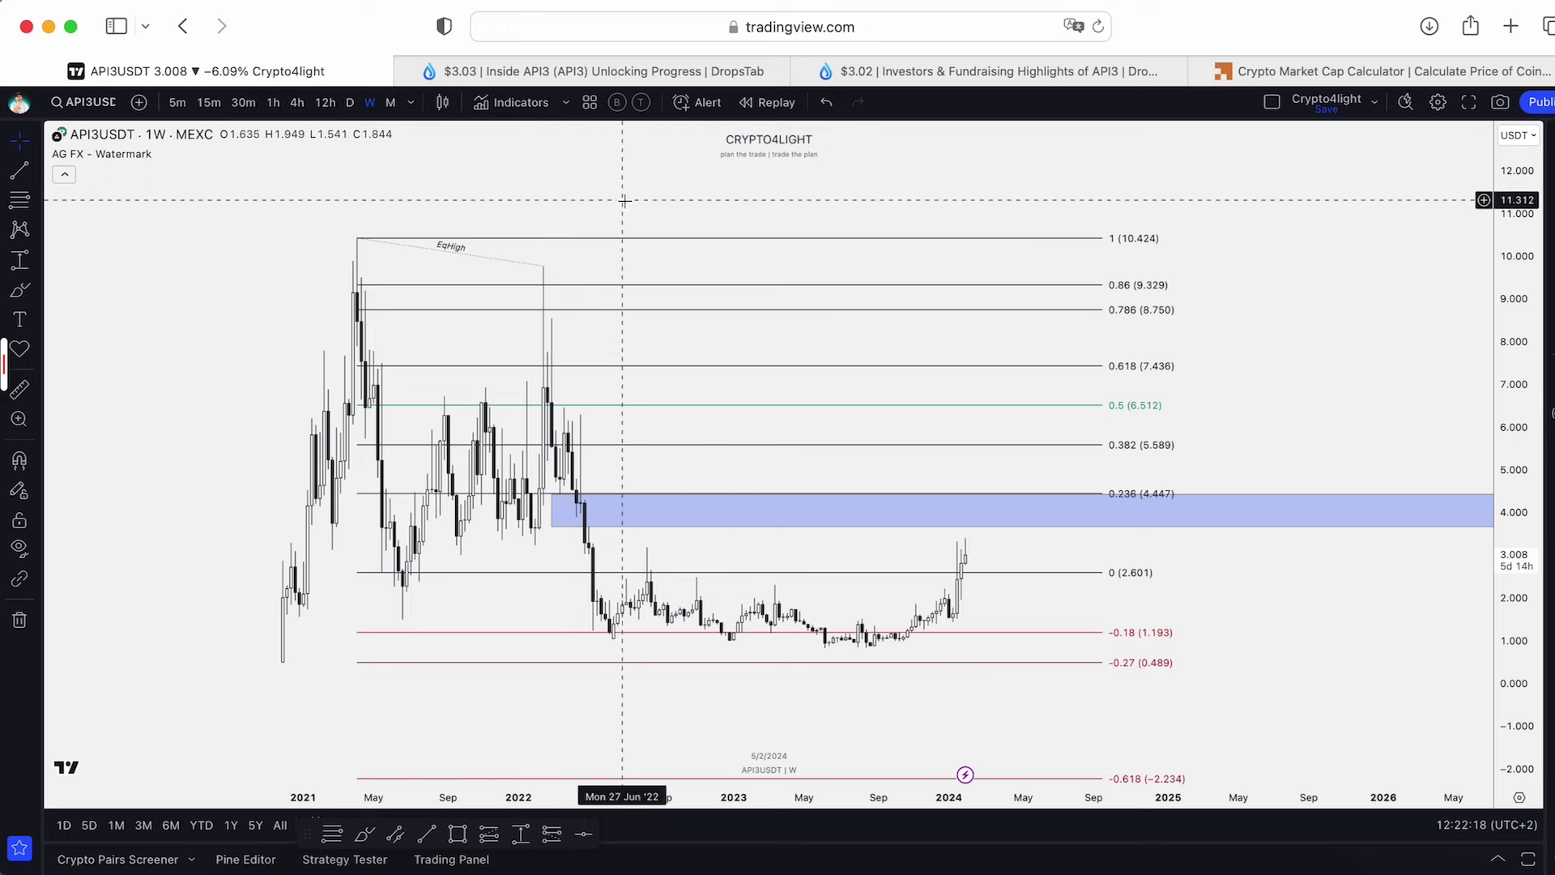
pyautogui.moveTo(631, 193); pyautogui.dragTo(629, 210)
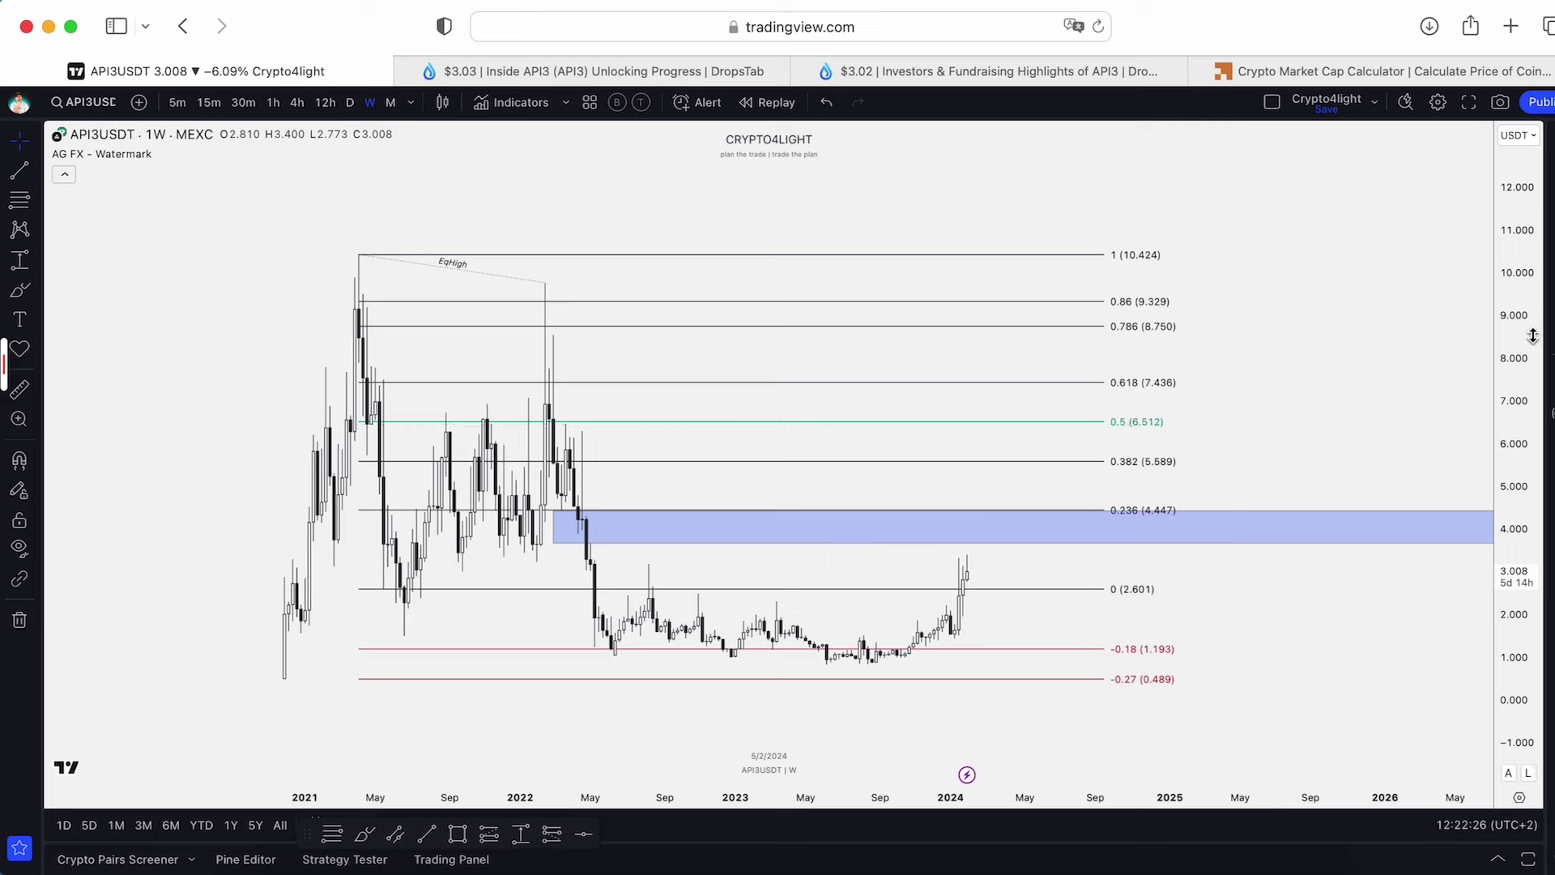
# Compress the price scale further to show levels from -0.618 (-2.234) to 2.618 (23.082).
pyautogui.moveTo(1530, 339); pyautogui.dragTo(1516, 444)
pyautogui.scroll(-2, 1380, 442)
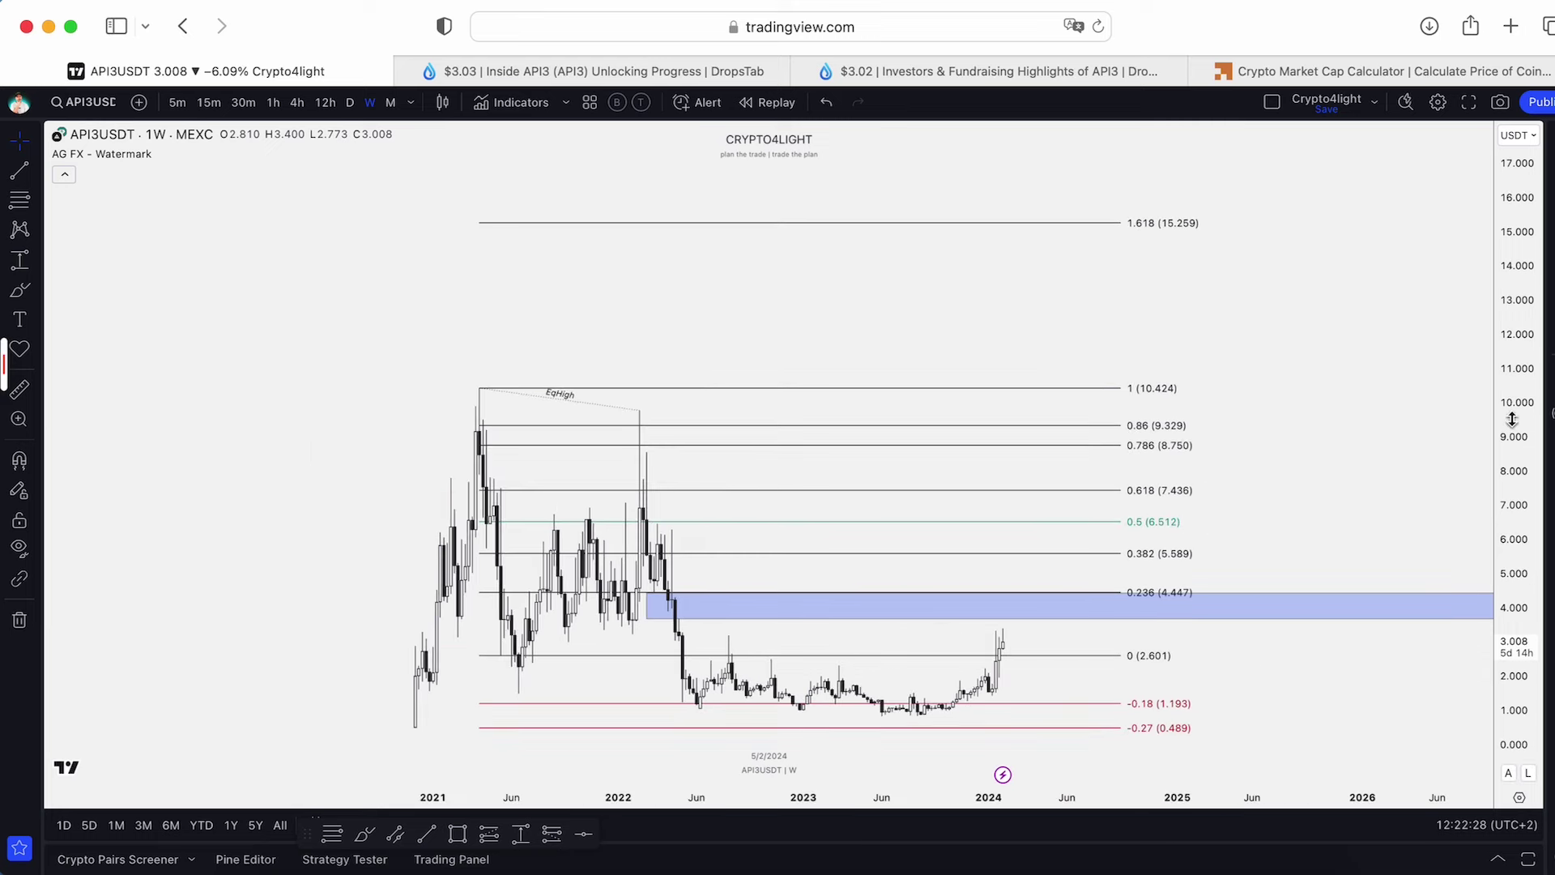
pyautogui.moveTo(1511, 421); pyautogui.dragTo(1519, 491)
pyautogui.moveTo(1335, 378); pyautogui.dragTo(1309, 434)
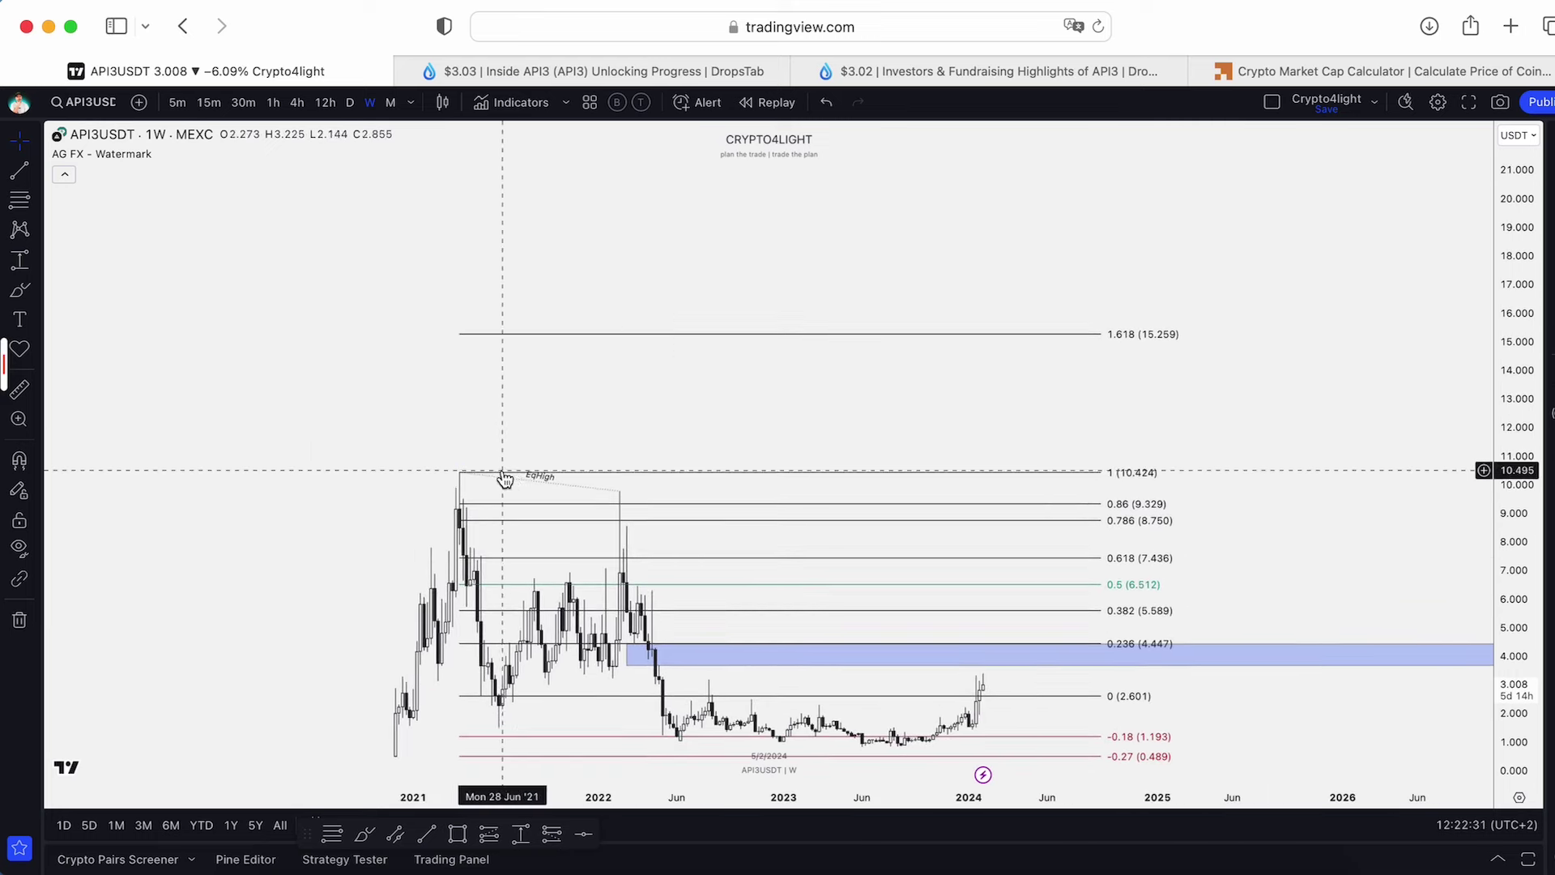
pyautogui.moveTo(475, 481); pyautogui.dragTo(483, 451)
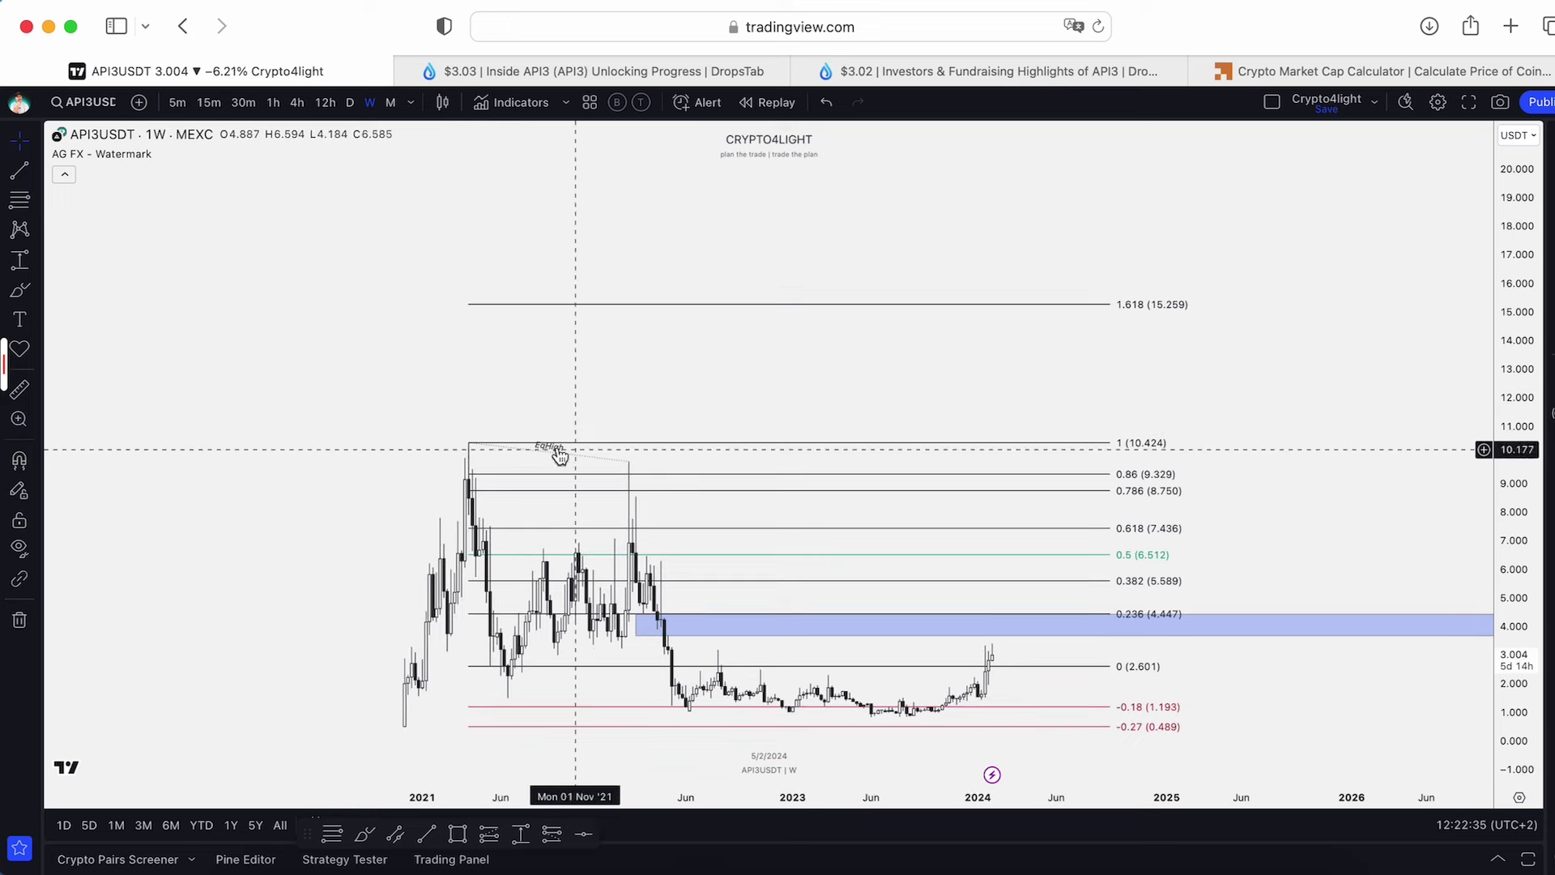
pyautogui.moveTo(1181, 428); pyautogui.dragTo(1152, 391)
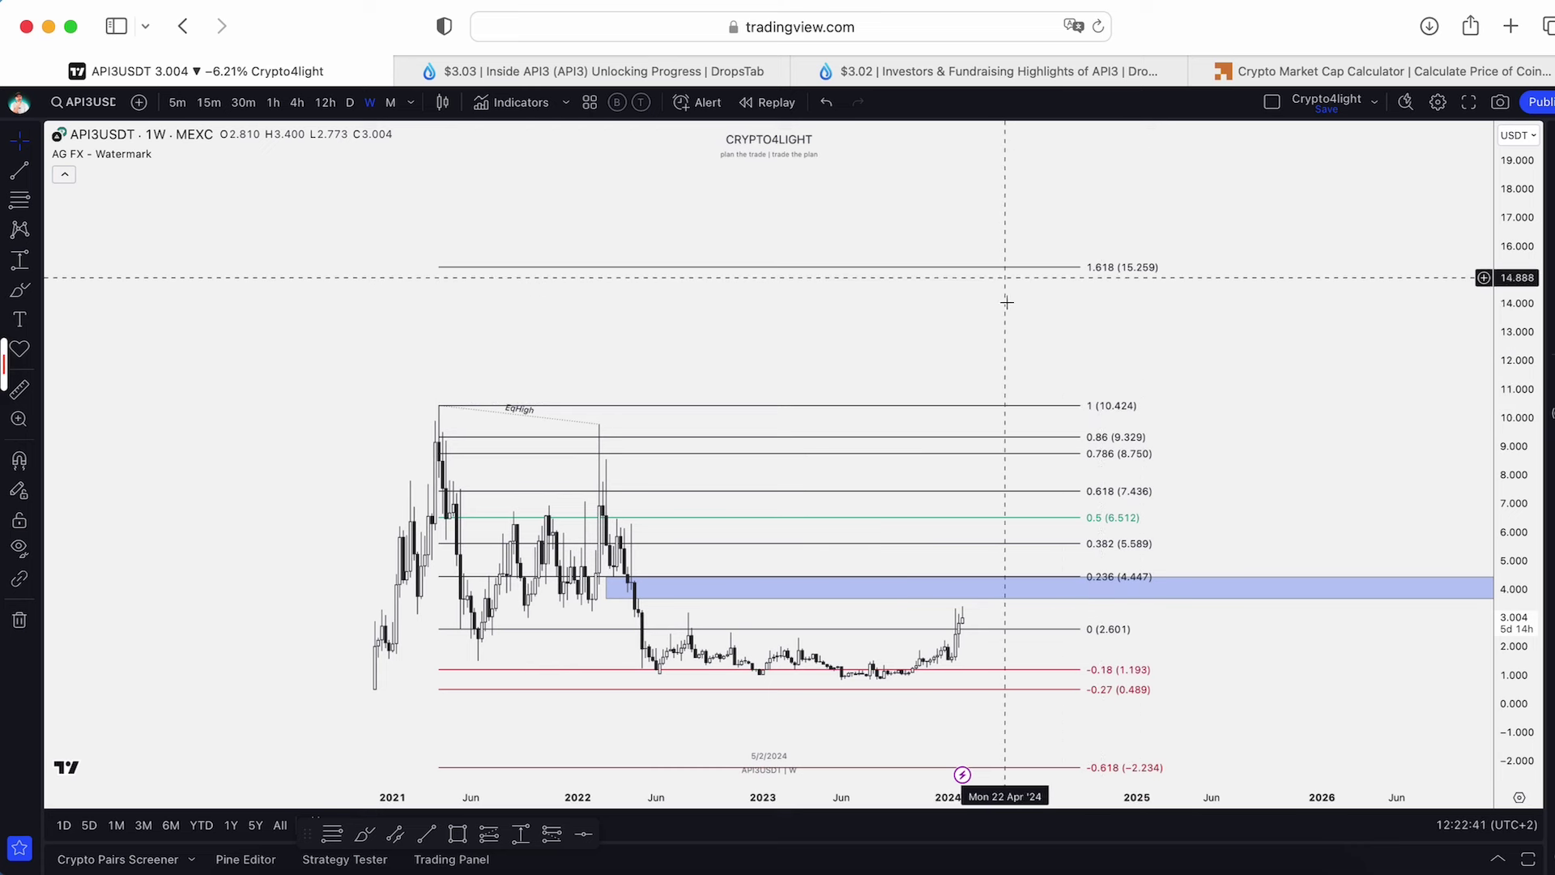
pyautogui.moveTo(1007, 284); pyautogui.dragTo(994, 391)
pyautogui.moveTo(1503, 312); pyautogui.dragTo(1500, 428)
pyautogui.moveTo(1061, 474); pyautogui.dragTo(1022, 406)
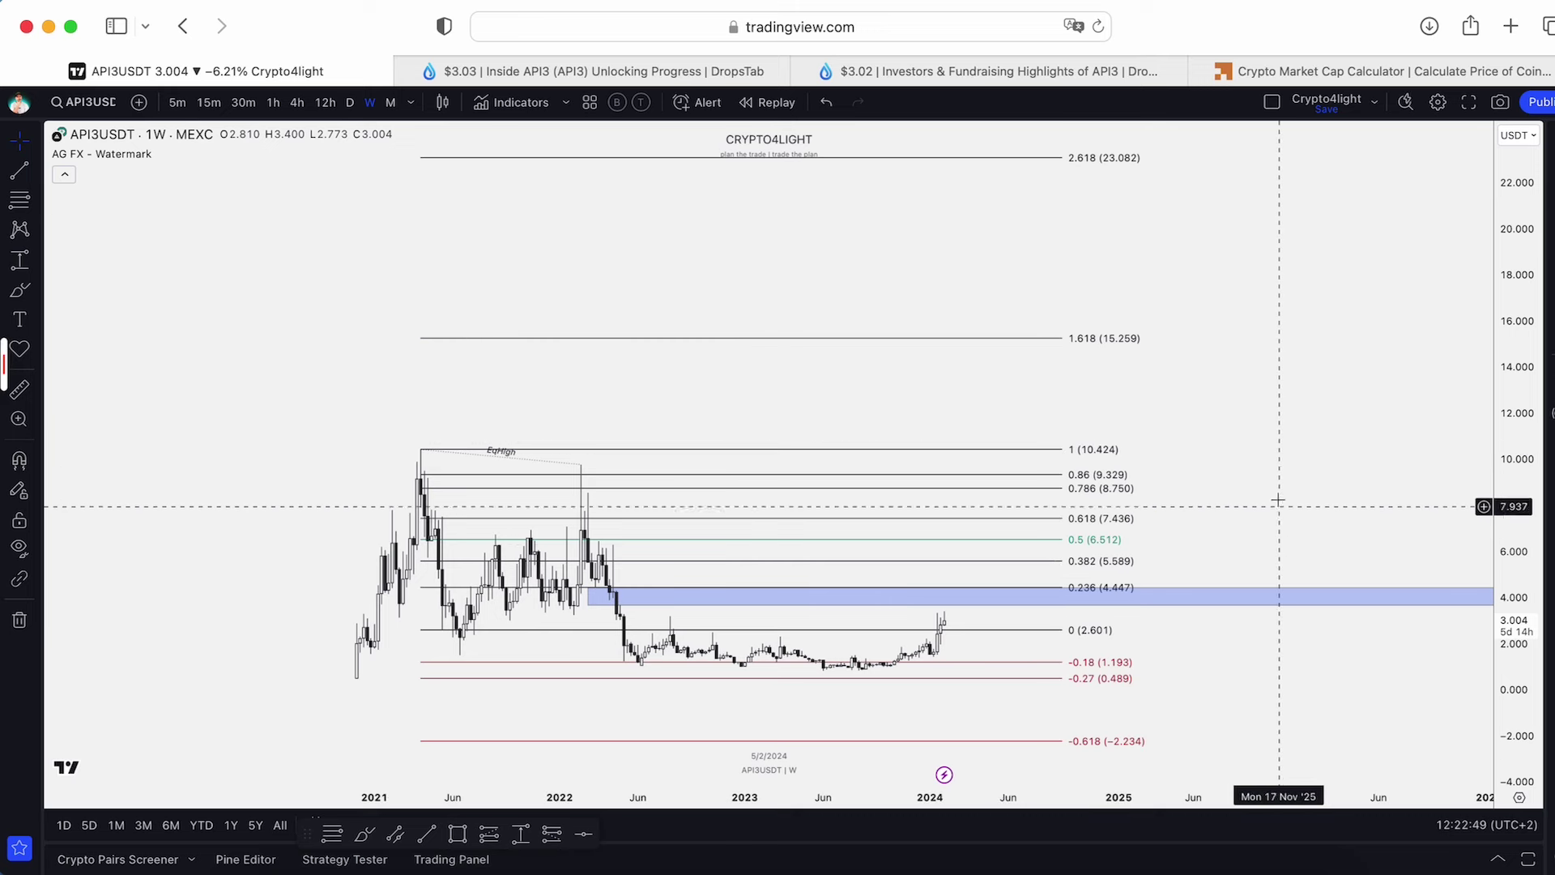
# Draw two trial Brush strokes beside the recent candles and undo both.
pyautogui.click(365, 834)
pyautogui.moveTo(941, 625)
pyautogui.mouseDown()
pyautogui.moveTo(961, 590)
pyautogui.moveTo(1025, 567)
pyautogui.moveTo(1153, 557)
pyautogui.moveTo(1229, 434)
pyautogui.moveTo(1389, 651)
pyautogui.mouseUp()
pyautogui.click(835, 112)
pyautogui.moveTo(939, 627)
pyautogui.mouseDown()
pyautogui.moveTo(958, 600)
pyautogui.moveTo(1024, 593)
pyautogui.moveTo(1108, 328)
pyautogui.moveTo(1126, 166)
pyautogui.mouseUp()
pyautogui.click(827, 103)
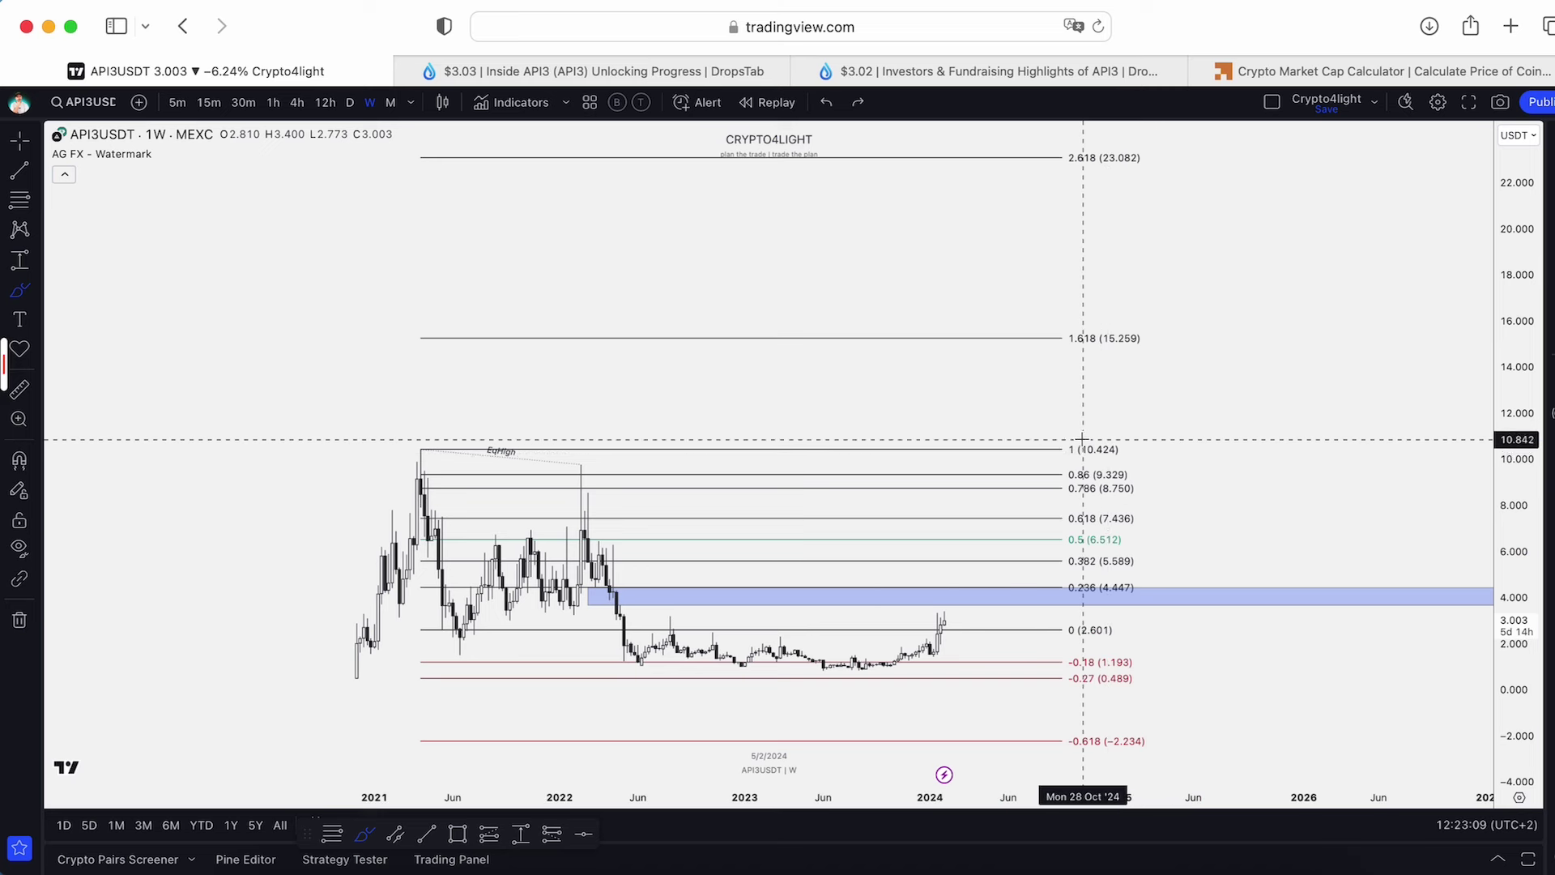
# Circle the 1 (10.424), 1.618 (15.259) and 2.618 (23.082) levels with freehand ellipses, briefly checking the market cap page.
pyautogui.moveTo(1082, 439); pyautogui.dragTo(1061, 458)
pyautogui.moveTo(1061, 313)
pyautogui.mouseDown()
pyautogui.moveTo(968, 330)
pyautogui.moveTo(1119, 325)
pyautogui.mouseUp()
pyautogui.moveTo(1097, 136); pyautogui.dragTo(1134, 165)
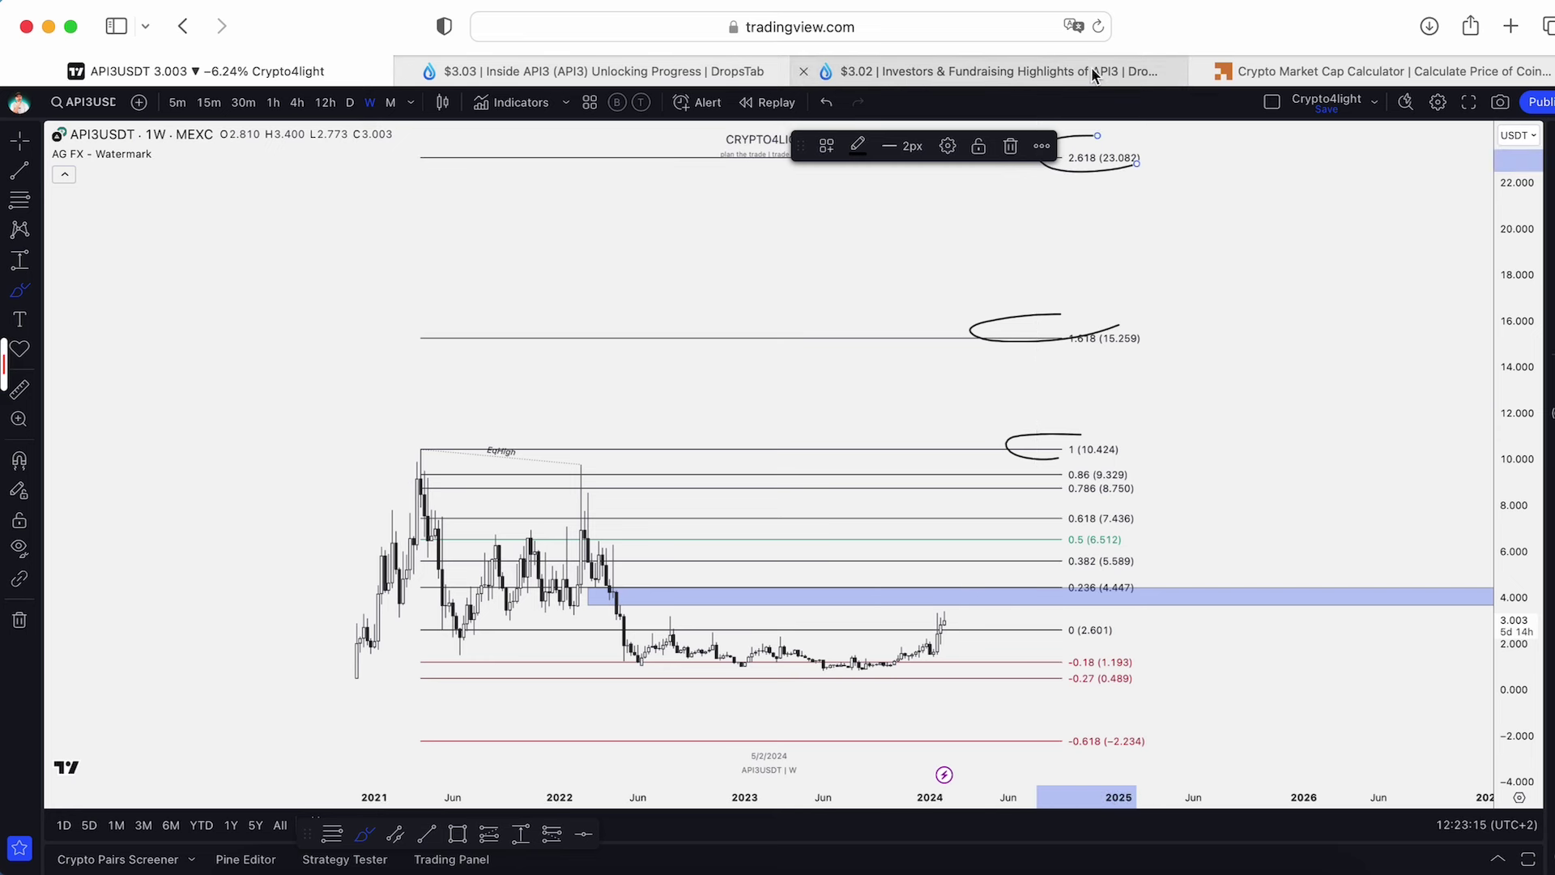
pyautogui.click(1343, 64)
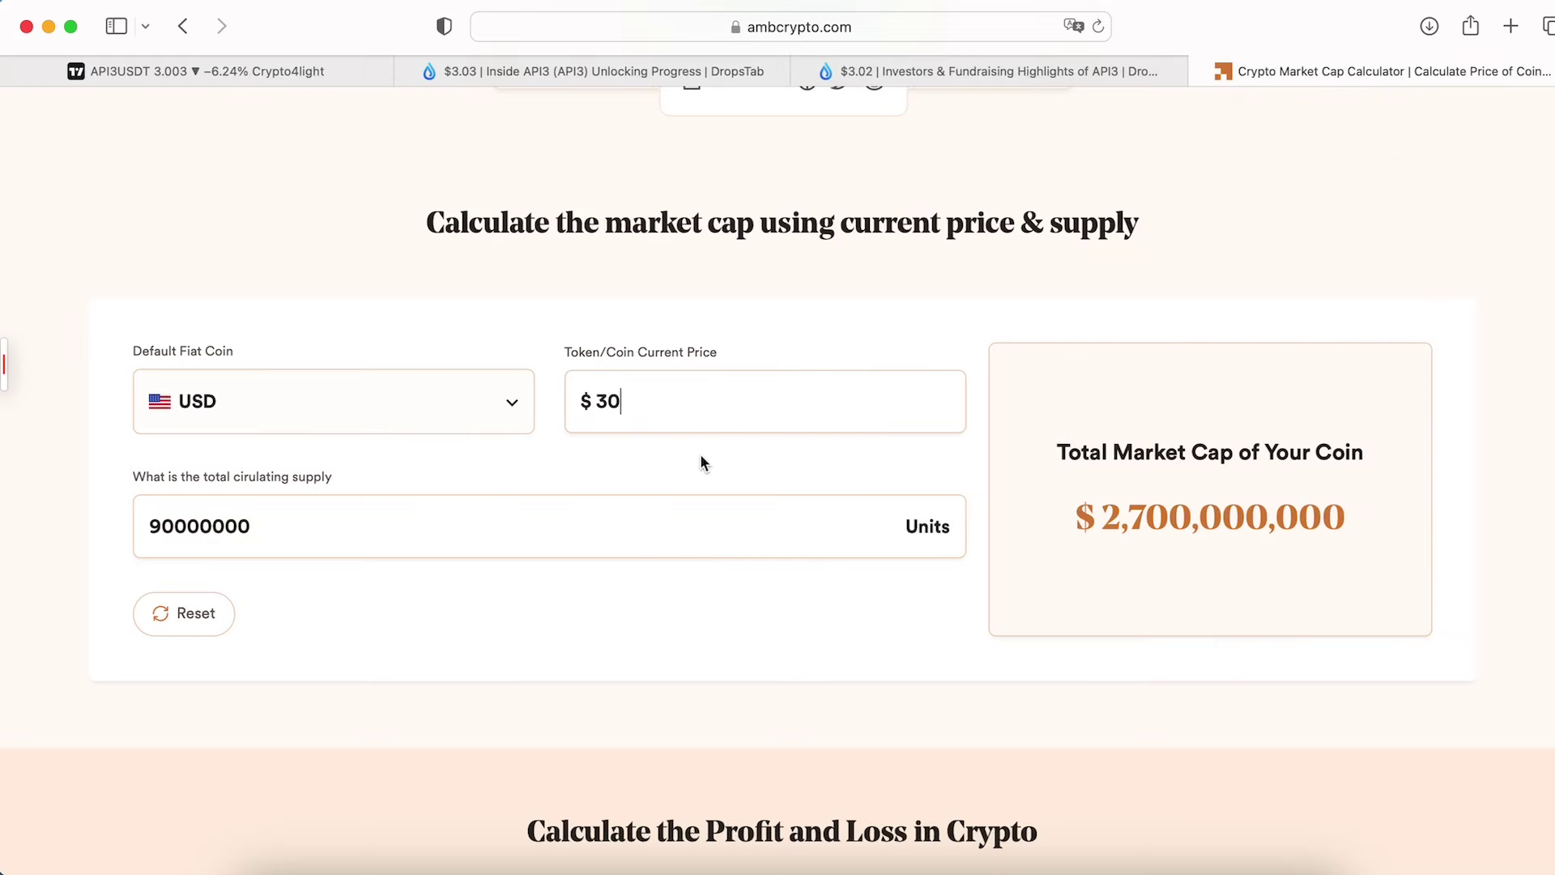
pyautogui.click(286, 81)
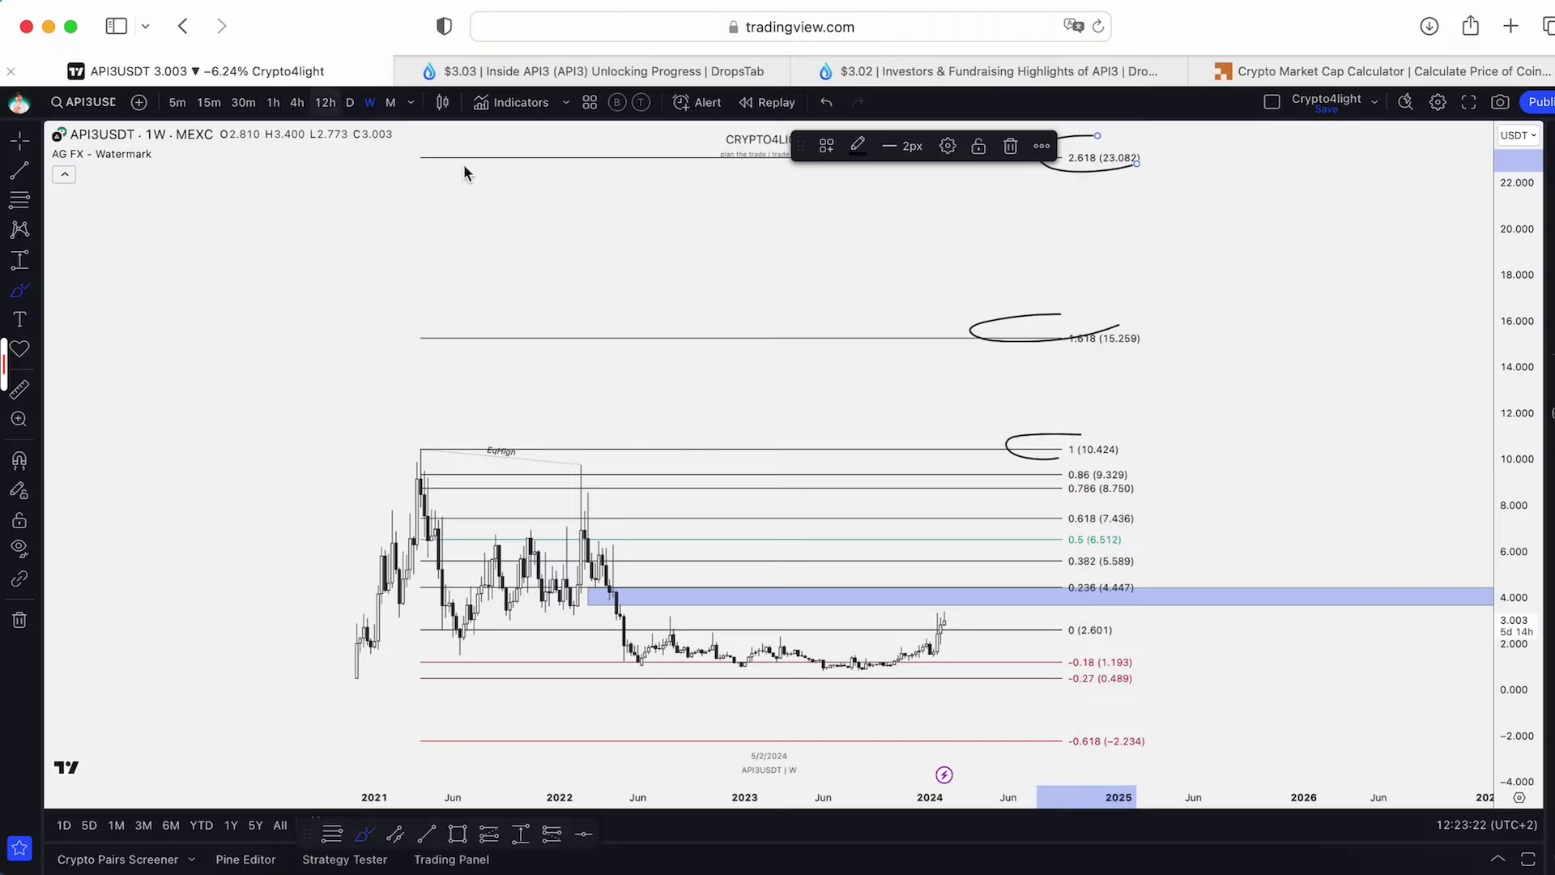
# Undo the freehand ellipses and zoom the weekly chart out slightly.
pyautogui.click(827, 103)
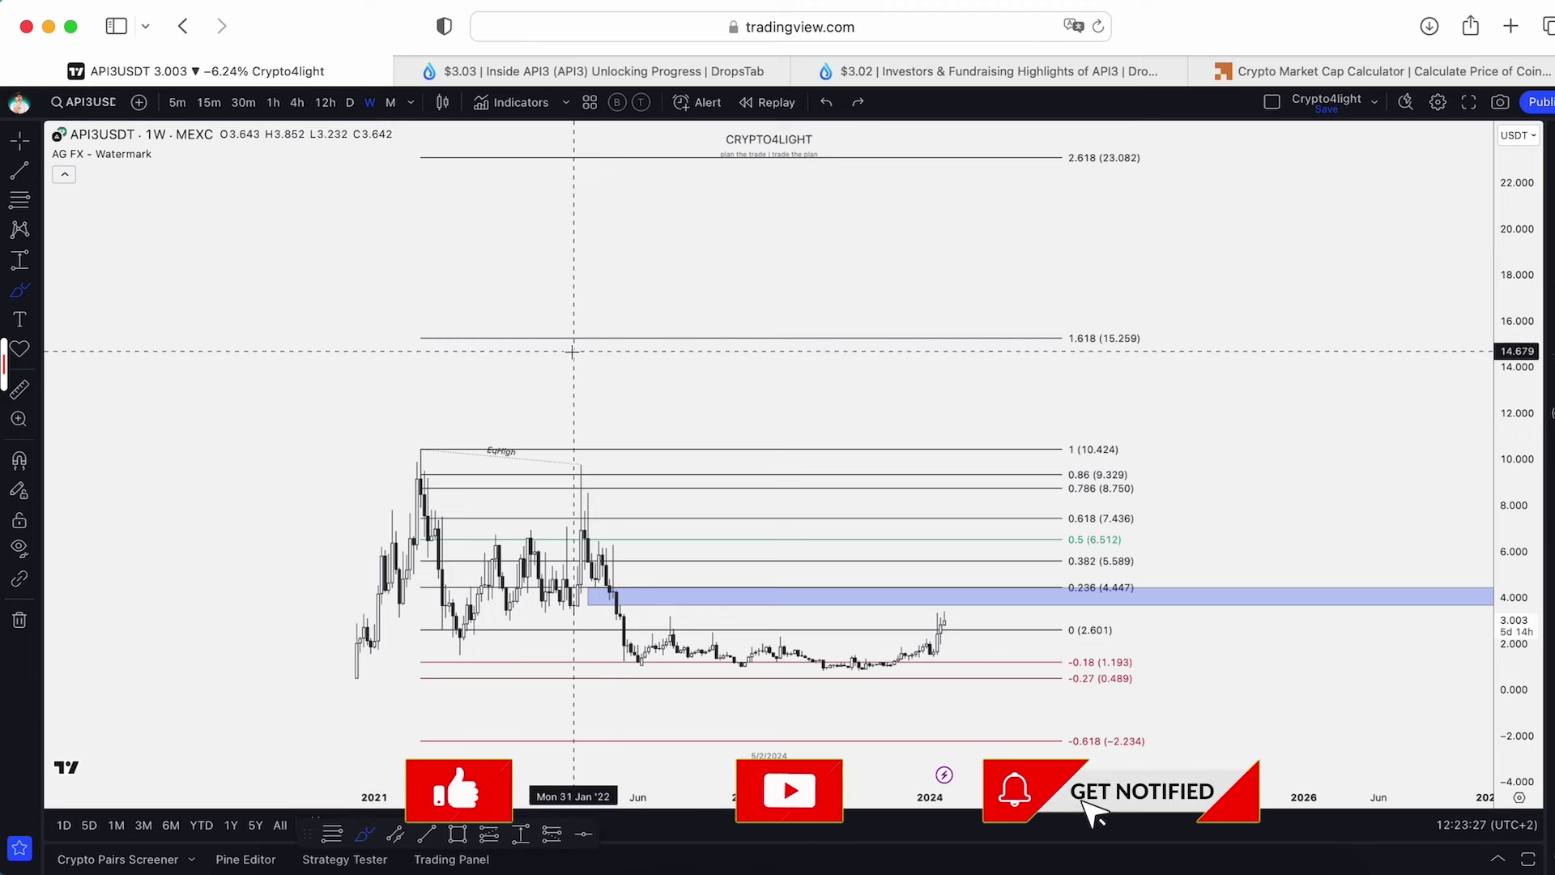
pyautogui.scroll(-1, 484, 318)
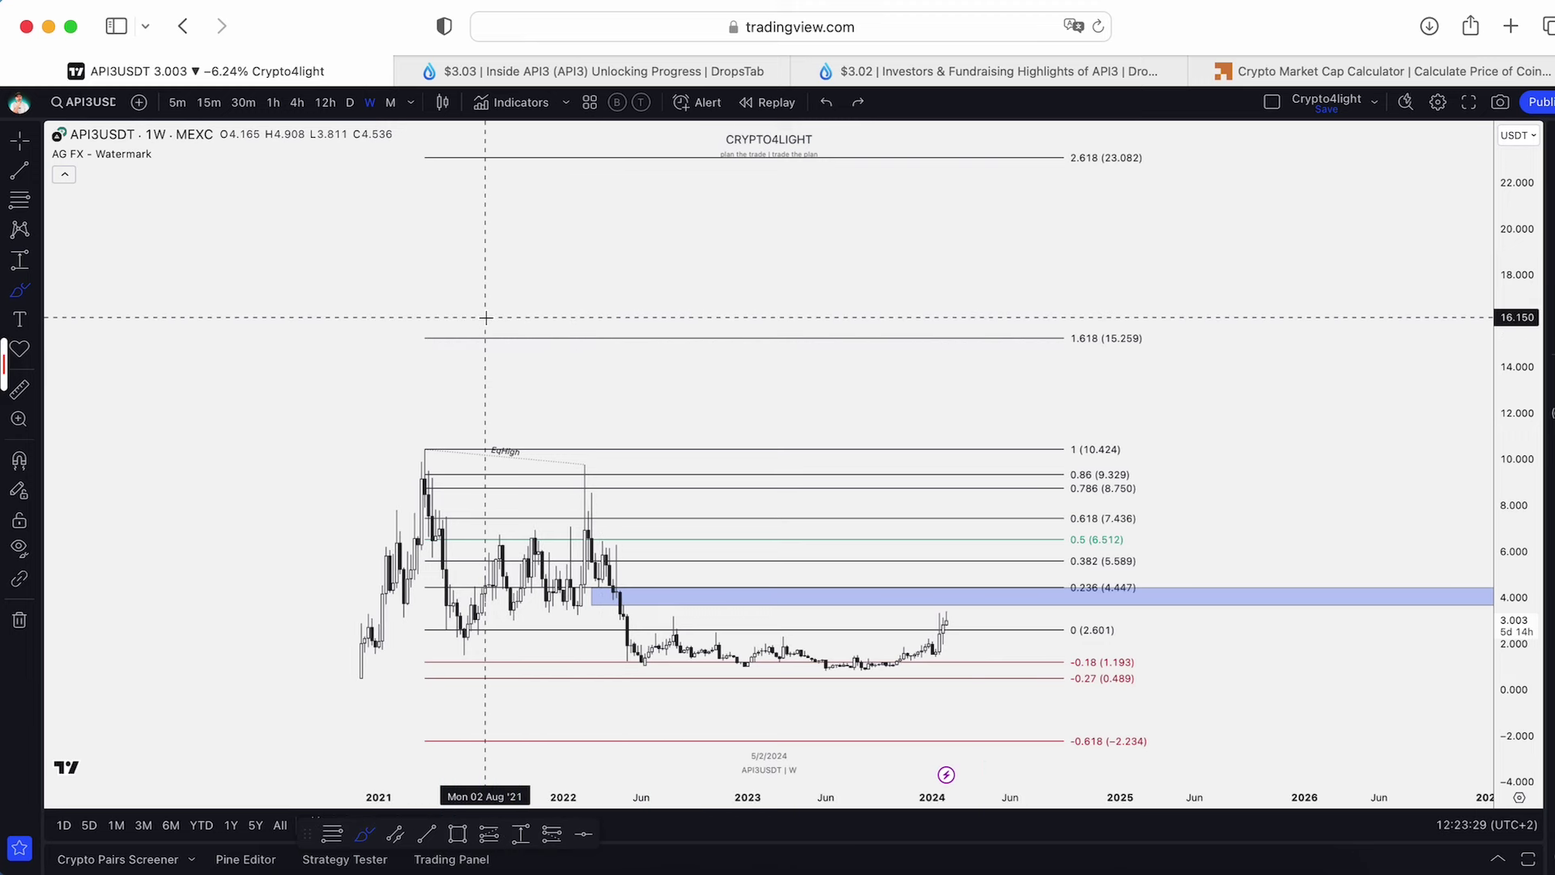